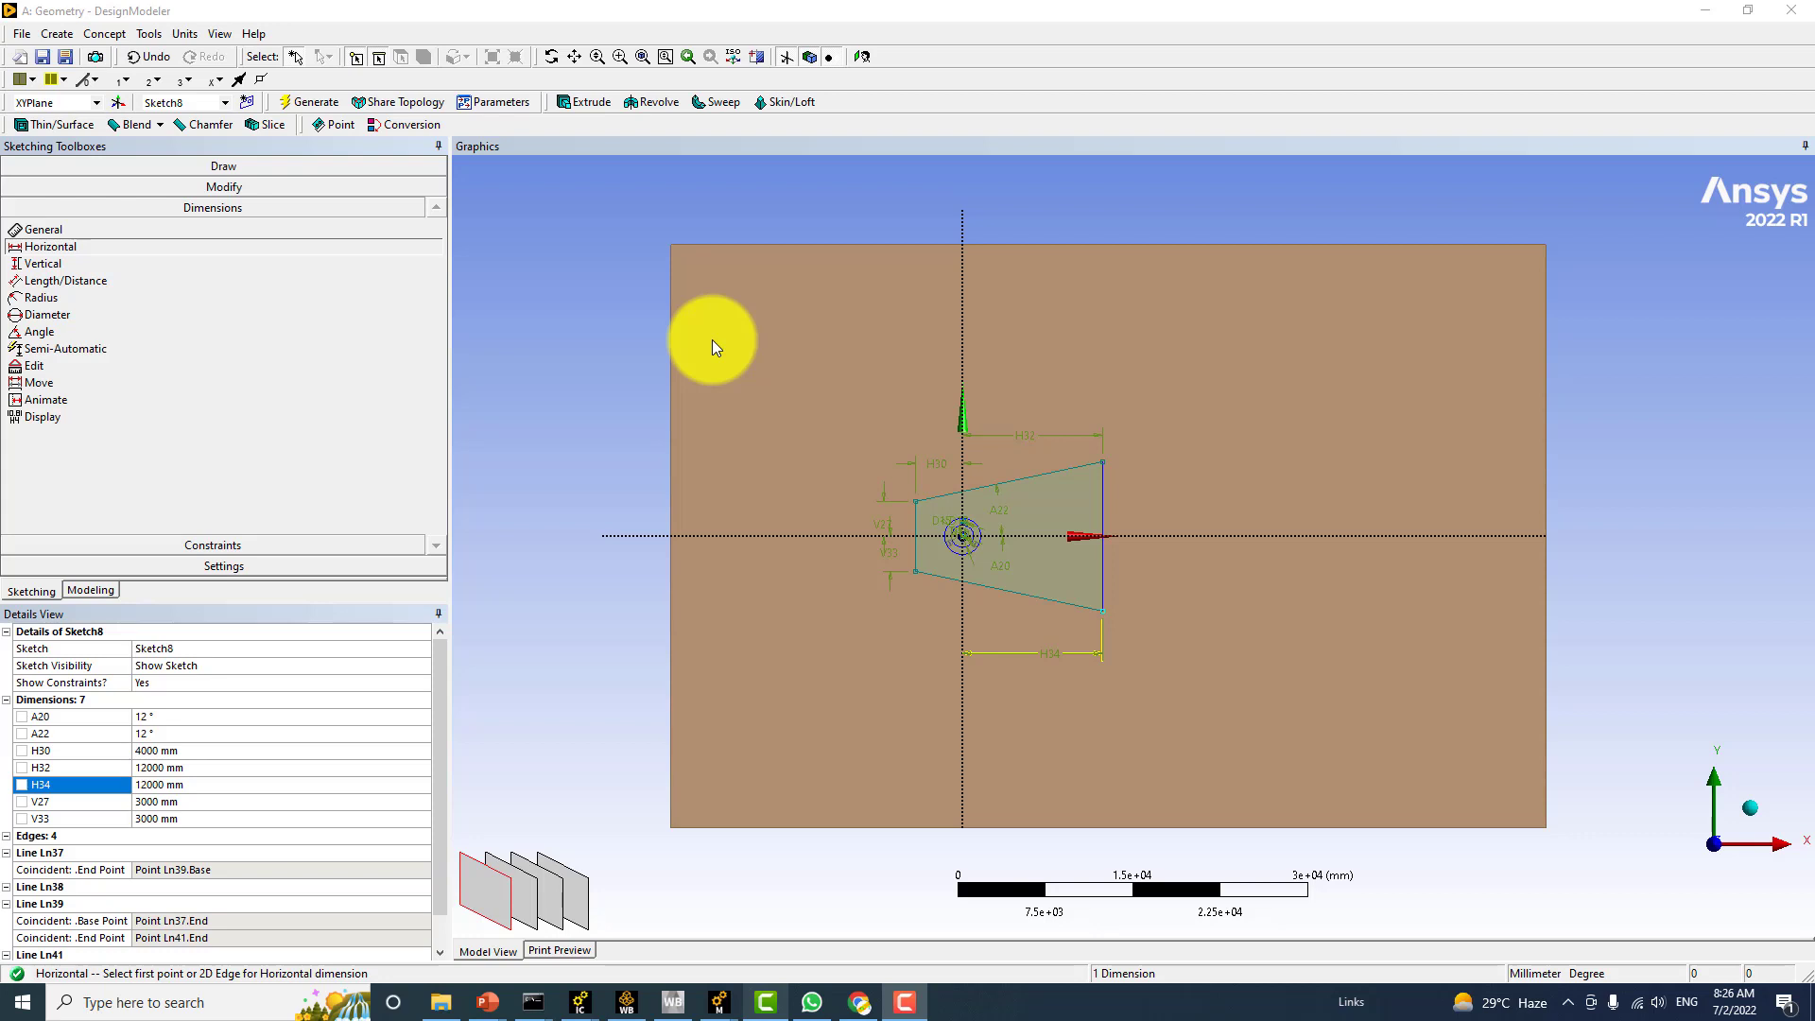
# Examine Sketch8's trapezoid around the concentric circles together with its dimensions and angles
pyautogui.scroll(3, 1008, 525)
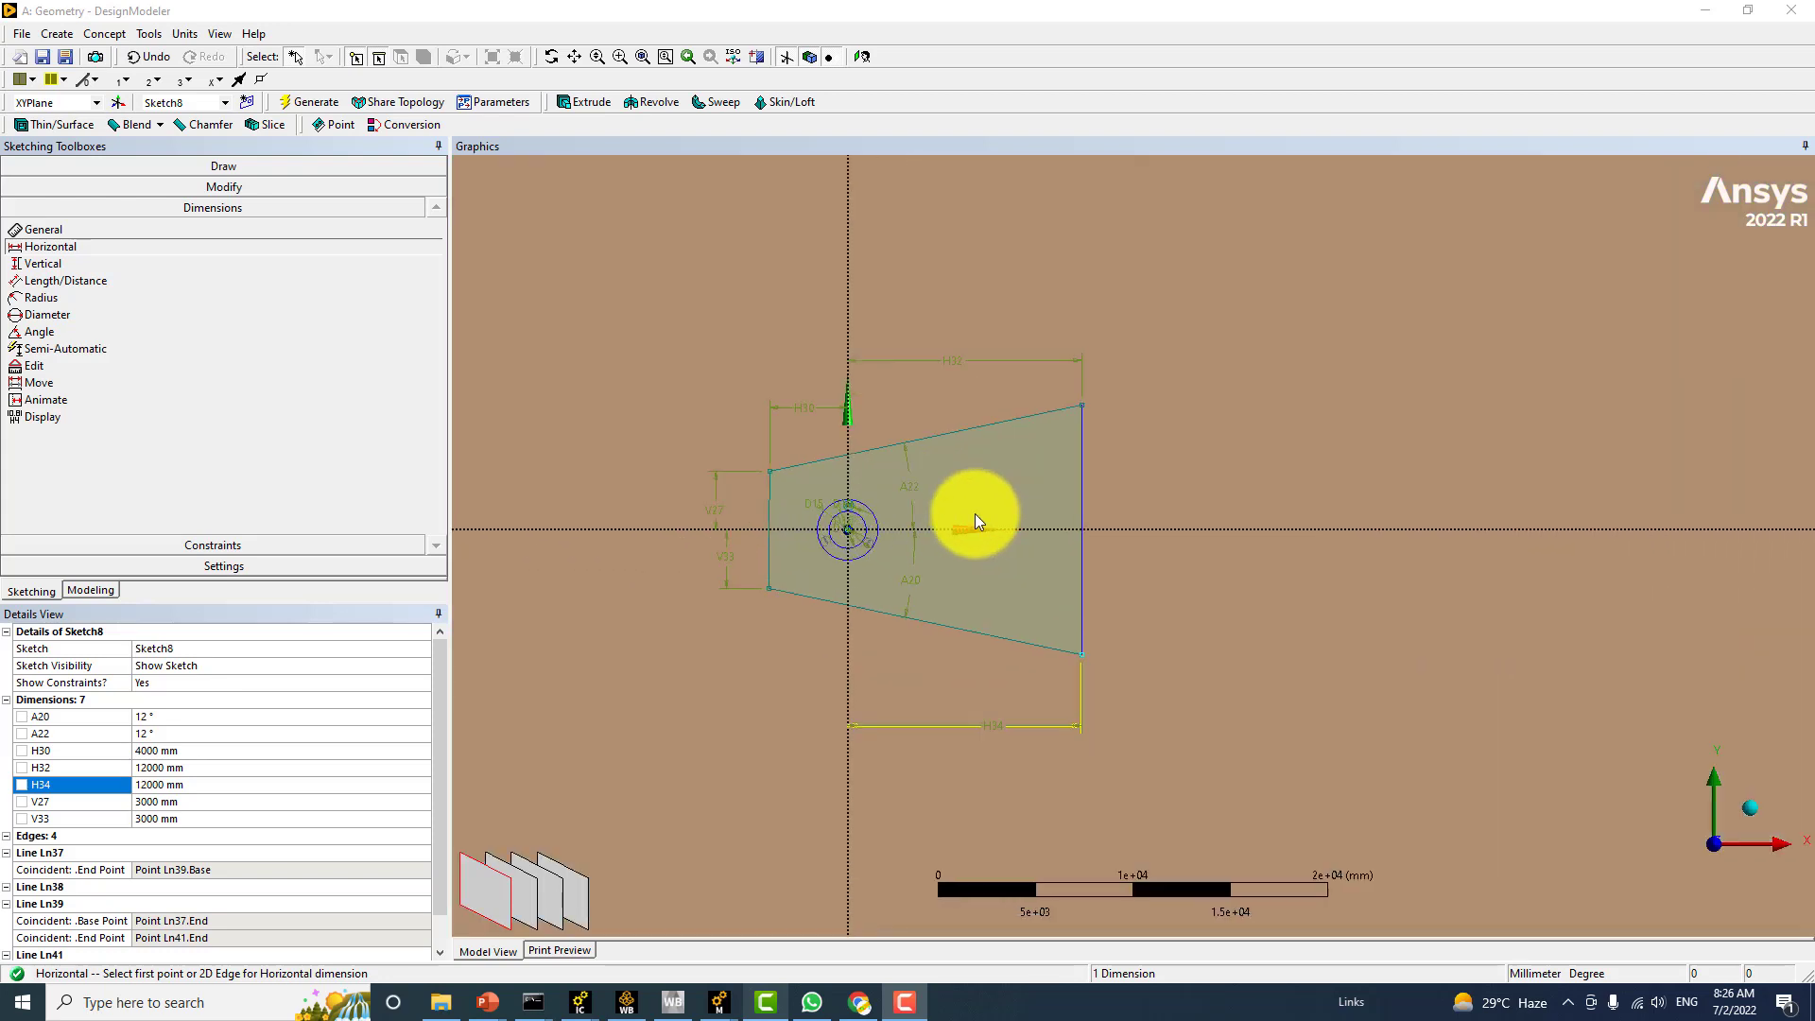
pyautogui.scroll(5, 965, 519)
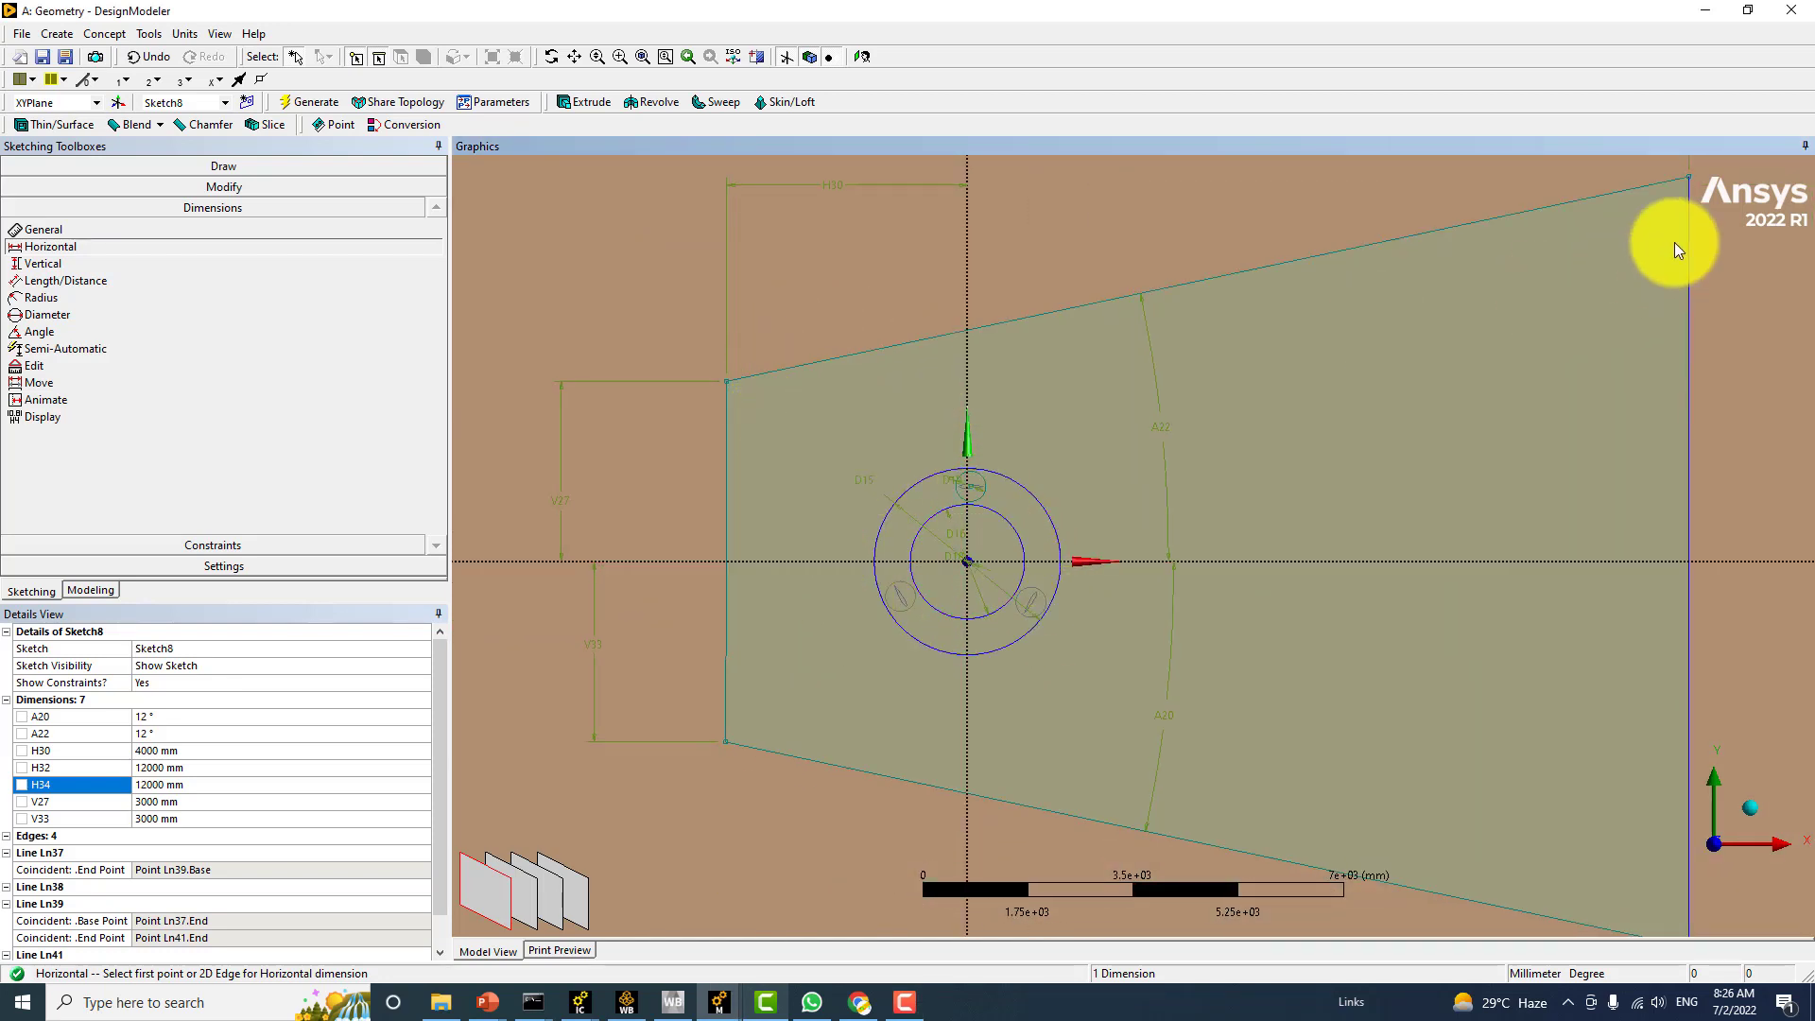
pyautogui.scroll(-2, 1664, 662)
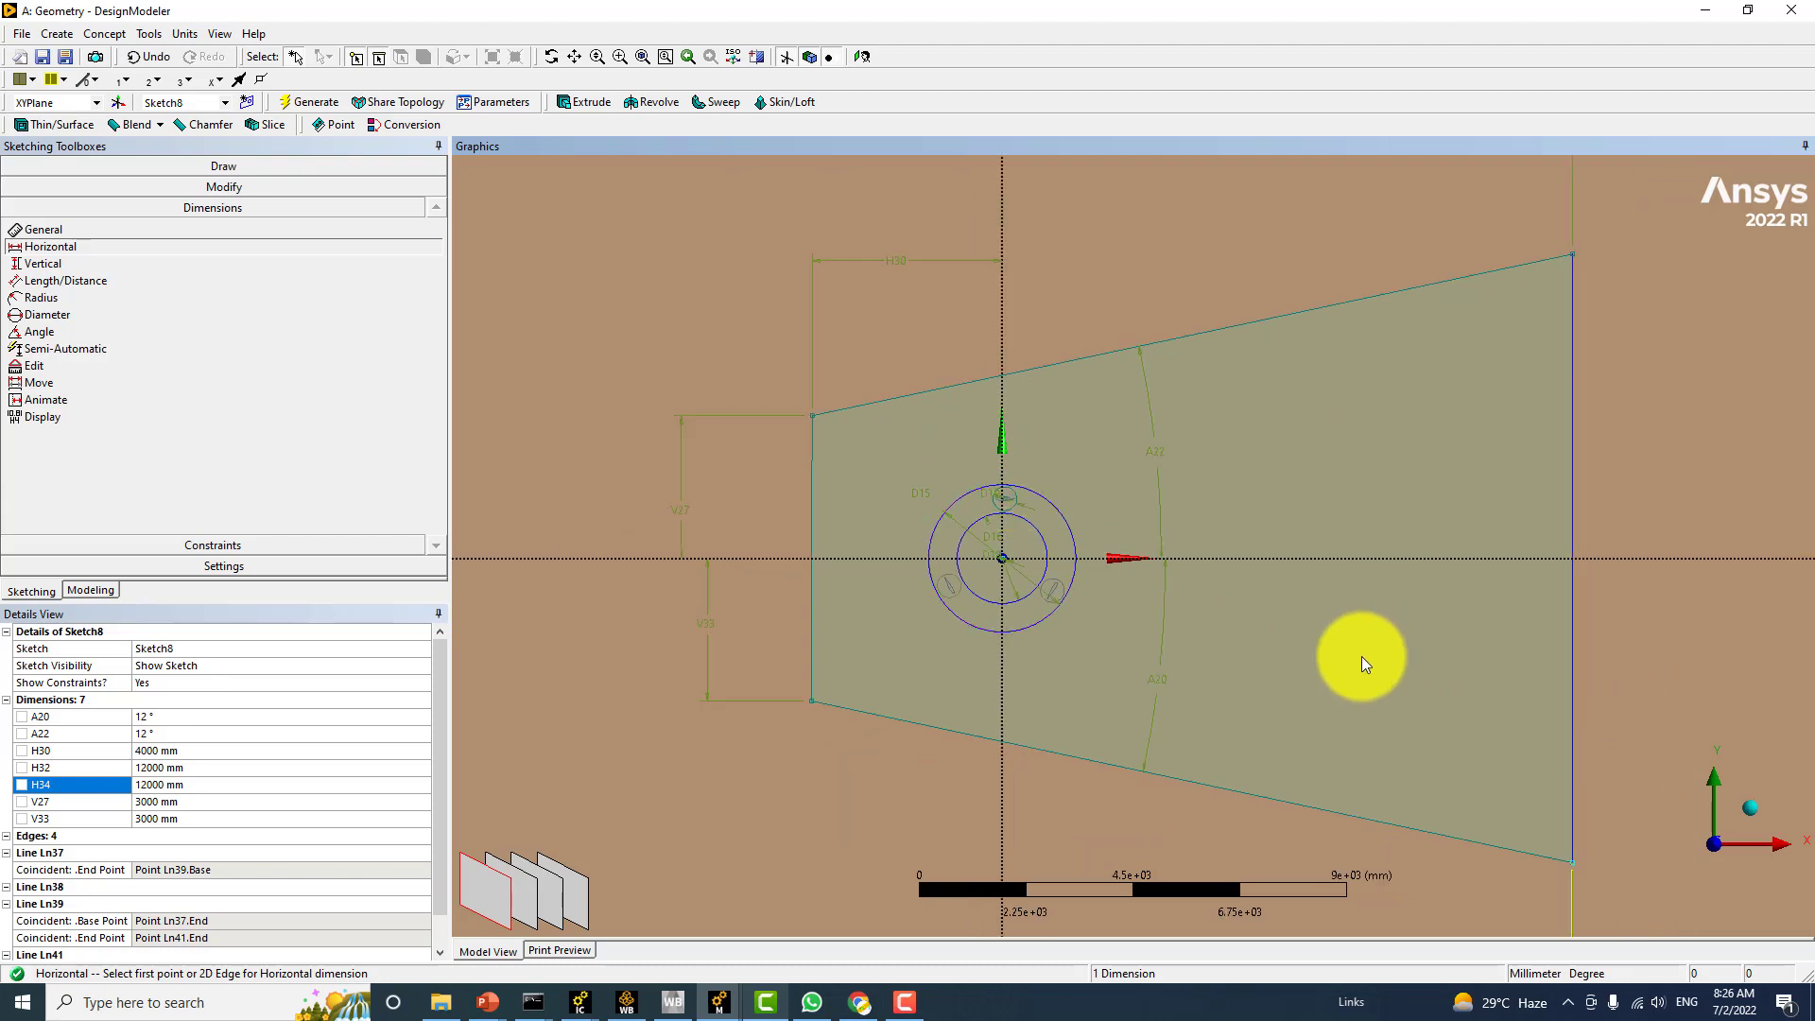
pyautogui.keyDown('ctrl'); pyautogui.moveTo(1362, 656); pyautogui.dragTo(1203, 614, button='middle'); pyautogui.keyUp('ctrl')
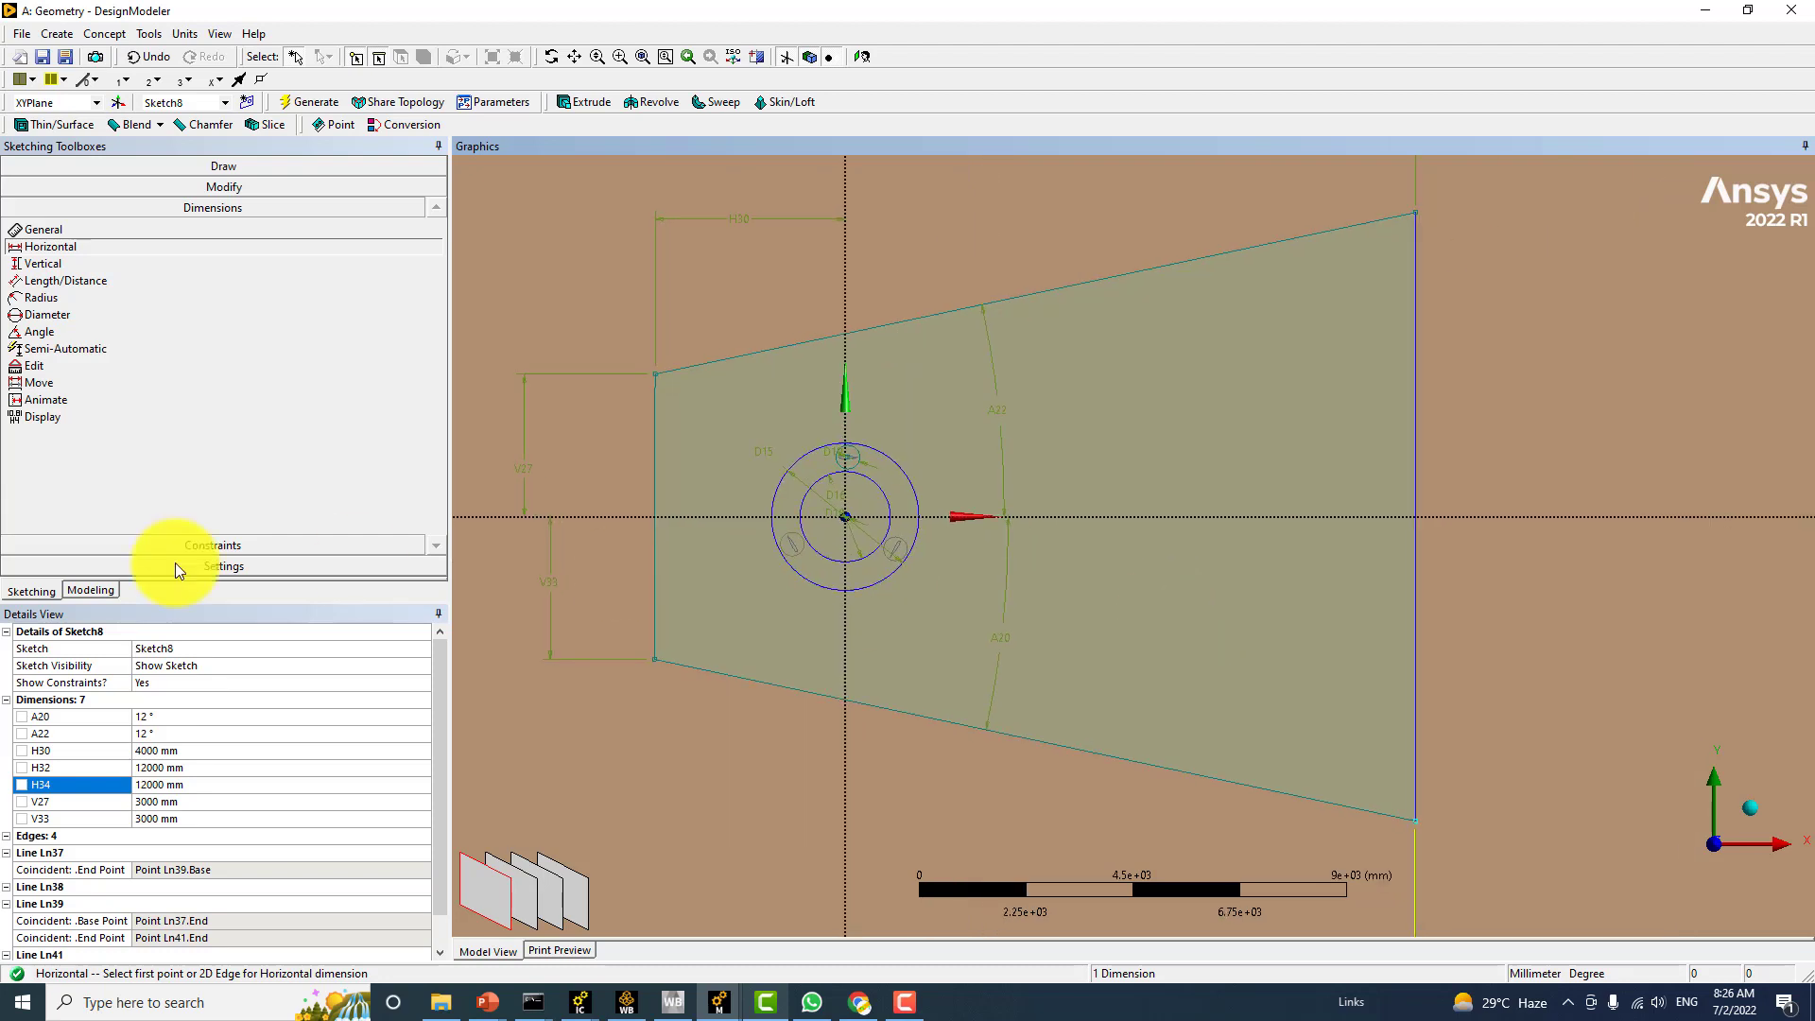
pyautogui.click(89, 591)
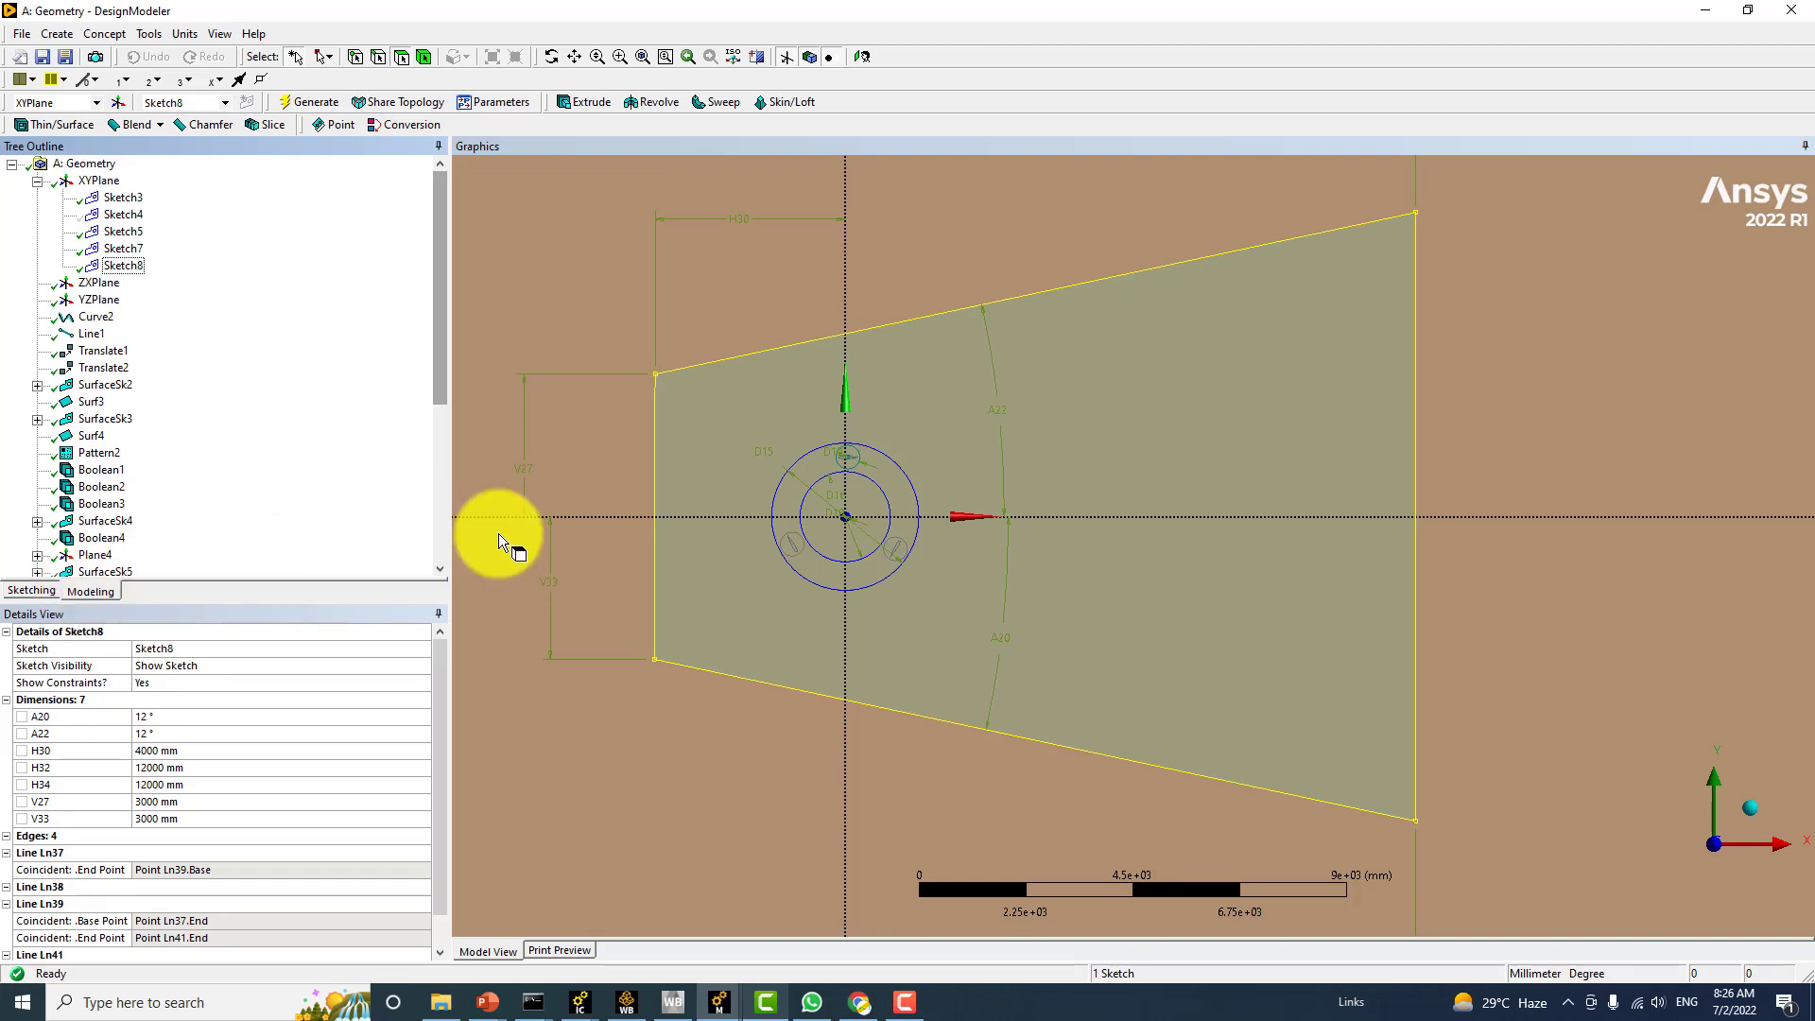
pyautogui.click(124, 265)
pyautogui.scroll(-4, 1161, 405)
pyautogui.scroll(-3, 899, 433)
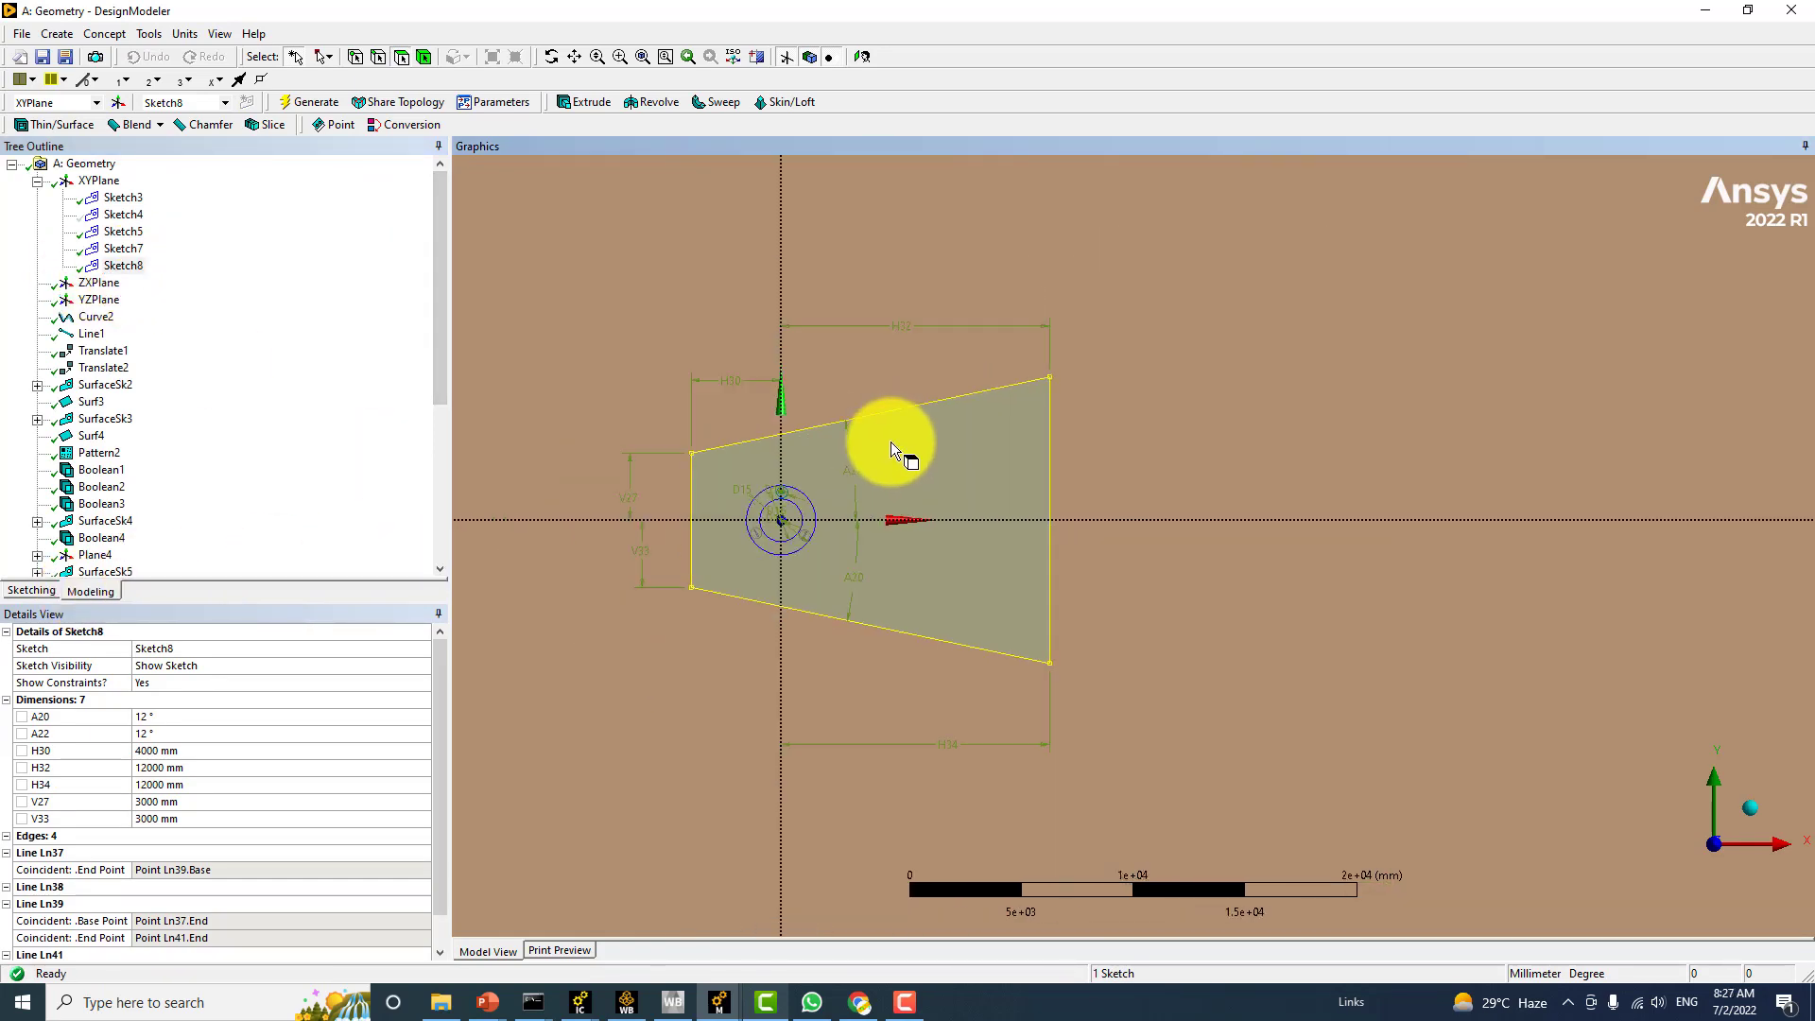
# Create a new sketch on the XYPlane and open it for sketching
pyautogui.click(99, 183)
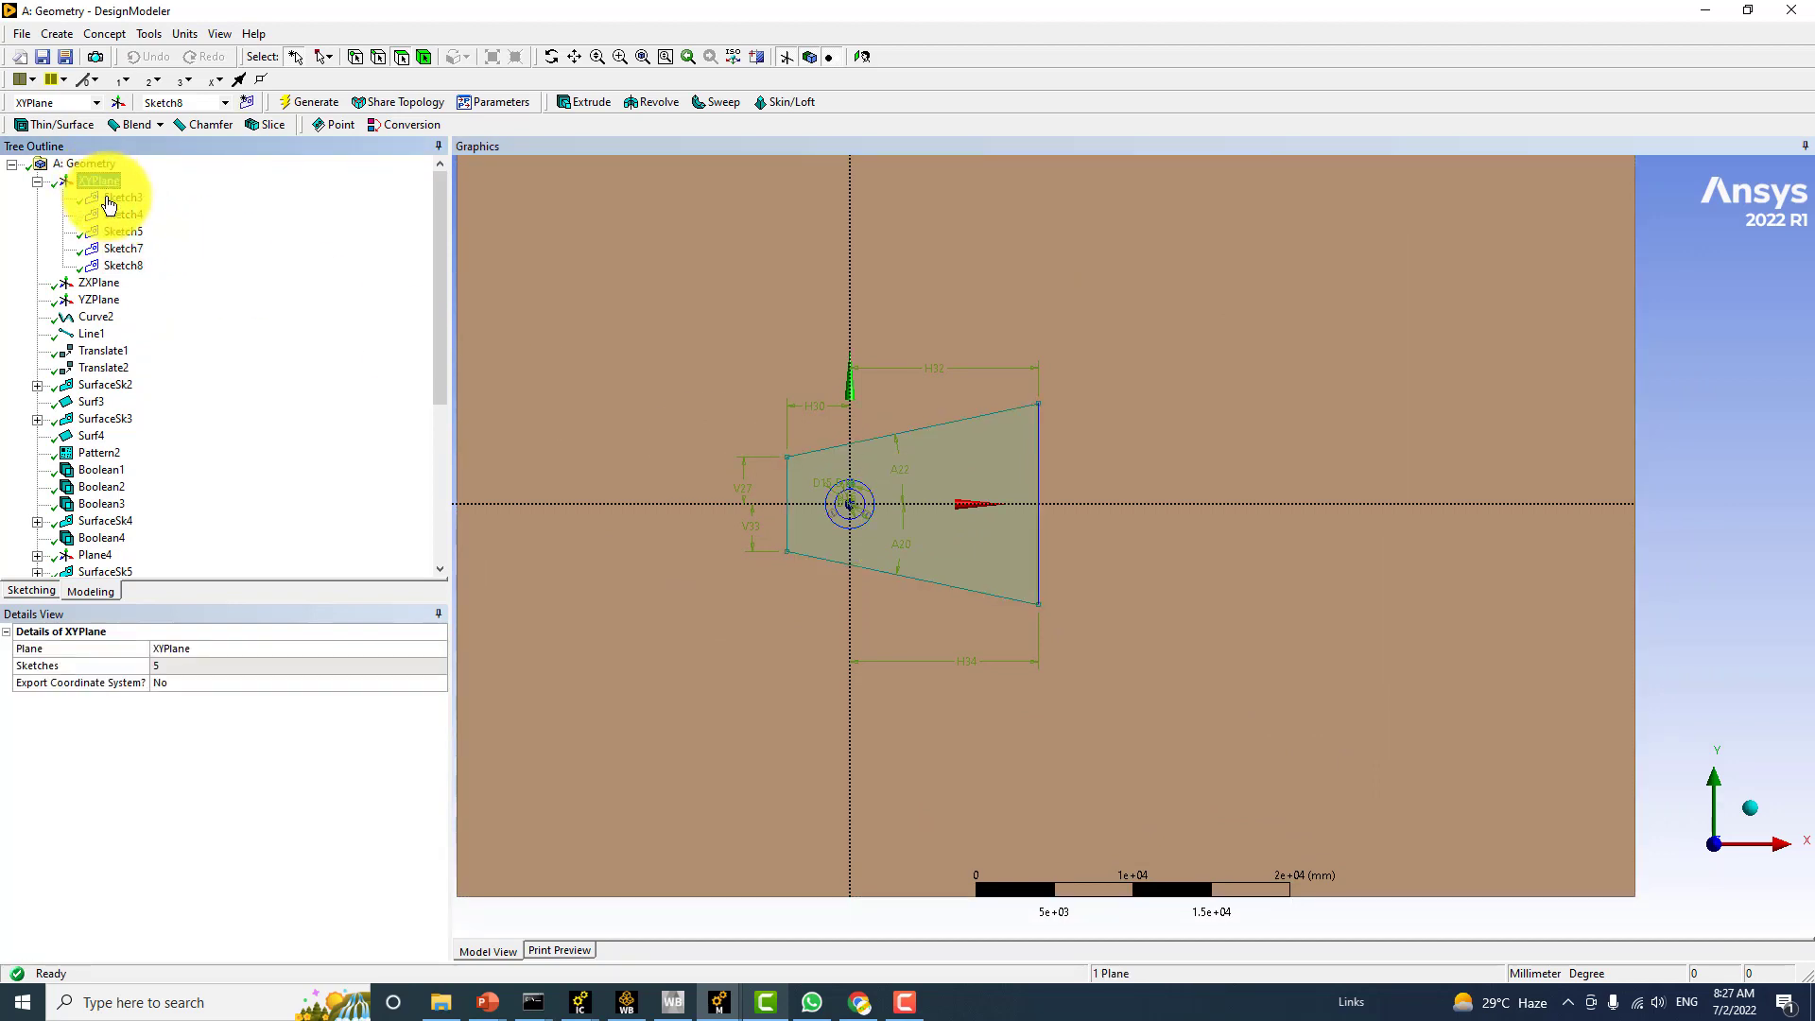
pyautogui.click(244, 102)
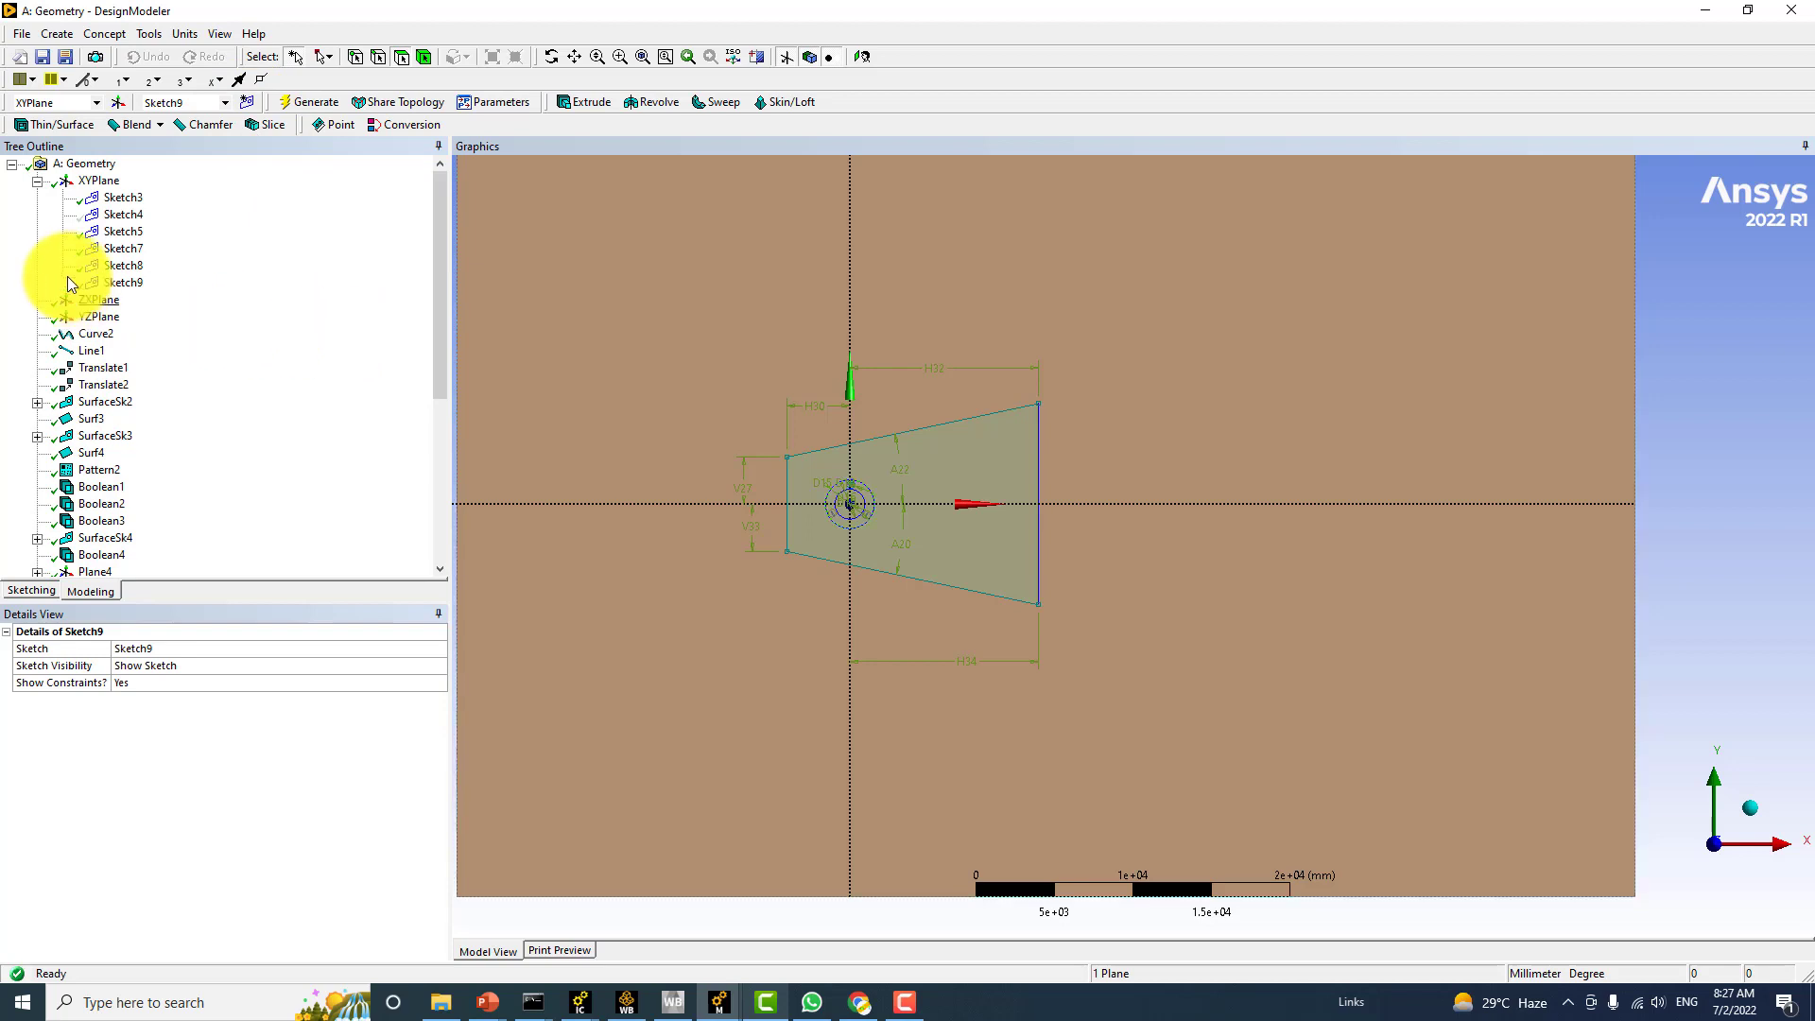
pyautogui.click(125, 284)
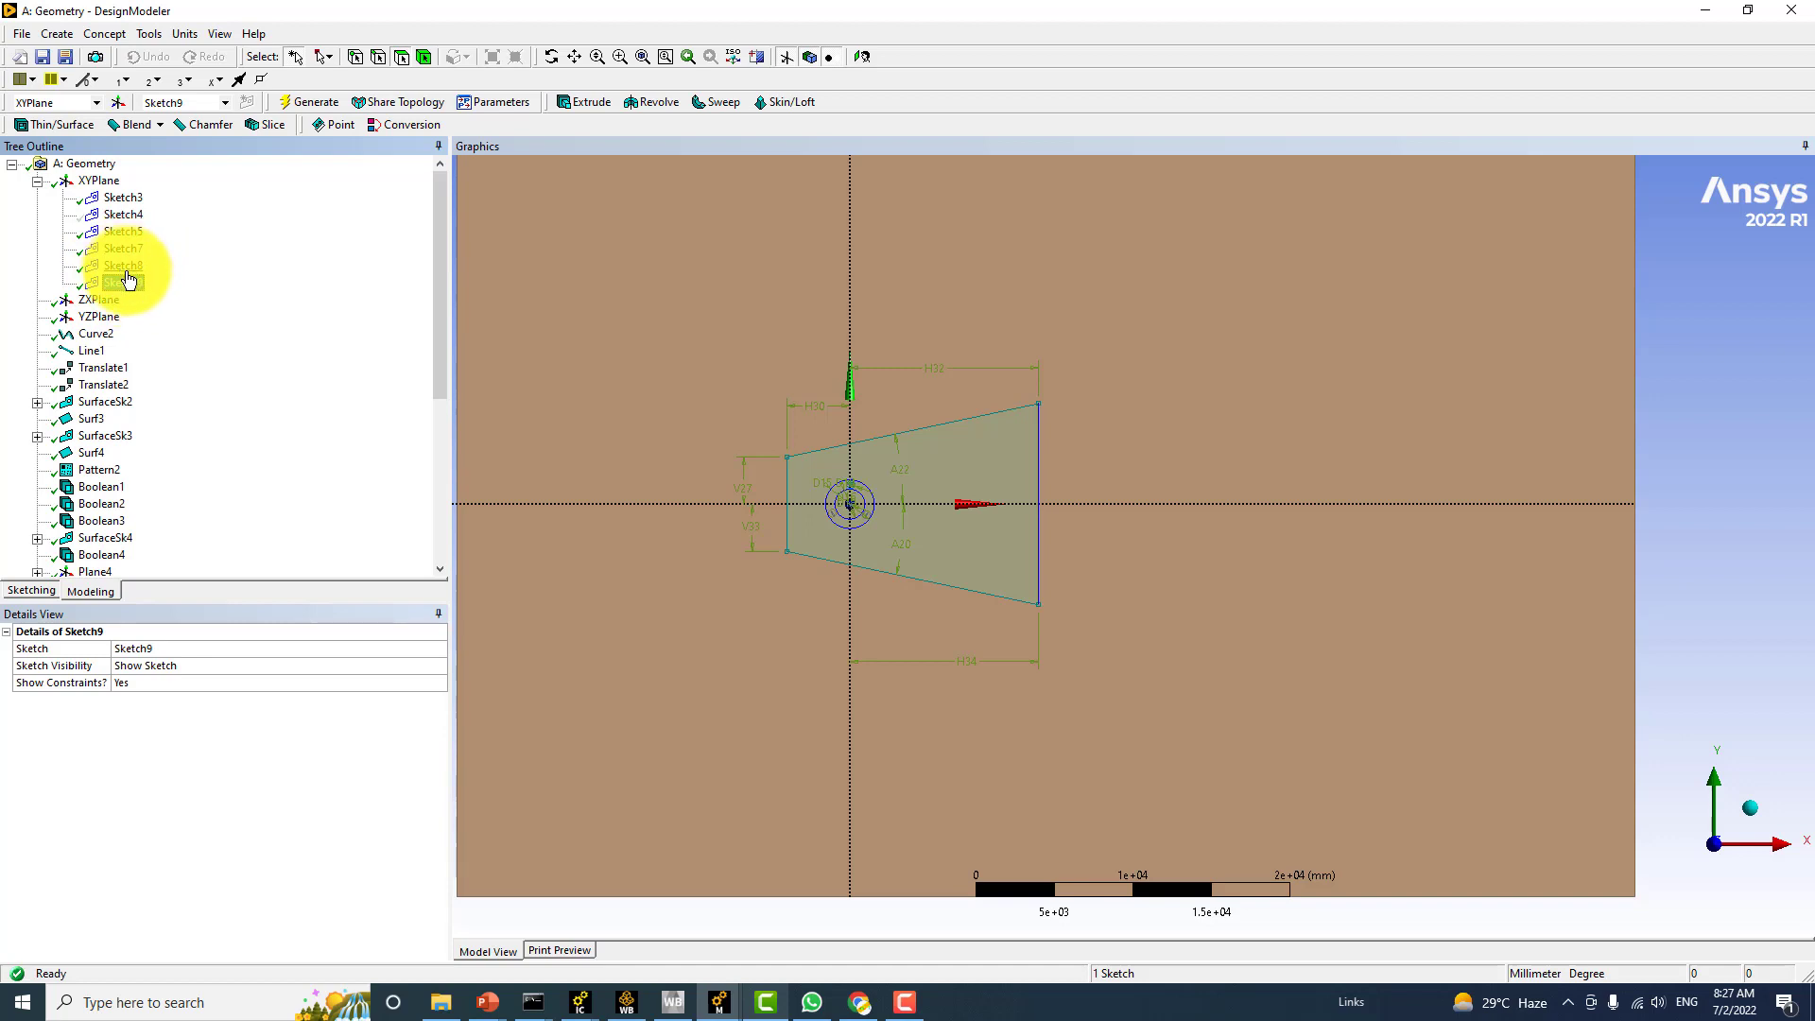
pyautogui.click(31, 586)
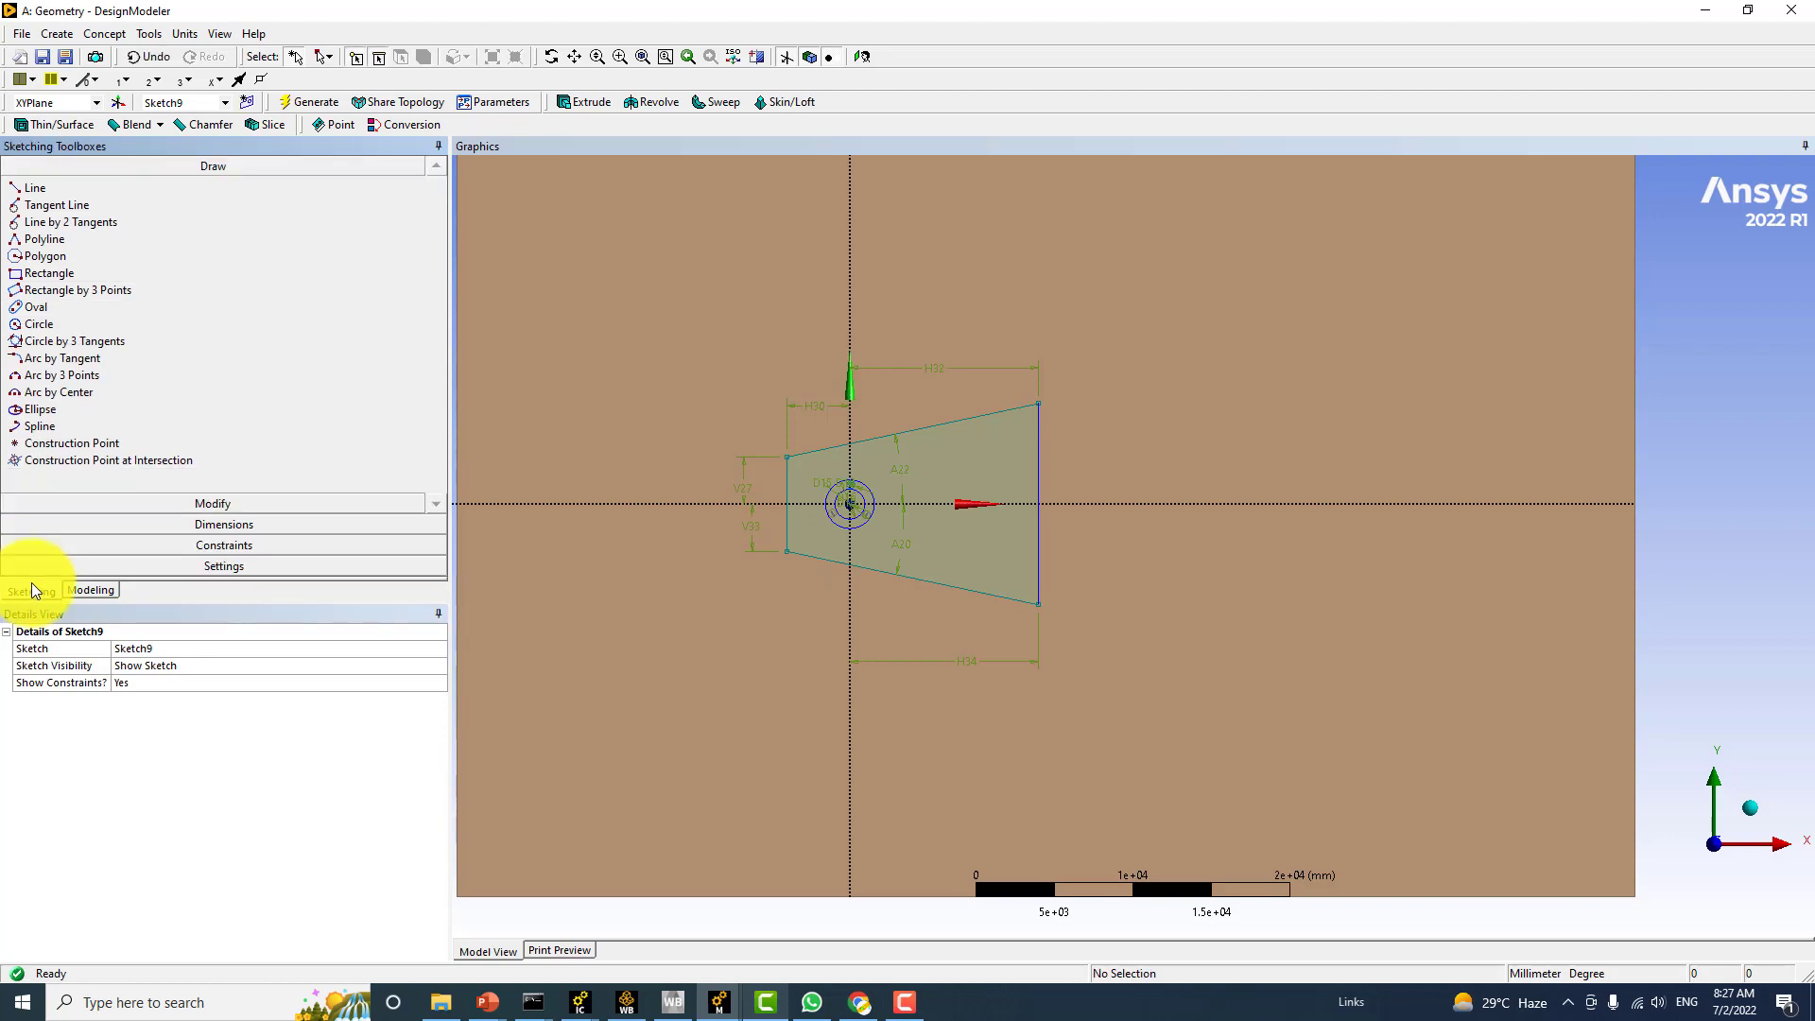
# Sketch a four-line trapezoid widening along X from about 7200 mm to 24700 mm, overlapping the wide end of the existing trapezoid
pyautogui.click(60, 189)
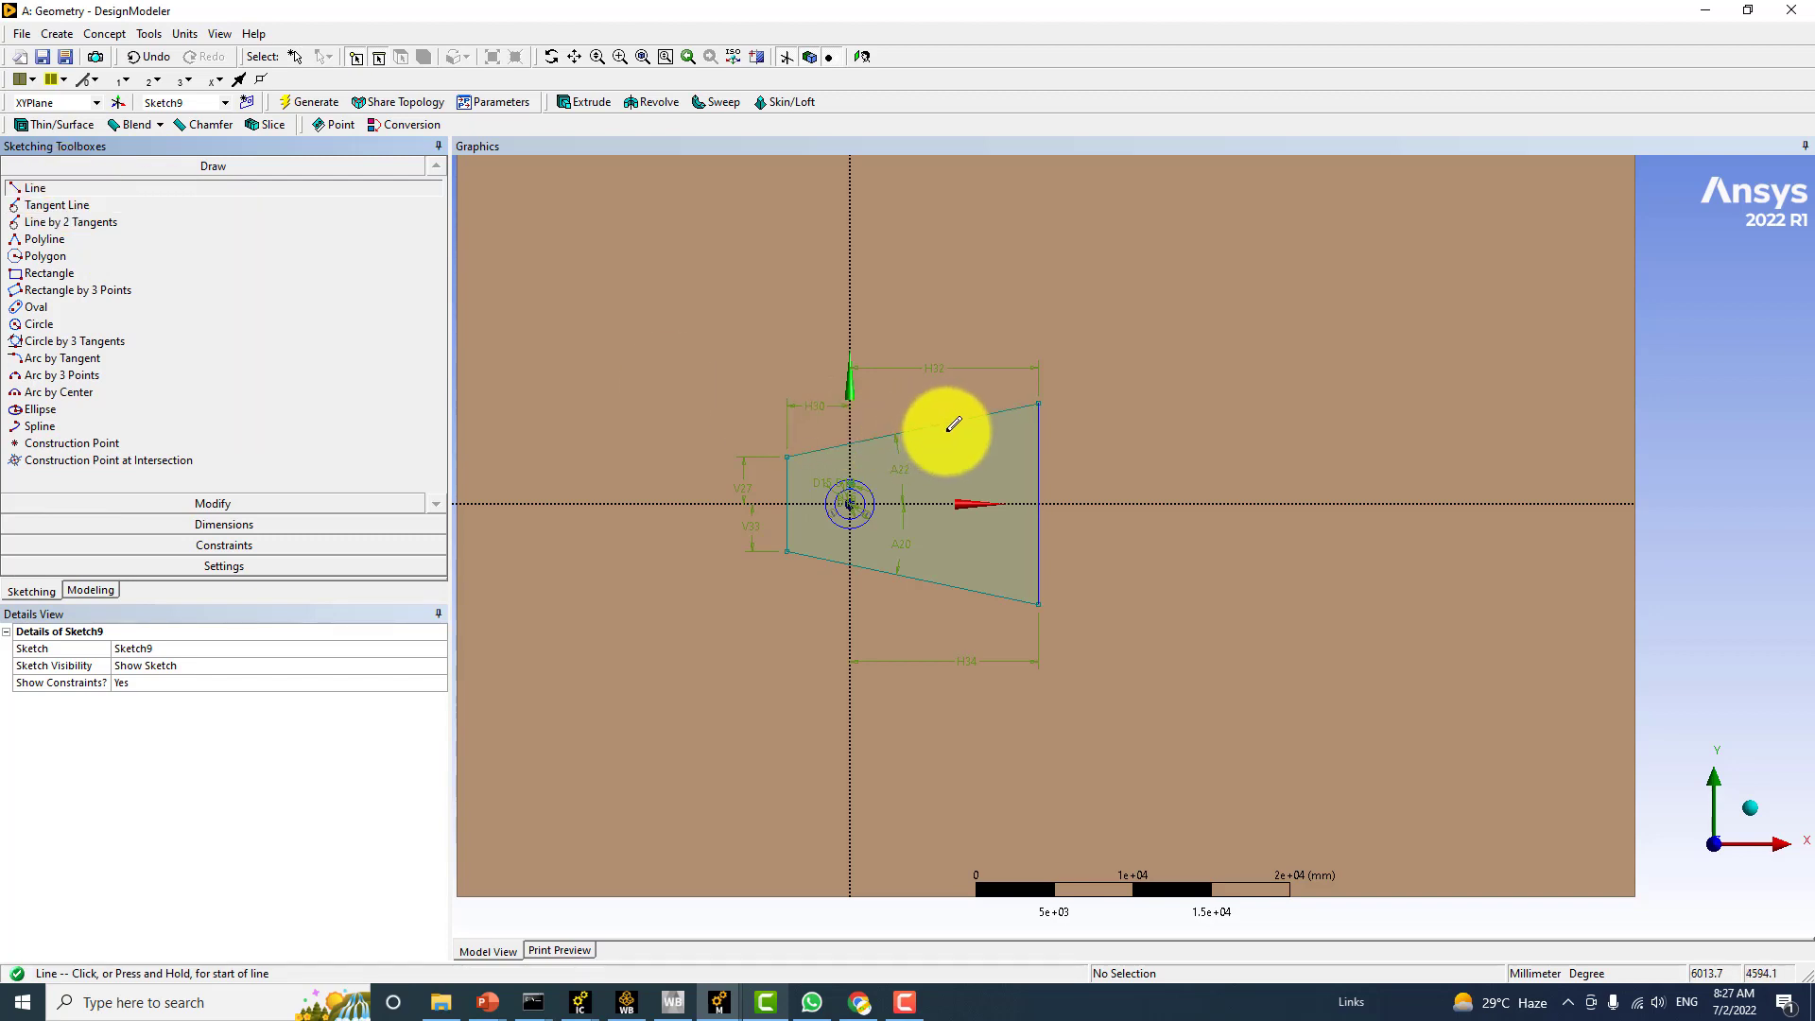
pyautogui.click(965, 381)
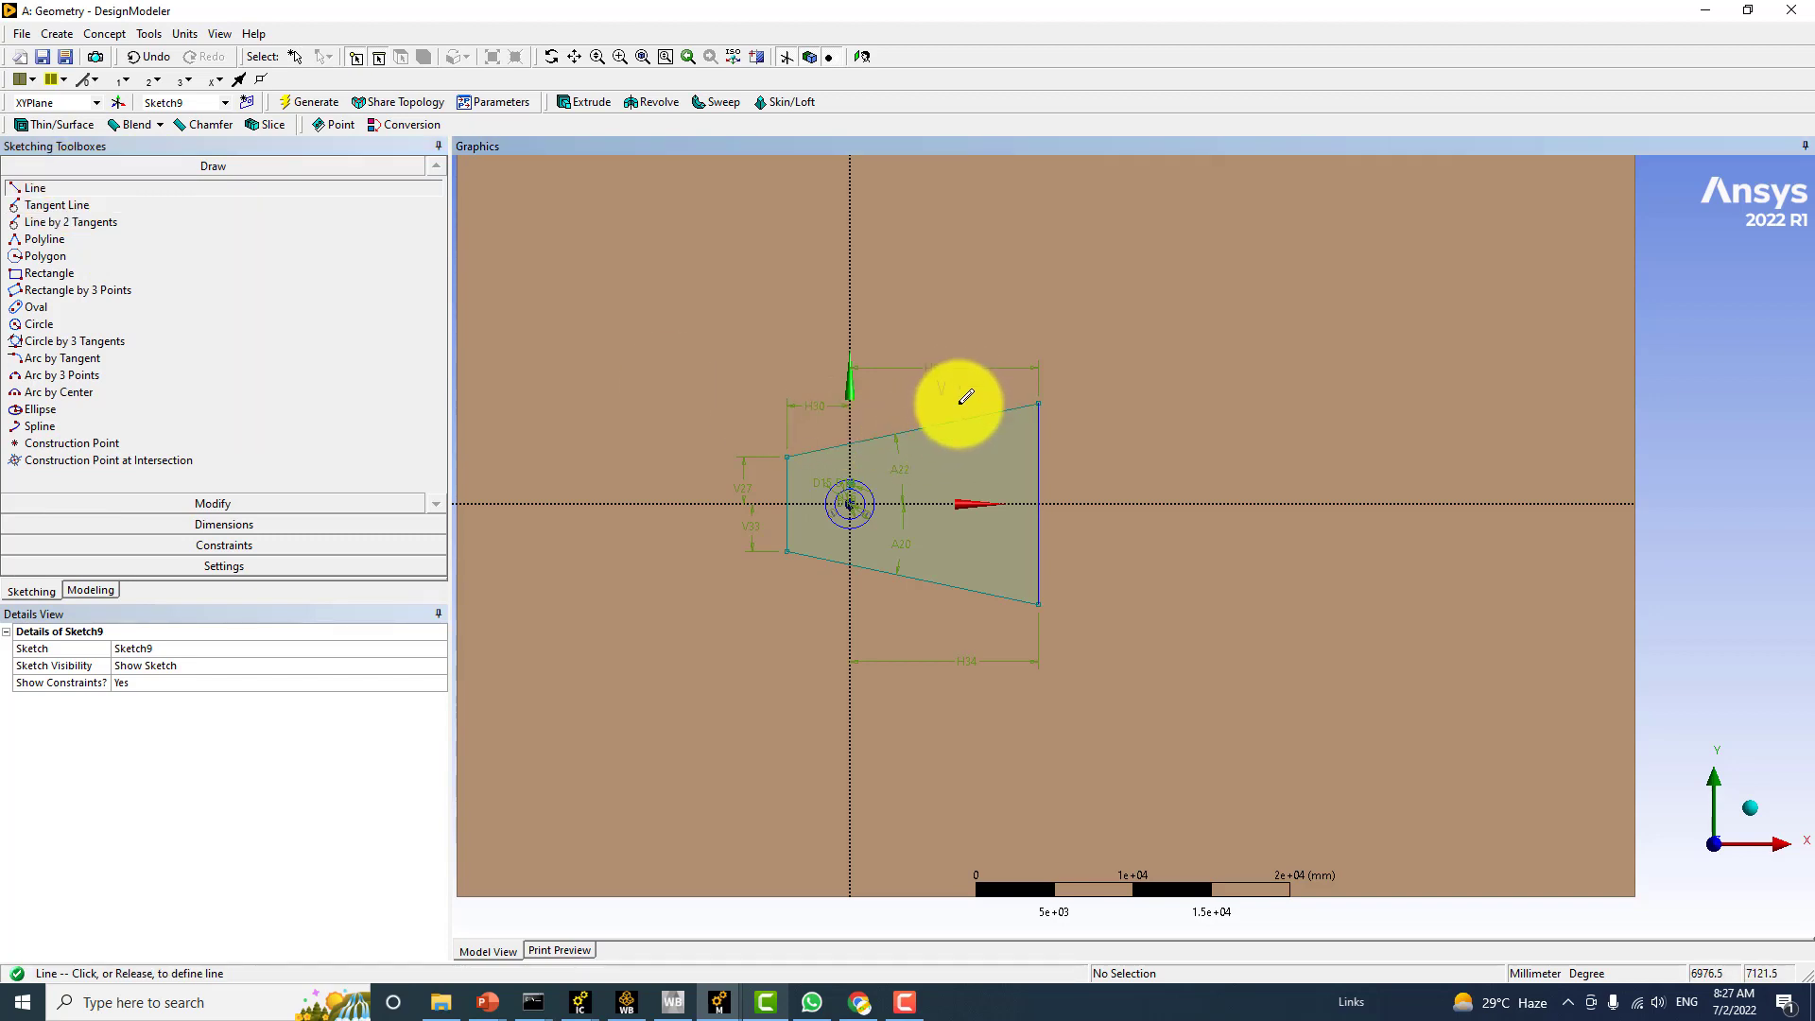
pyautogui.click(962, 622)
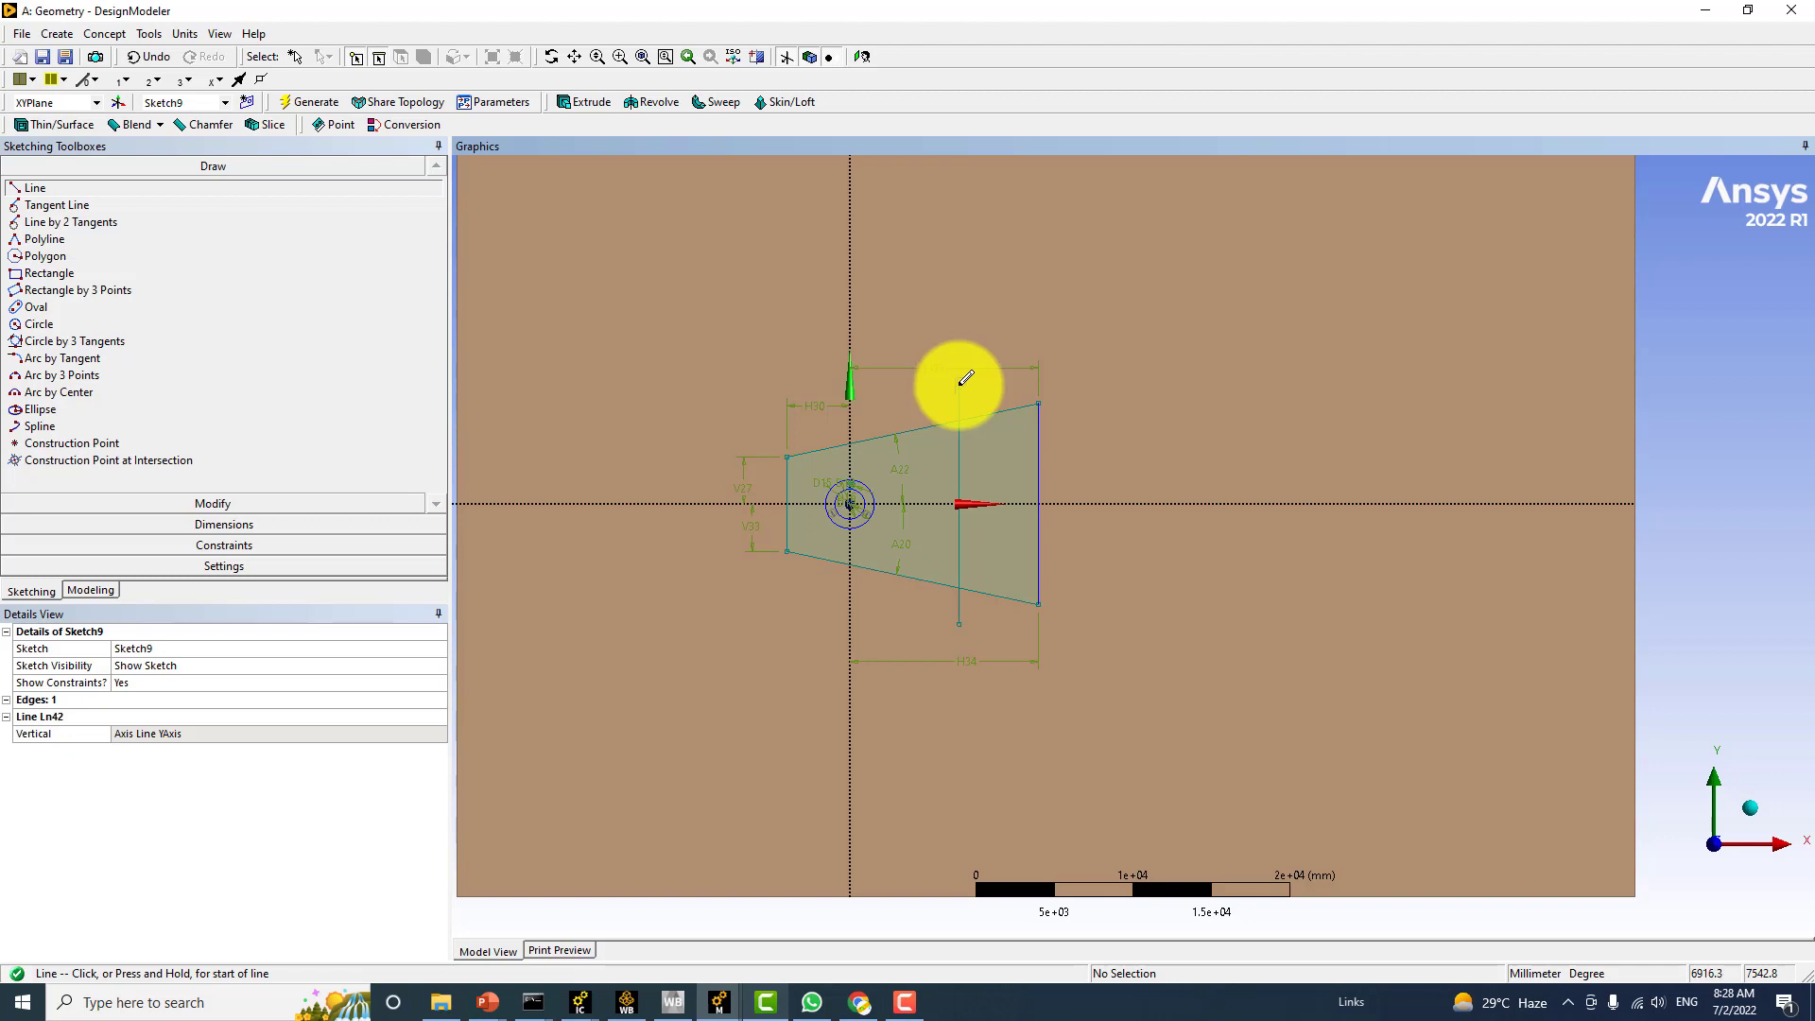
pyautogui.click(959, 383)
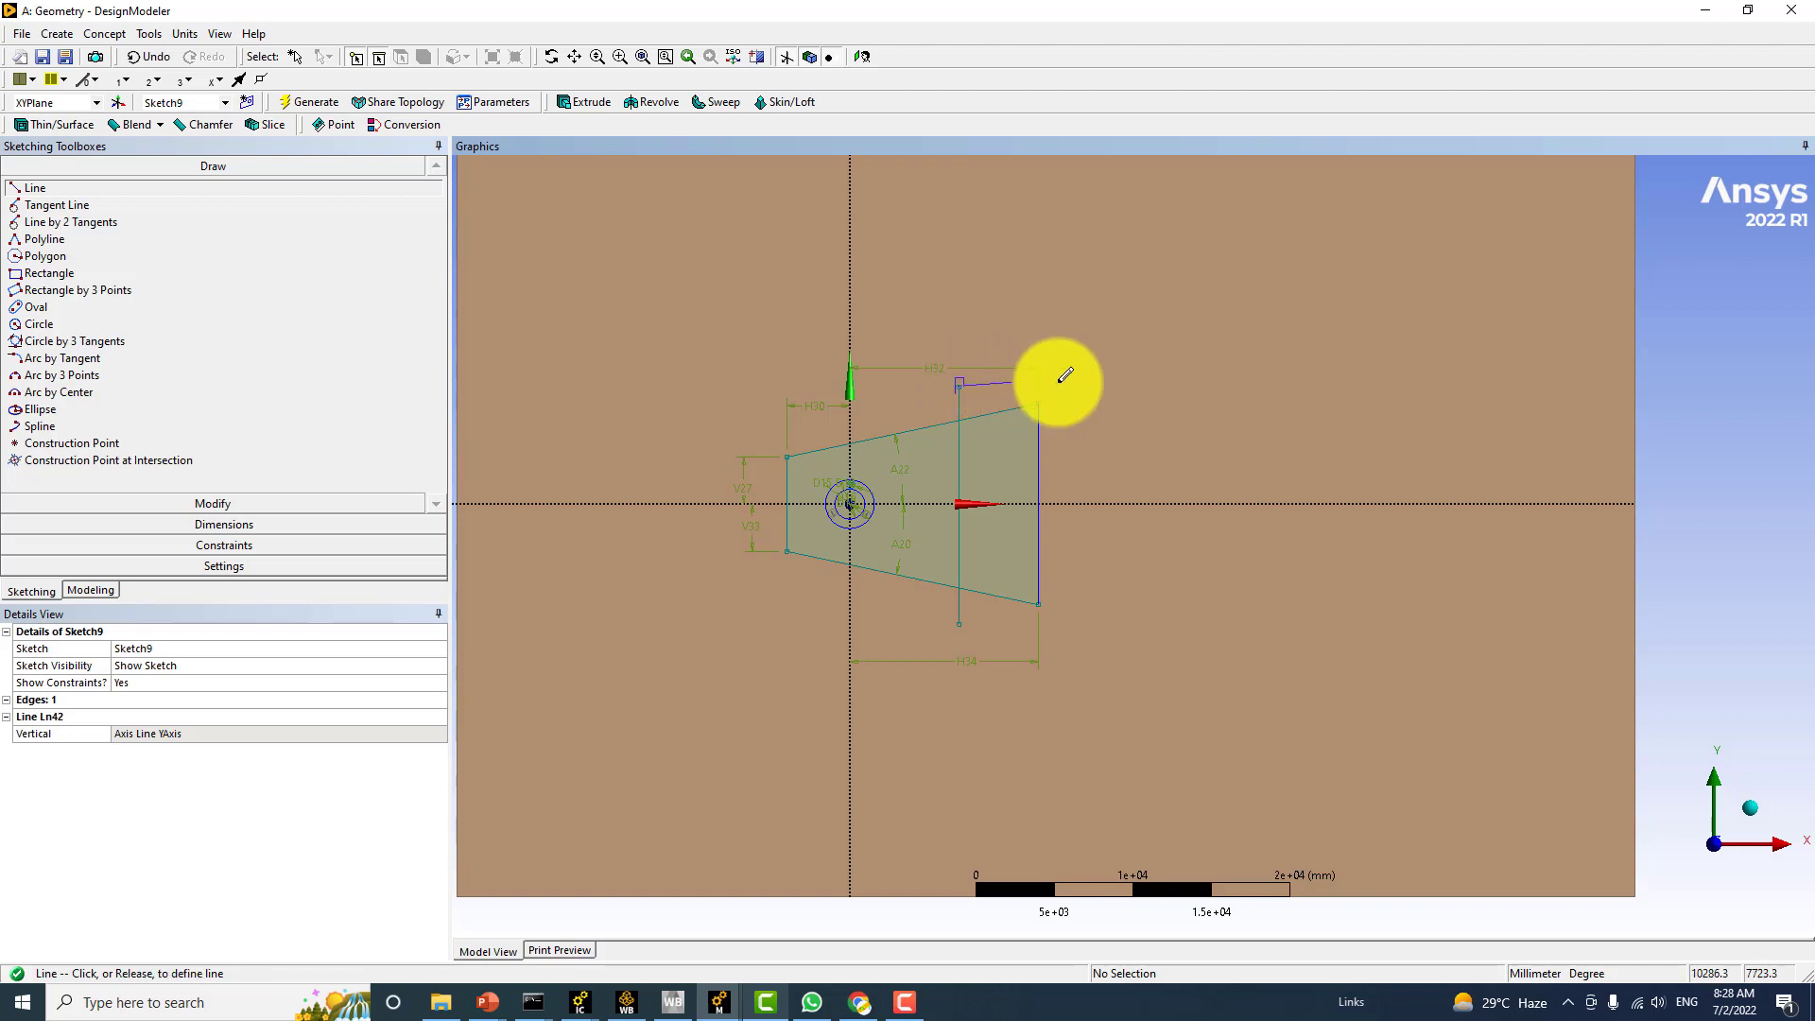
pyautogui.click(1237, 346)
pyautogui.click(960, 622)
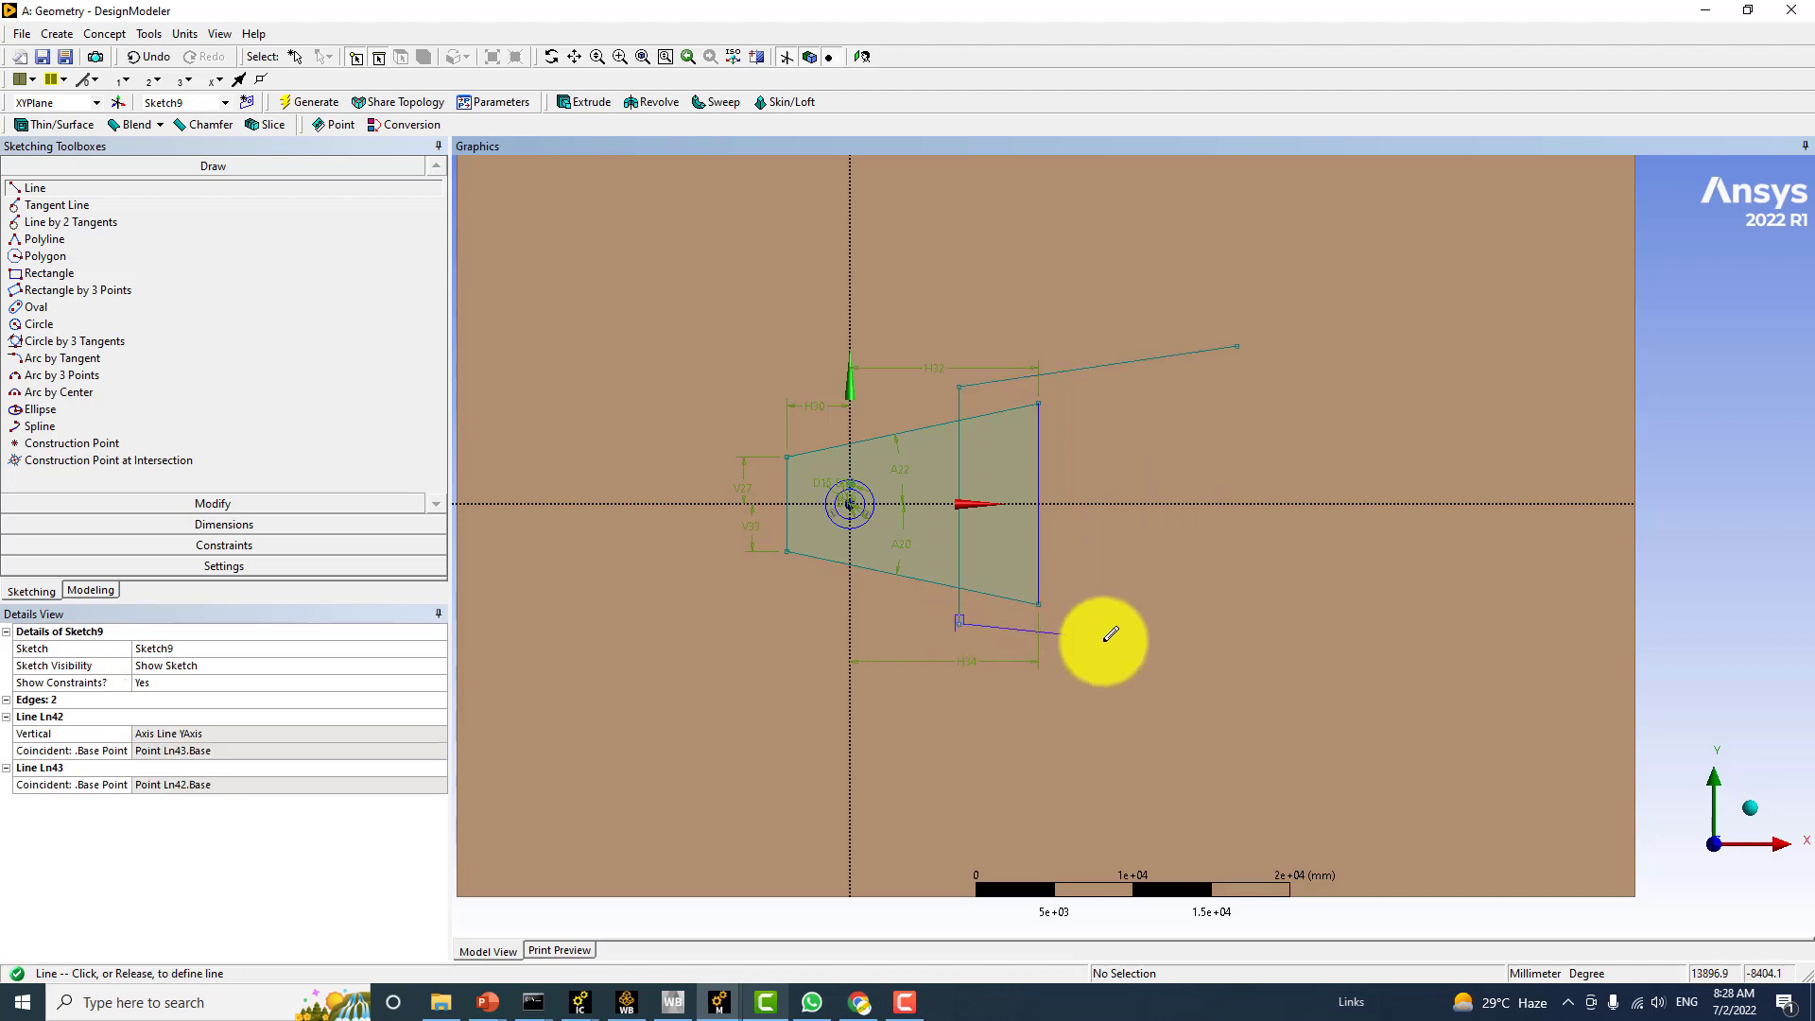
pyautogui.click(1296, 674)
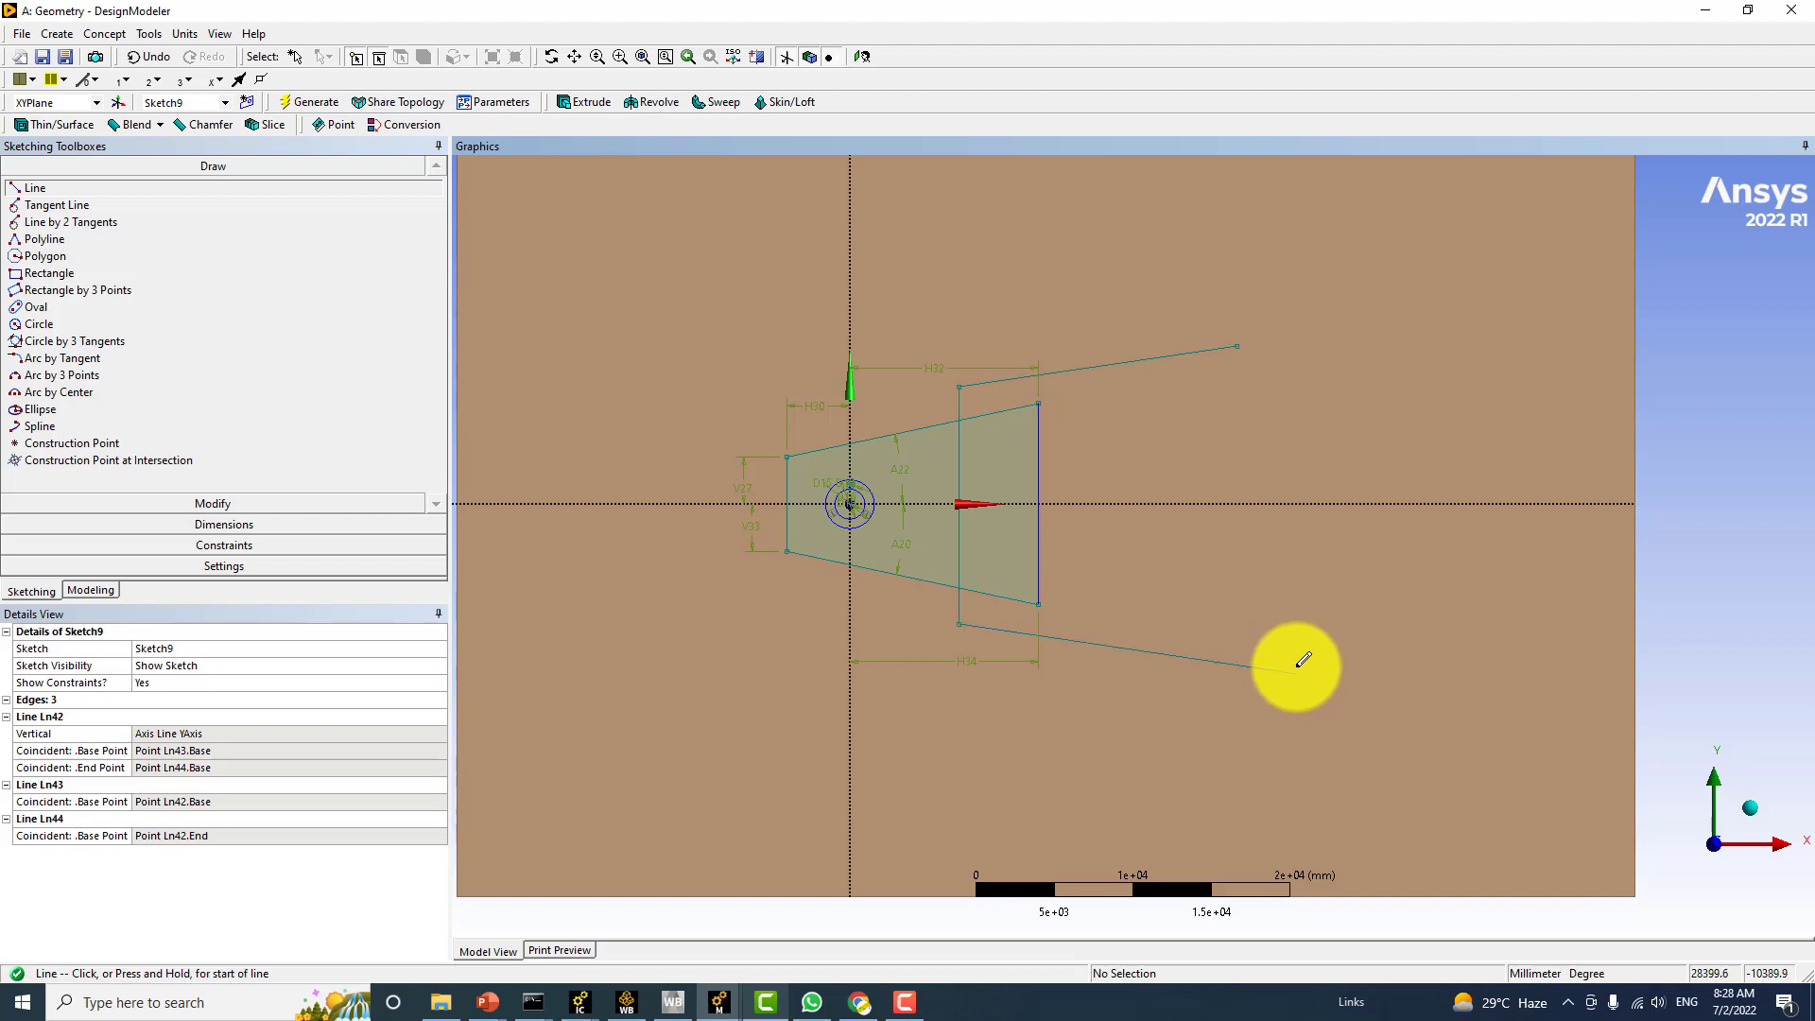
pyautogui.click(1237, 342)
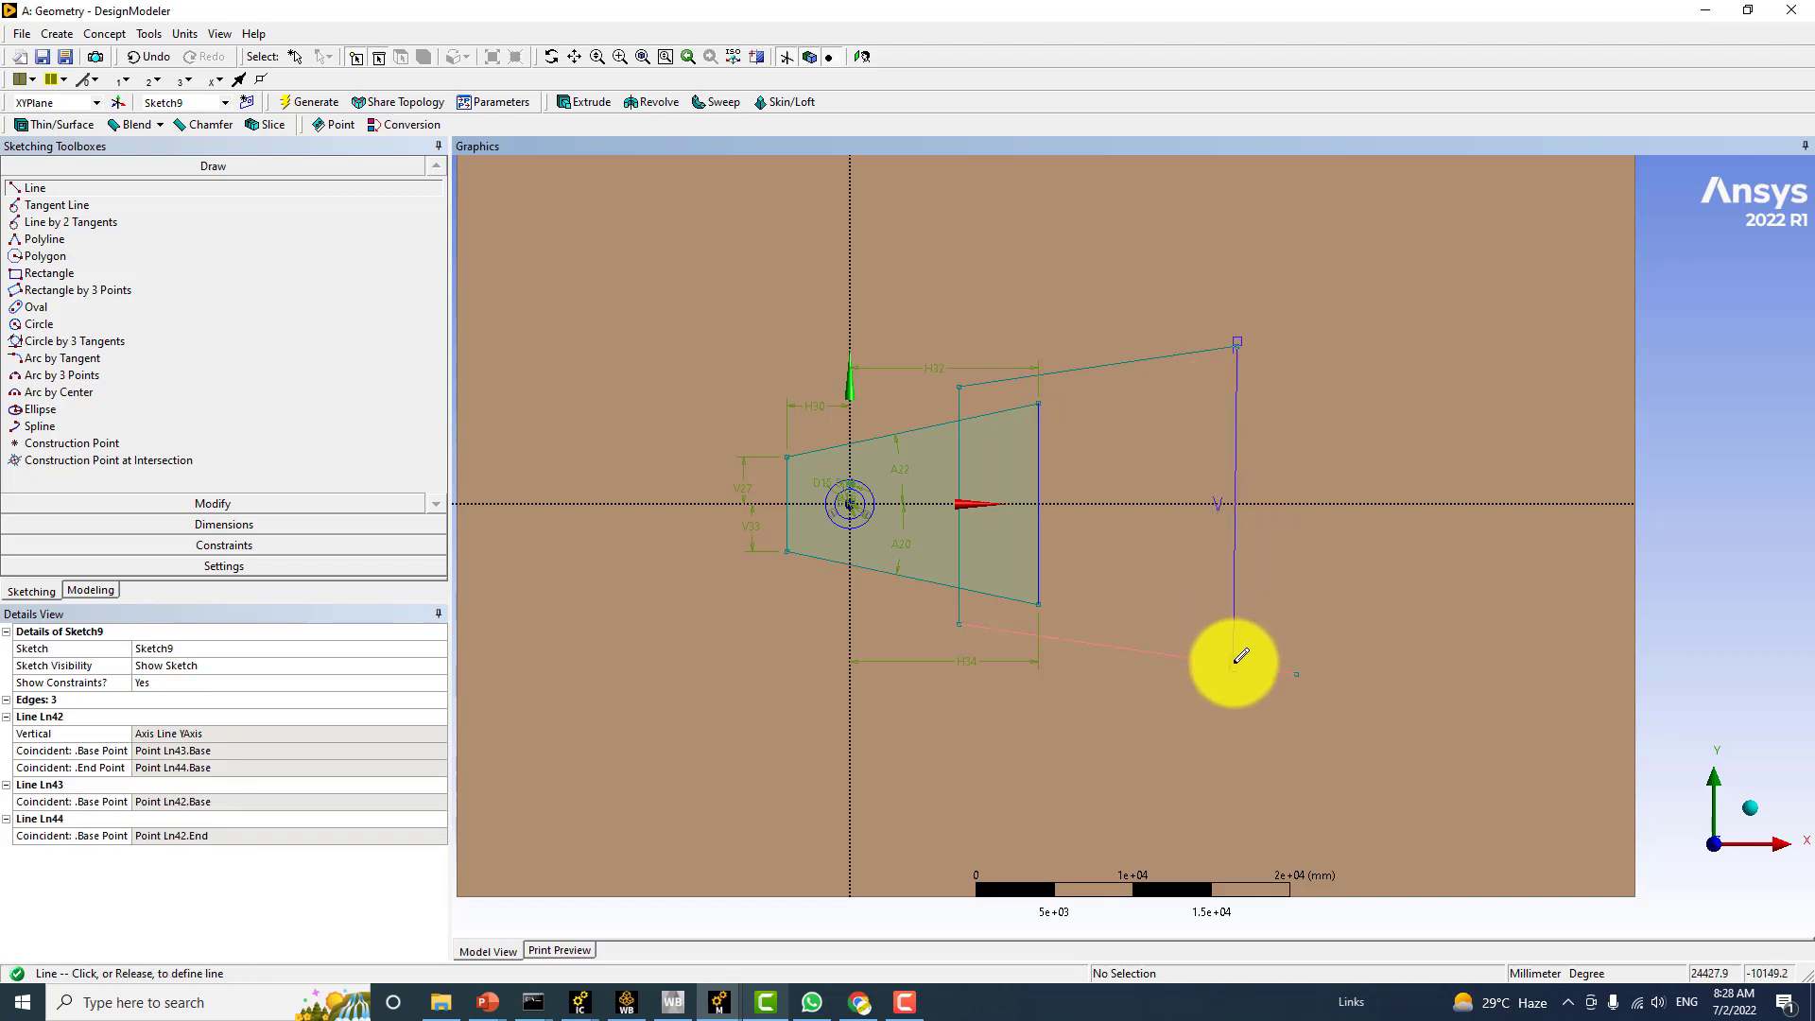
pyautogui.click(1238, 659)
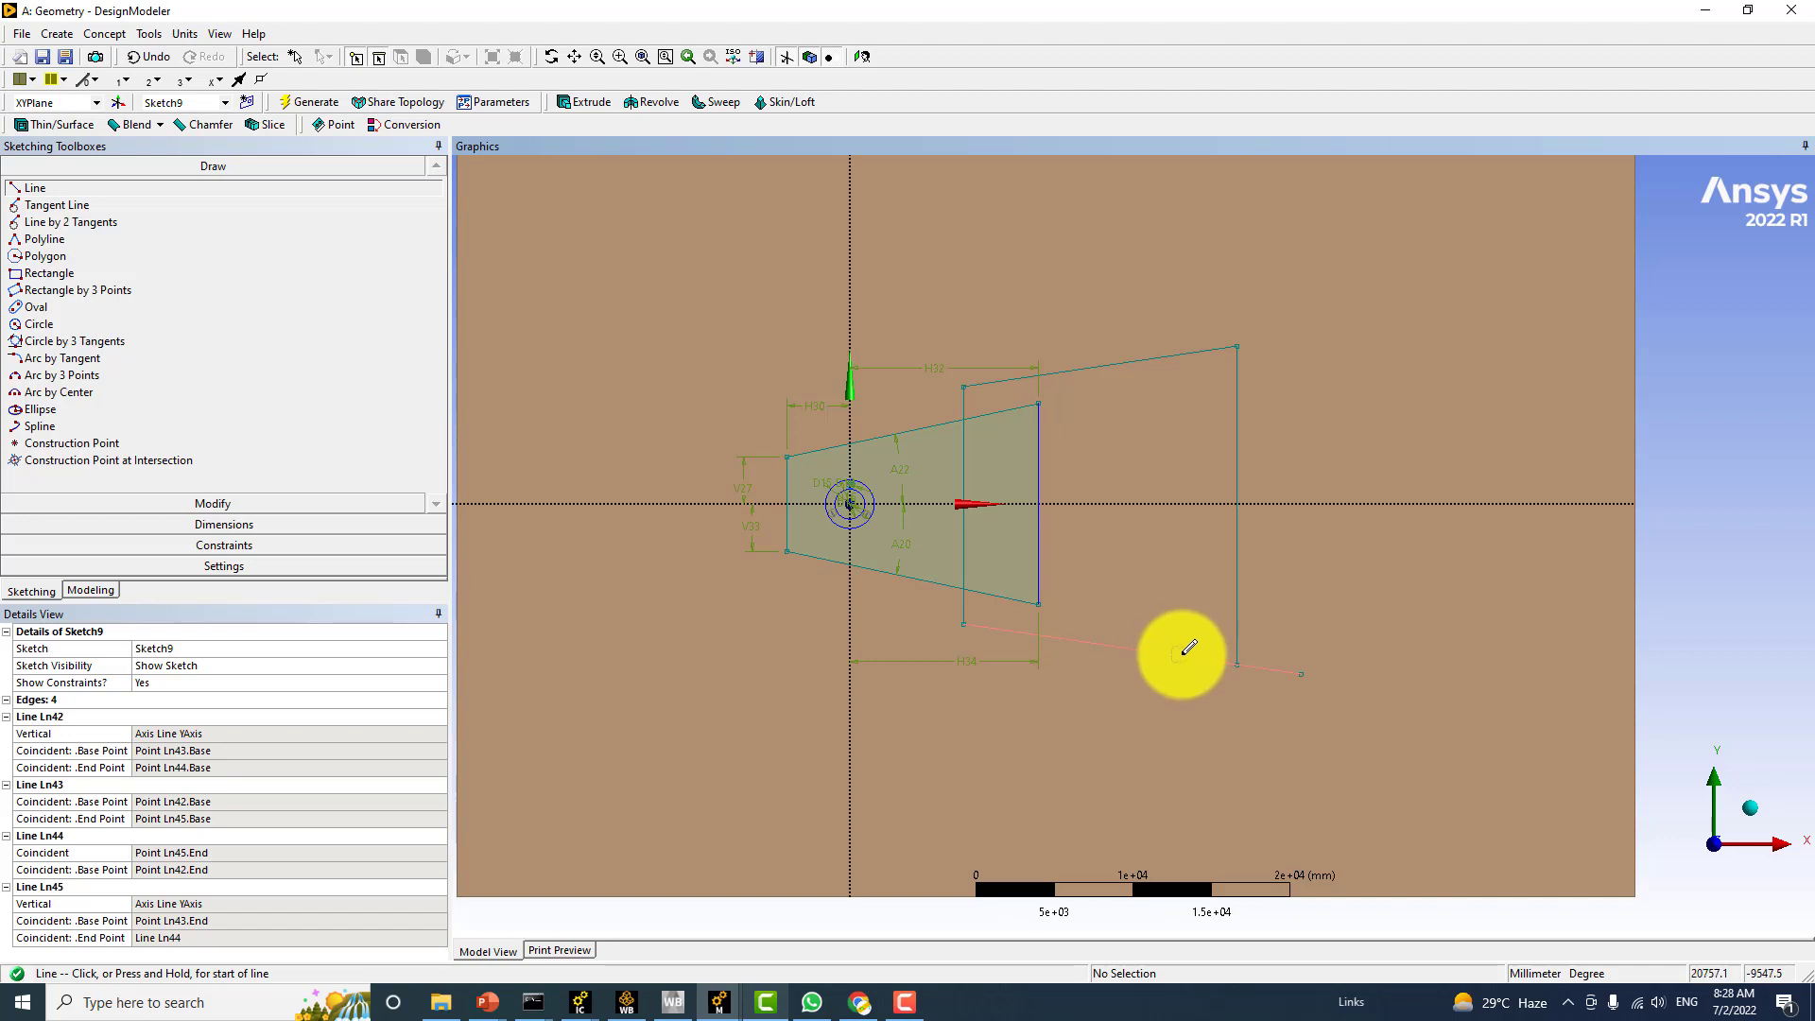
# Trim the end of the lower sloped line that overshoots the new trapezoid's right vertical edge
pyautogui.click(172, 501)
pyautogui.click(29, 259)
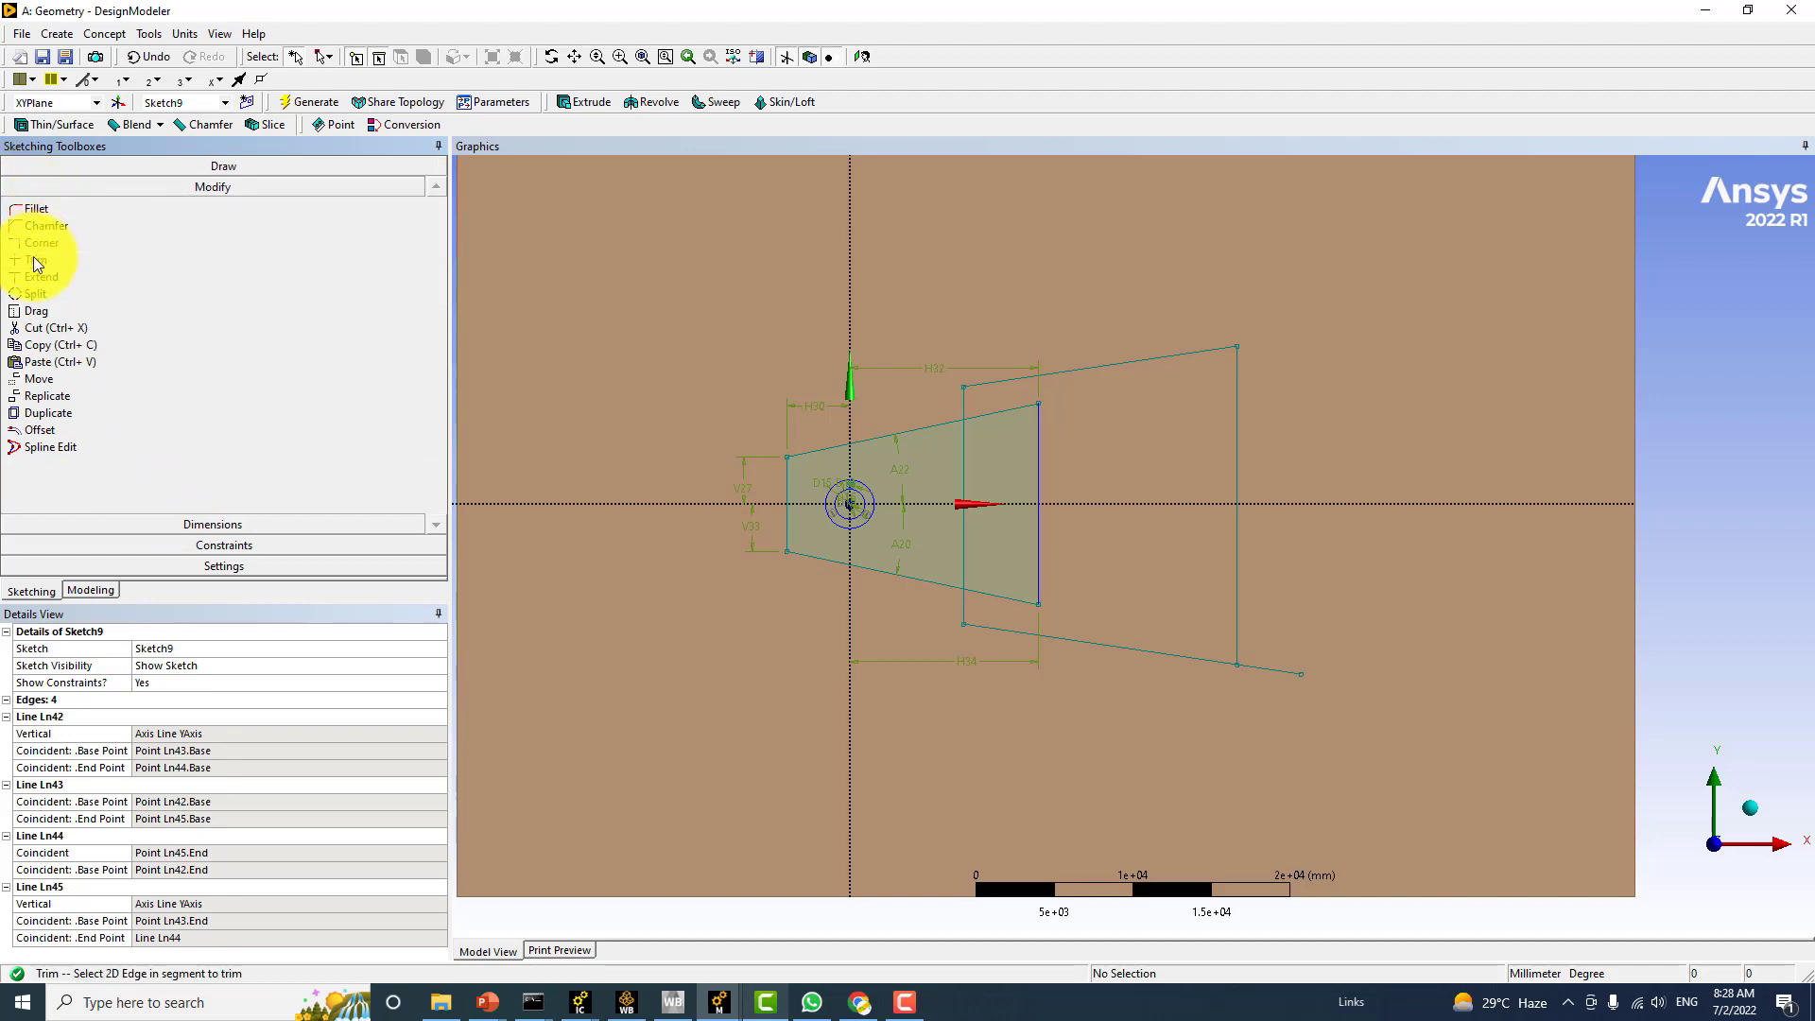
pyautogui.click(1279, 664)
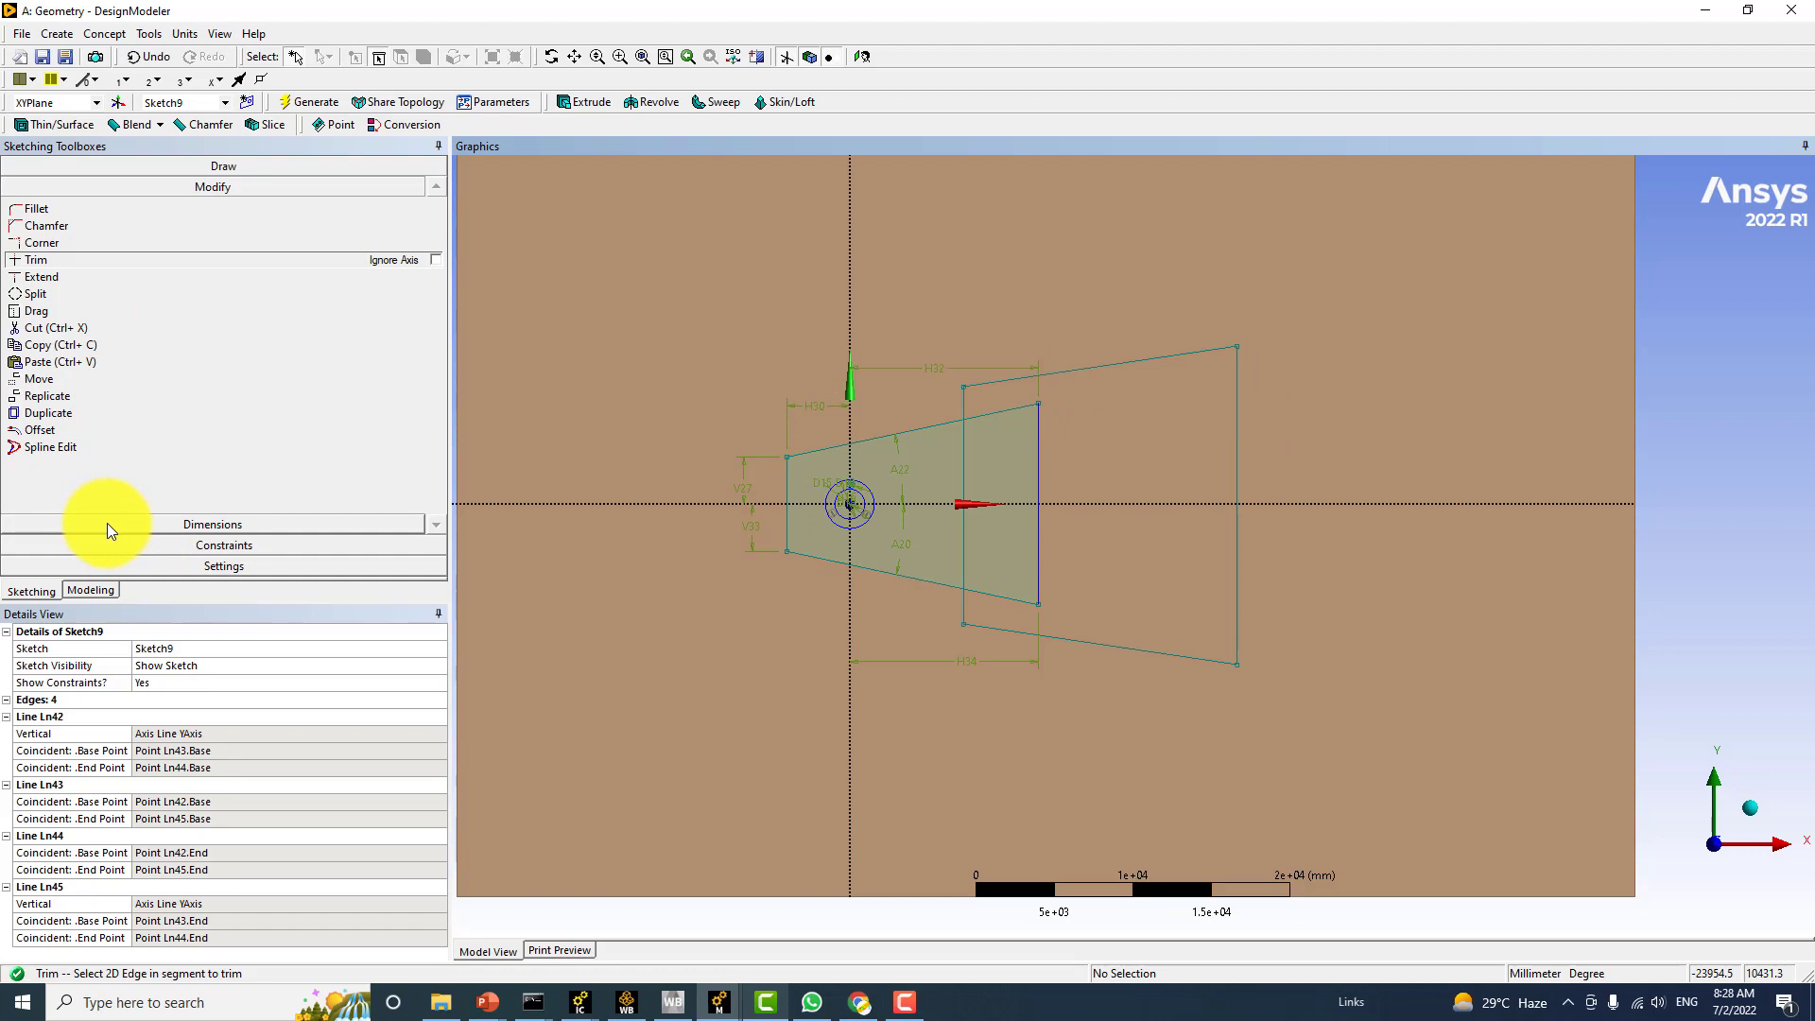
# Make the new trapezoid's upper and lower sloped lines symmetric about the X axis
pyautogui.click(134, 543)
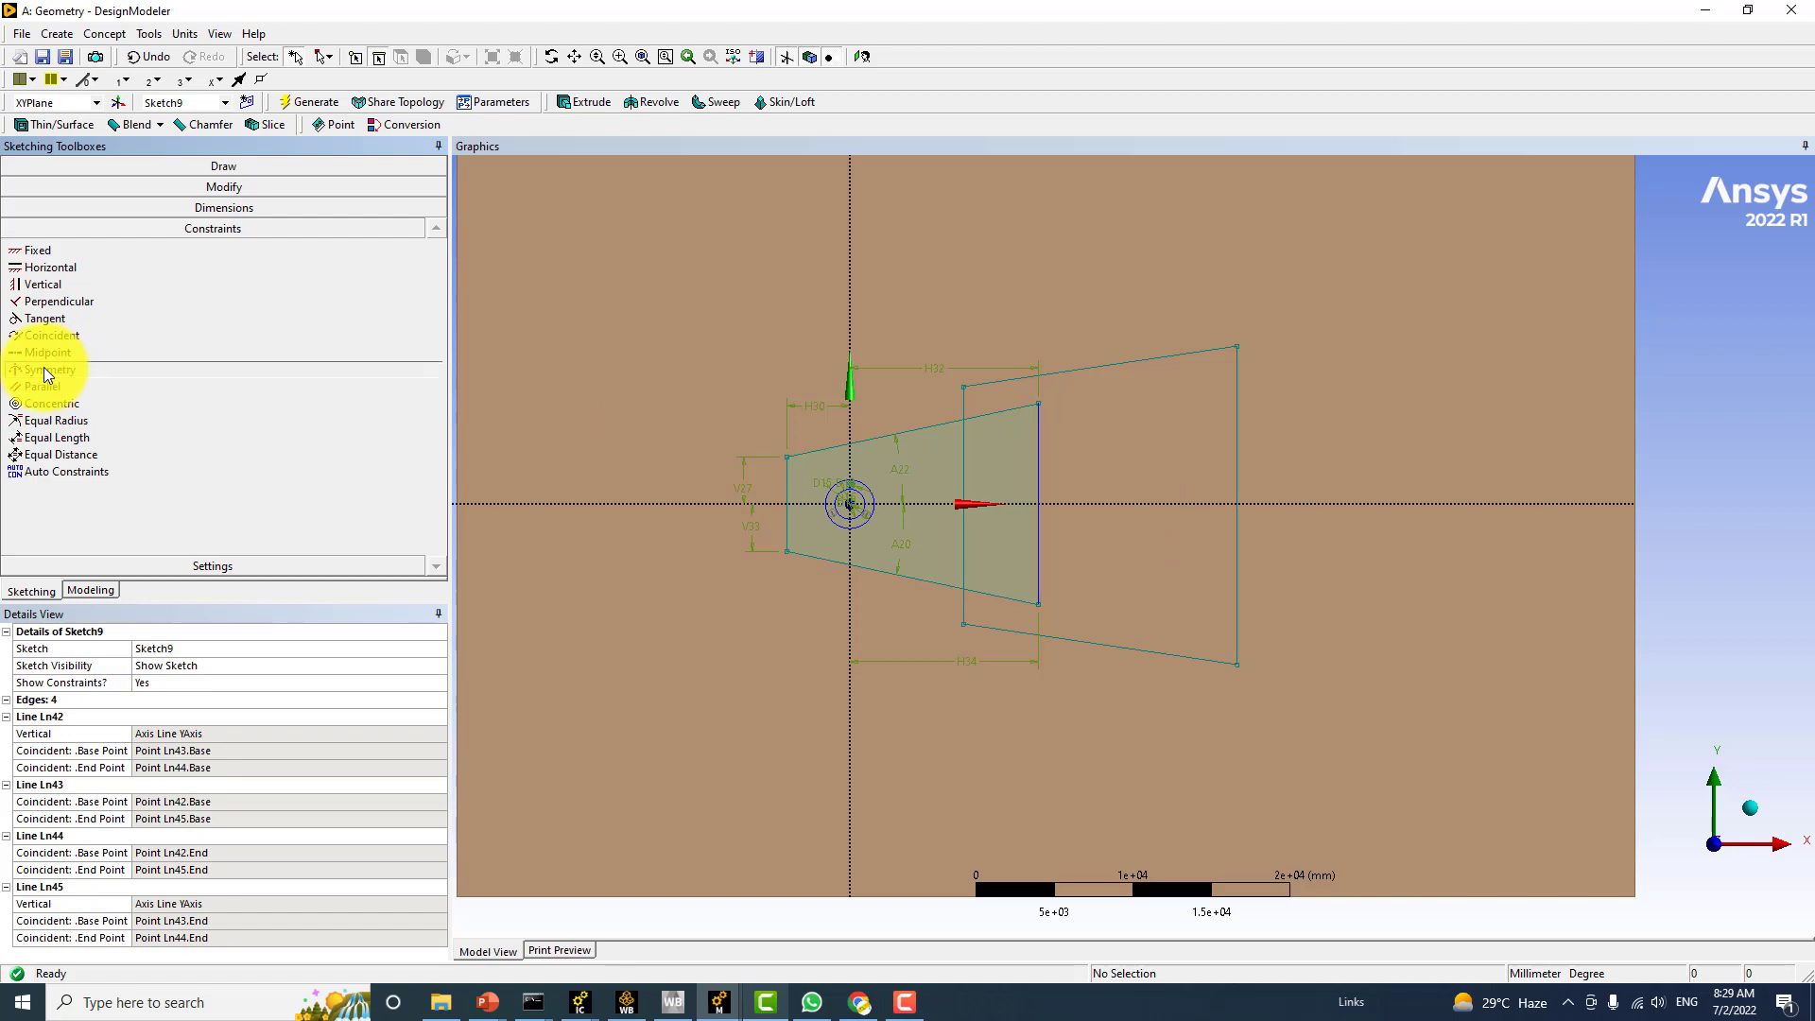
pyautogui.click(44, 370)
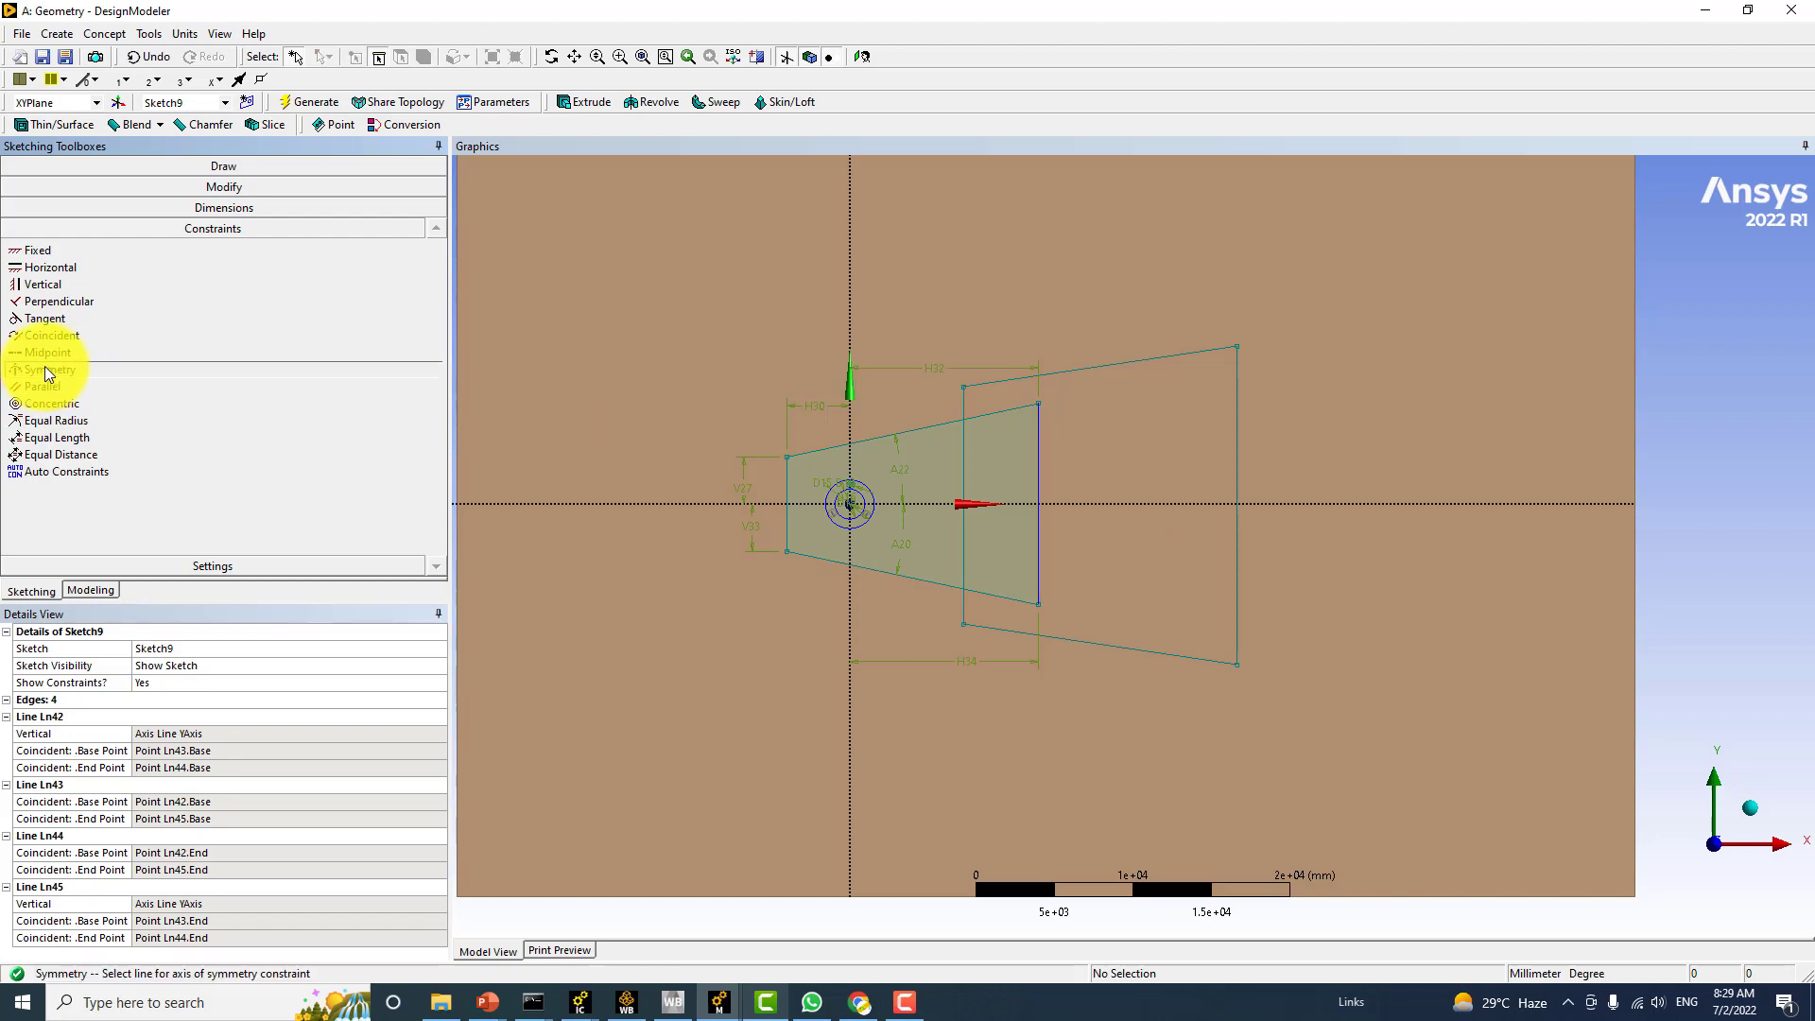
pyautogui.click(1154, 504)
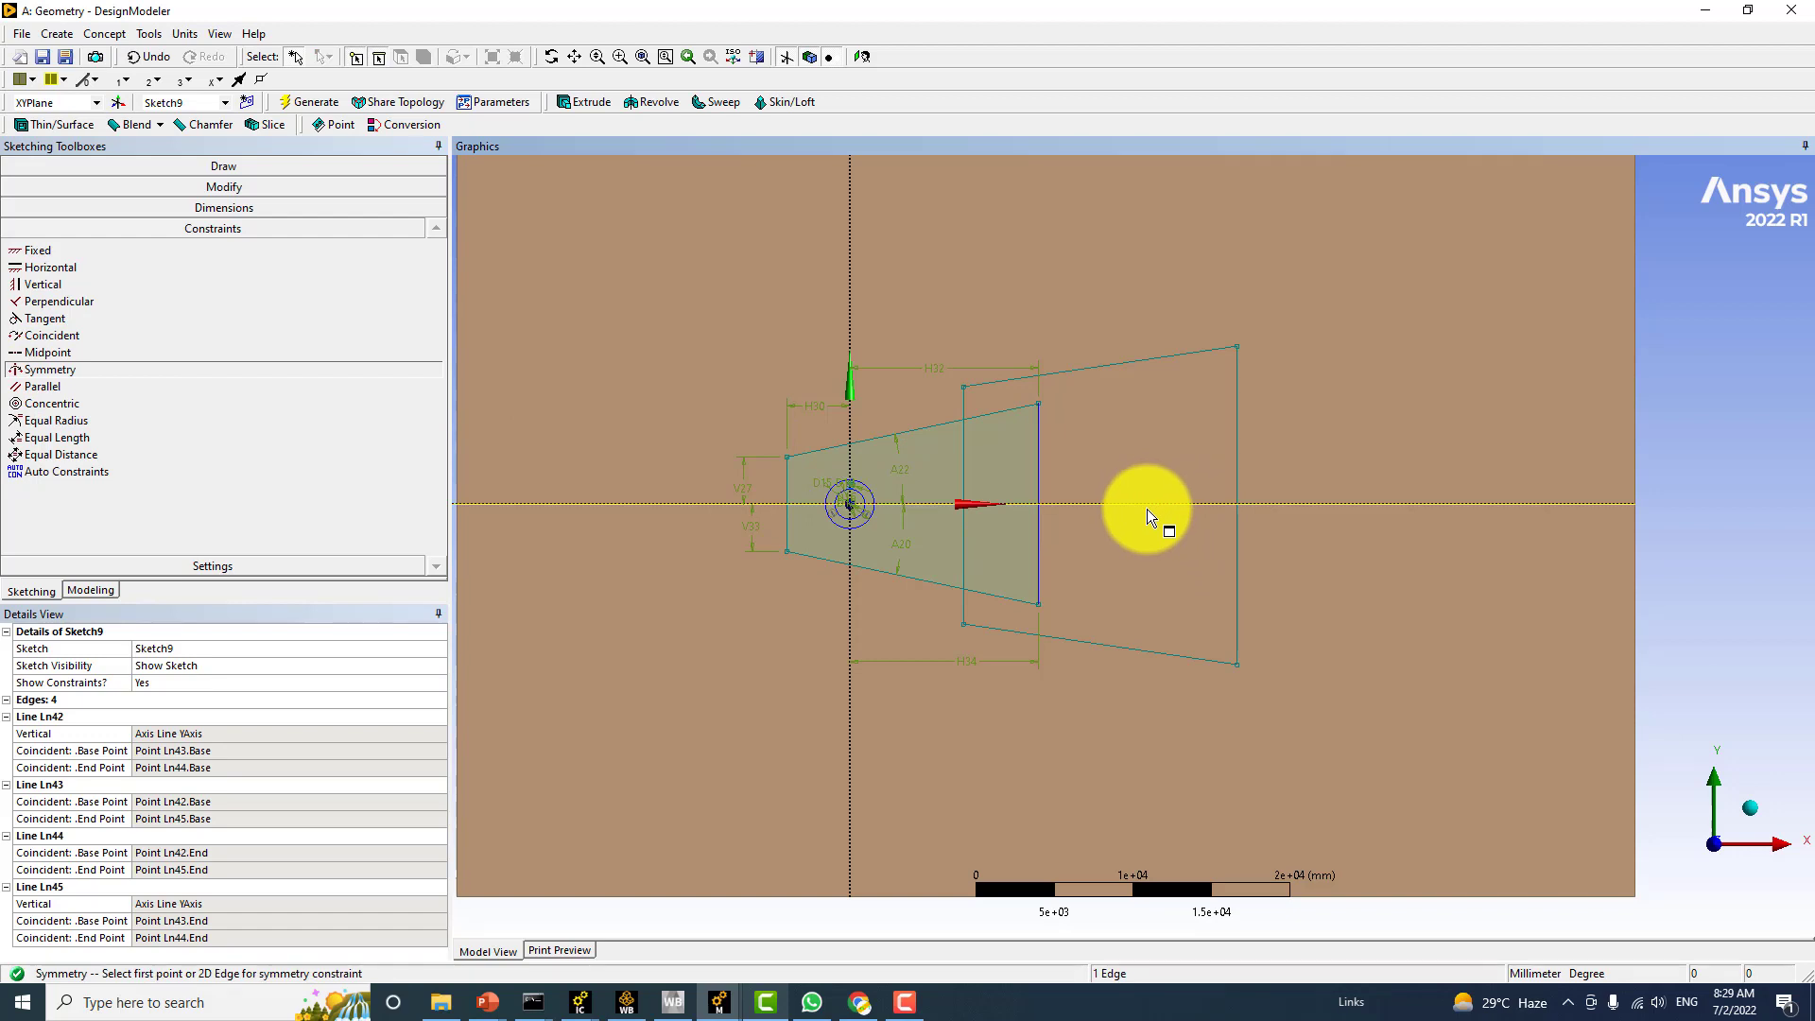
pyautogui.click(1132, 365)
pyautogui.click(1128, 655)
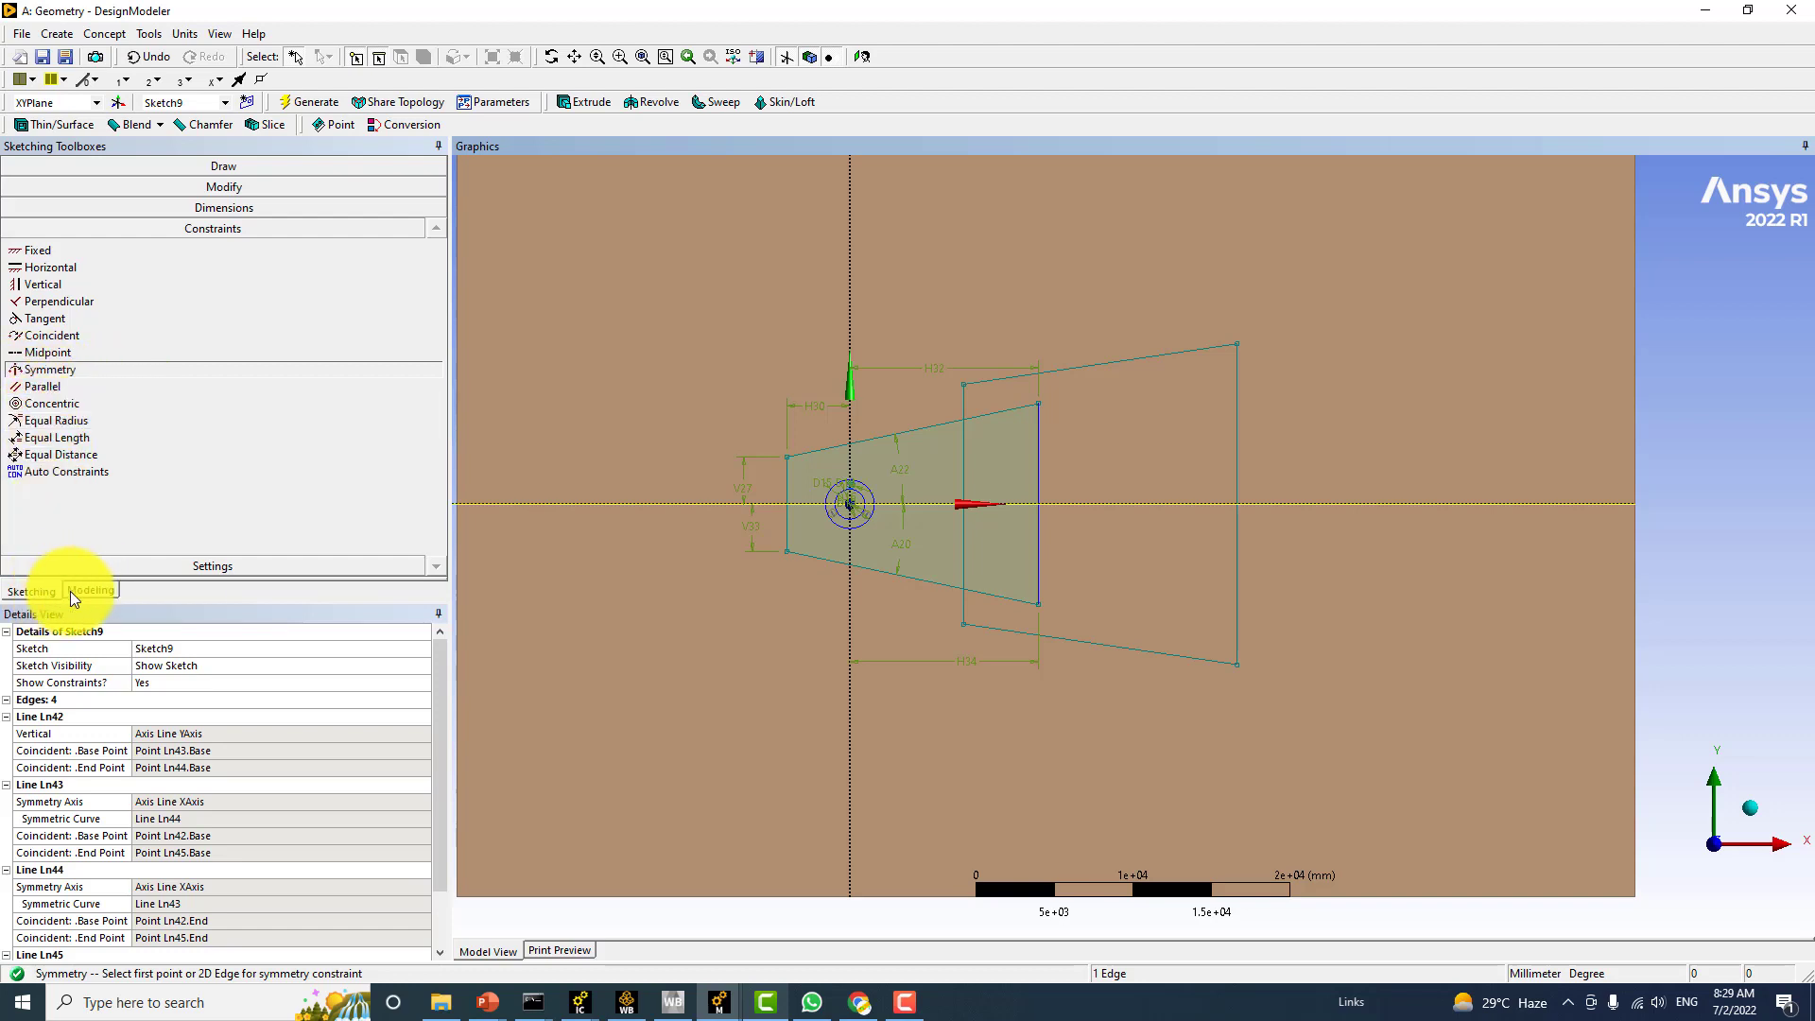
# Add vertical dimensions from the X axis to the new trapezoid's upper left and upper right corners
pyautogui.click(184, 208)
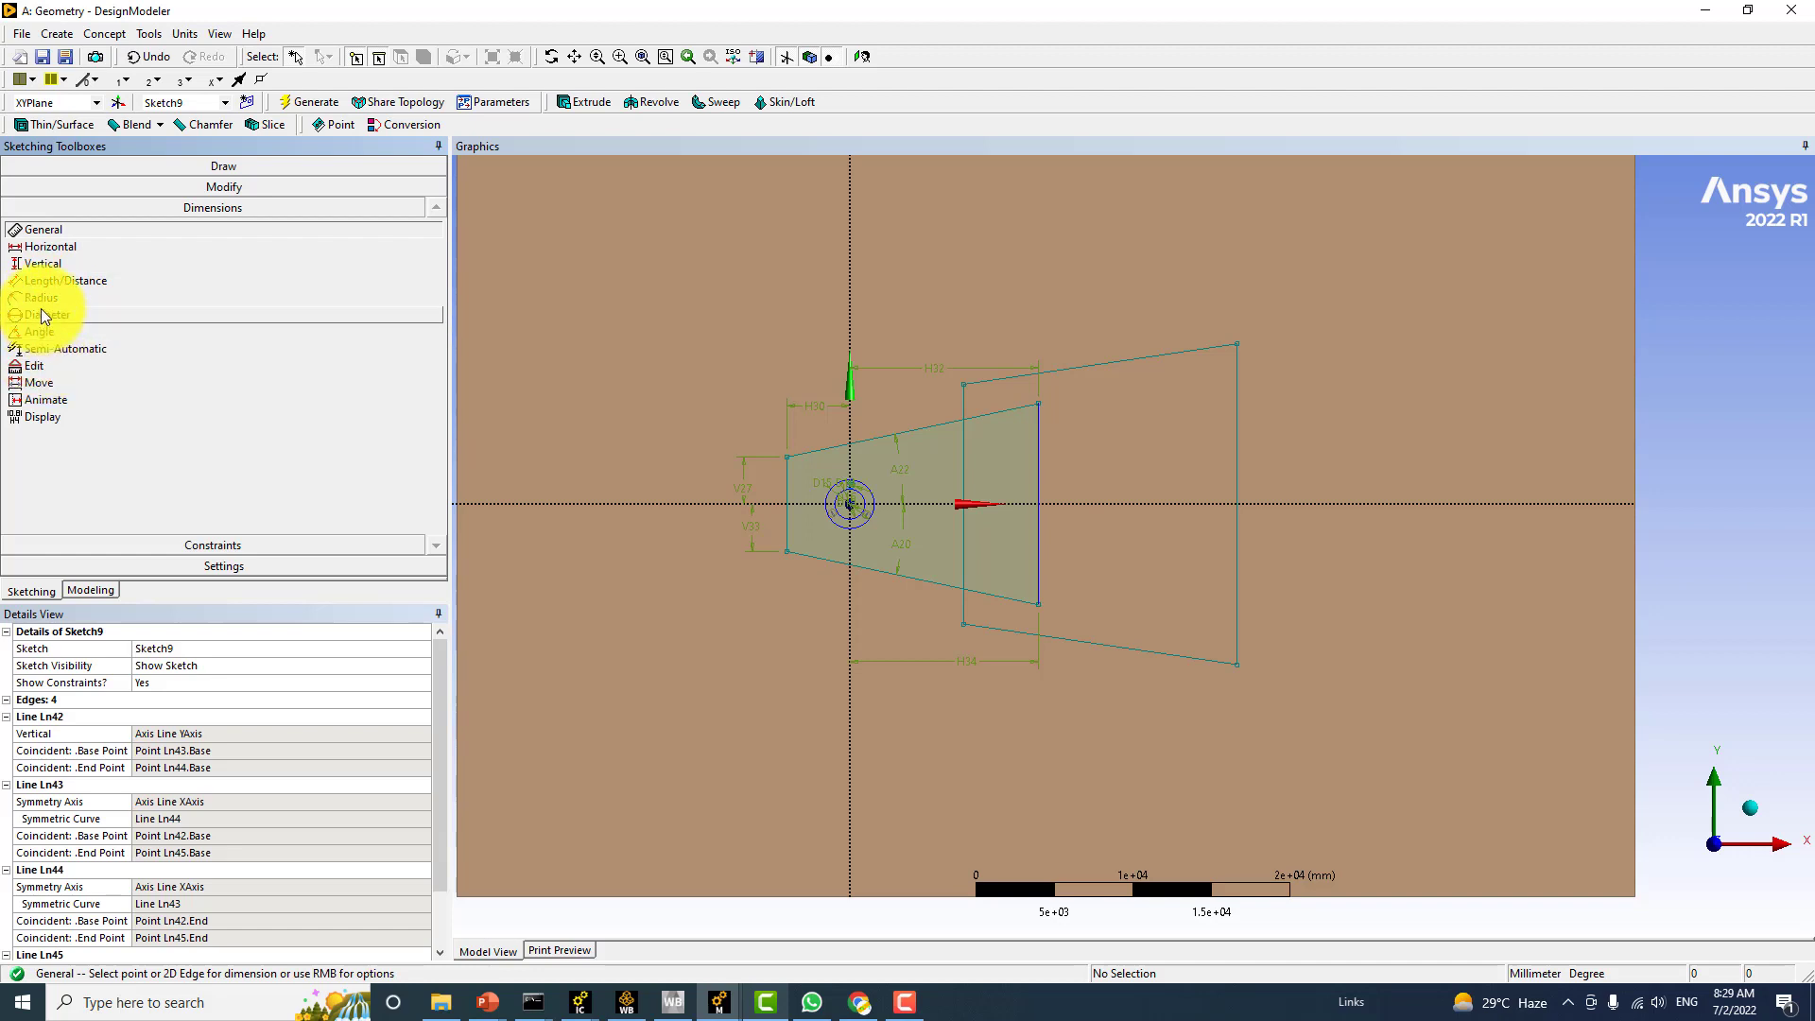
pyautogui.click(34, 263)
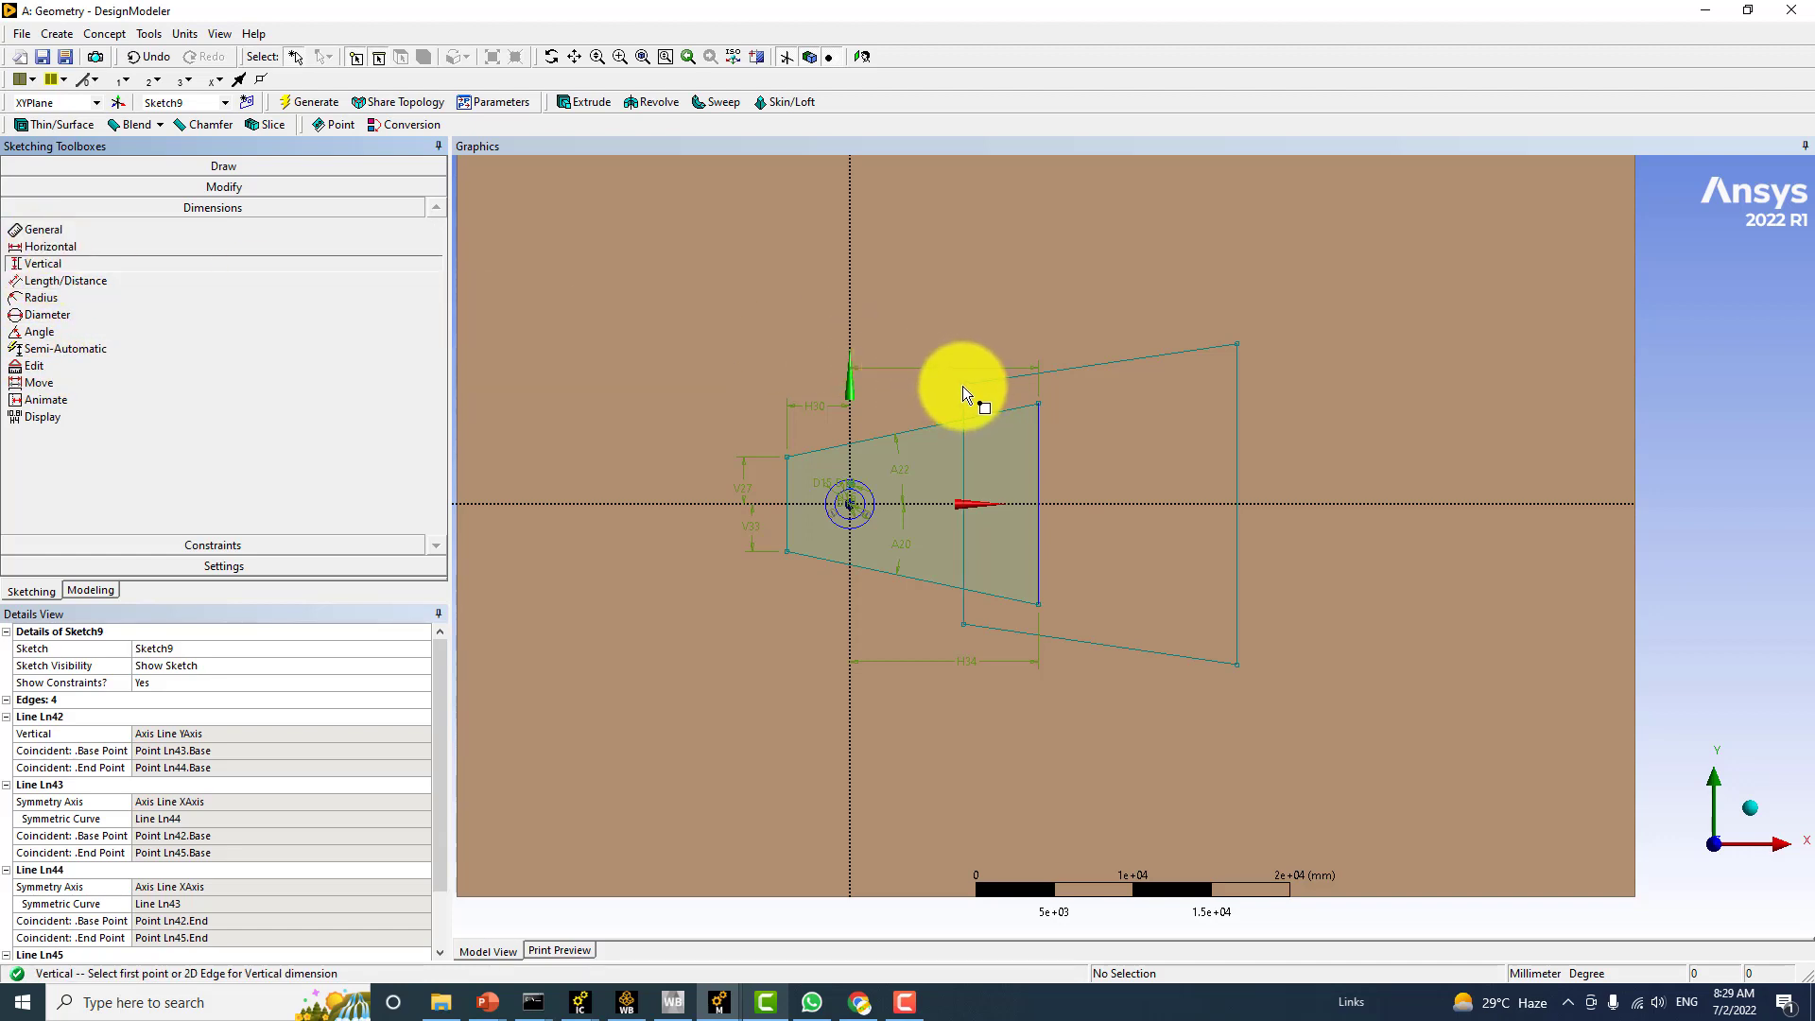
pyautogui.click(963, 385)
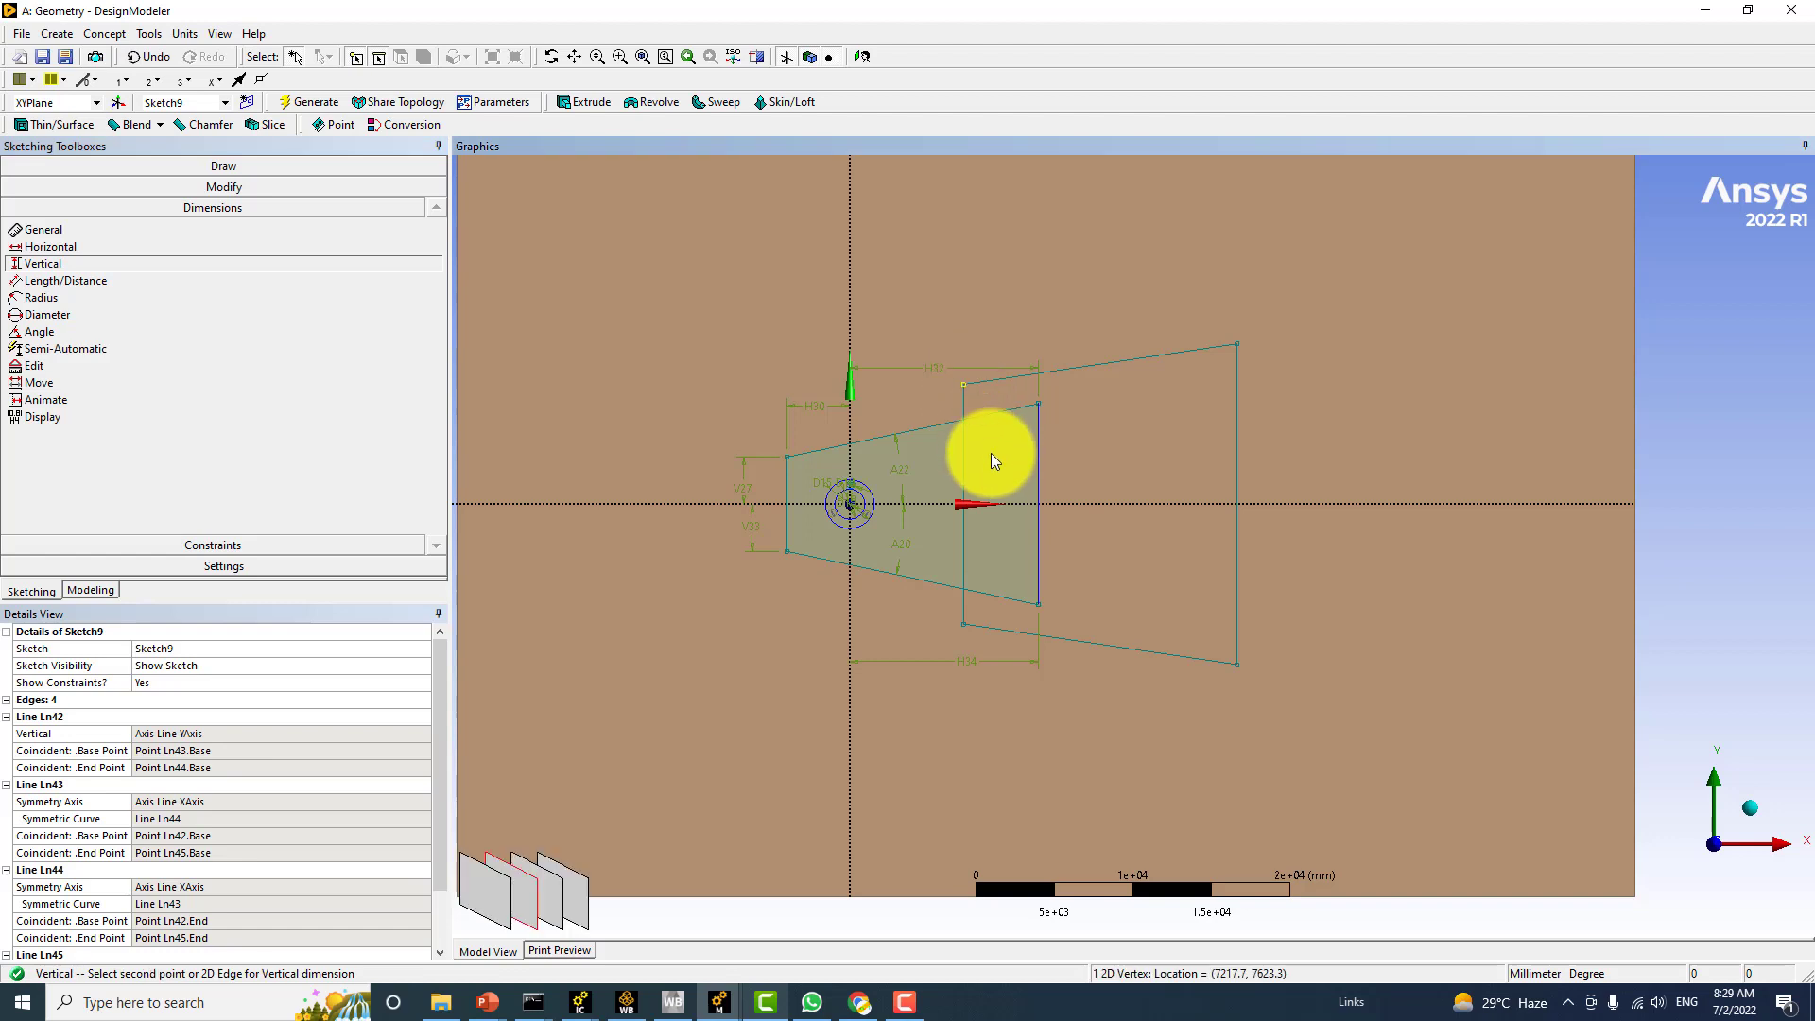
pyautogui.click(1074, 504)
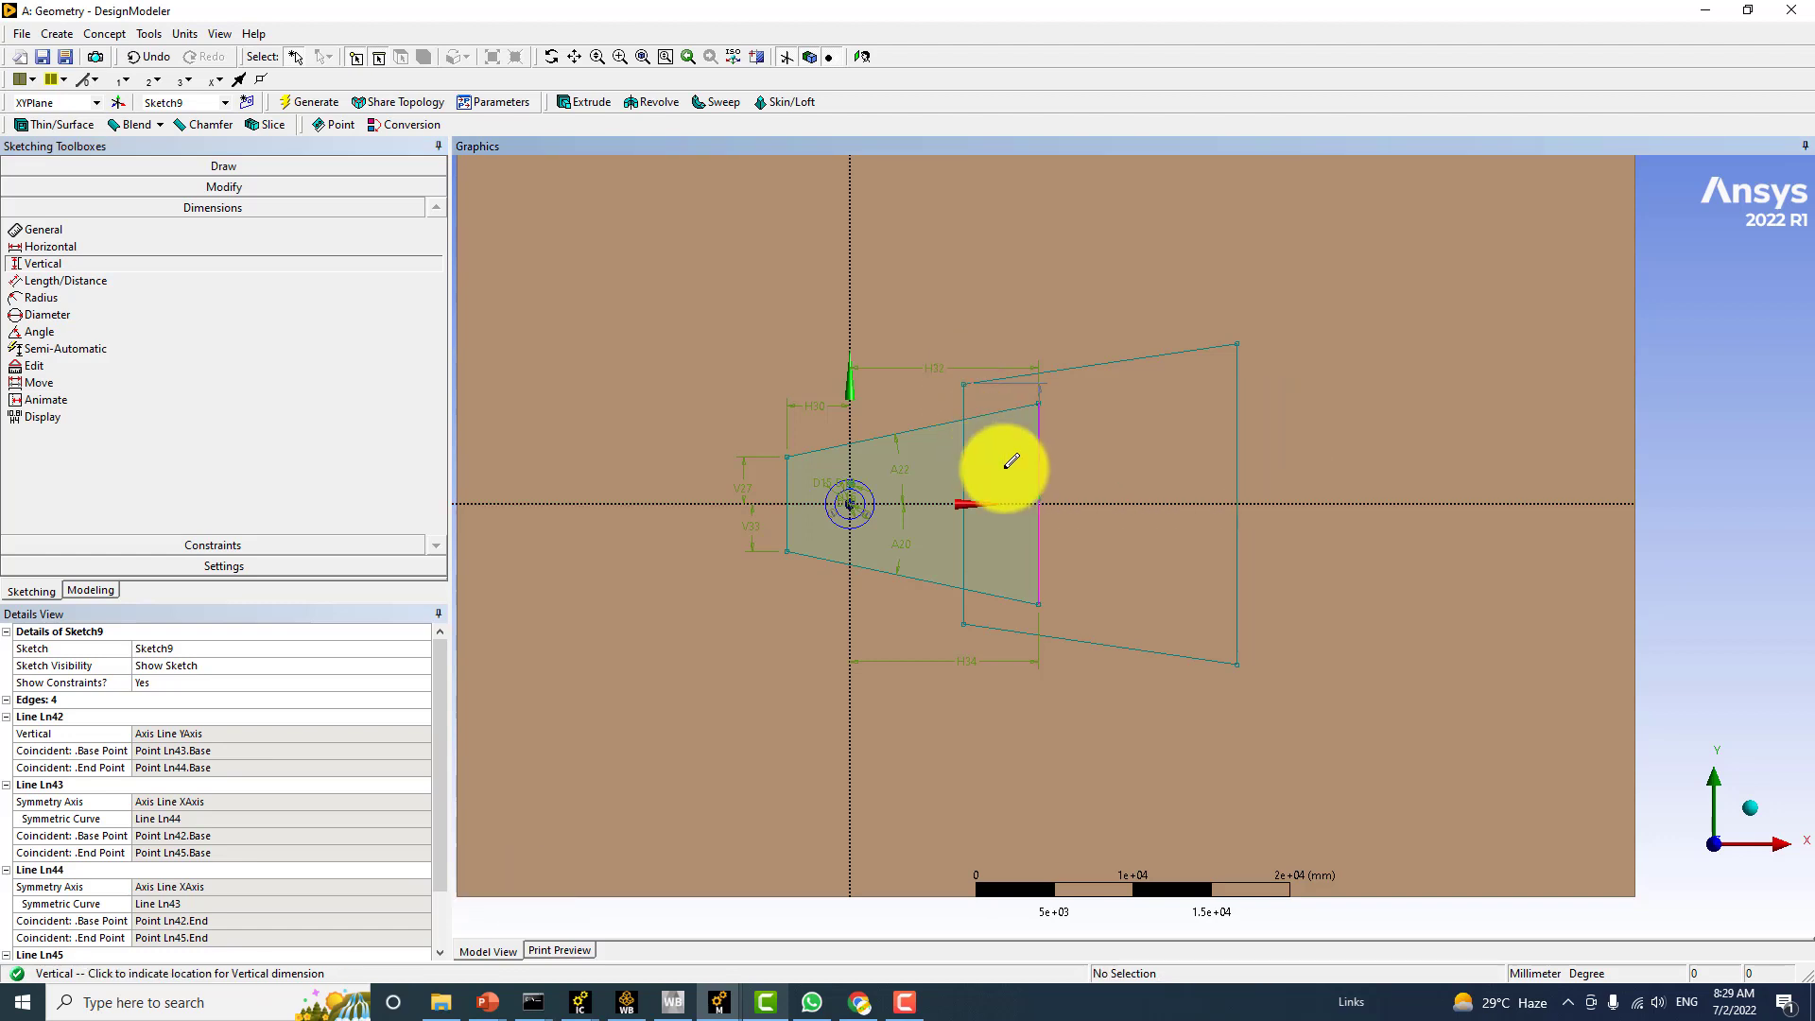
pyautogui.click(1310, 455)
pyautogui.click(1237, 346)
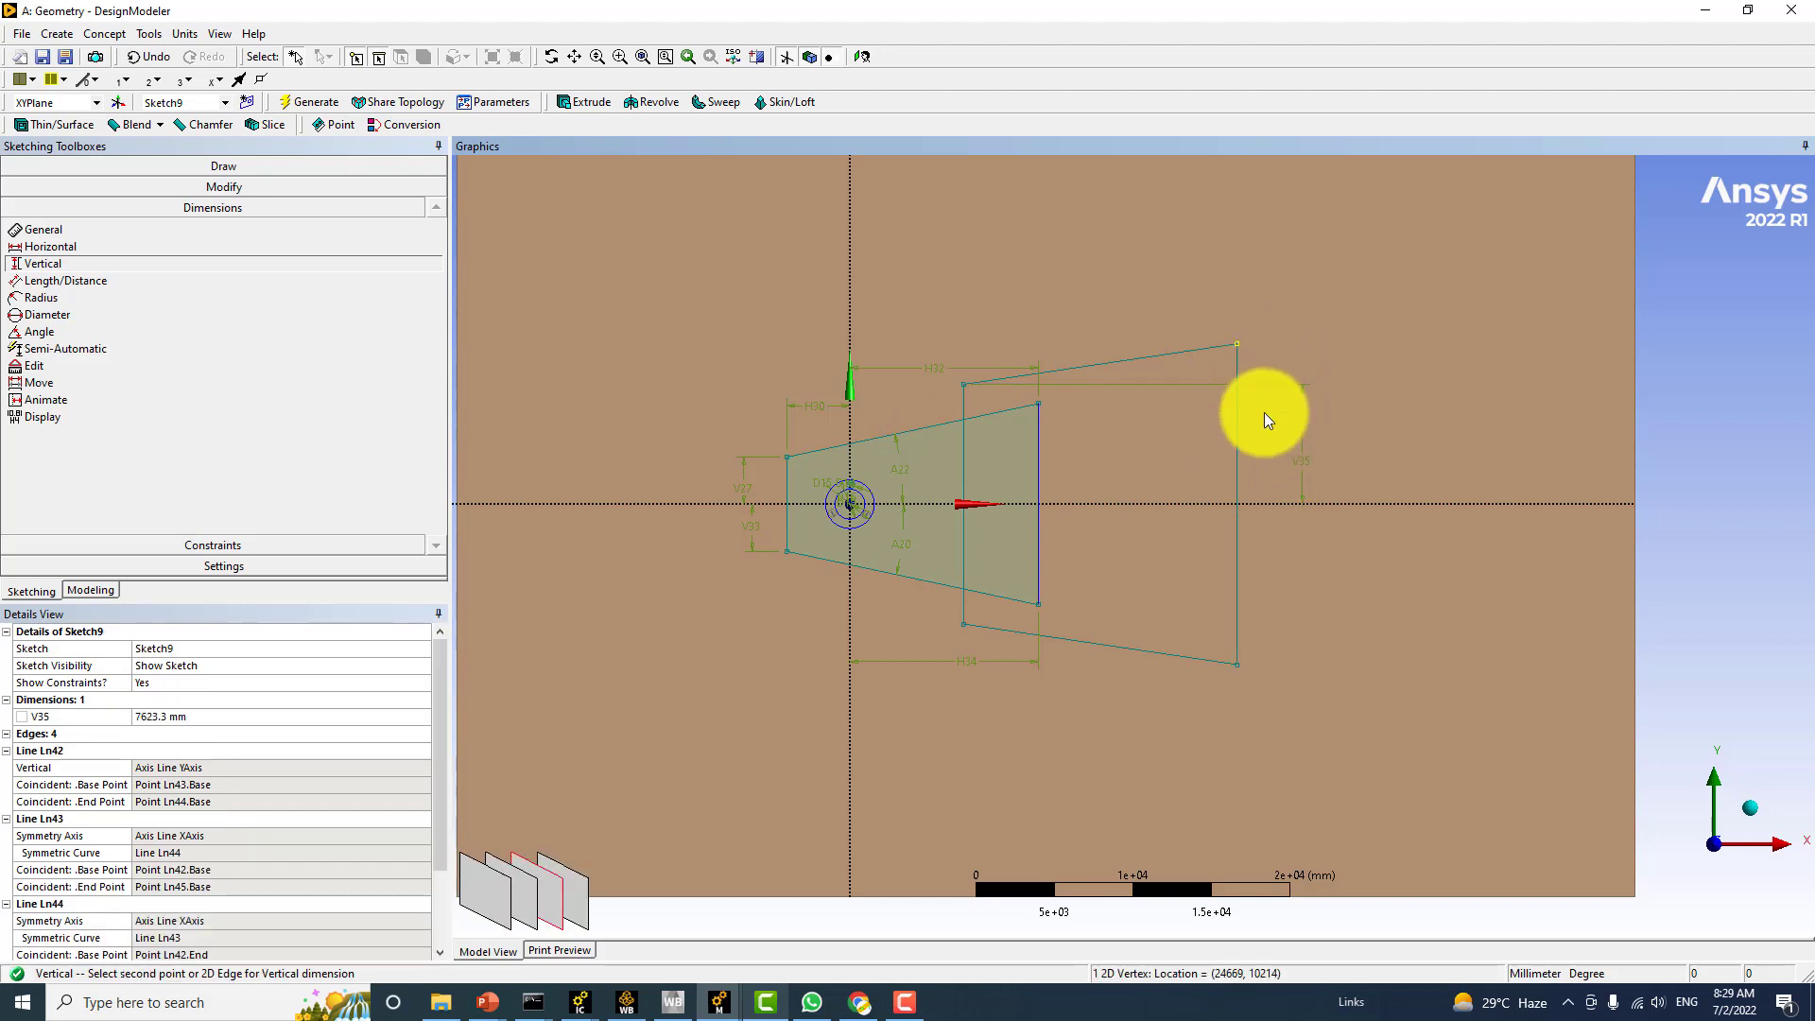
pyautogui.click(1255, 505)
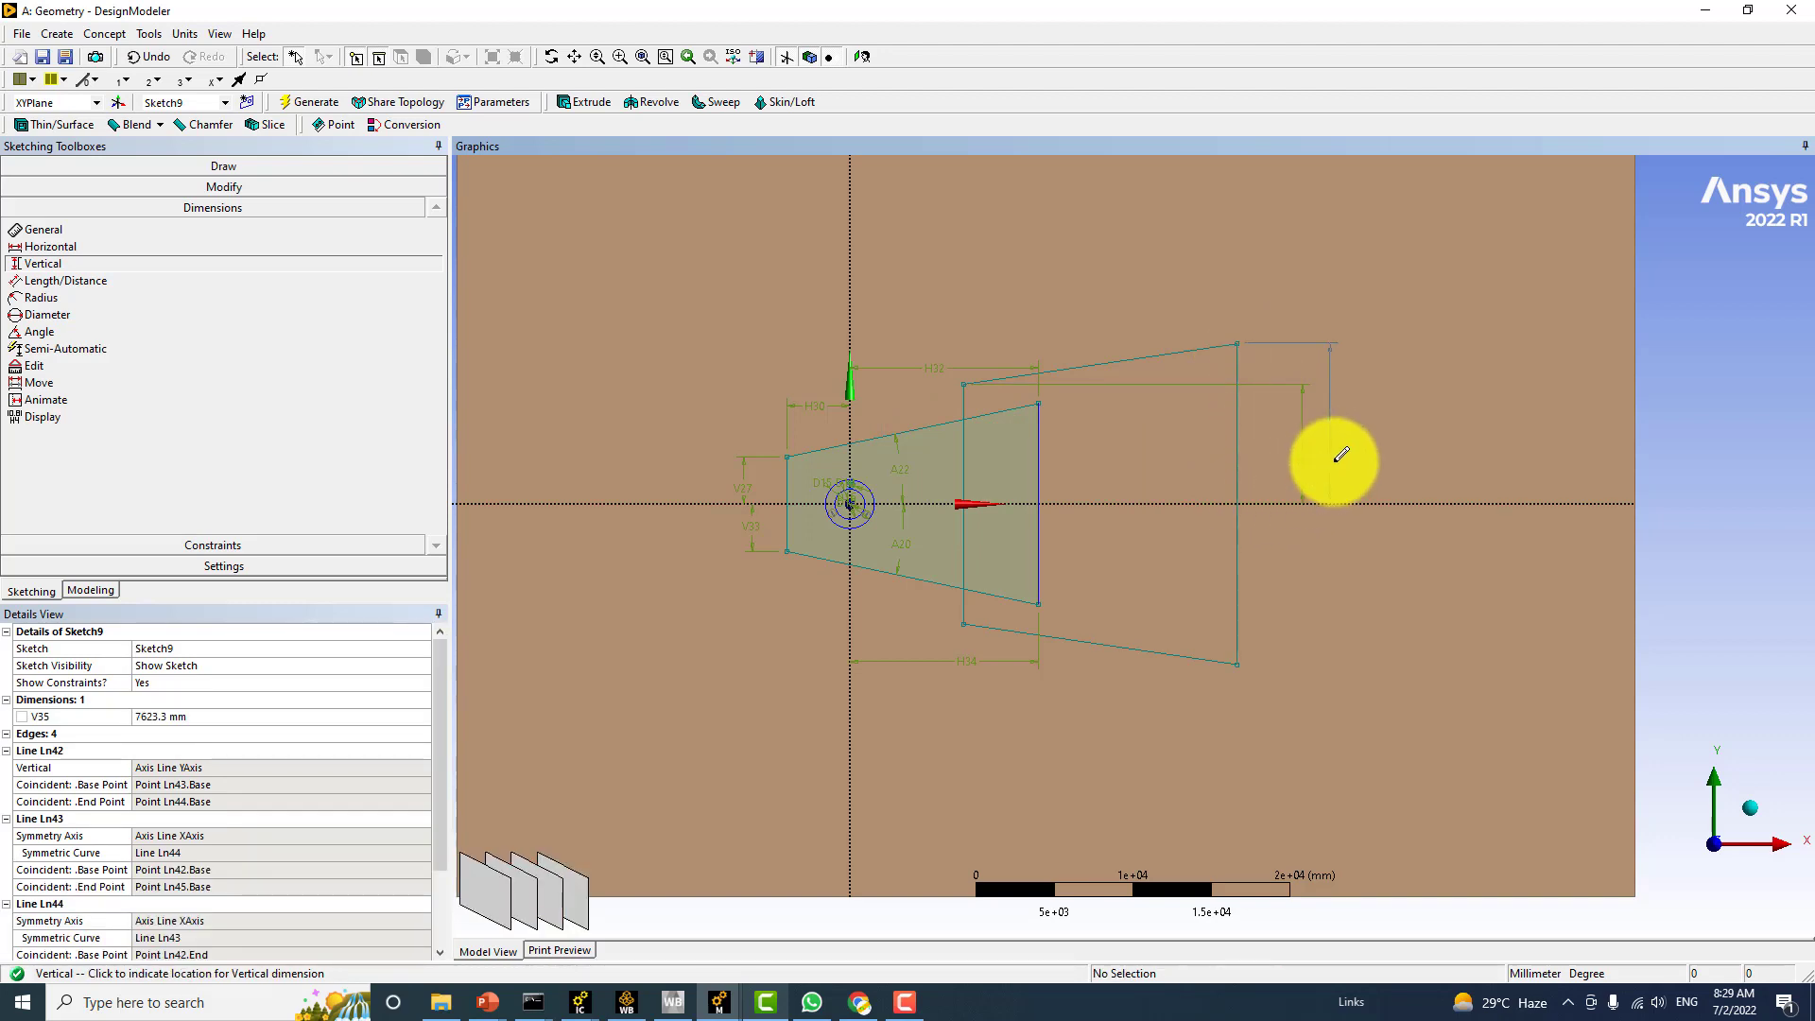
pyautogui.click(1356, 460)
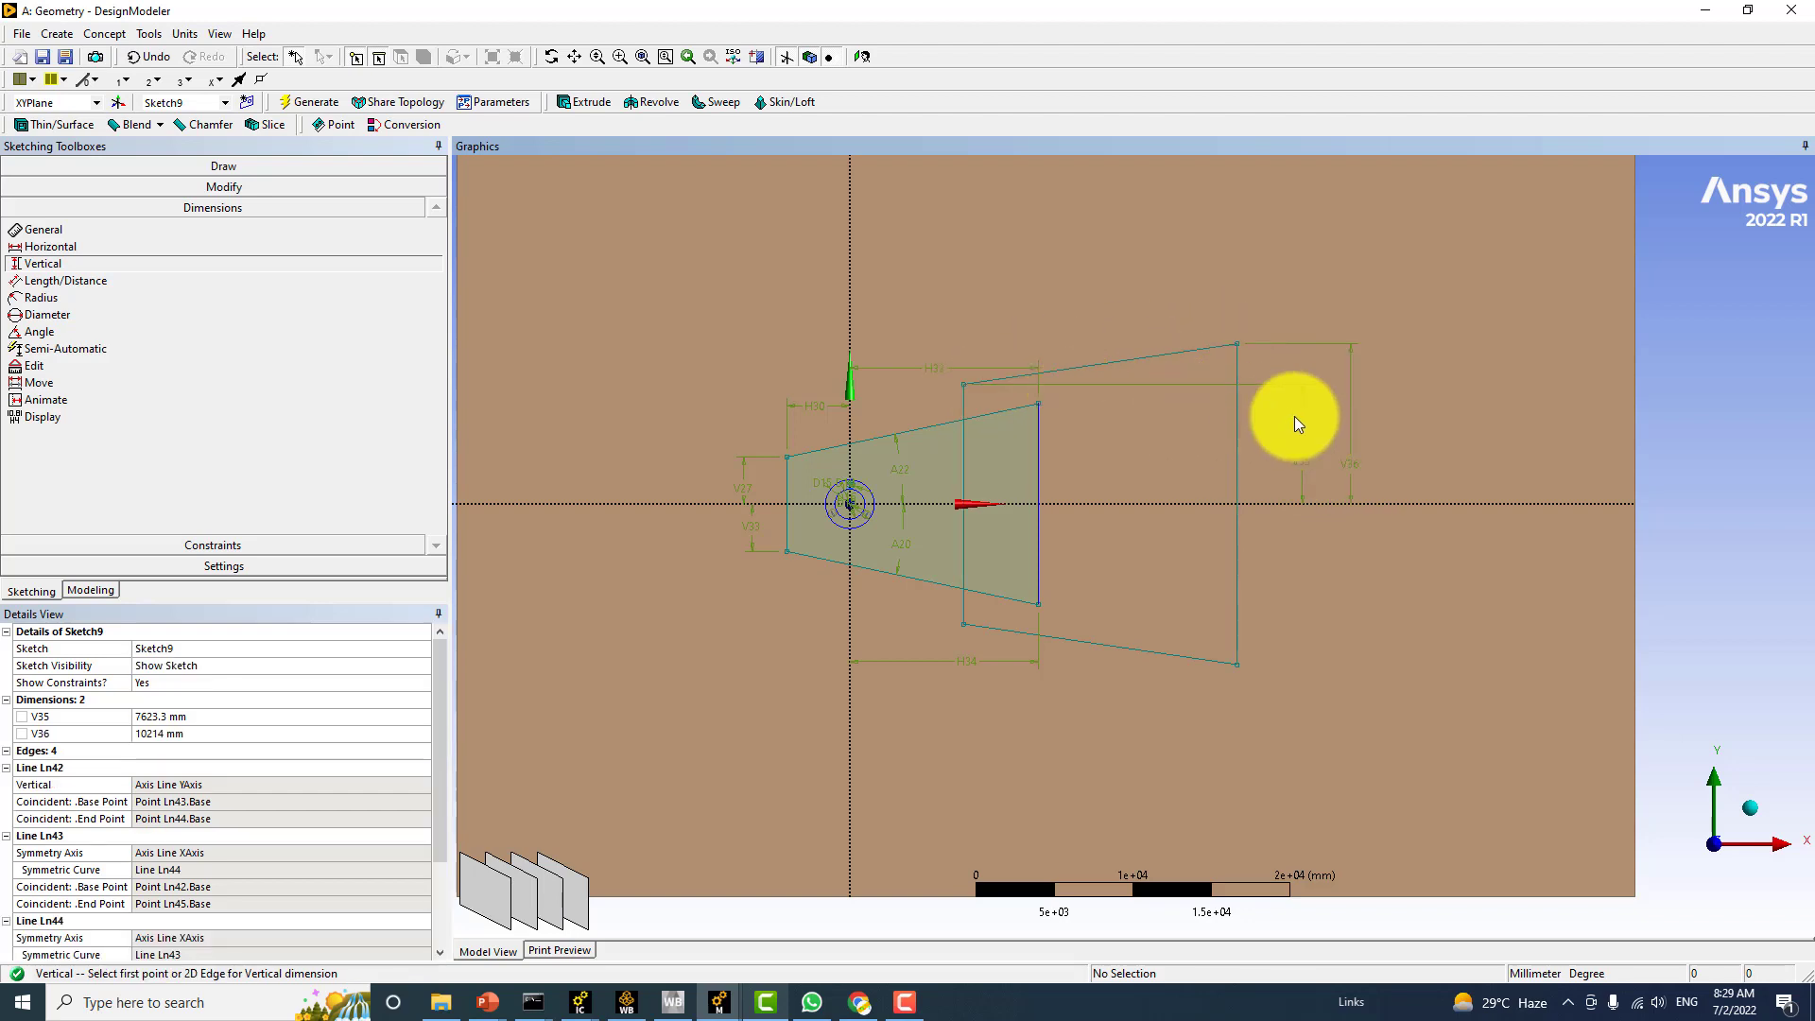
# Set the vertical dimension of the new trapezoid's upper left corner (V35) to 7000 mm
pyautogui.click(188, 716)
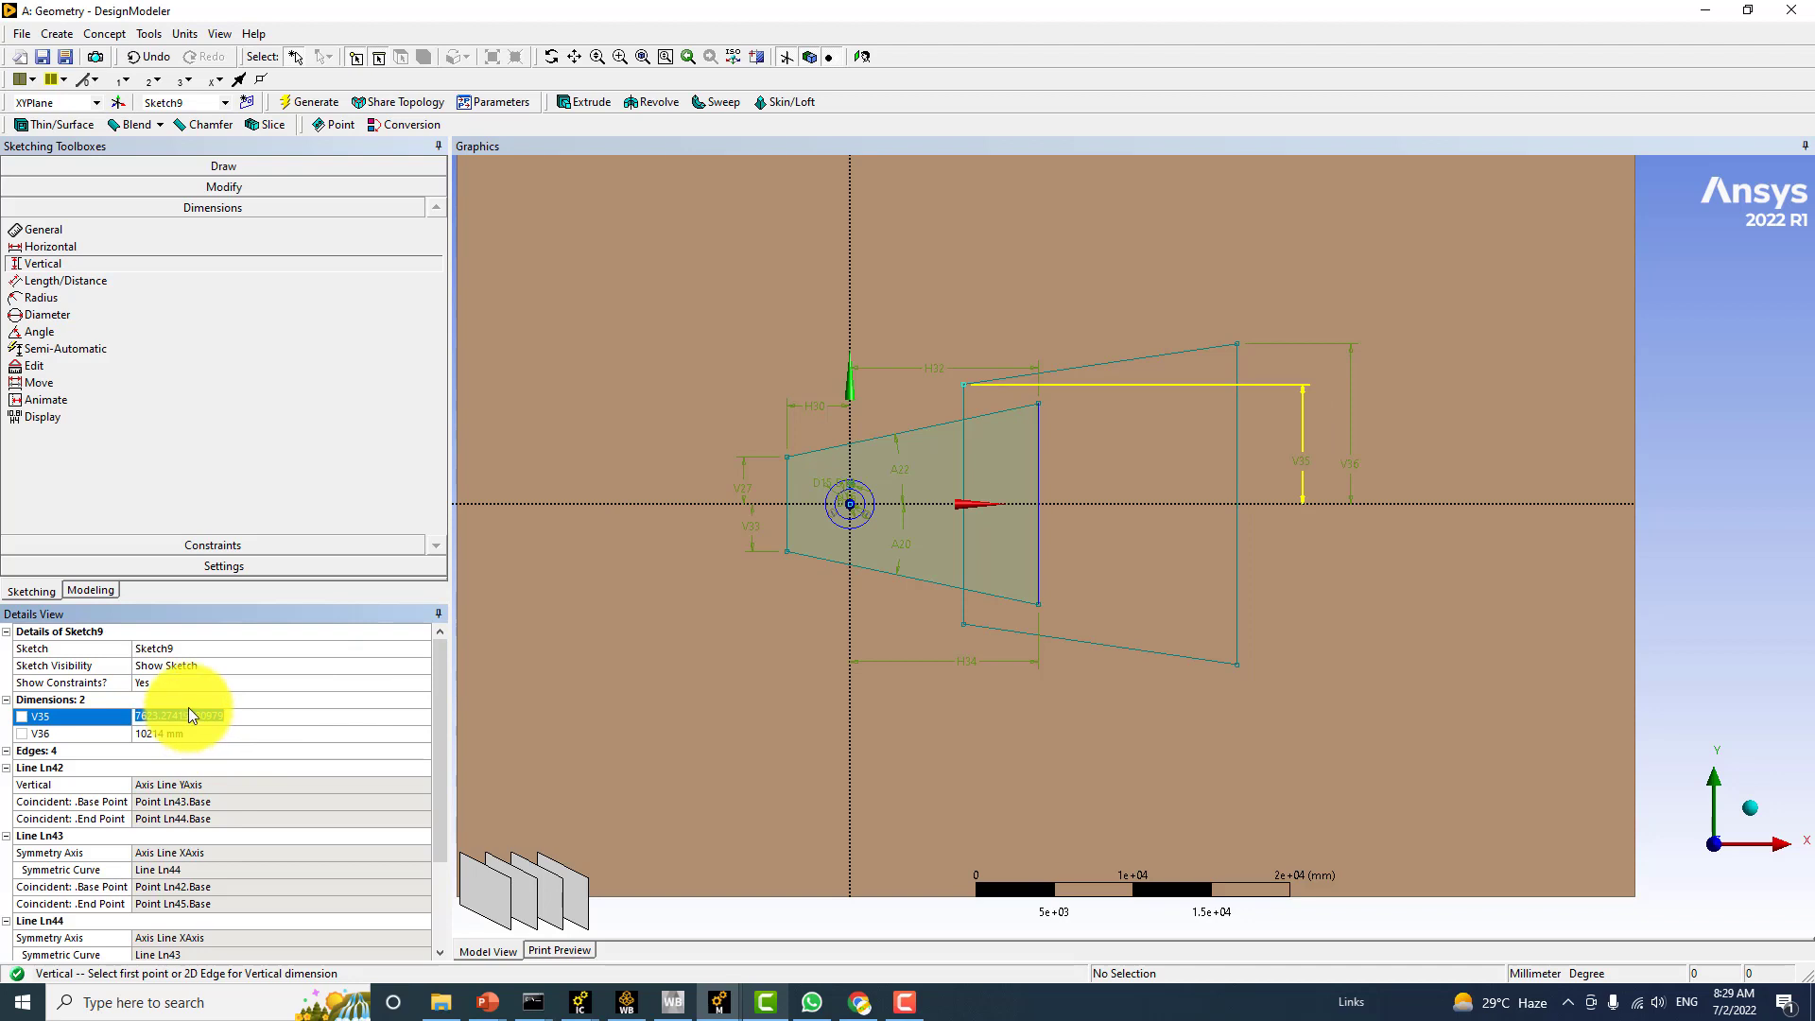
pyautogui.write('7000')
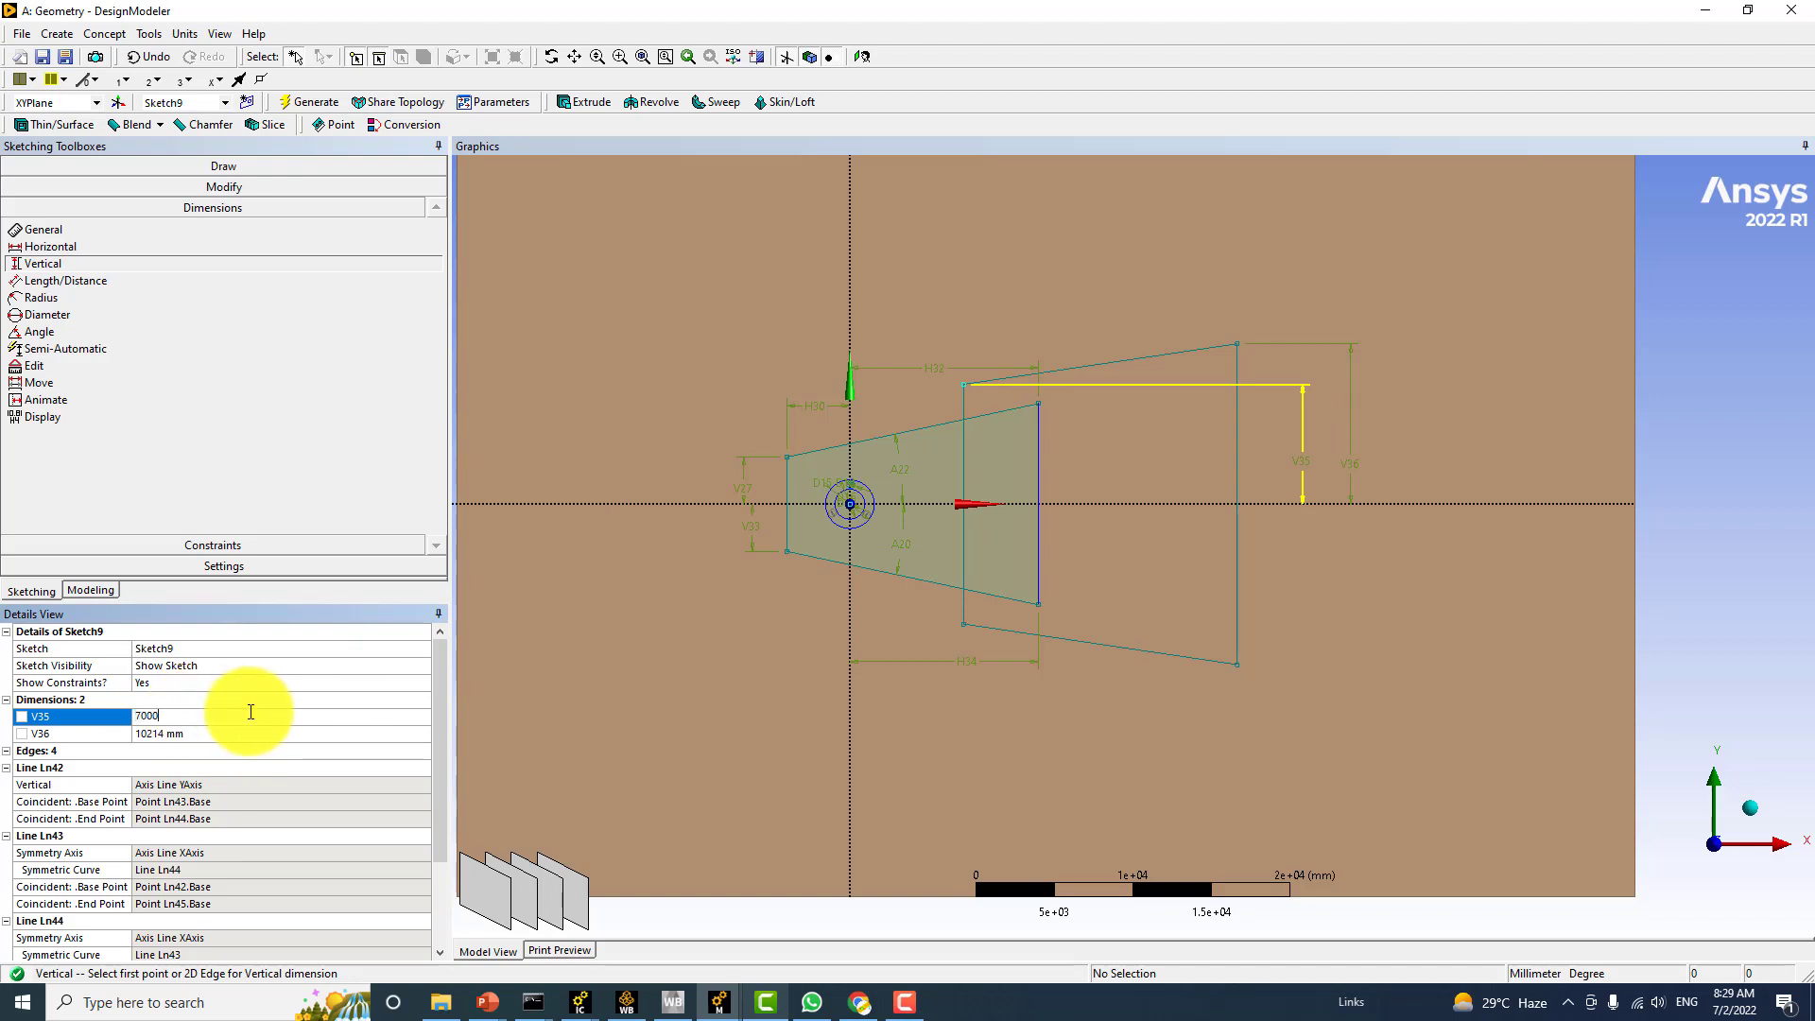
pyautogui.press('Return')
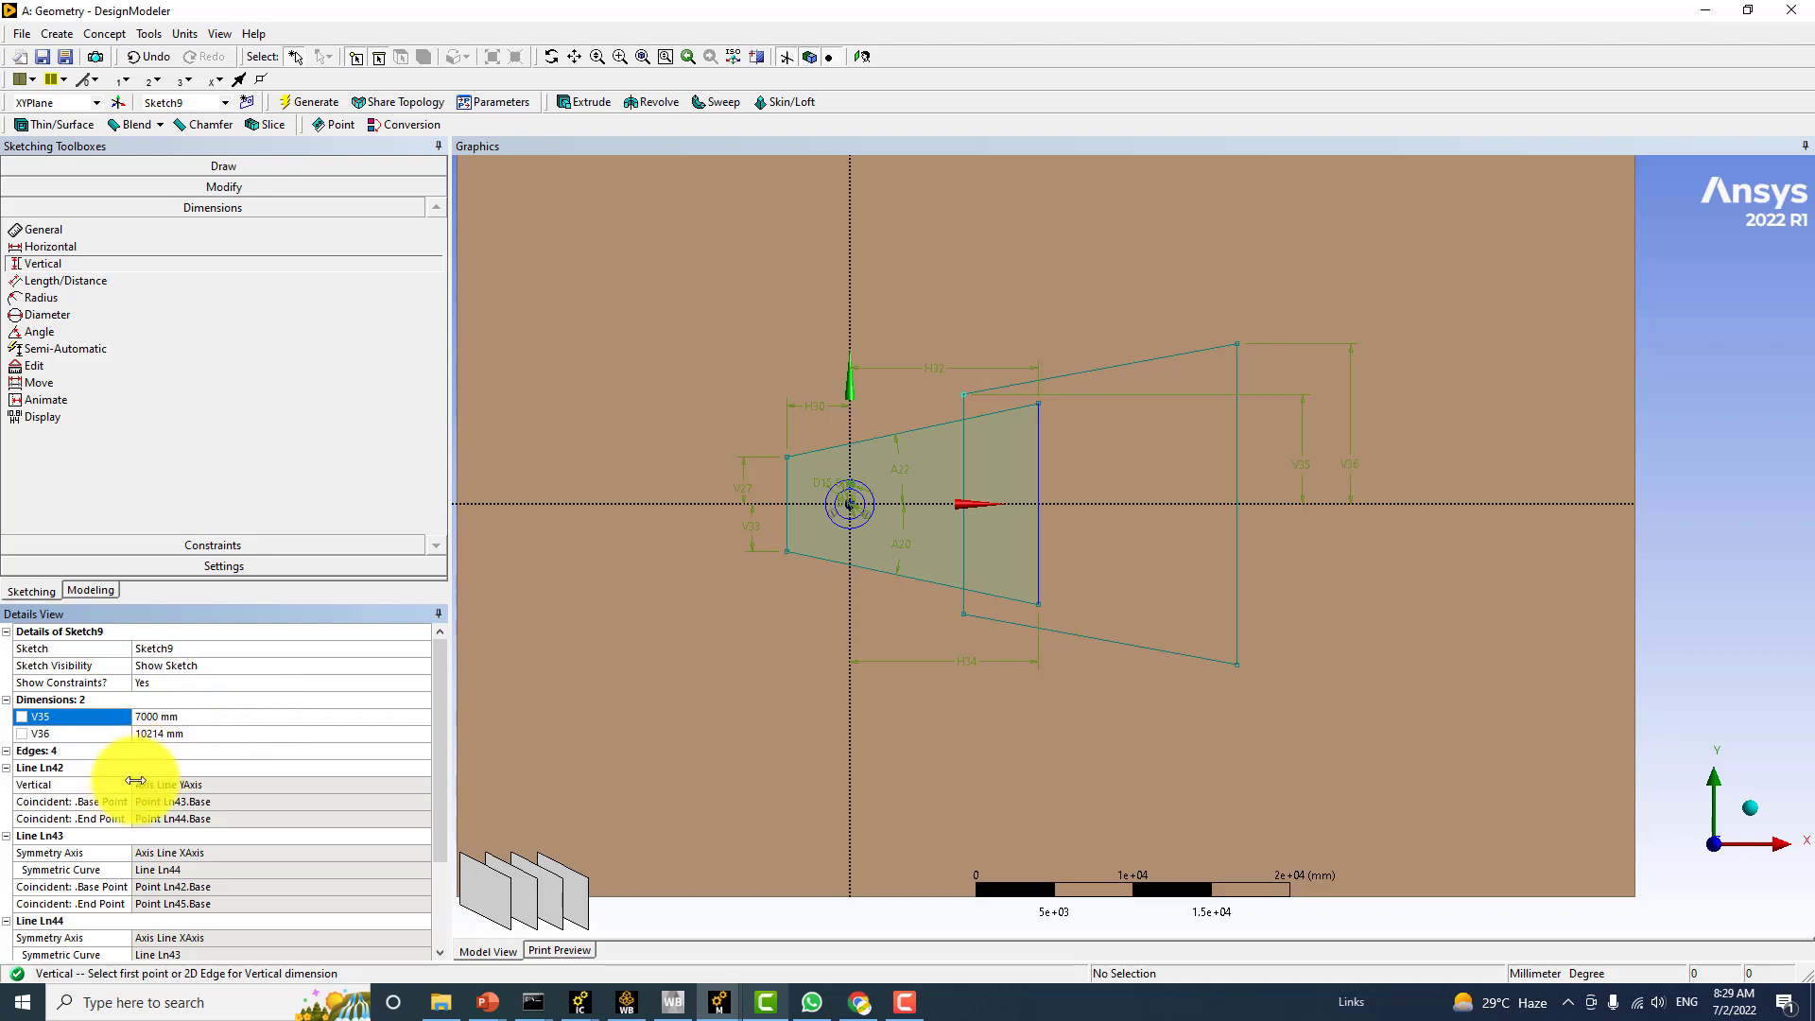
# Set the new trapezoid's vertical dimensions to 6500 mm at the upper left corner (V35) and 9500 mm at the upper right (V36)
pyautogui.click(180, 718)
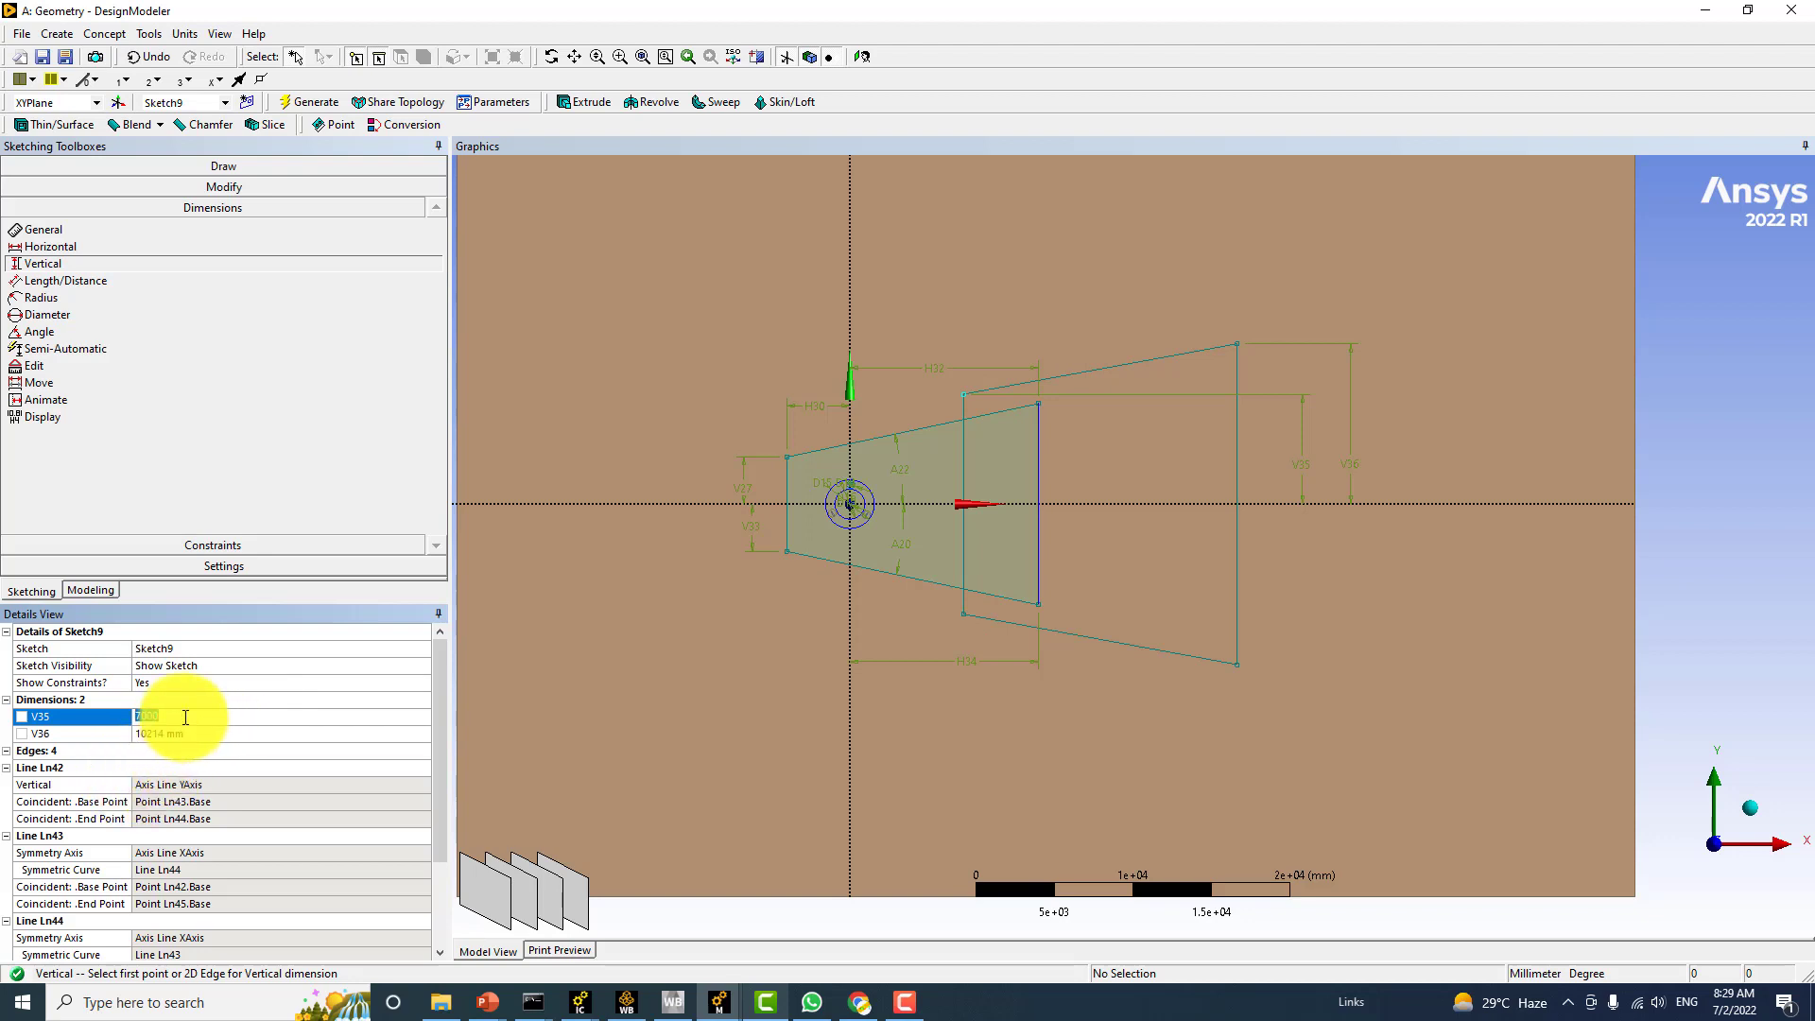
pyautogui.write('6500')
pyautogui.press('Return')
pyautogui.click(207, 735)
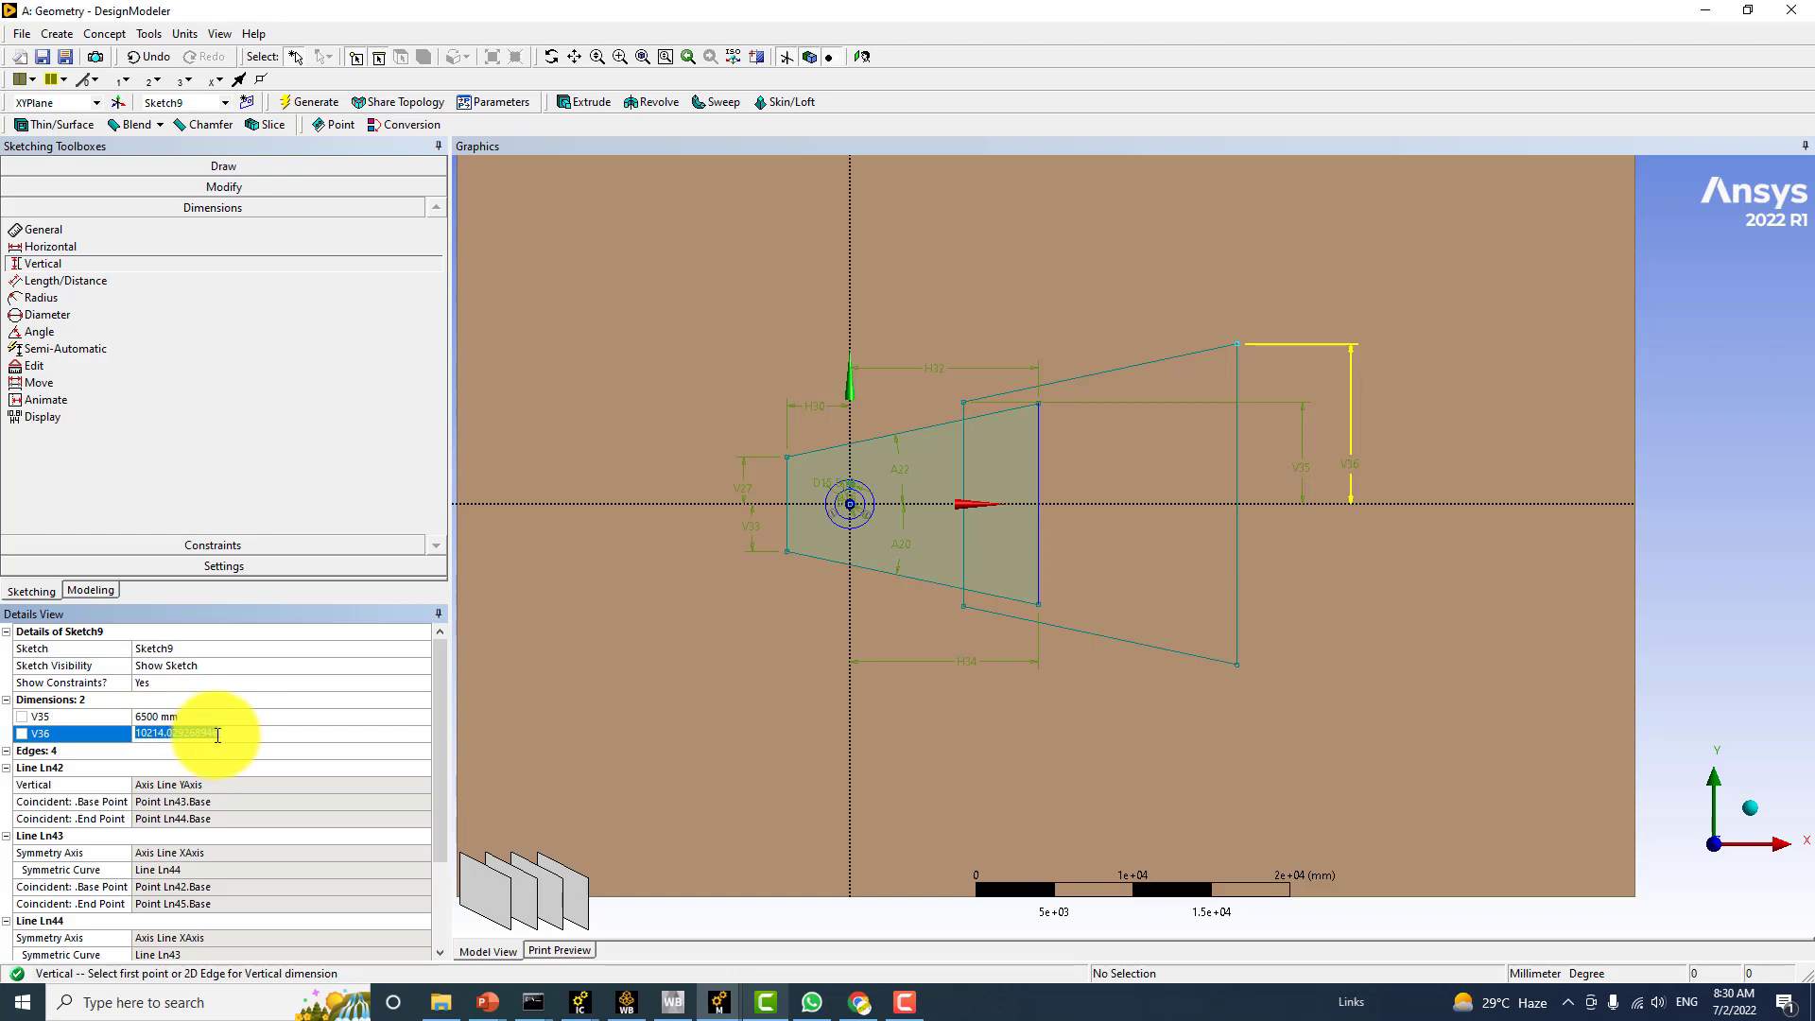
pyautogui.write('9500')
pyautogui.press('Return')
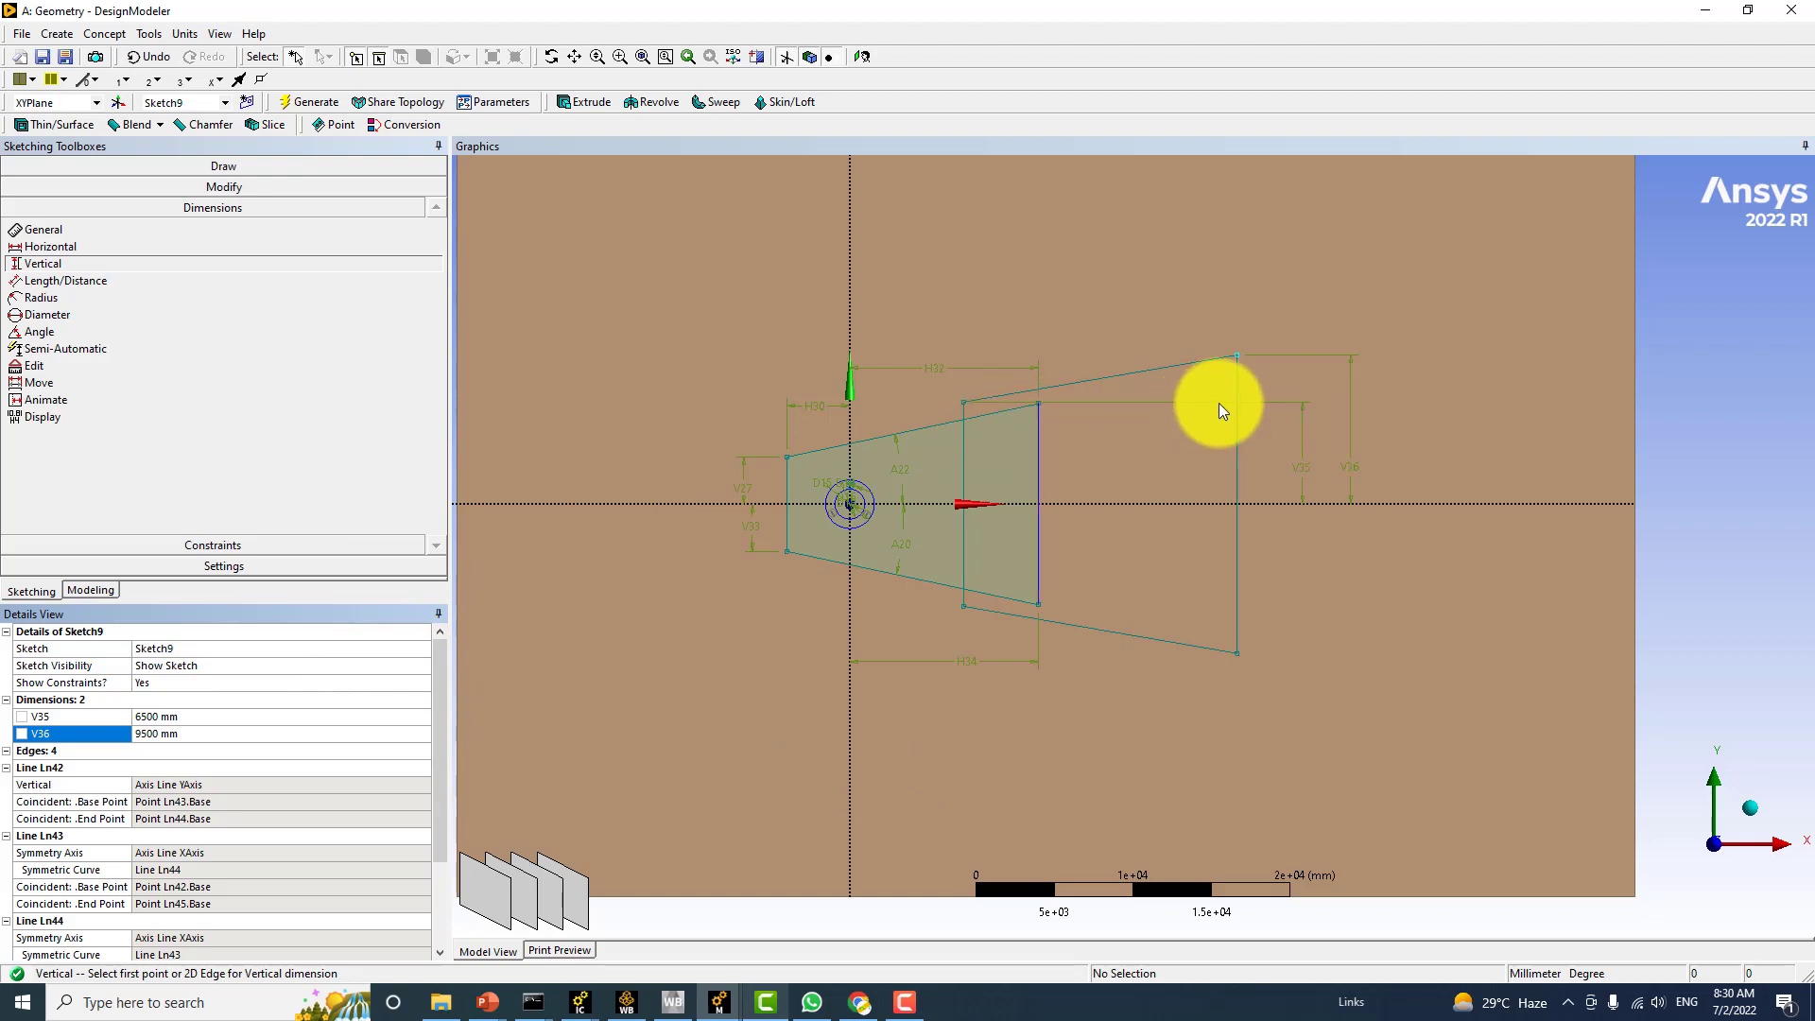
# Generate a surface from Sketch9 using Surfaces From Sketches with the operation set to Add Frozen
pyautogui.click(91, 589)
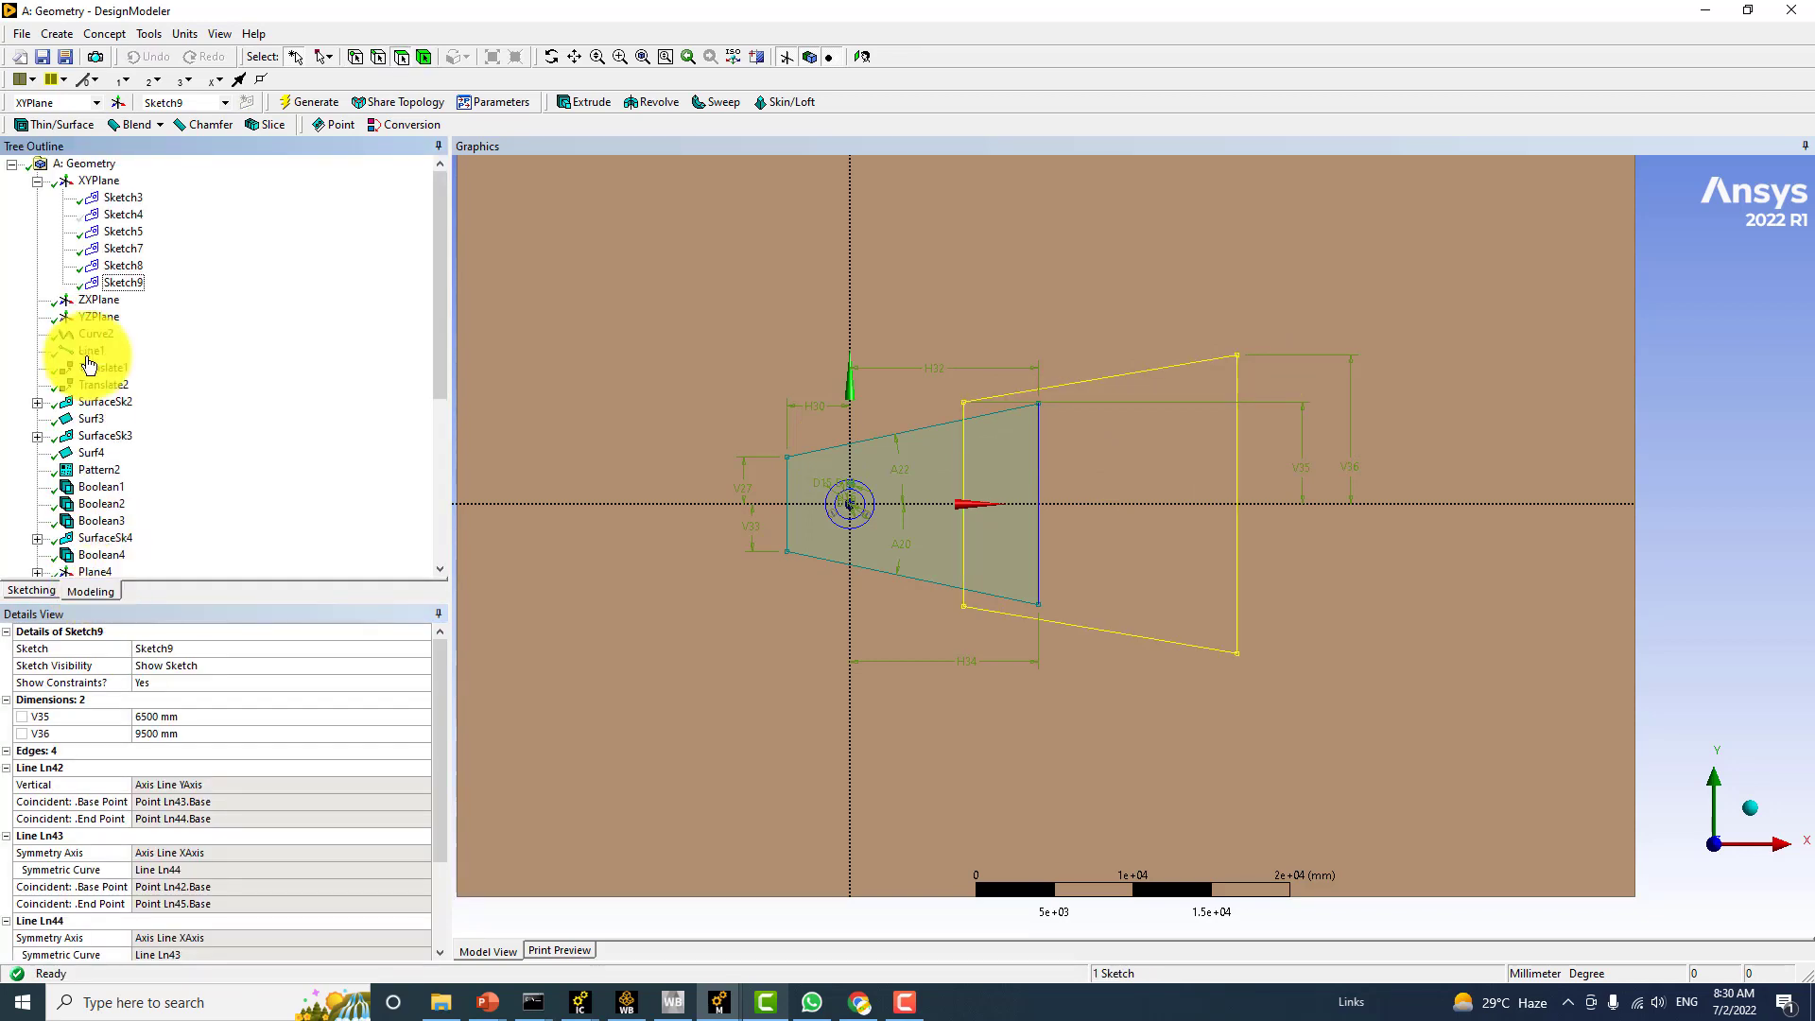
pyautogui.click(124, 282)
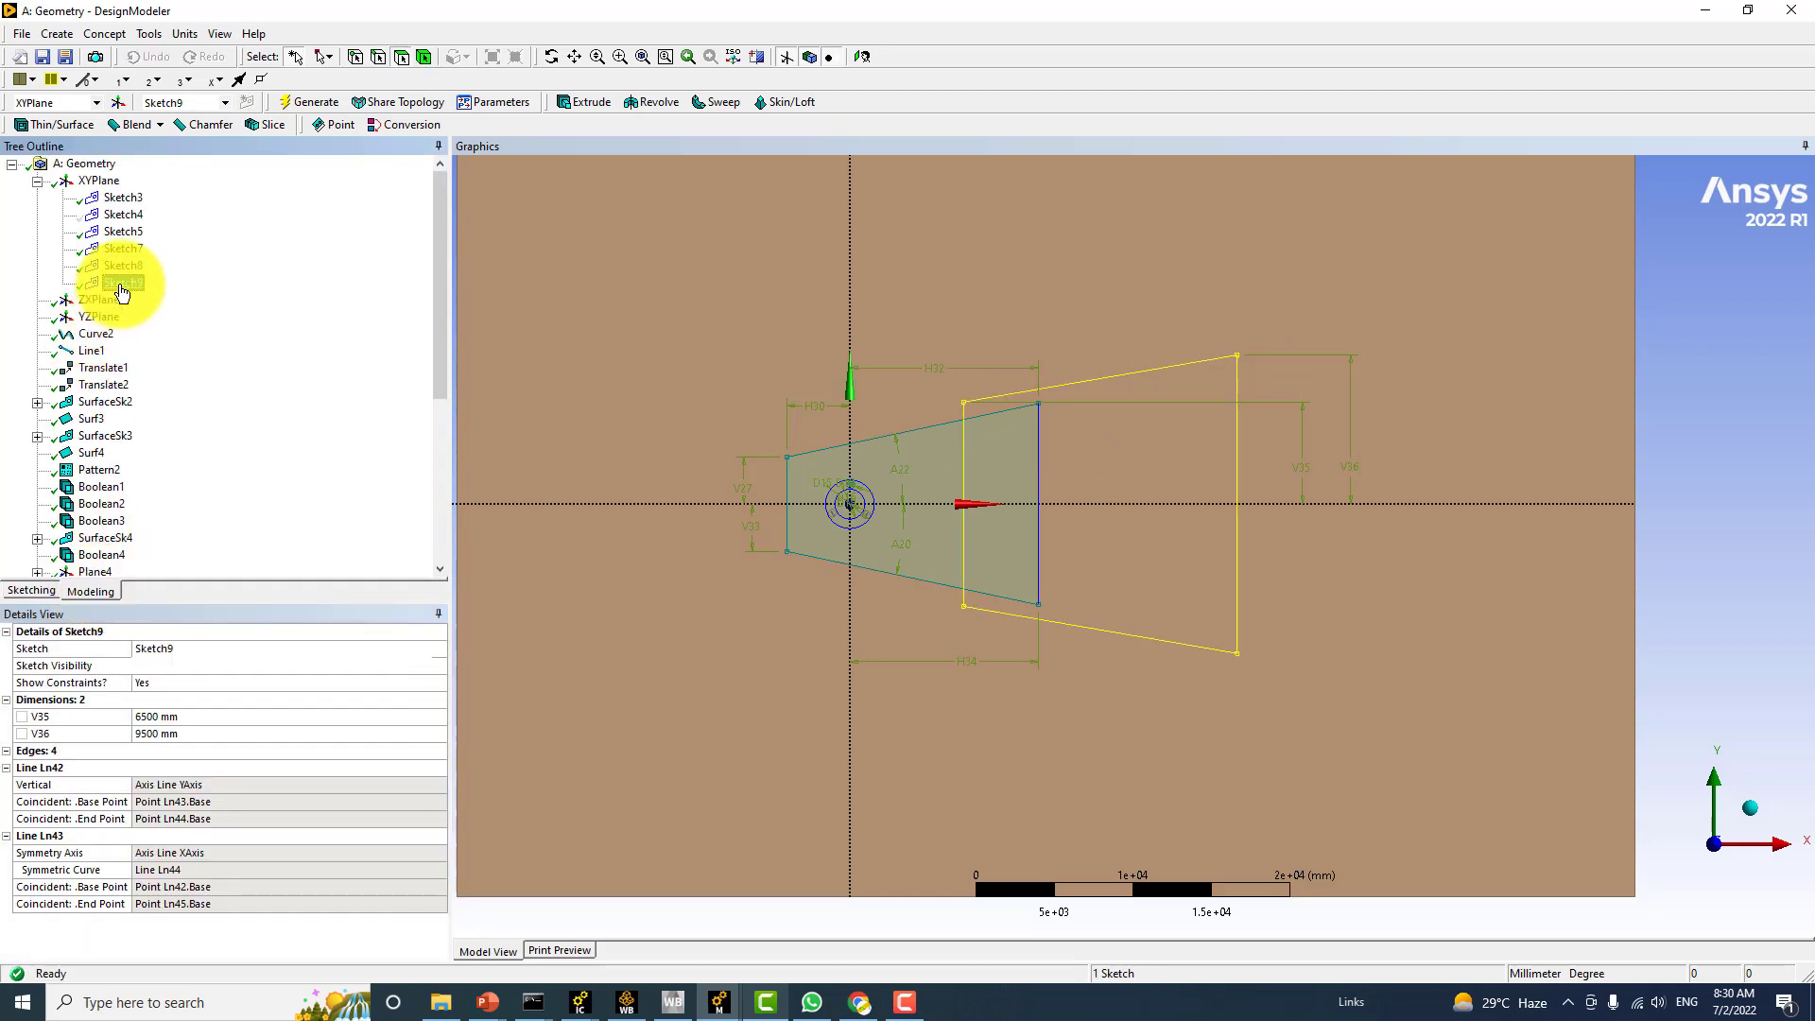
pyautogui.click(101, 35)
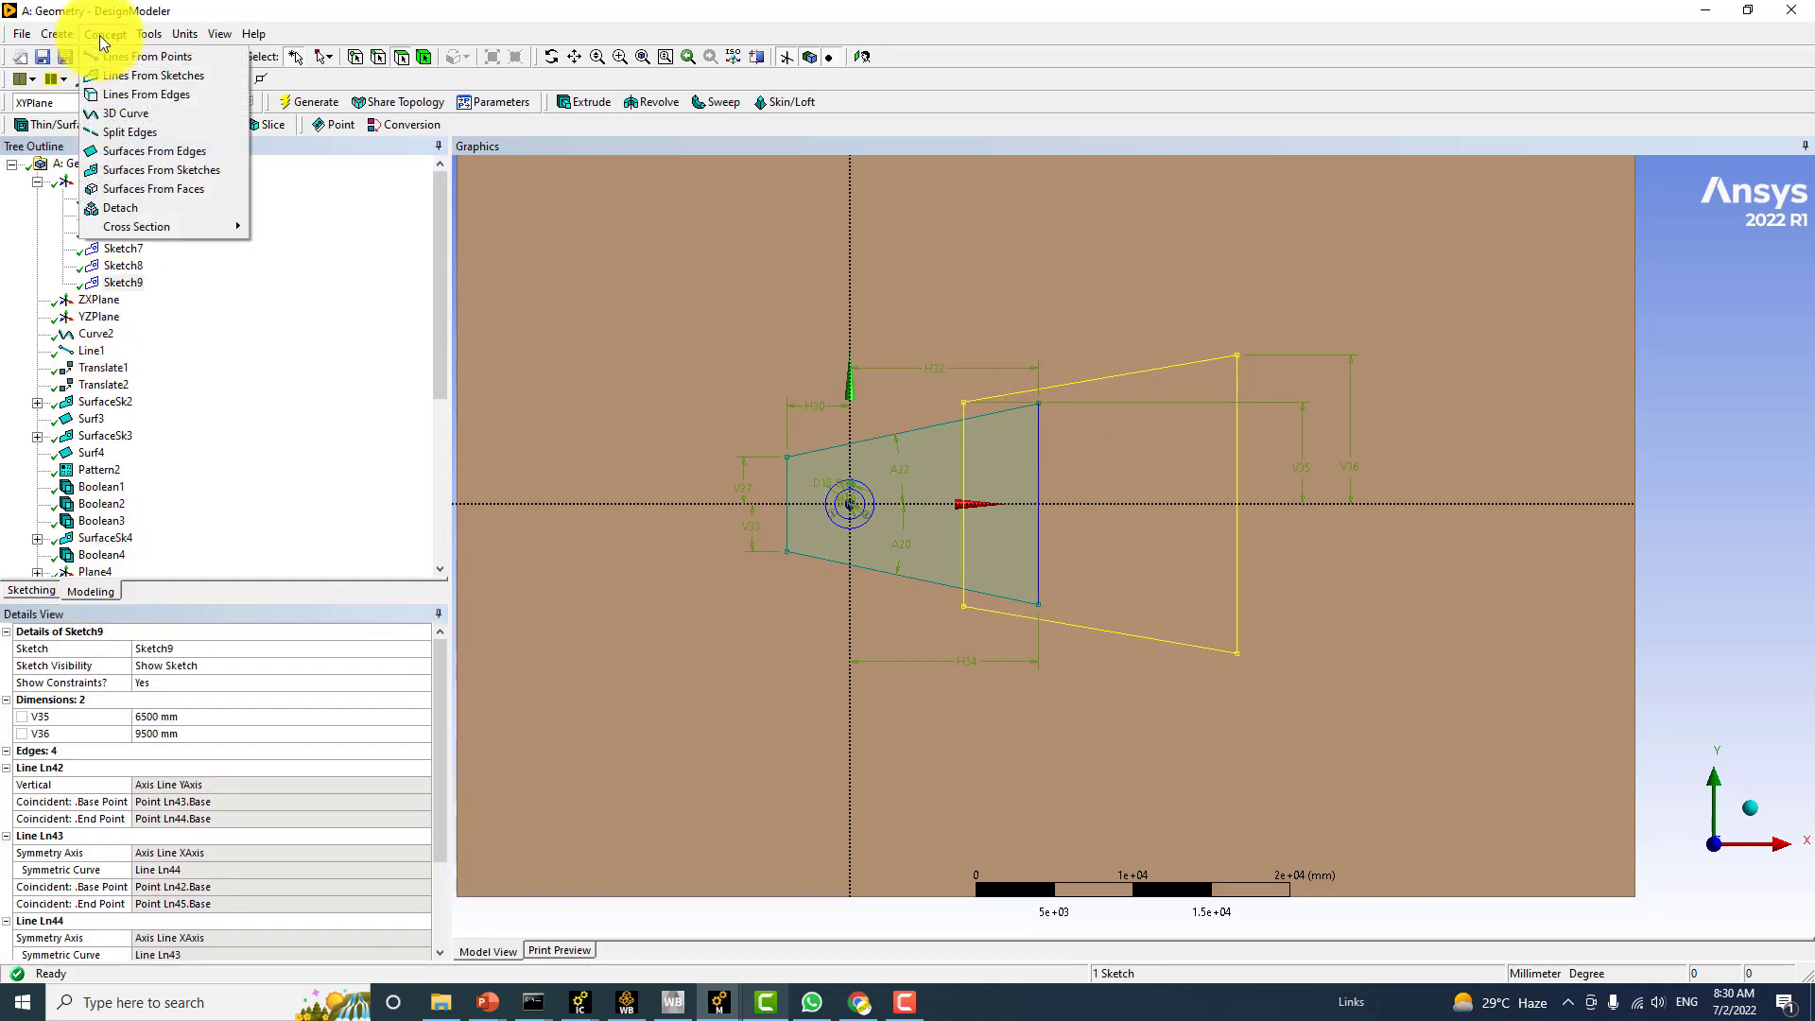
pyautogui.click(145, 169)
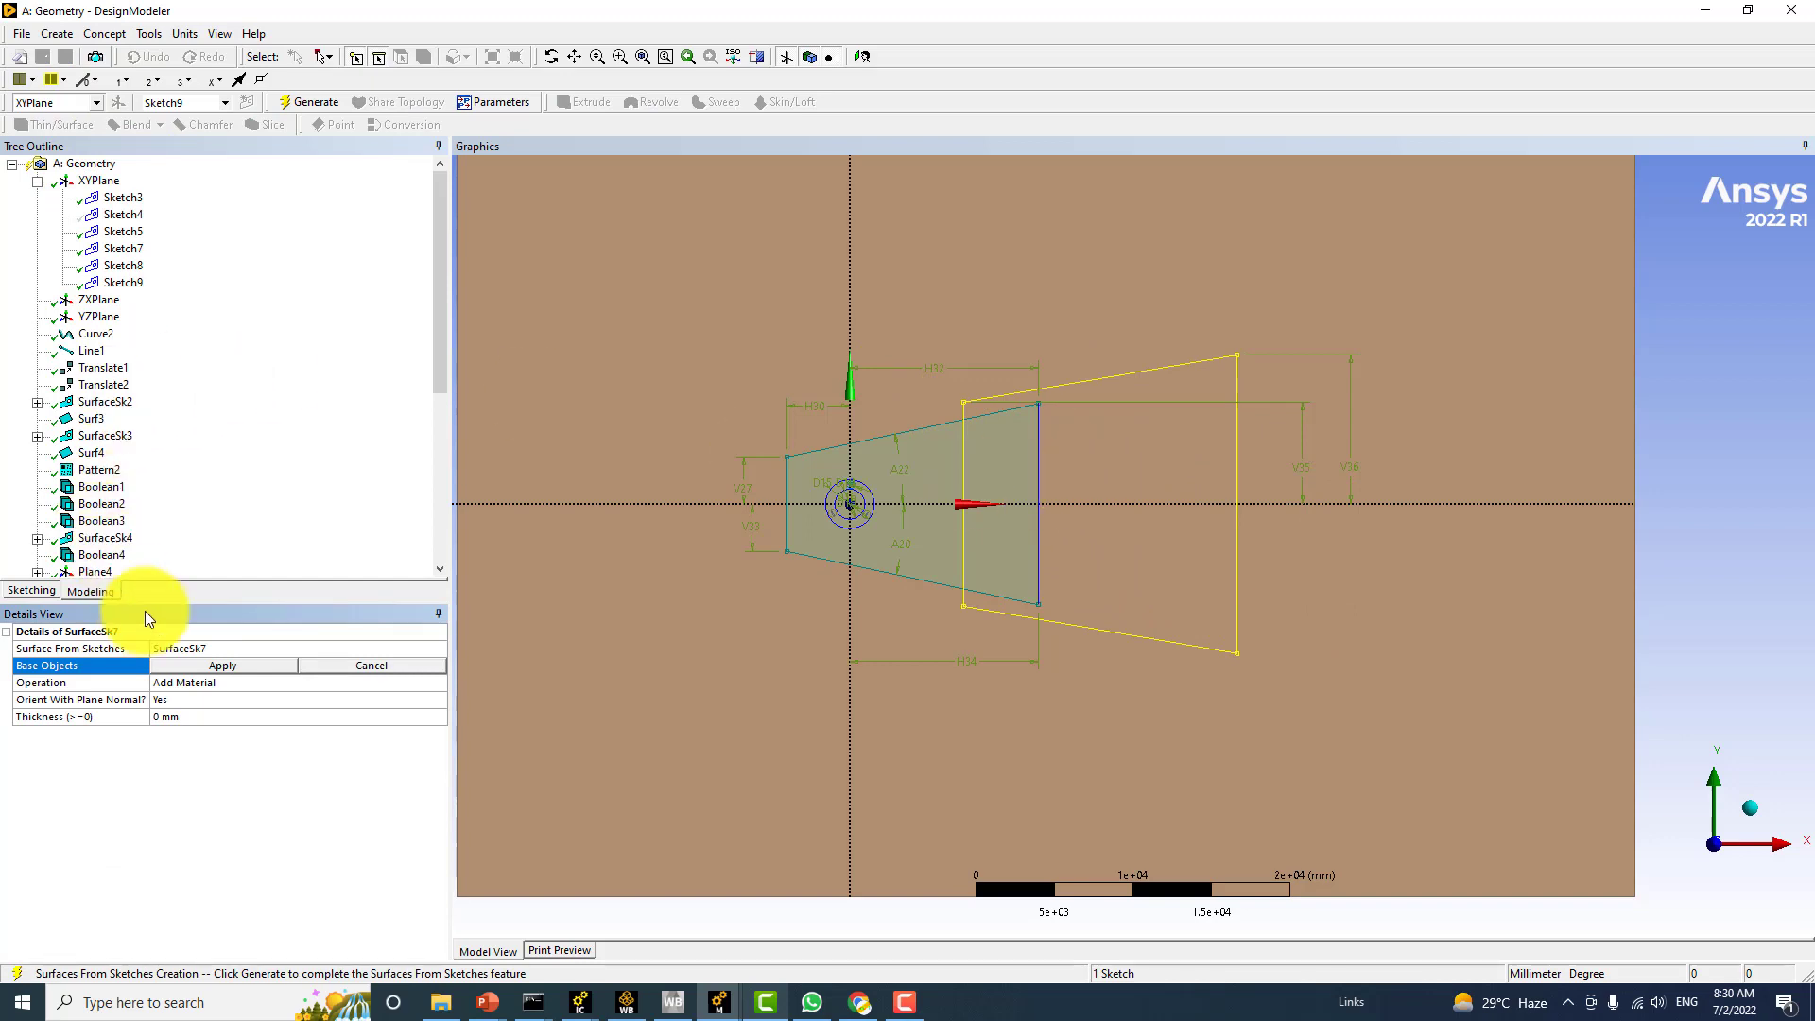
pyautogui.click(221, 666)
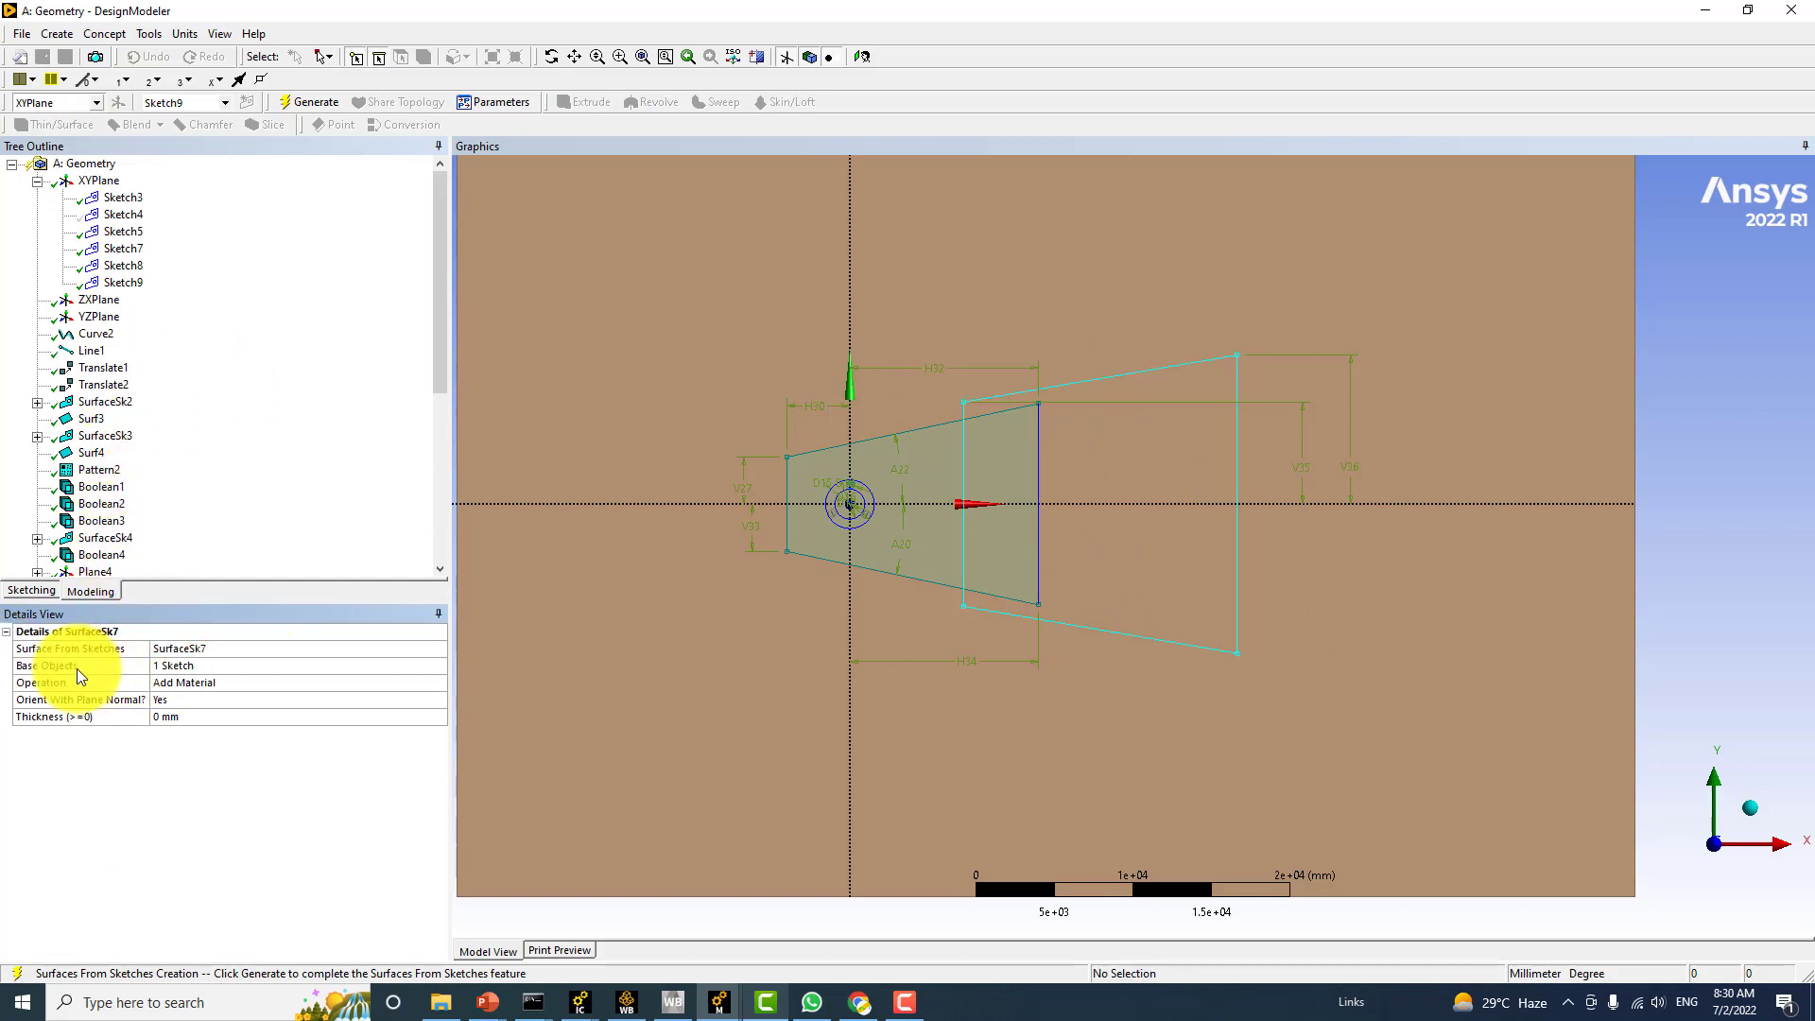
pyautogui.click(189, 681)
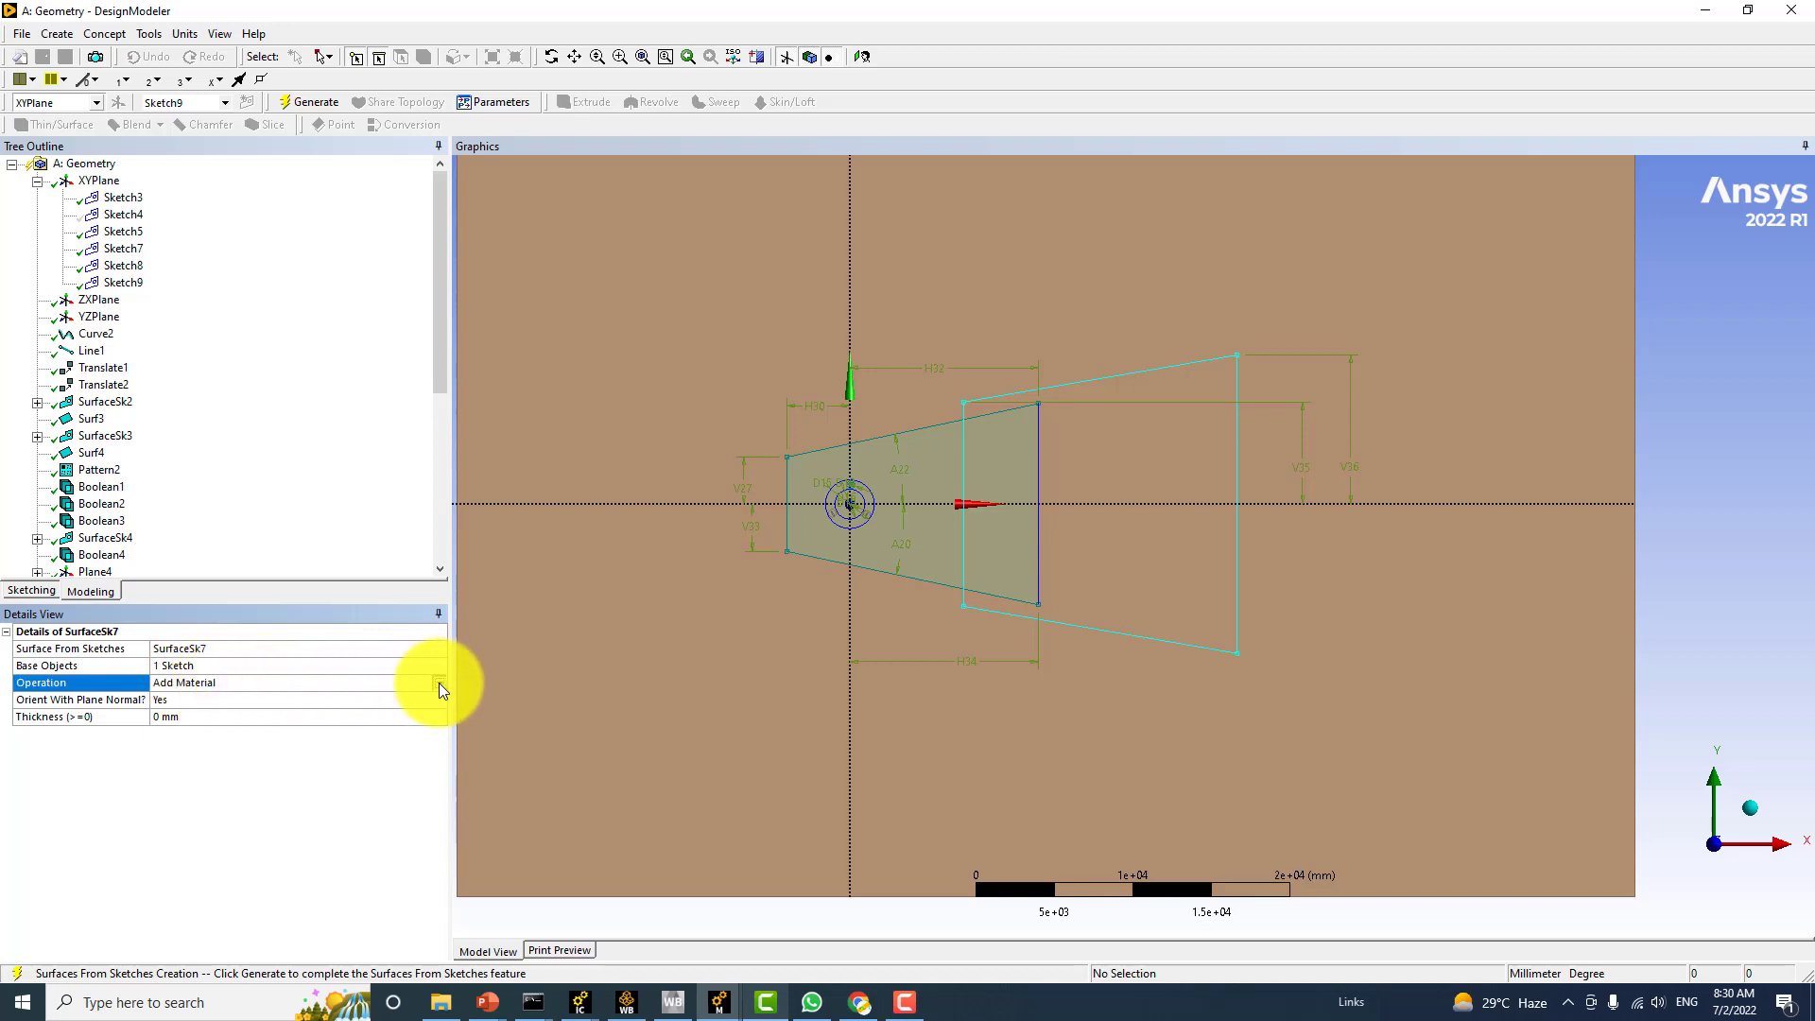
pyautogui.click(439, 682)
pyautogui.click(201, 697)
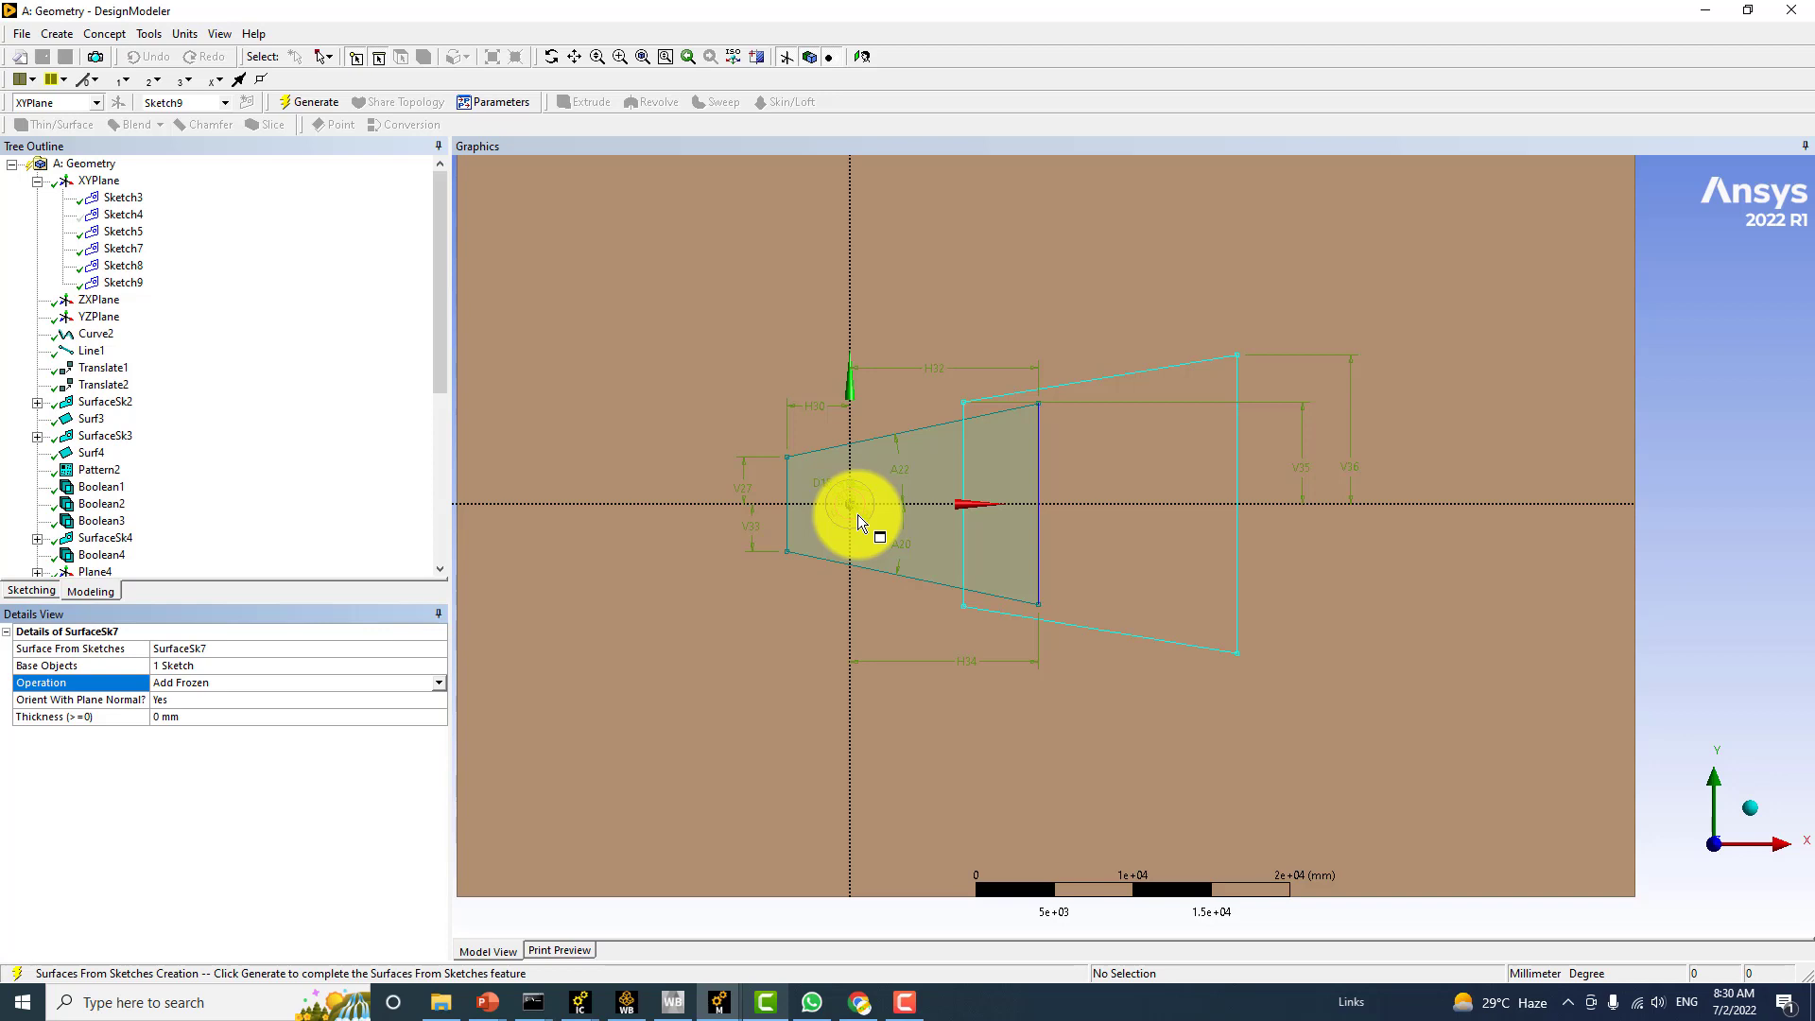
pyautogui.click(282, 101)
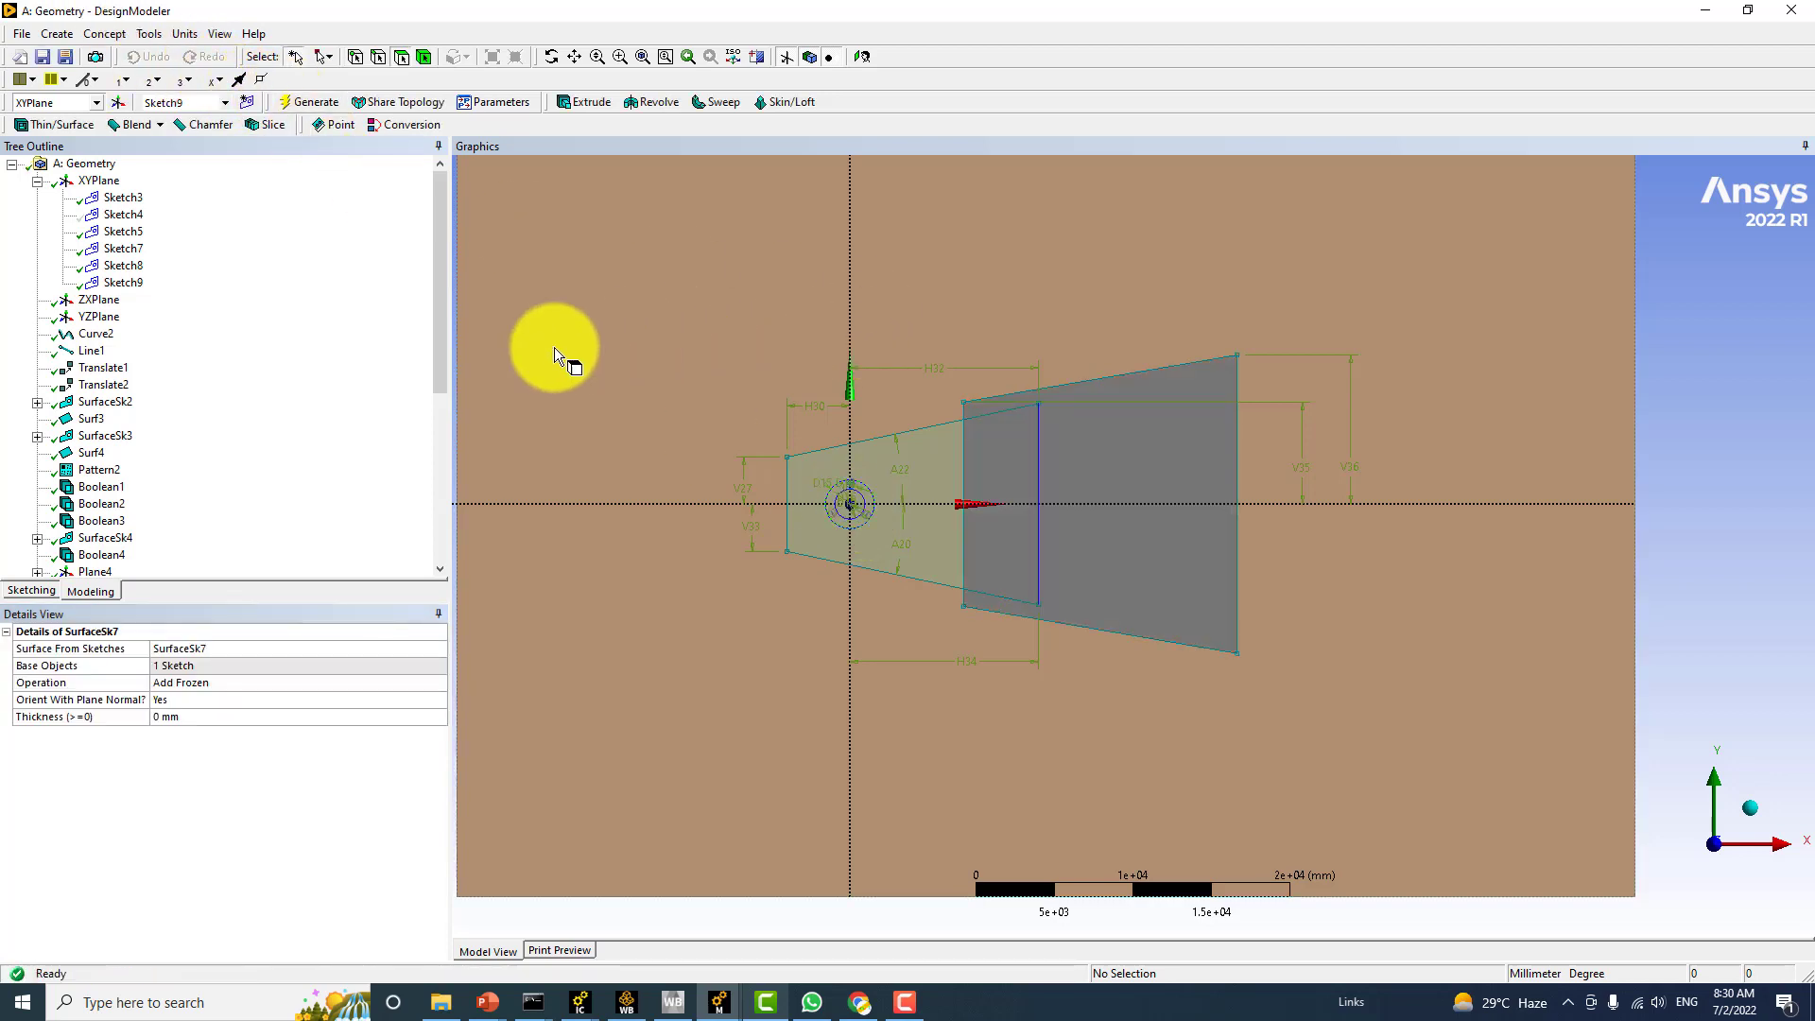
# Open Sketch8, the smaller trapezoid around the concentric circles, for sketch editing
pyautogui.click(123, 265)
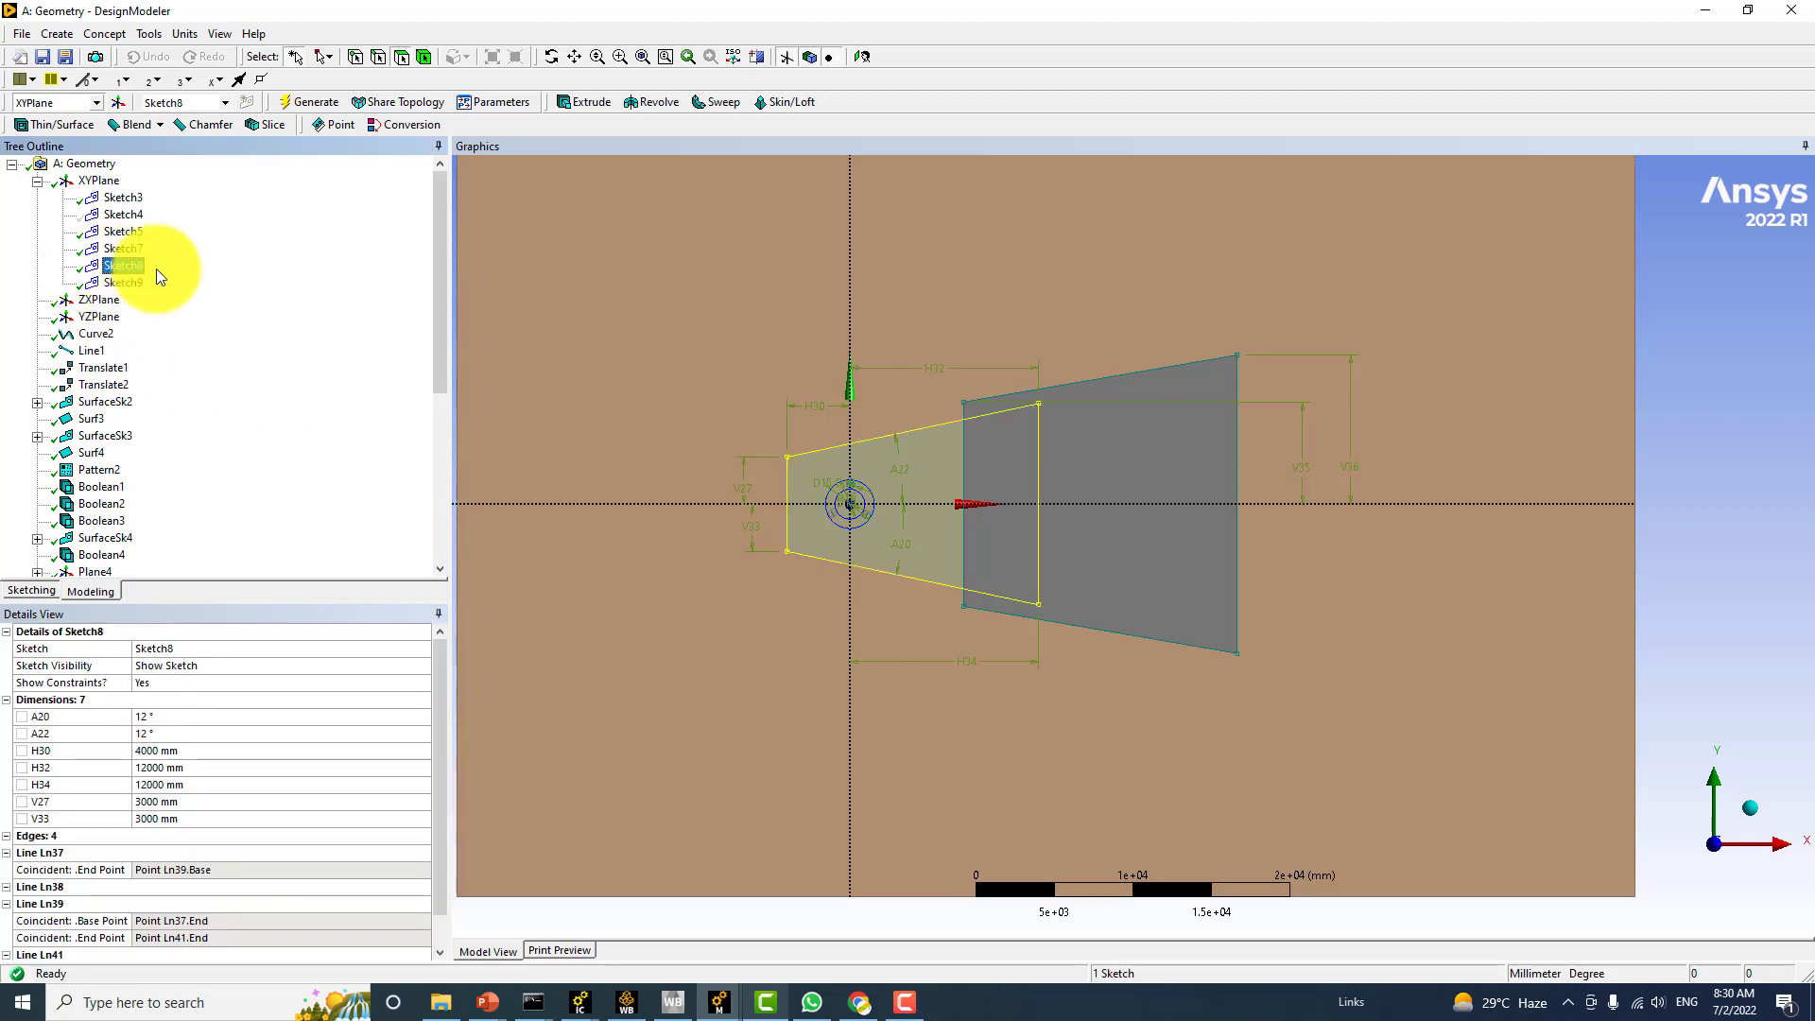
pyautogui.click(36, 591)
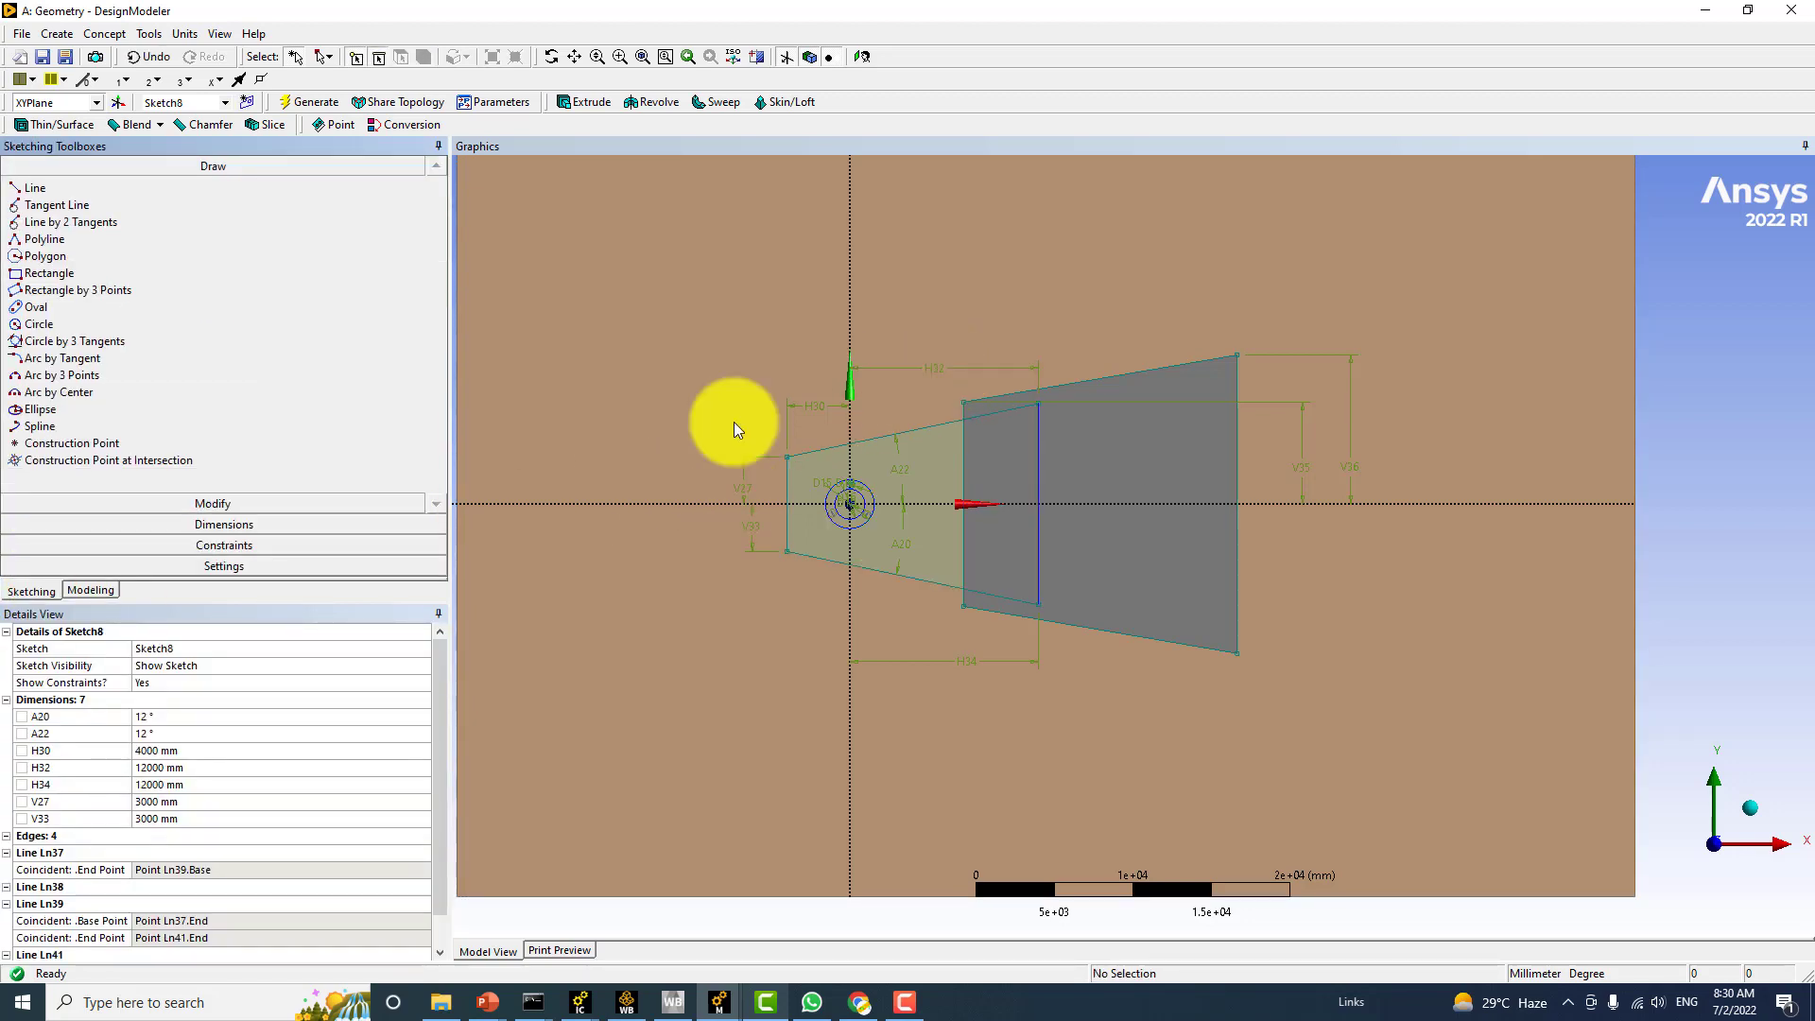
# Try setting the smaller trapezoid's upper horizontal dimension (H32) to 11000 mm, and undo that change
pyautogui.click(176, 768)
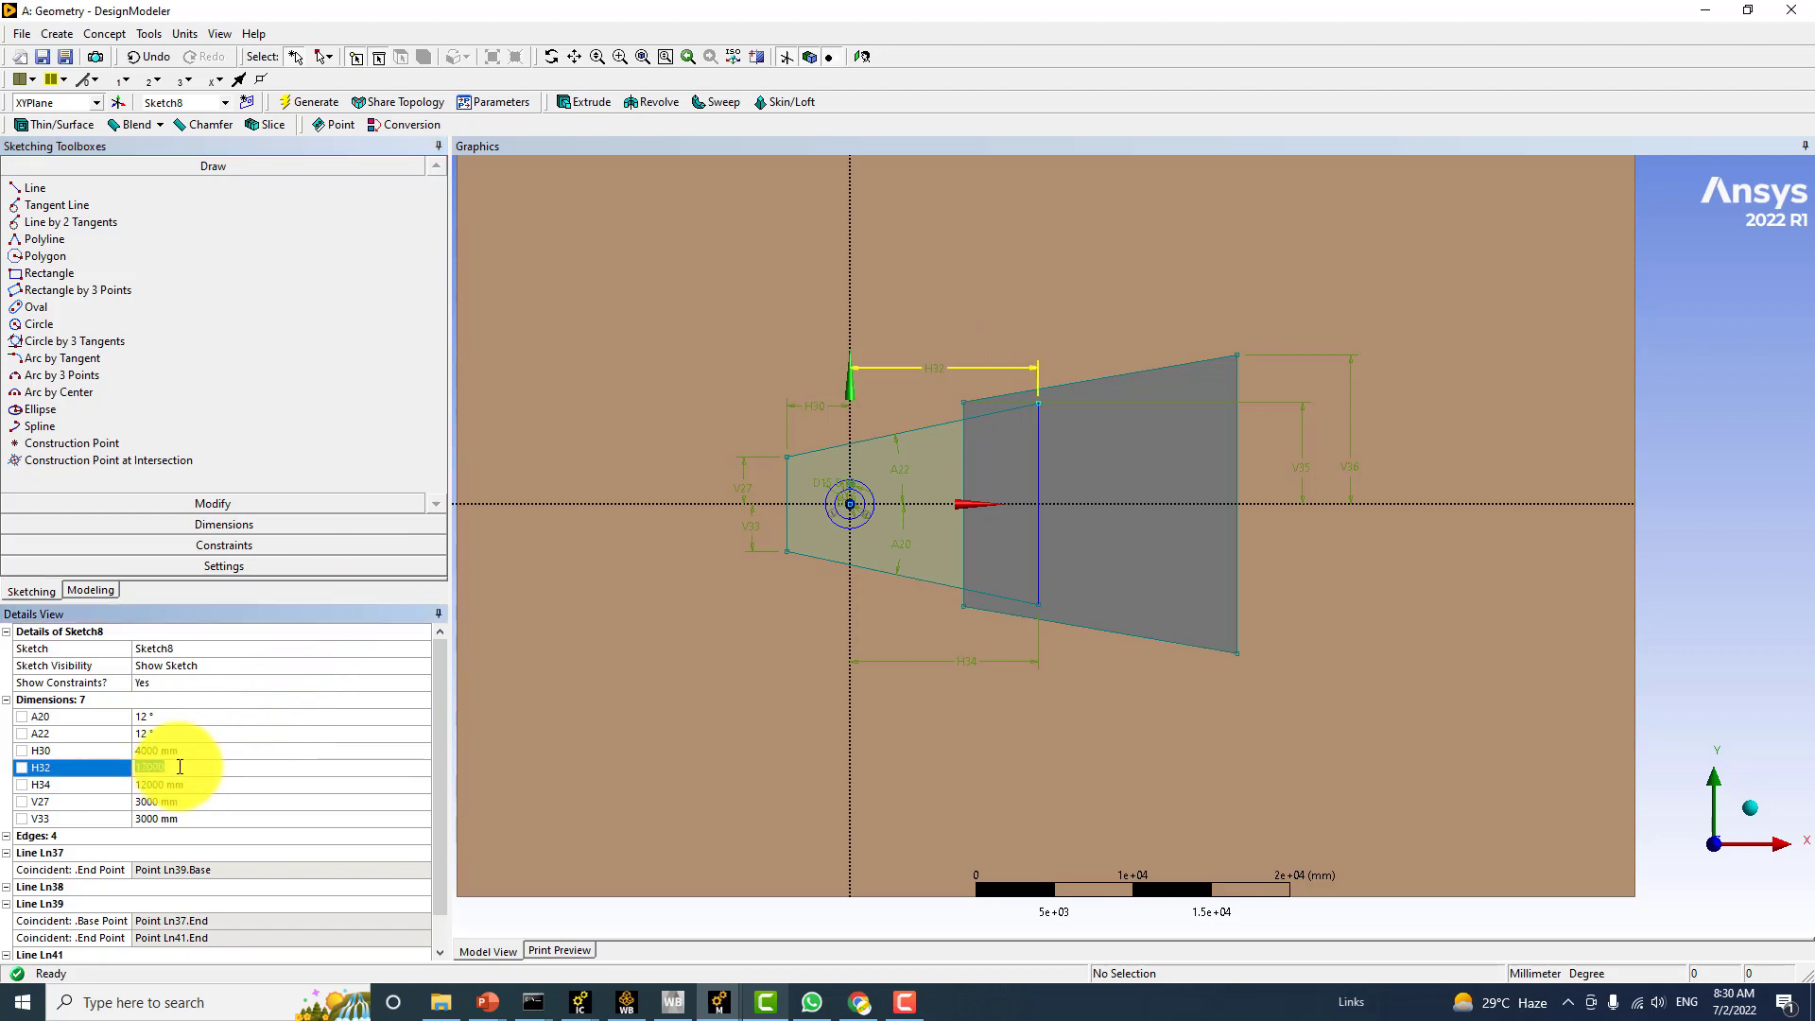
pyautogui.write('11000')
pyautogui.press('Return')
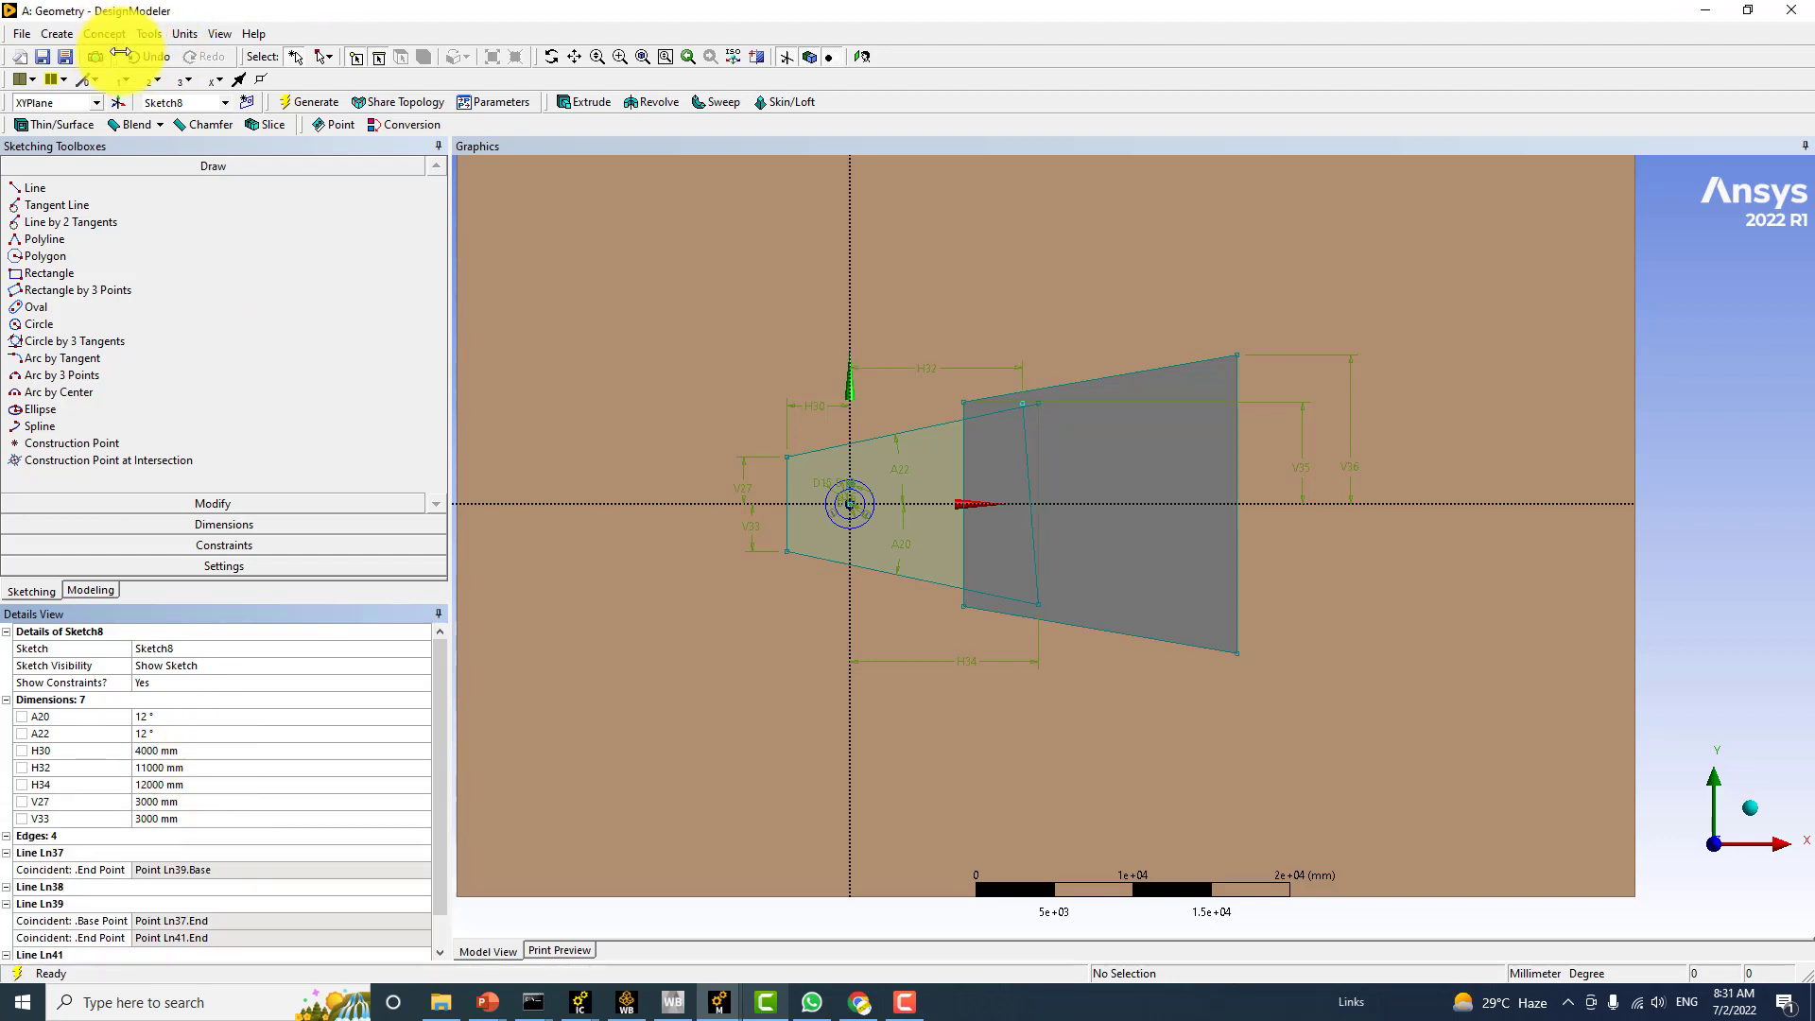
pyautogui.click(135, 58)
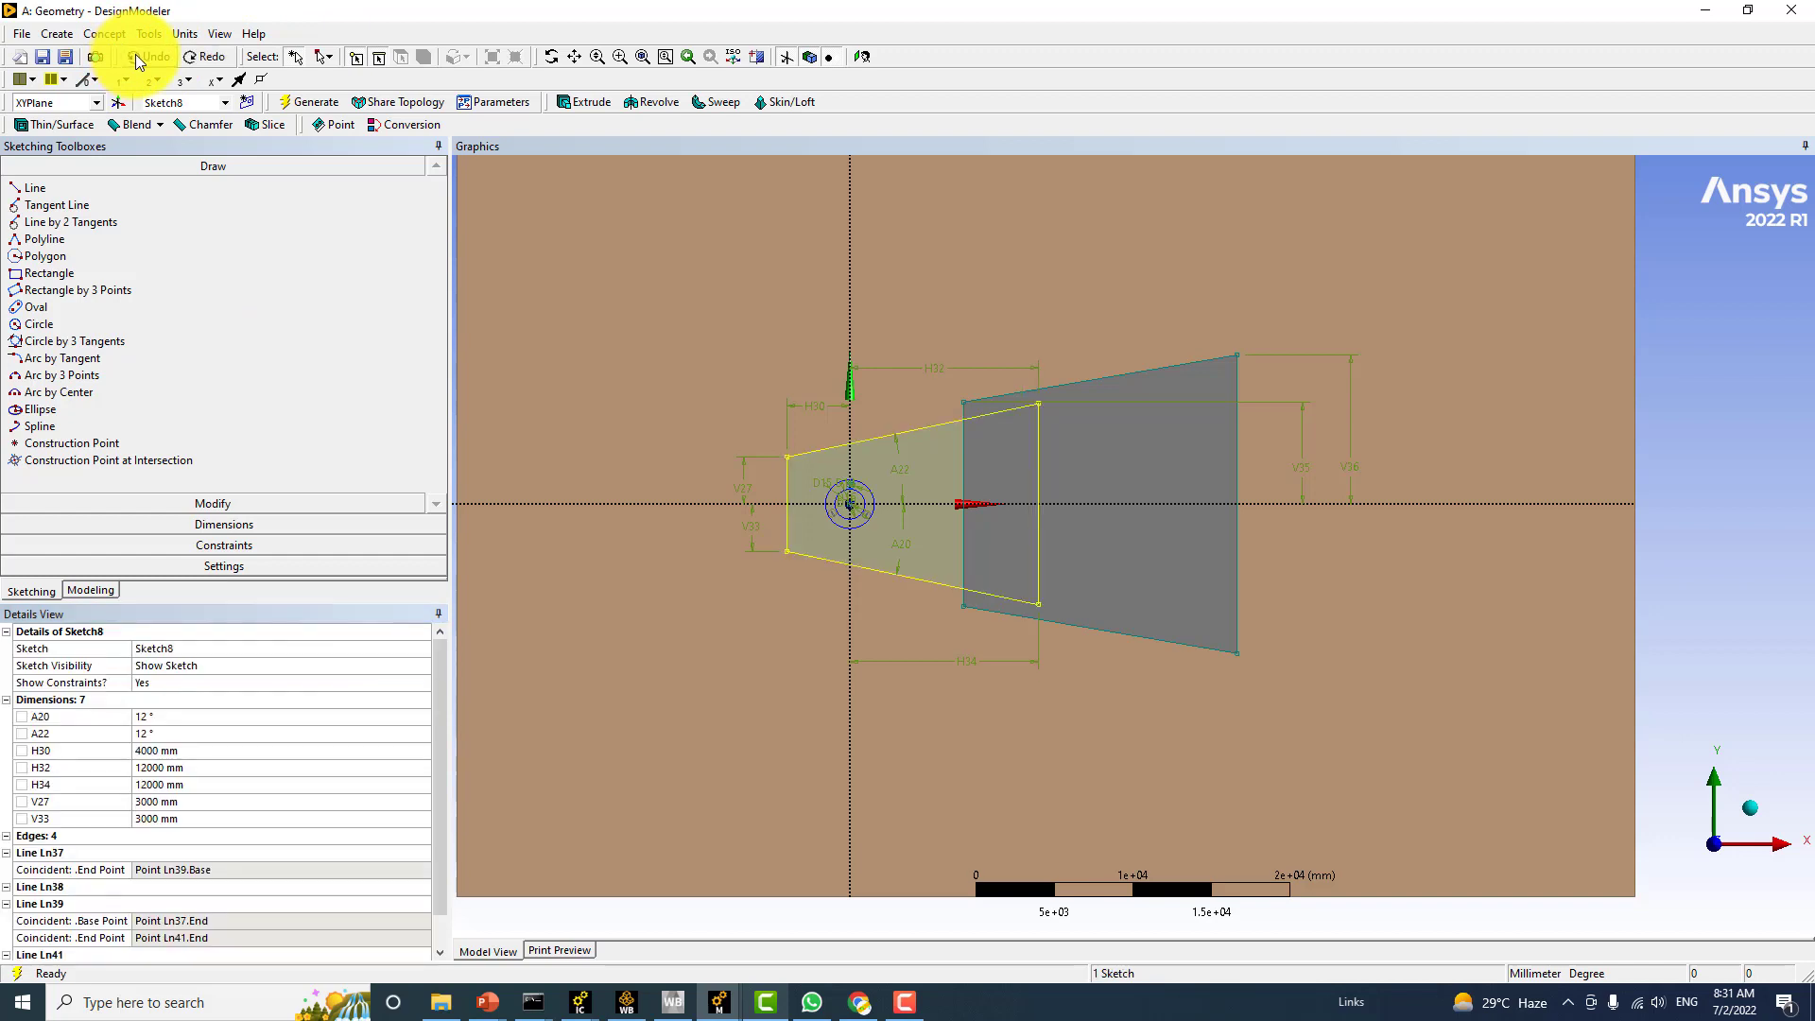
# Try to move the smaller trapezoid's right vertical edge with the Drag tool
pyautogui.click(185, 503)
pyautogui.click(42, 306)
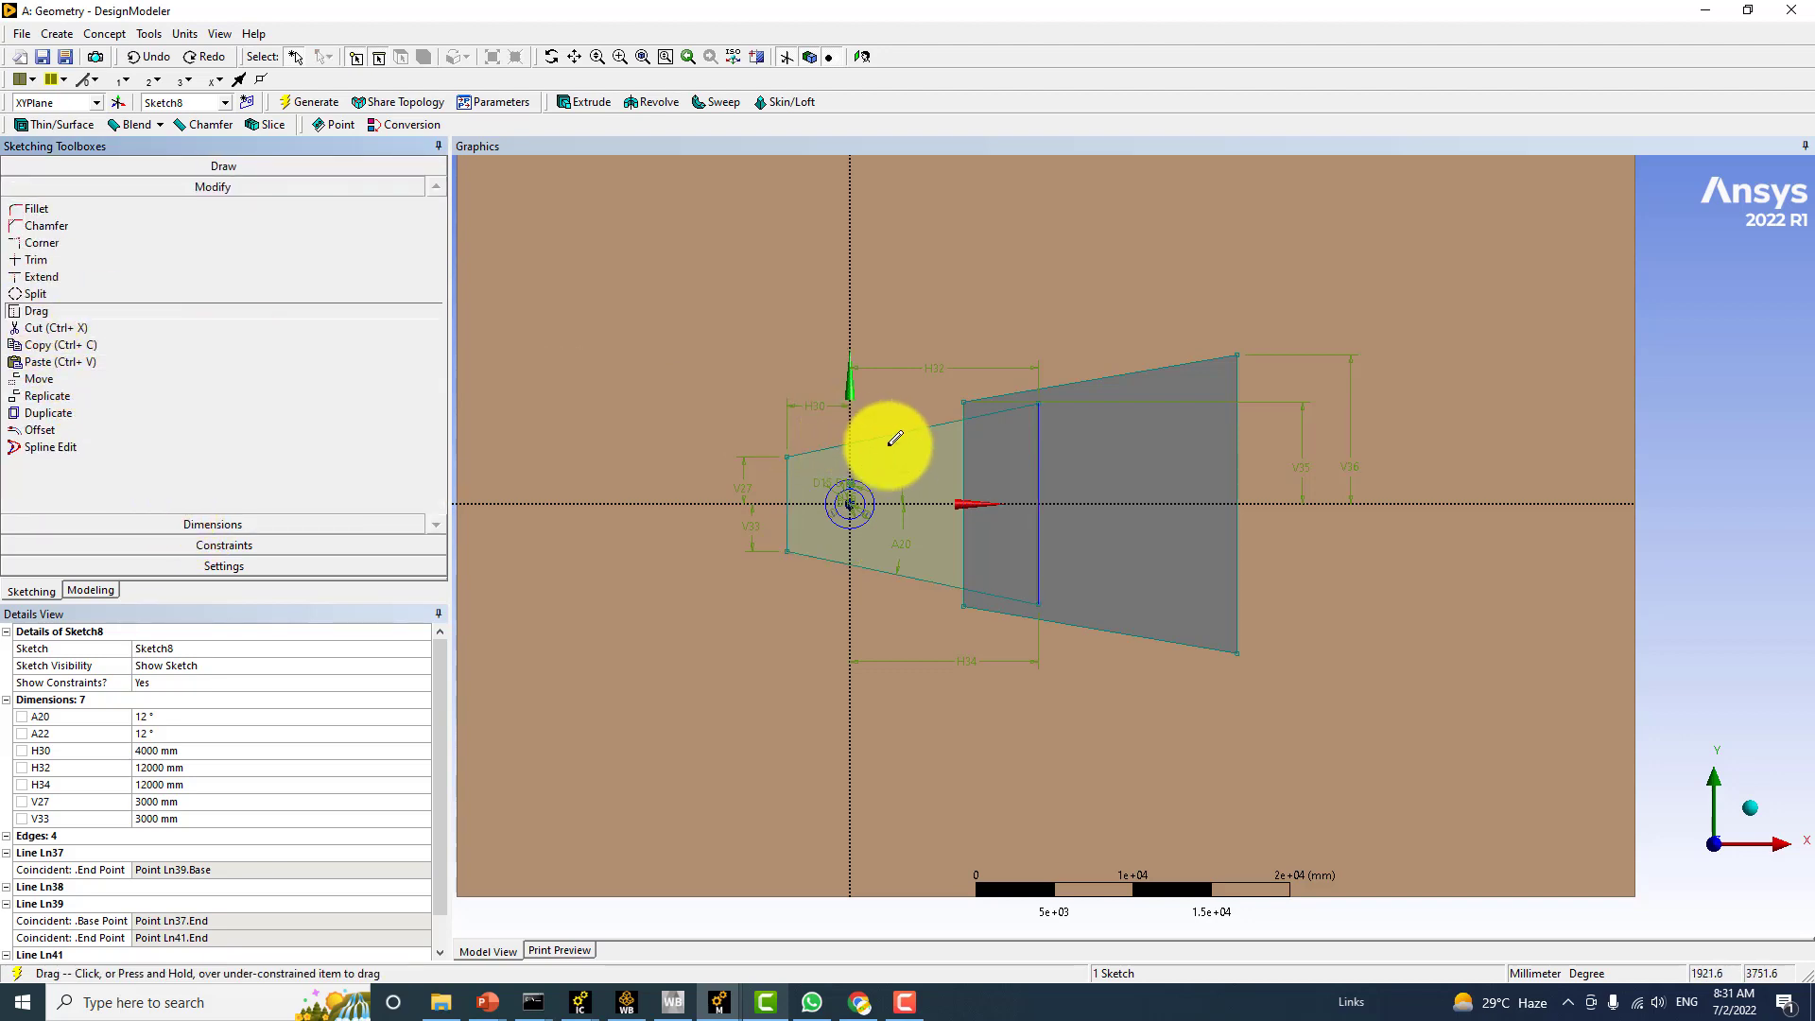
pyautogui.click(1040, 482)
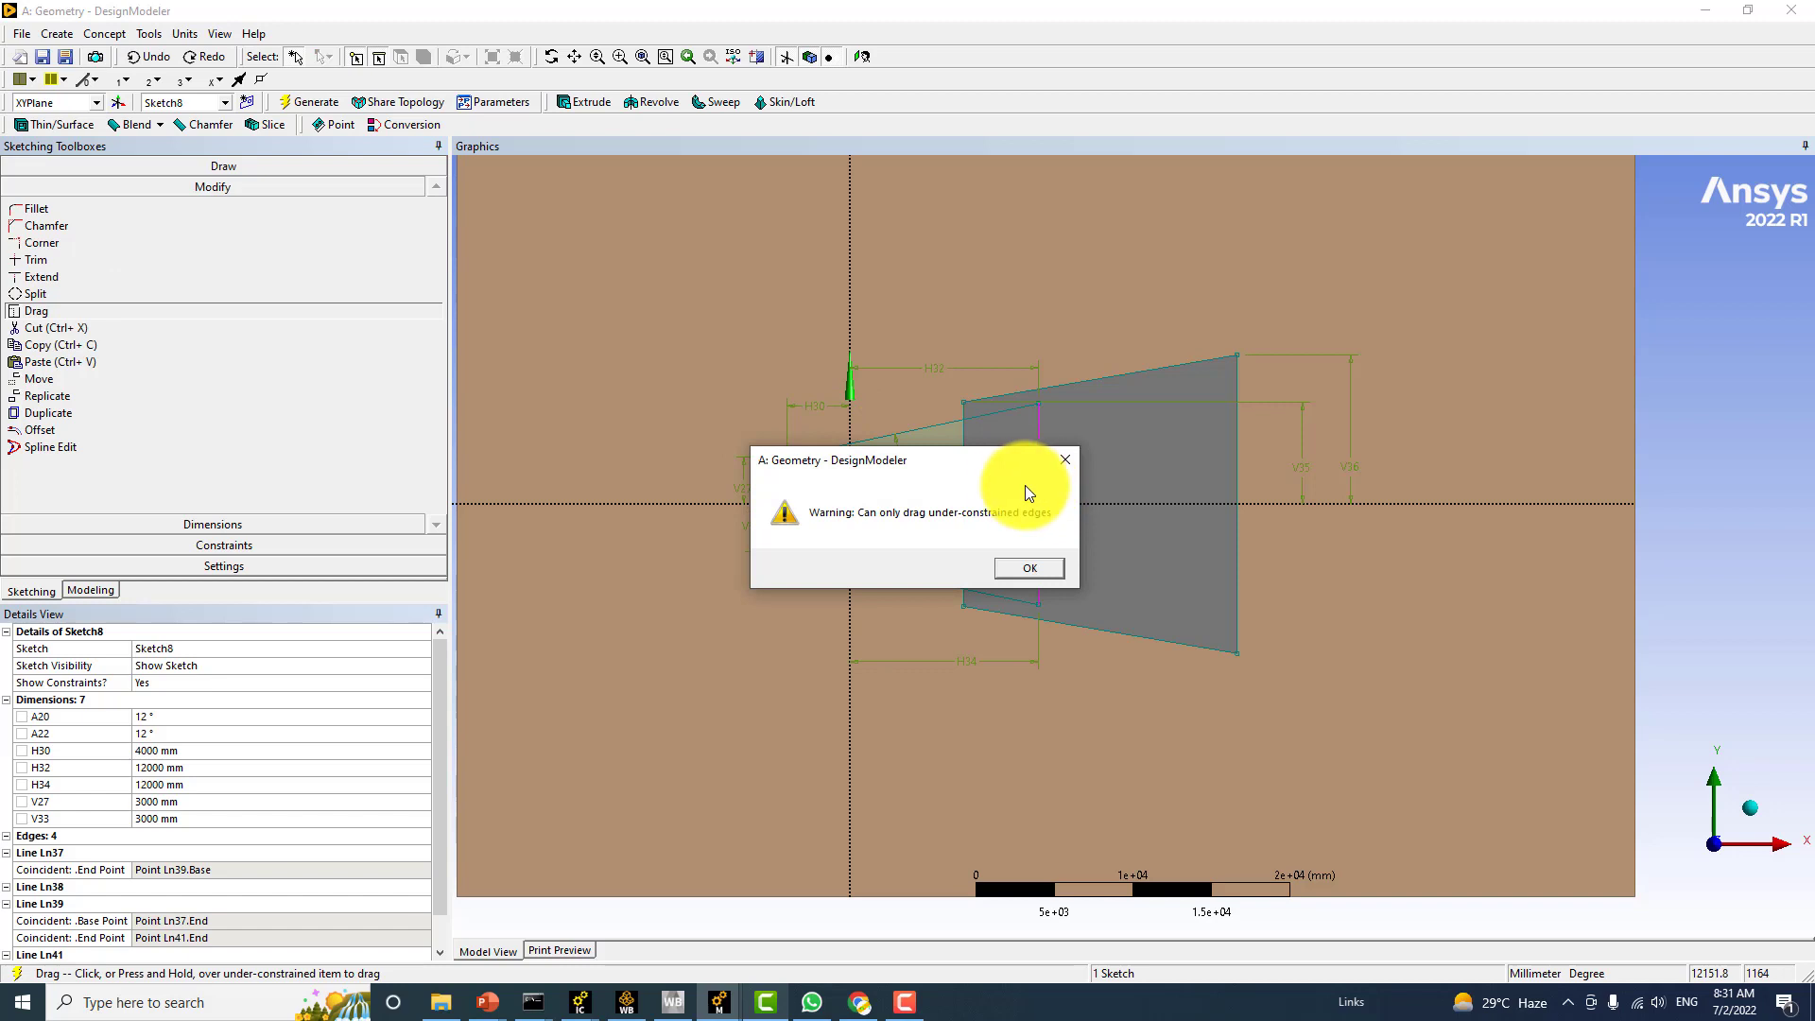
pyautogui.click(1016, 571)
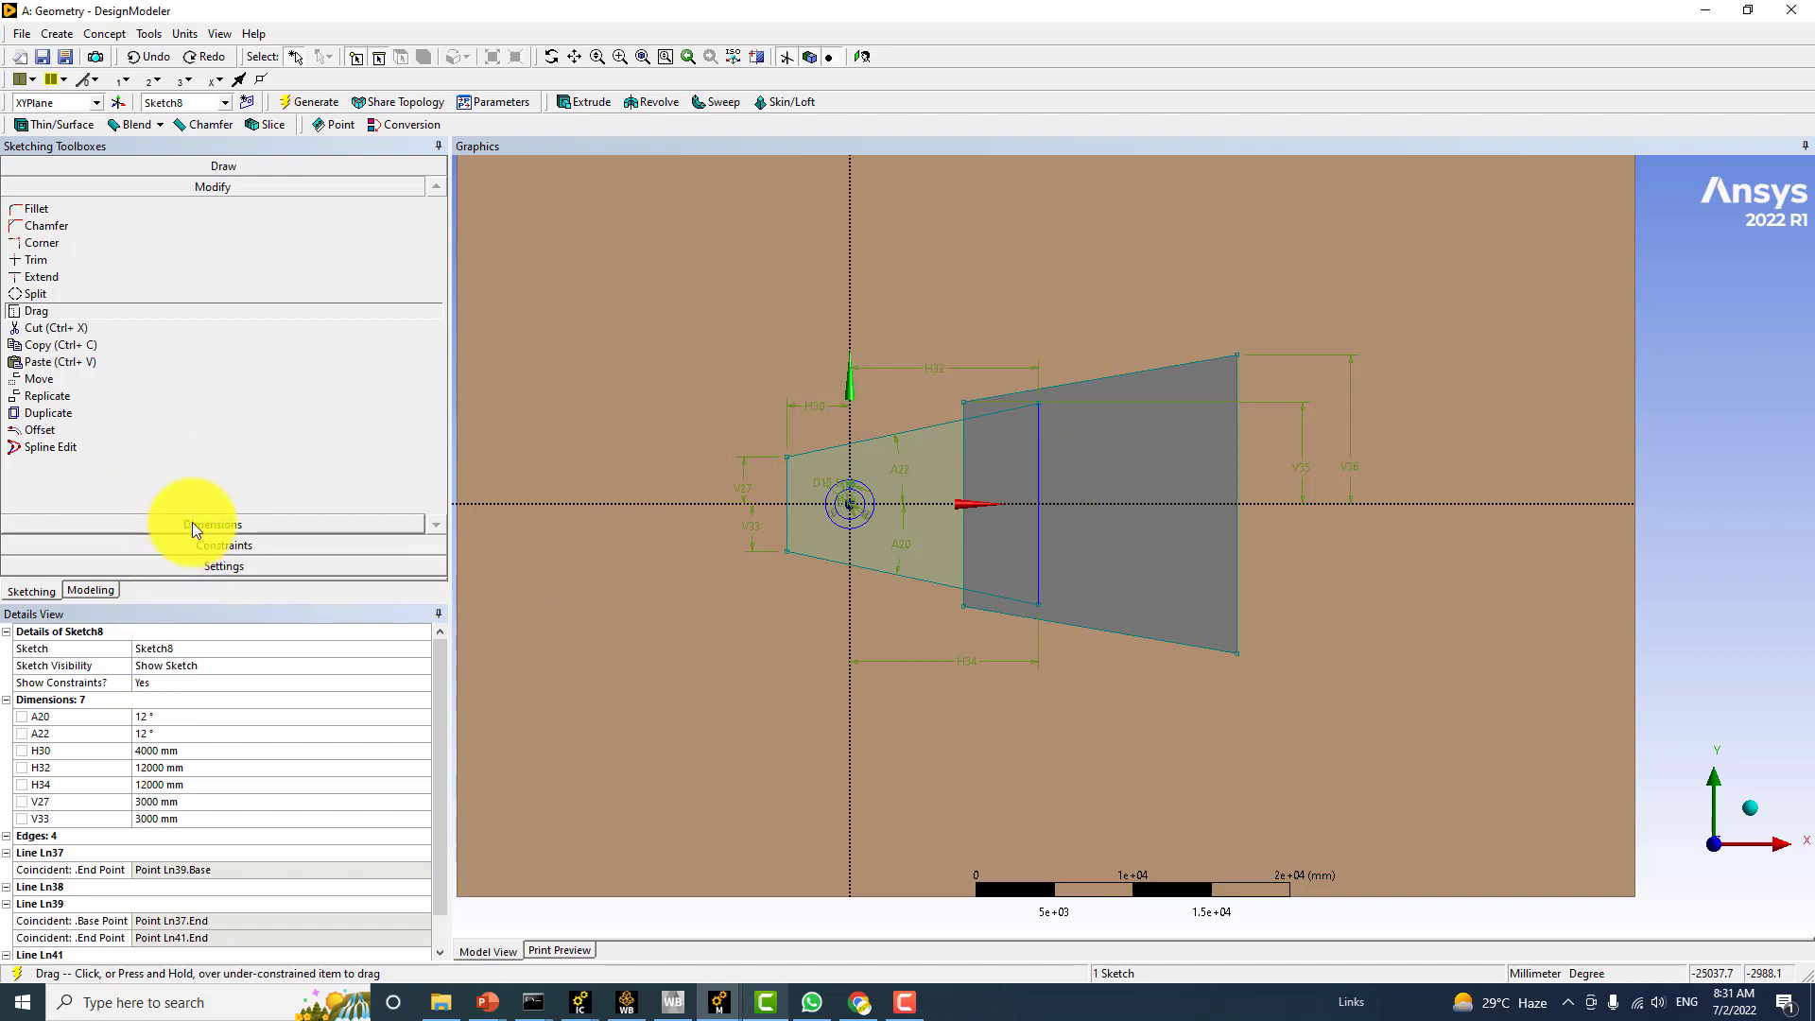
# Delete the smaller trapezoid's lower horizontal dimension (H34) from the Y axis to its lower right corner
pyautogui.click(206, 523)
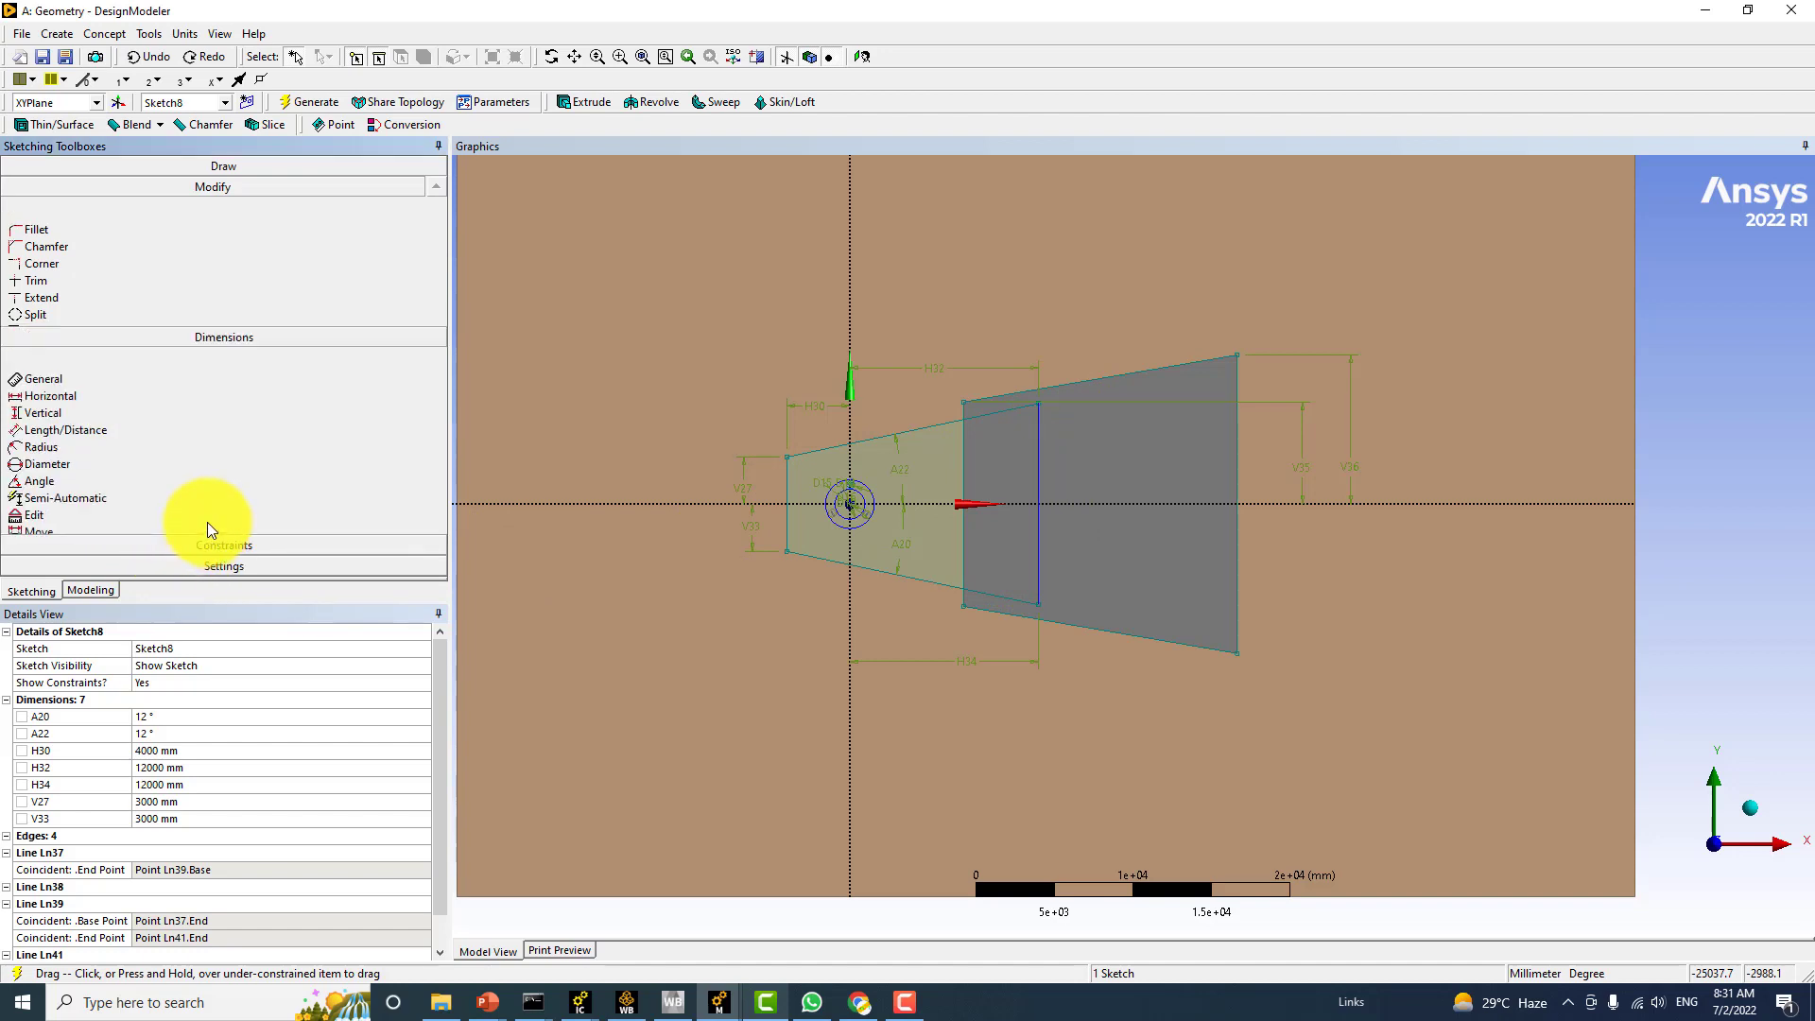
pyautogui.click(36, 367)
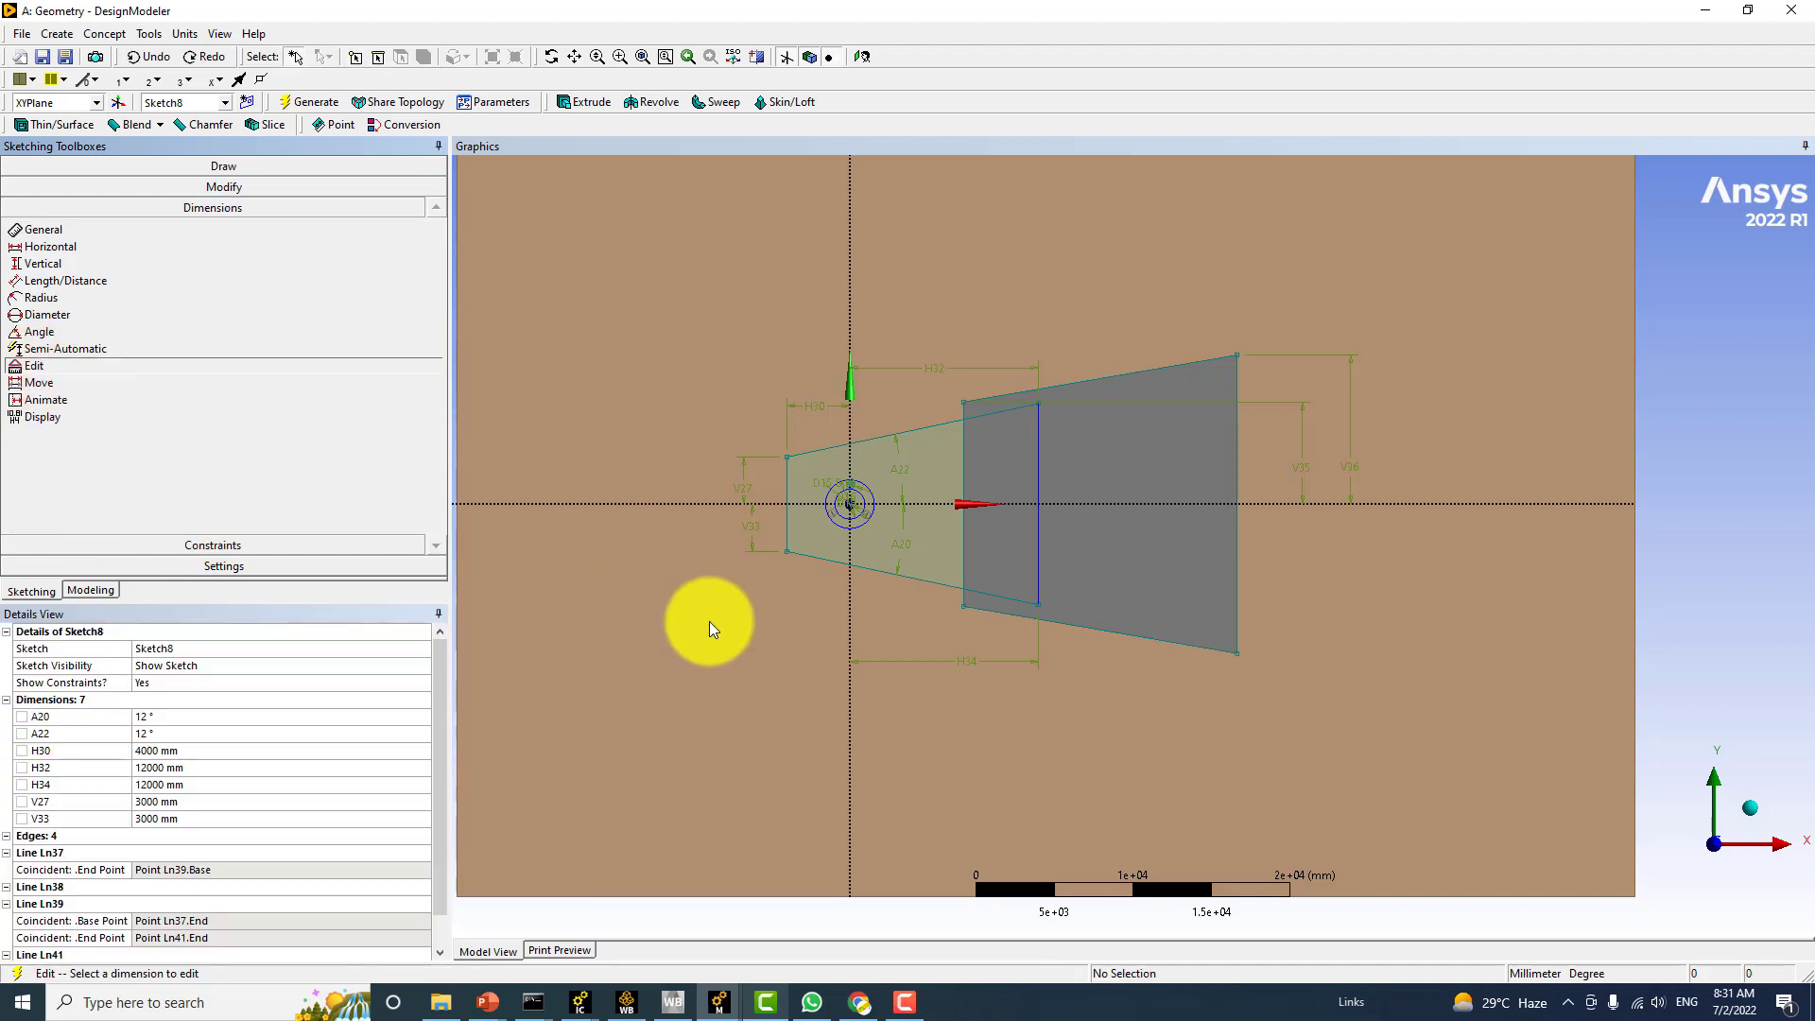
pyautogui.click(983, 665)
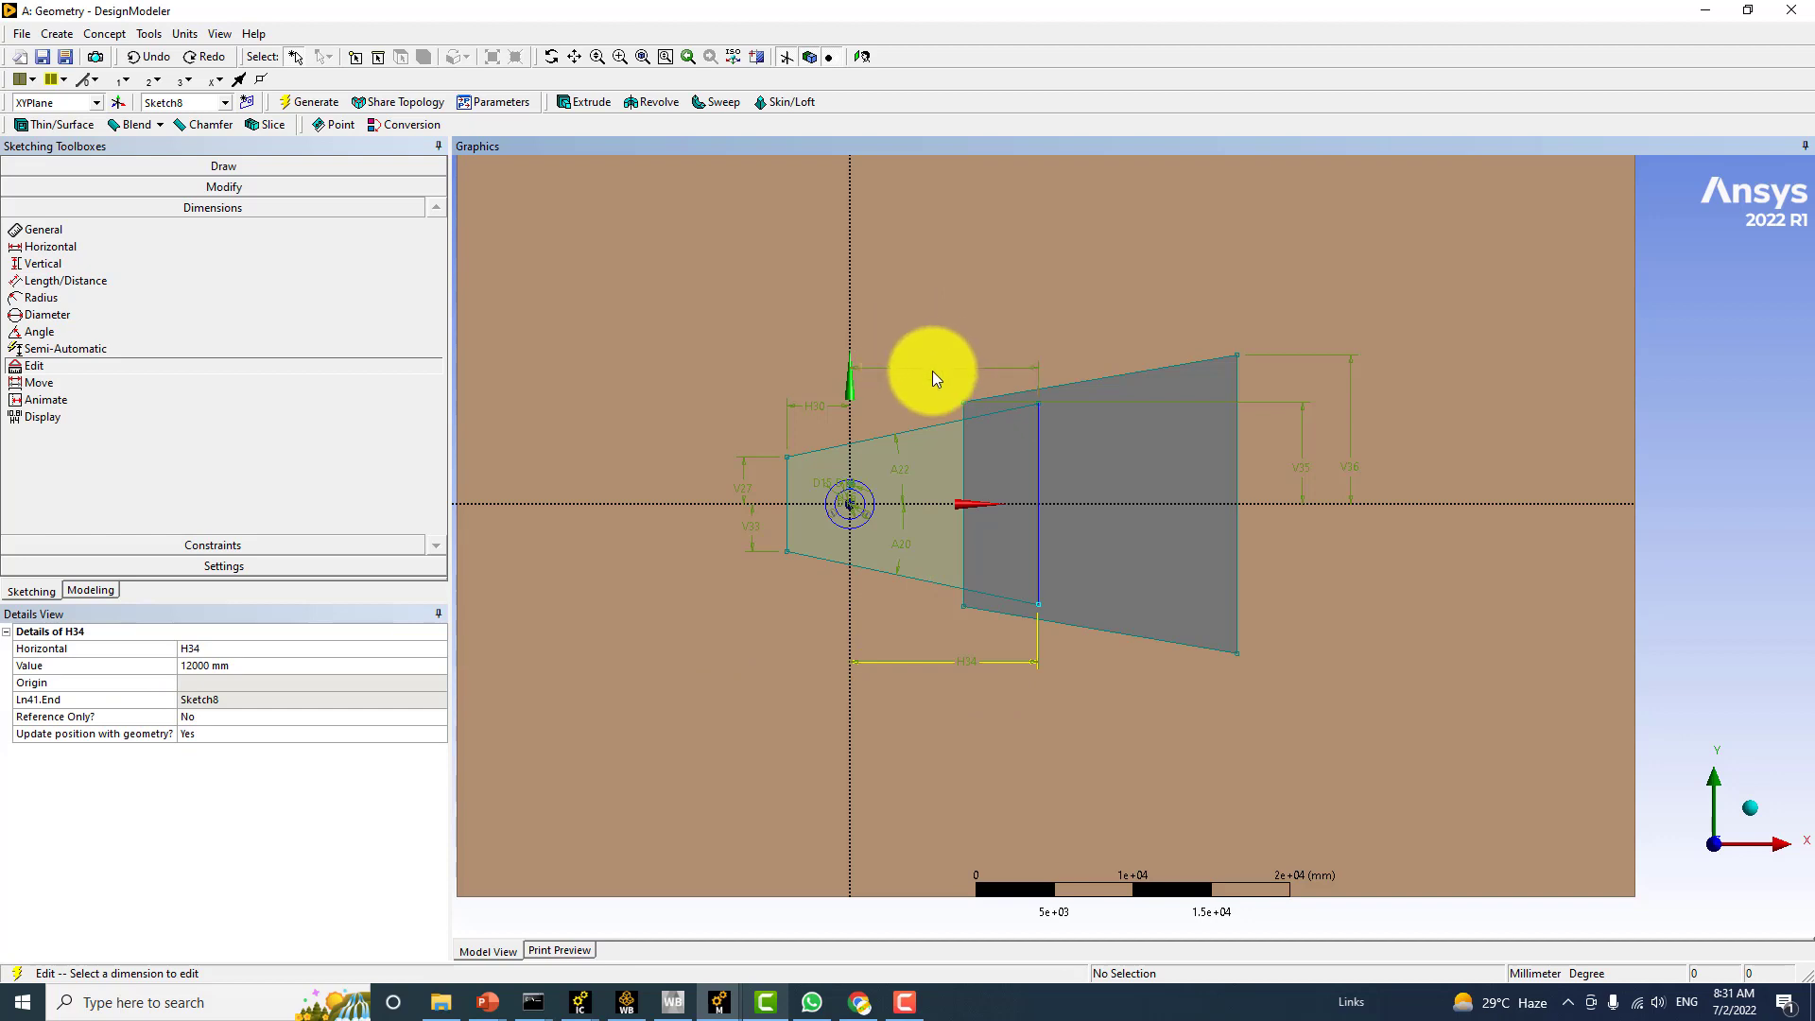
pyautogui.press('Delete')
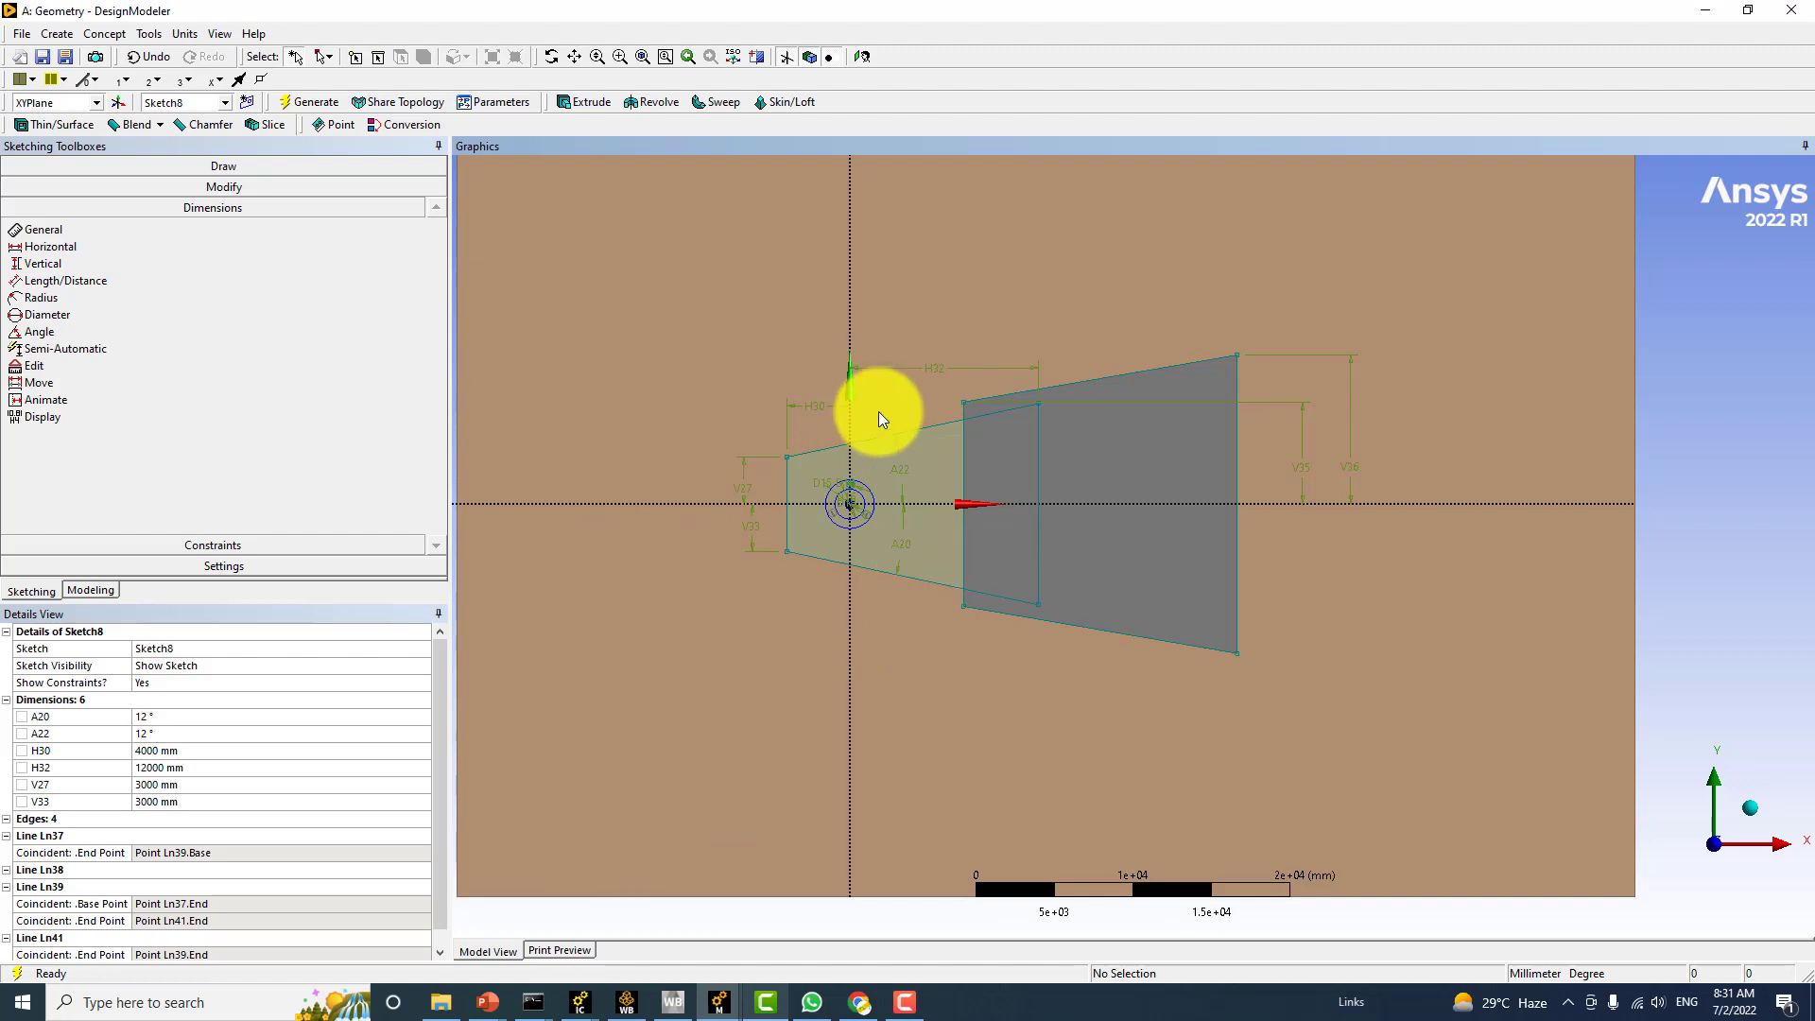
# Use the Drag tool on the smaller trapezoid's right vertical edge to shift it along the upper sloped line
pyautogui.click(211, 188)
pyautogui.click(32, 314)
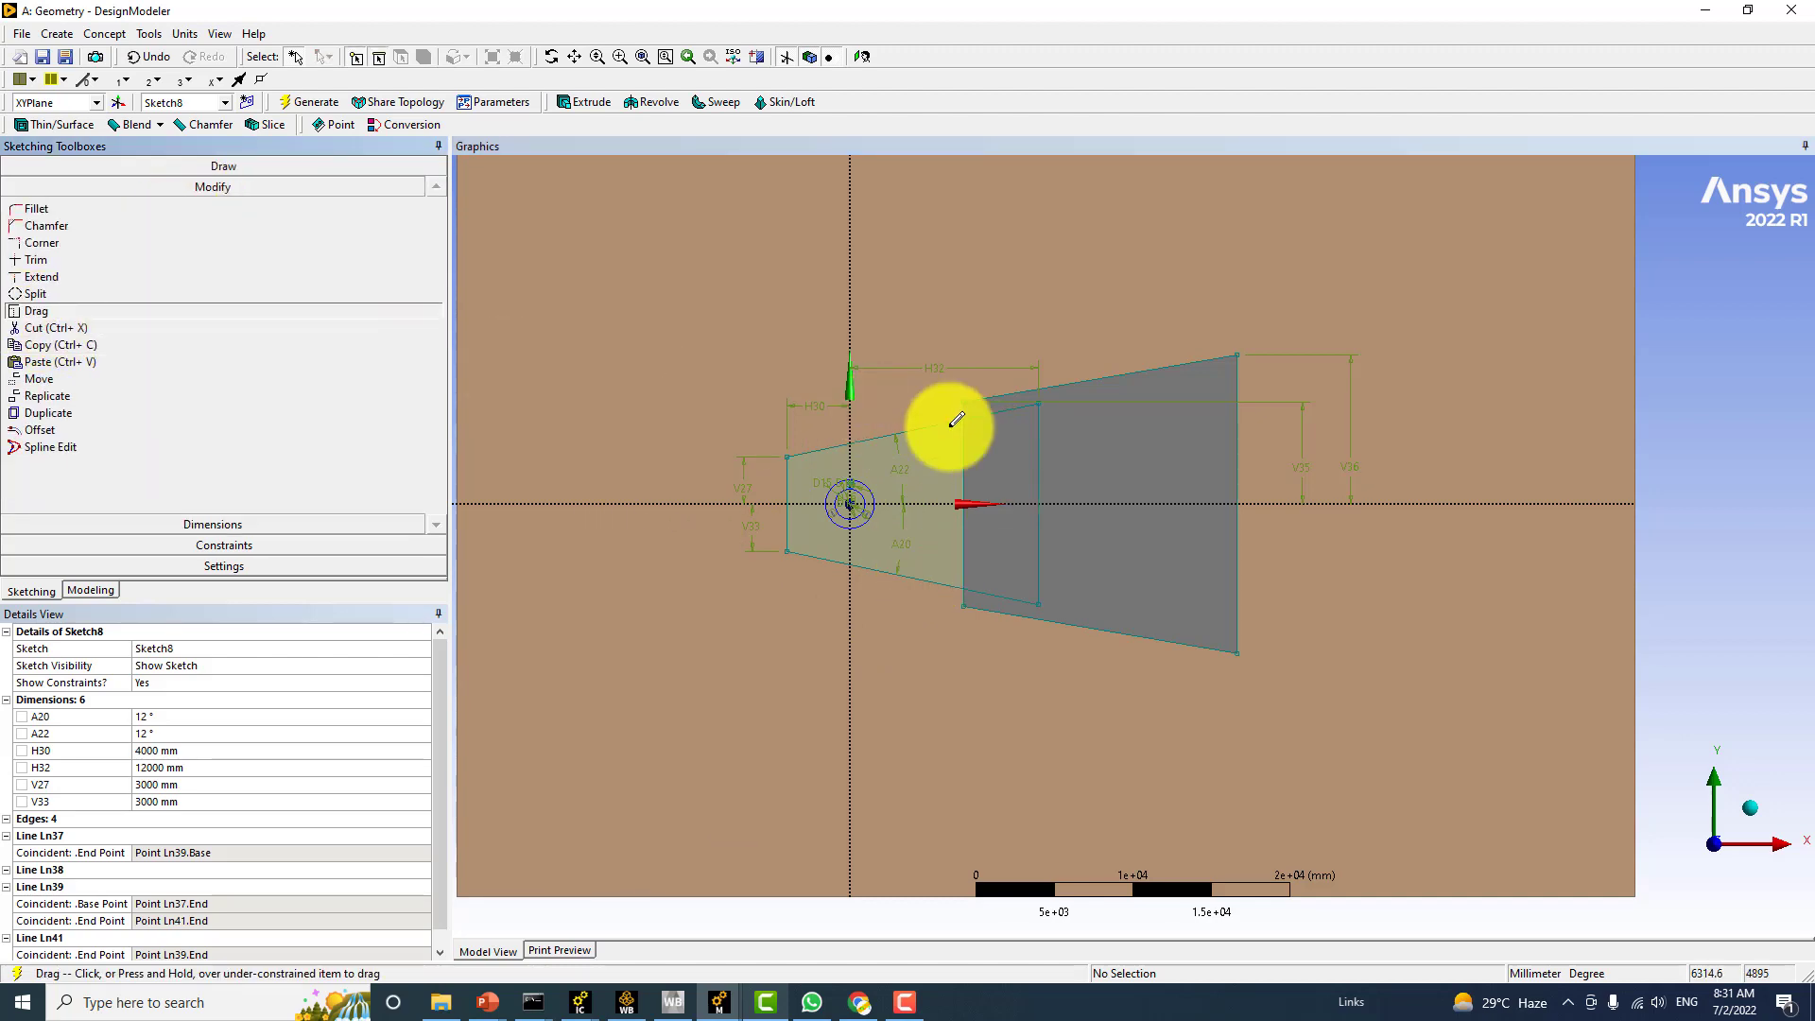
pyautogui.click(1036, 459)
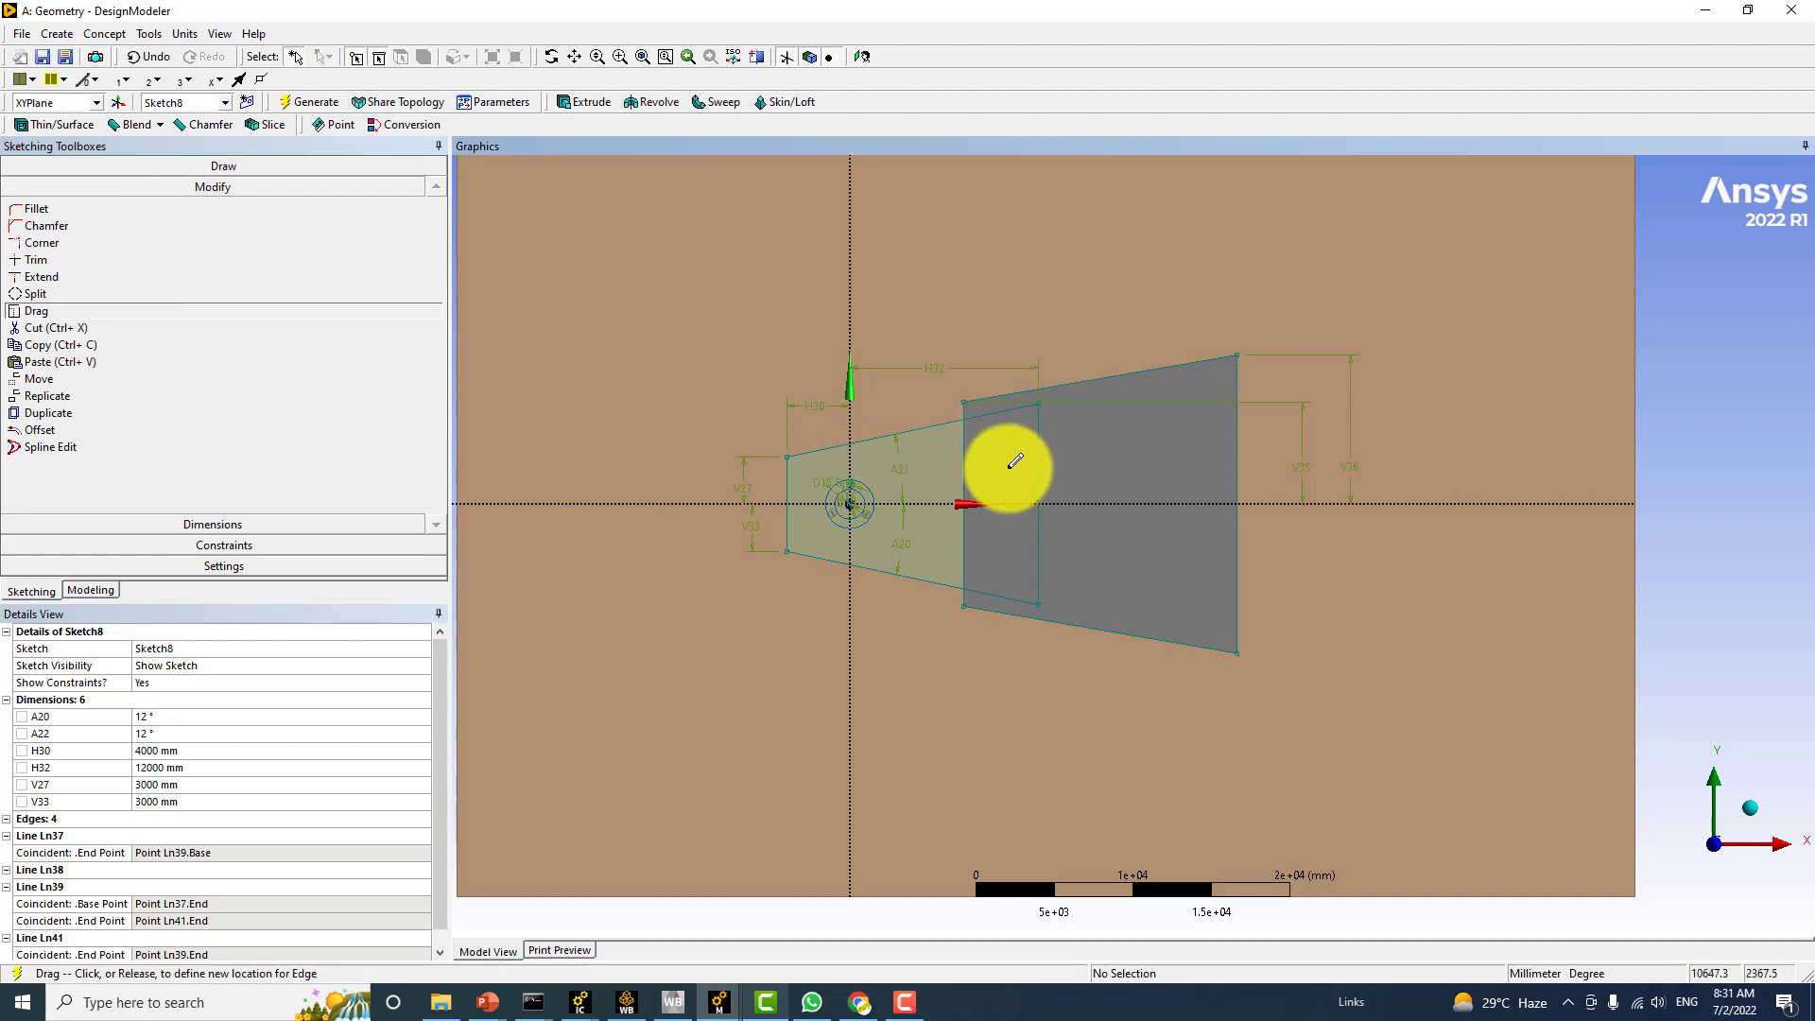
pyautogui.click(1021, 398)
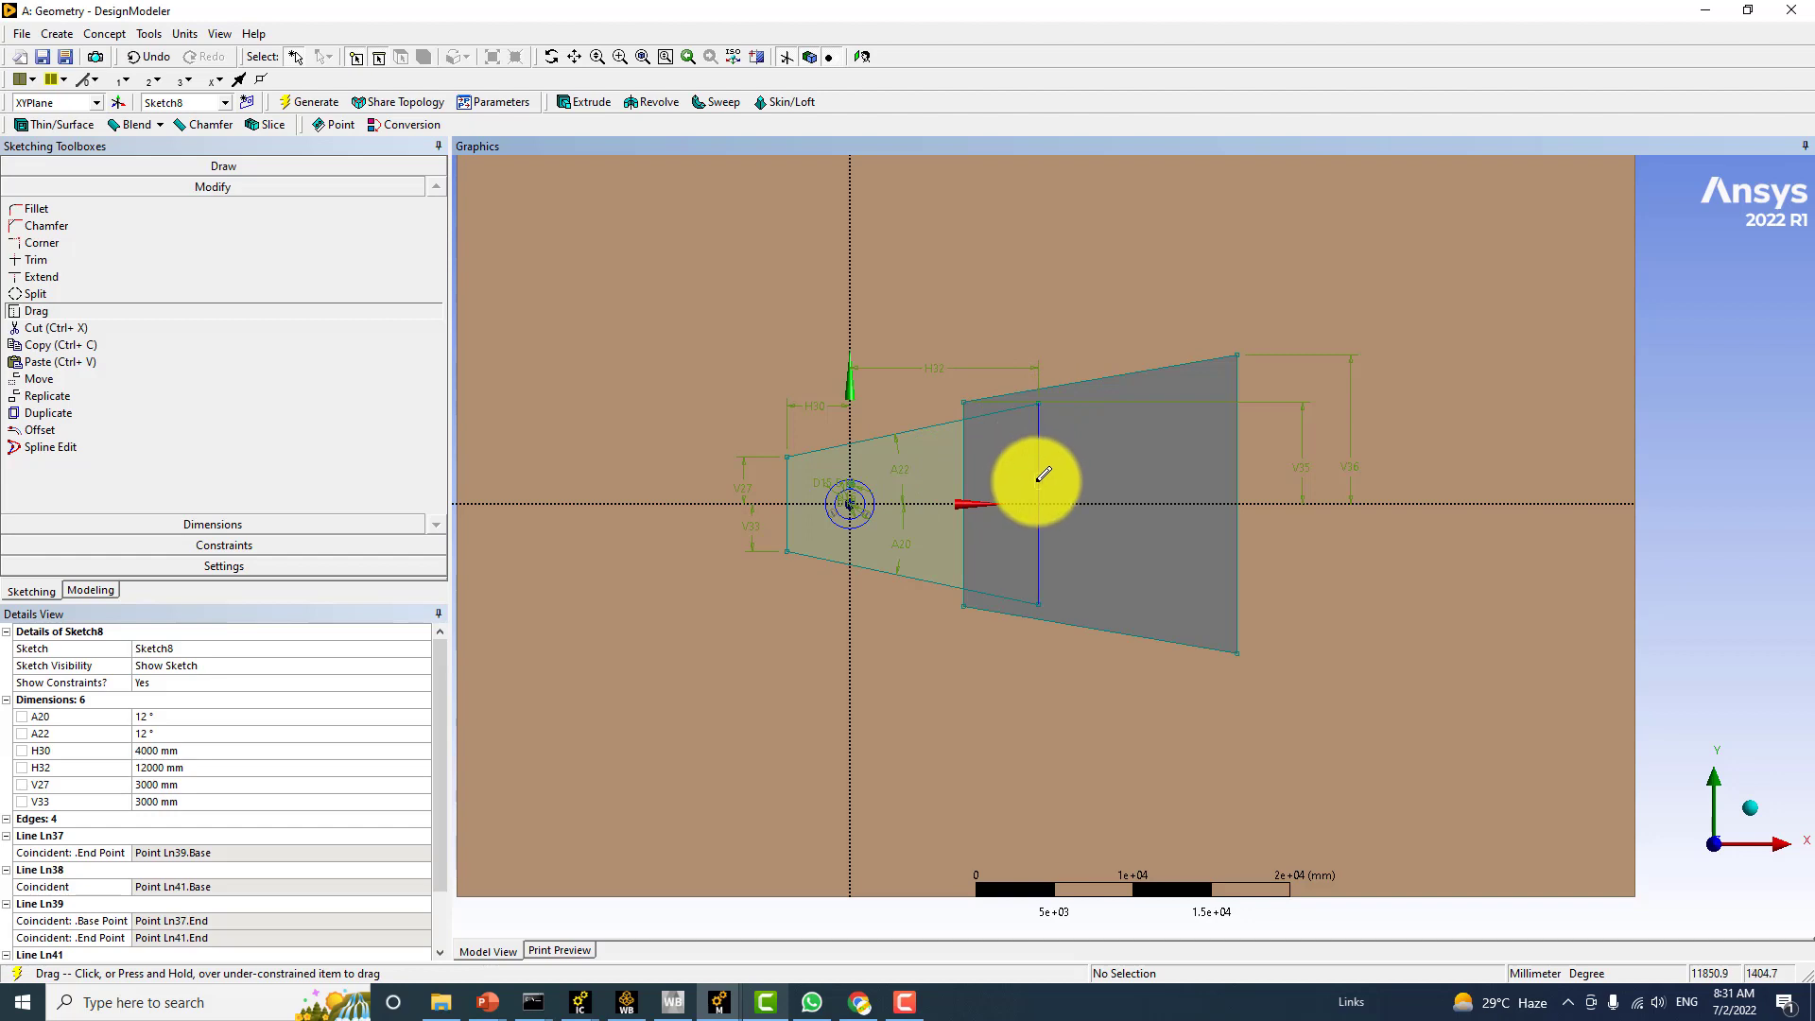
pyautogui.click(1035, 468)
pyautogui.click(1030, 565)
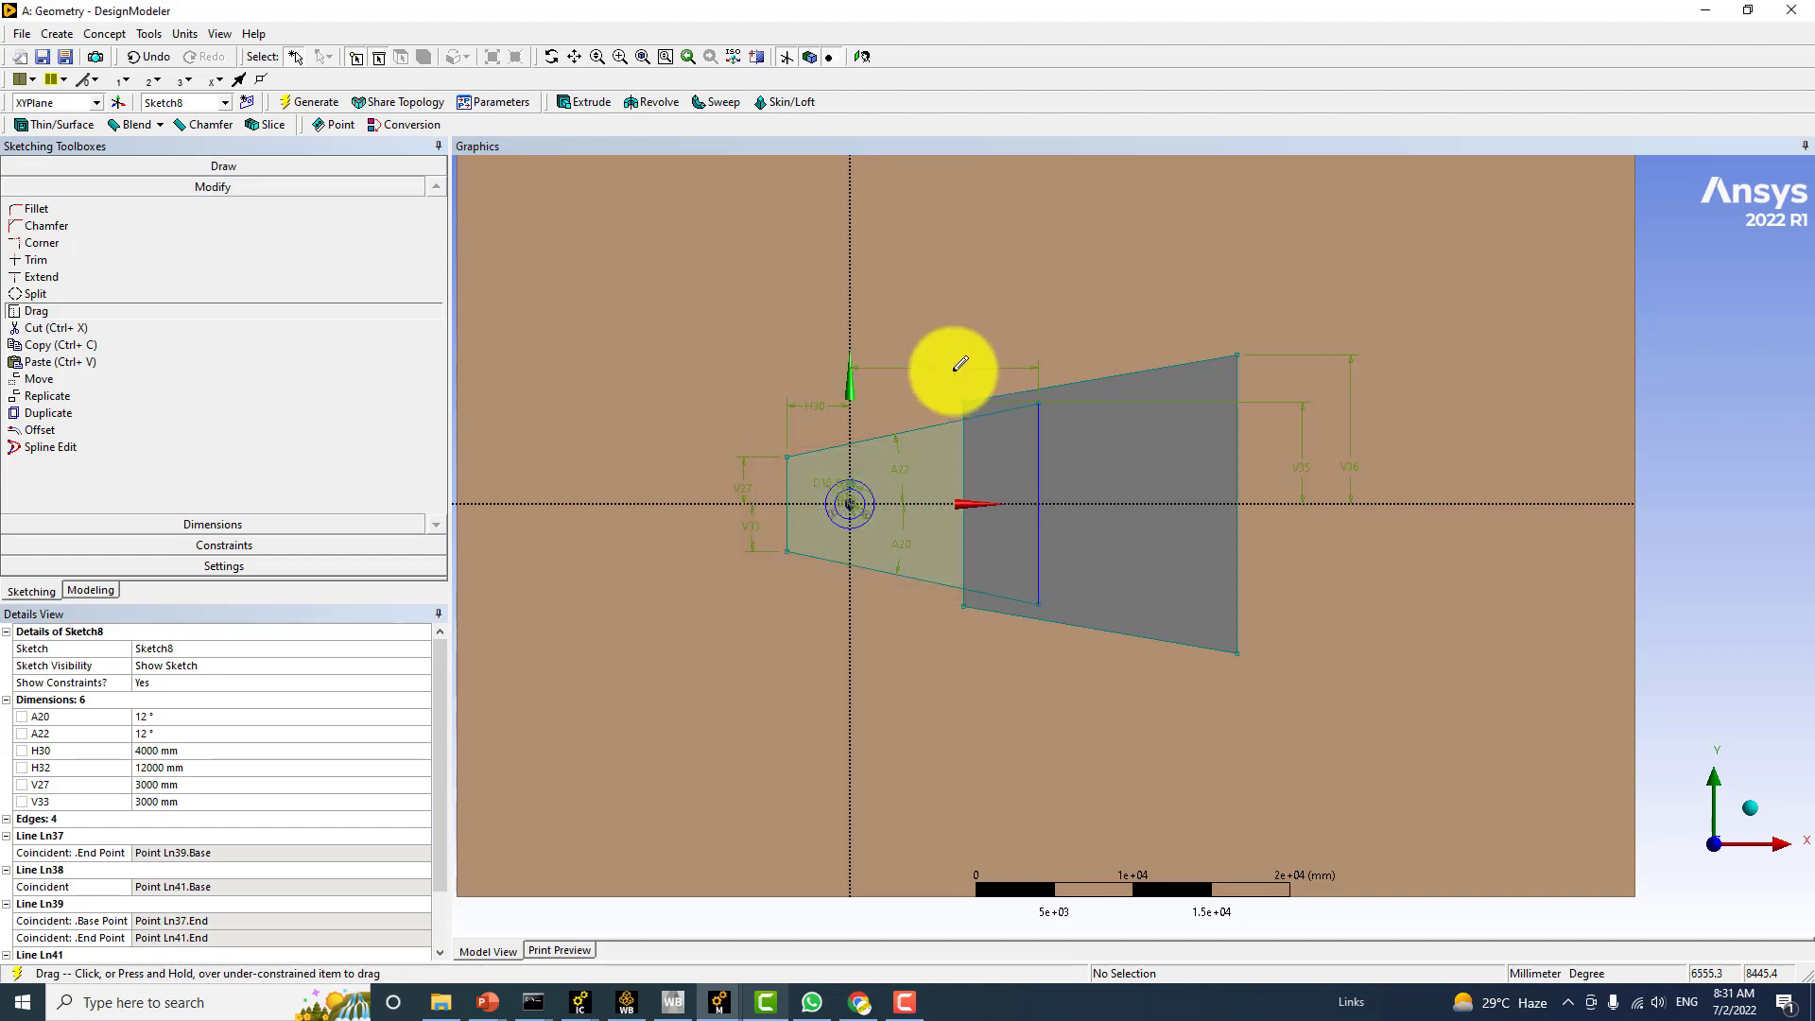
# Set the smaller trapezoid's remaining upper horizontal dimension (H32) to 11000 mm
pyautogui.click(167, 767)
pyautogui.write('1100')
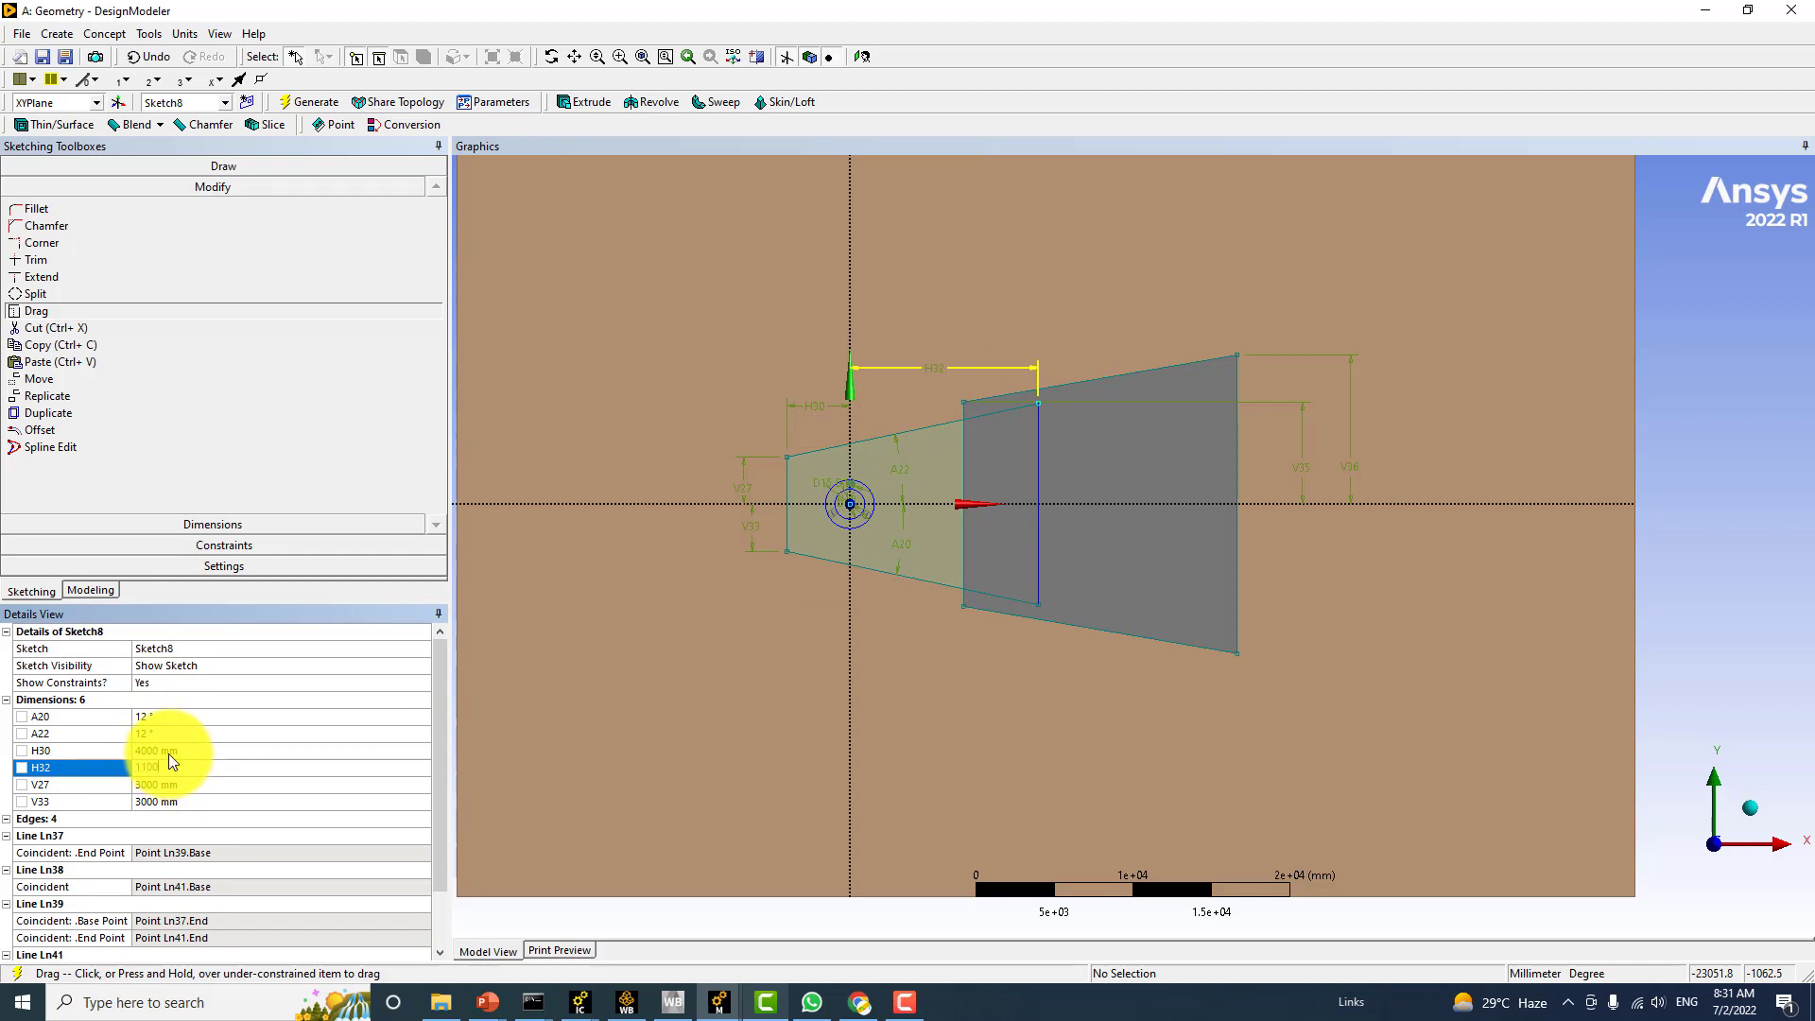
pyautogui.write('0')
pyautogui.press('Return')
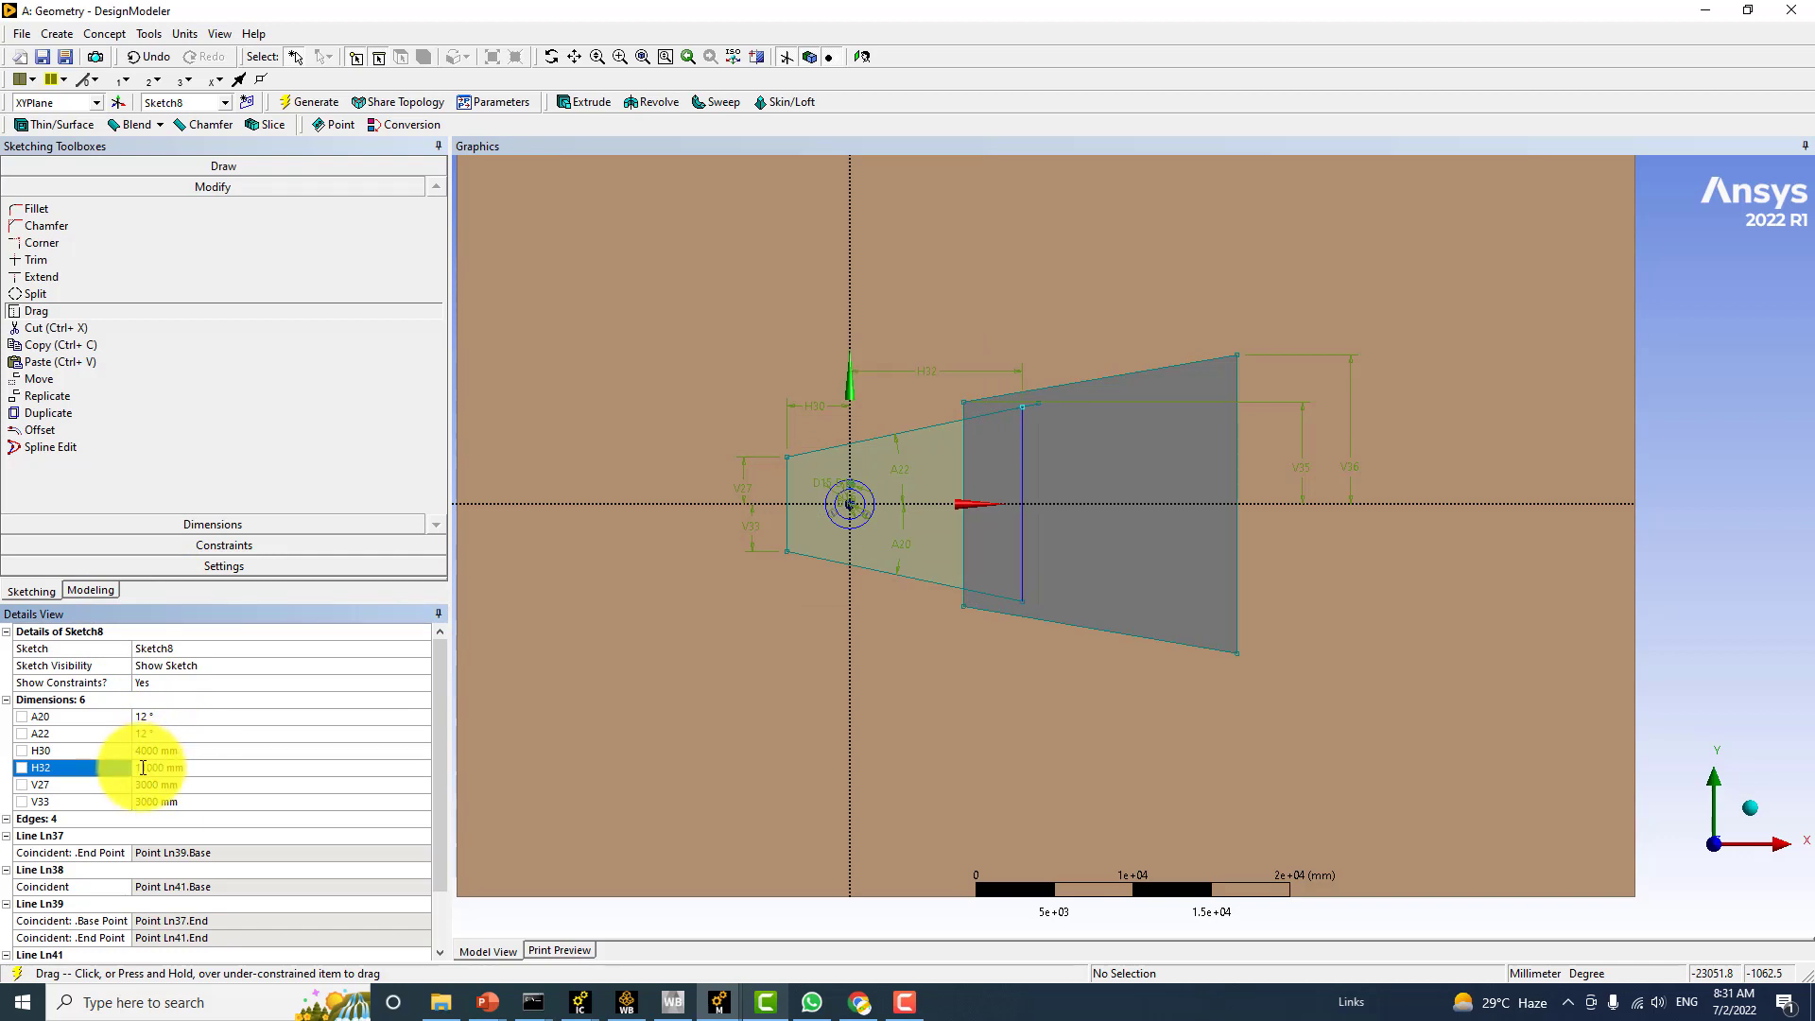
# Set the smaller trapezoid's upper horizontal dimension (H32) to 10000 mm
pyautogui.click(185, 767)
pyautogui.write('1000')
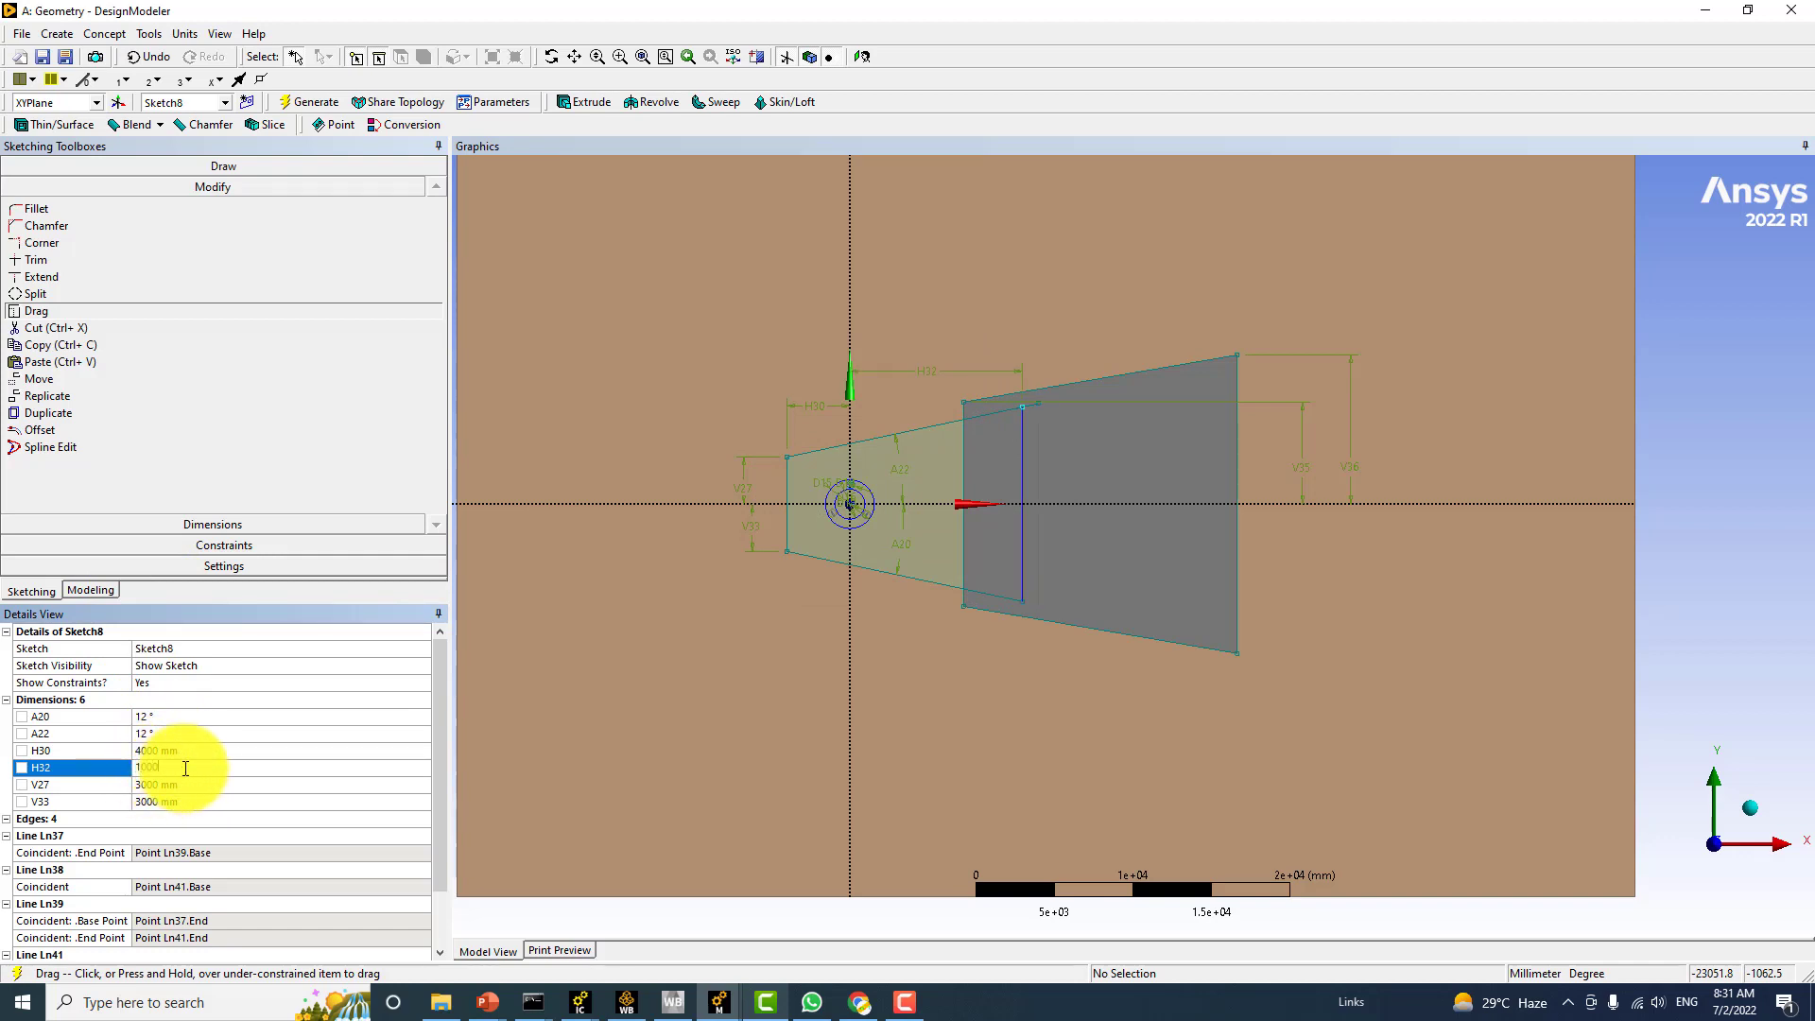
pyautogui.press('Return')
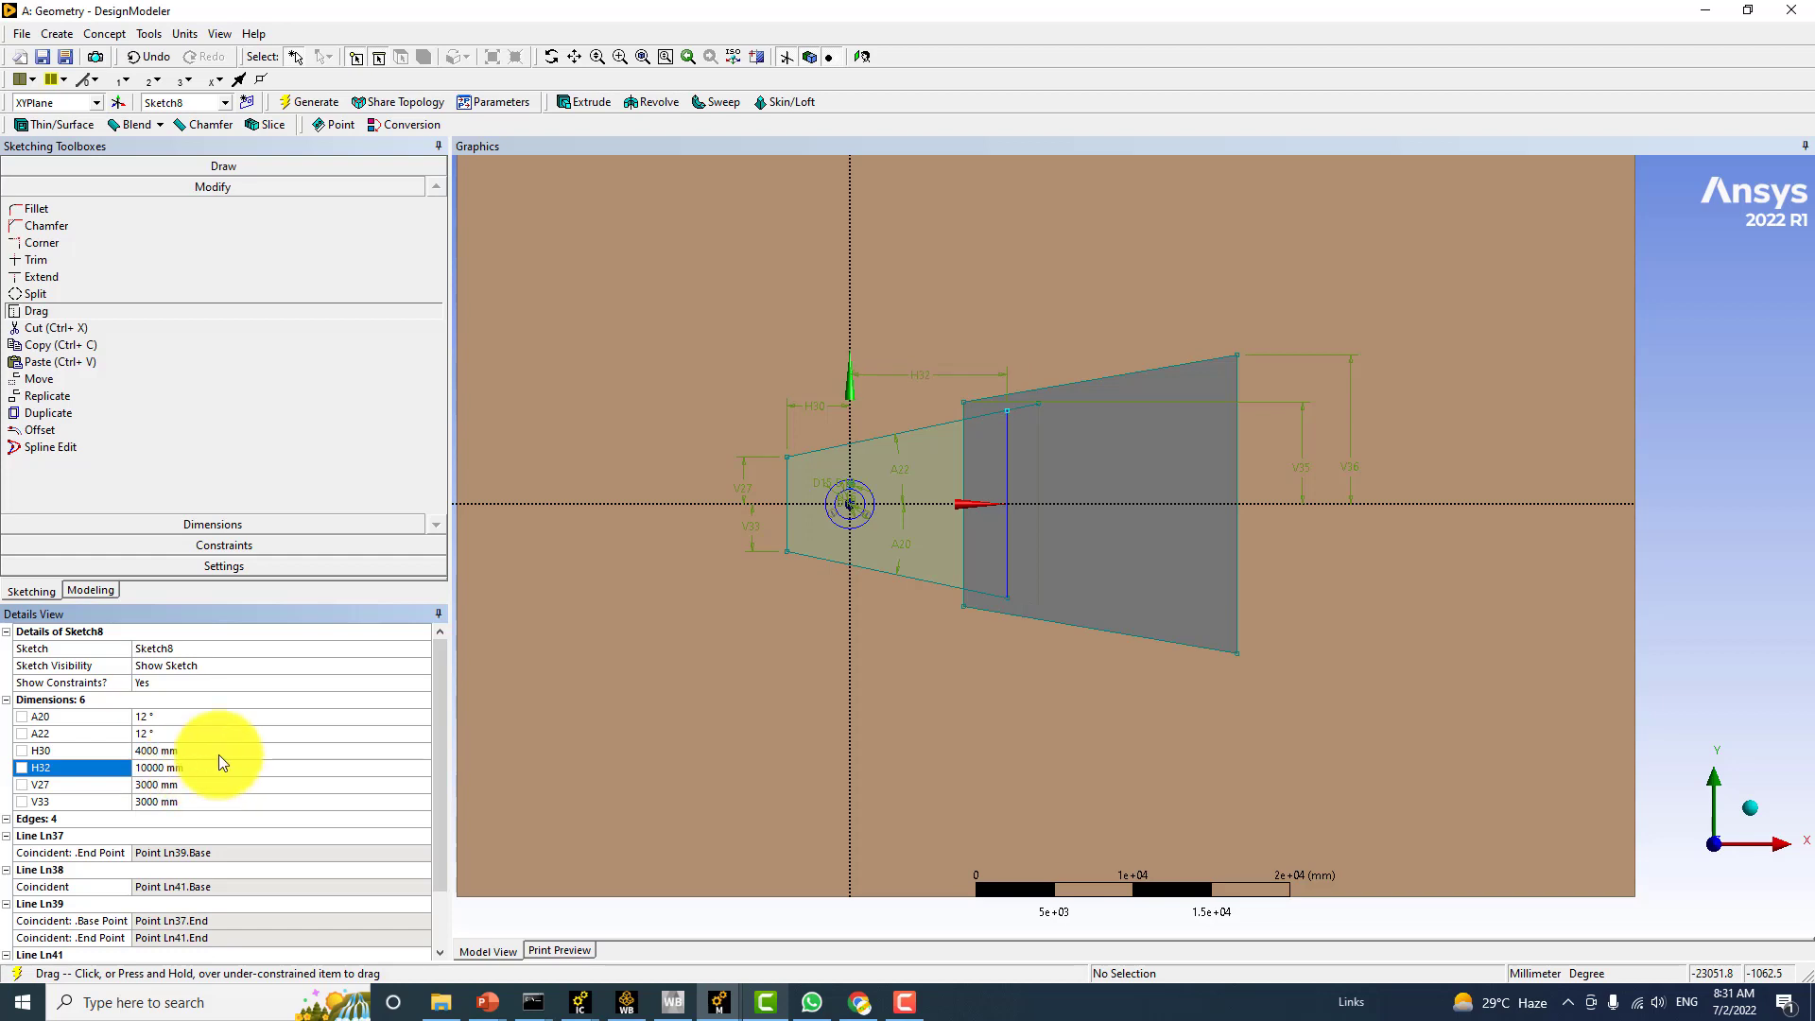
# Make the overshooting end of the upper sloped line coincident with the smaller trapezoid's upper right corner and regenerate the geometry
pyautogui.scroll(2, 896, 652)
pyautogui.scroll(3, 896, 653)
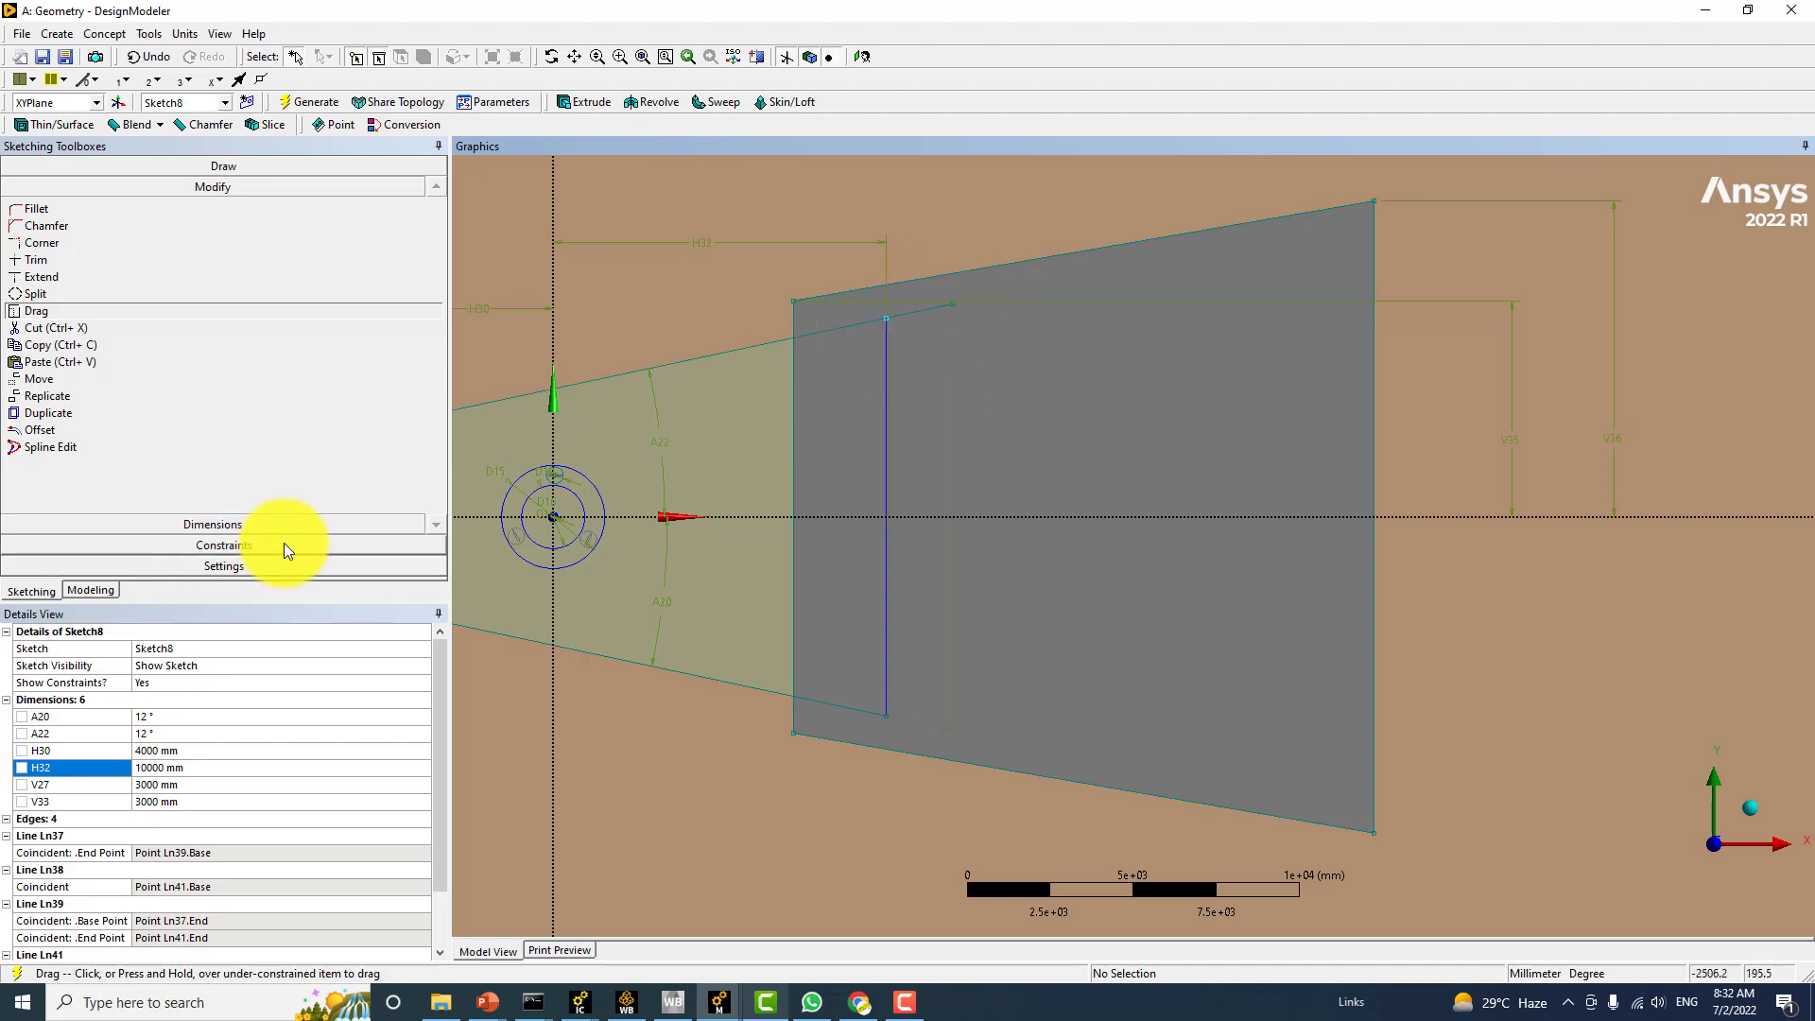
pyautogui.click(237, 543)
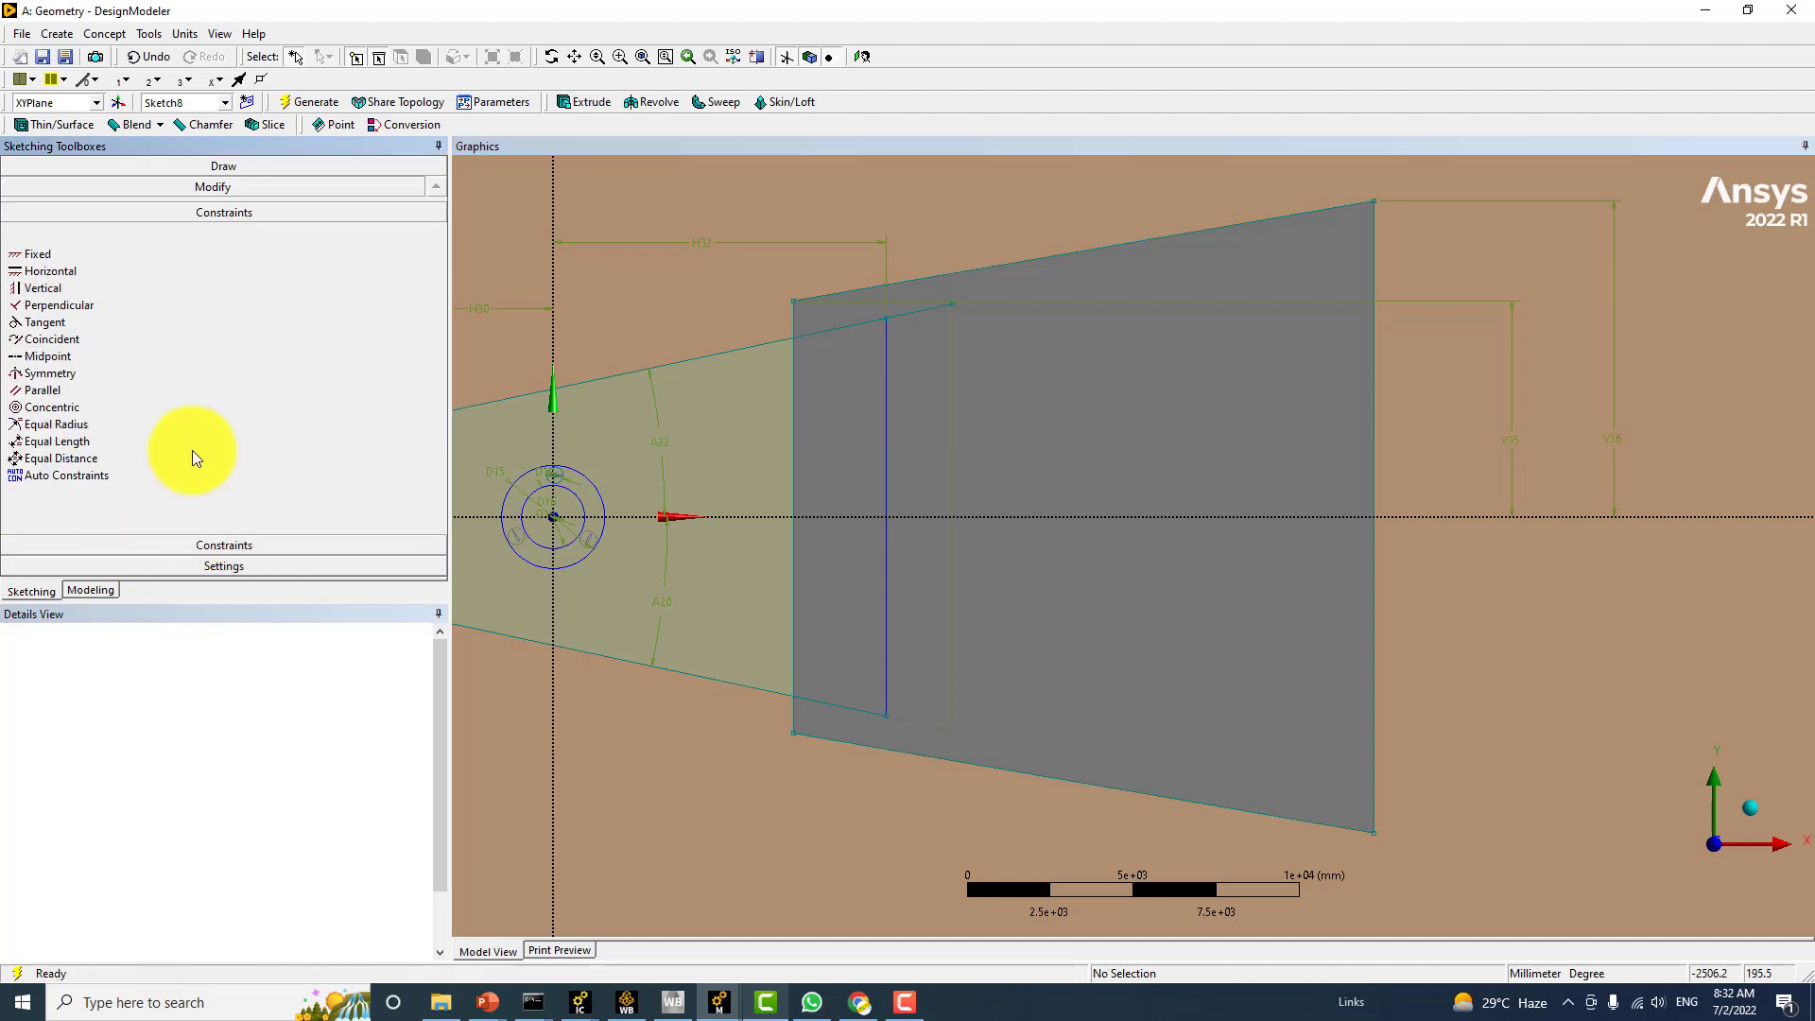
pyautogui.click(48, 338)
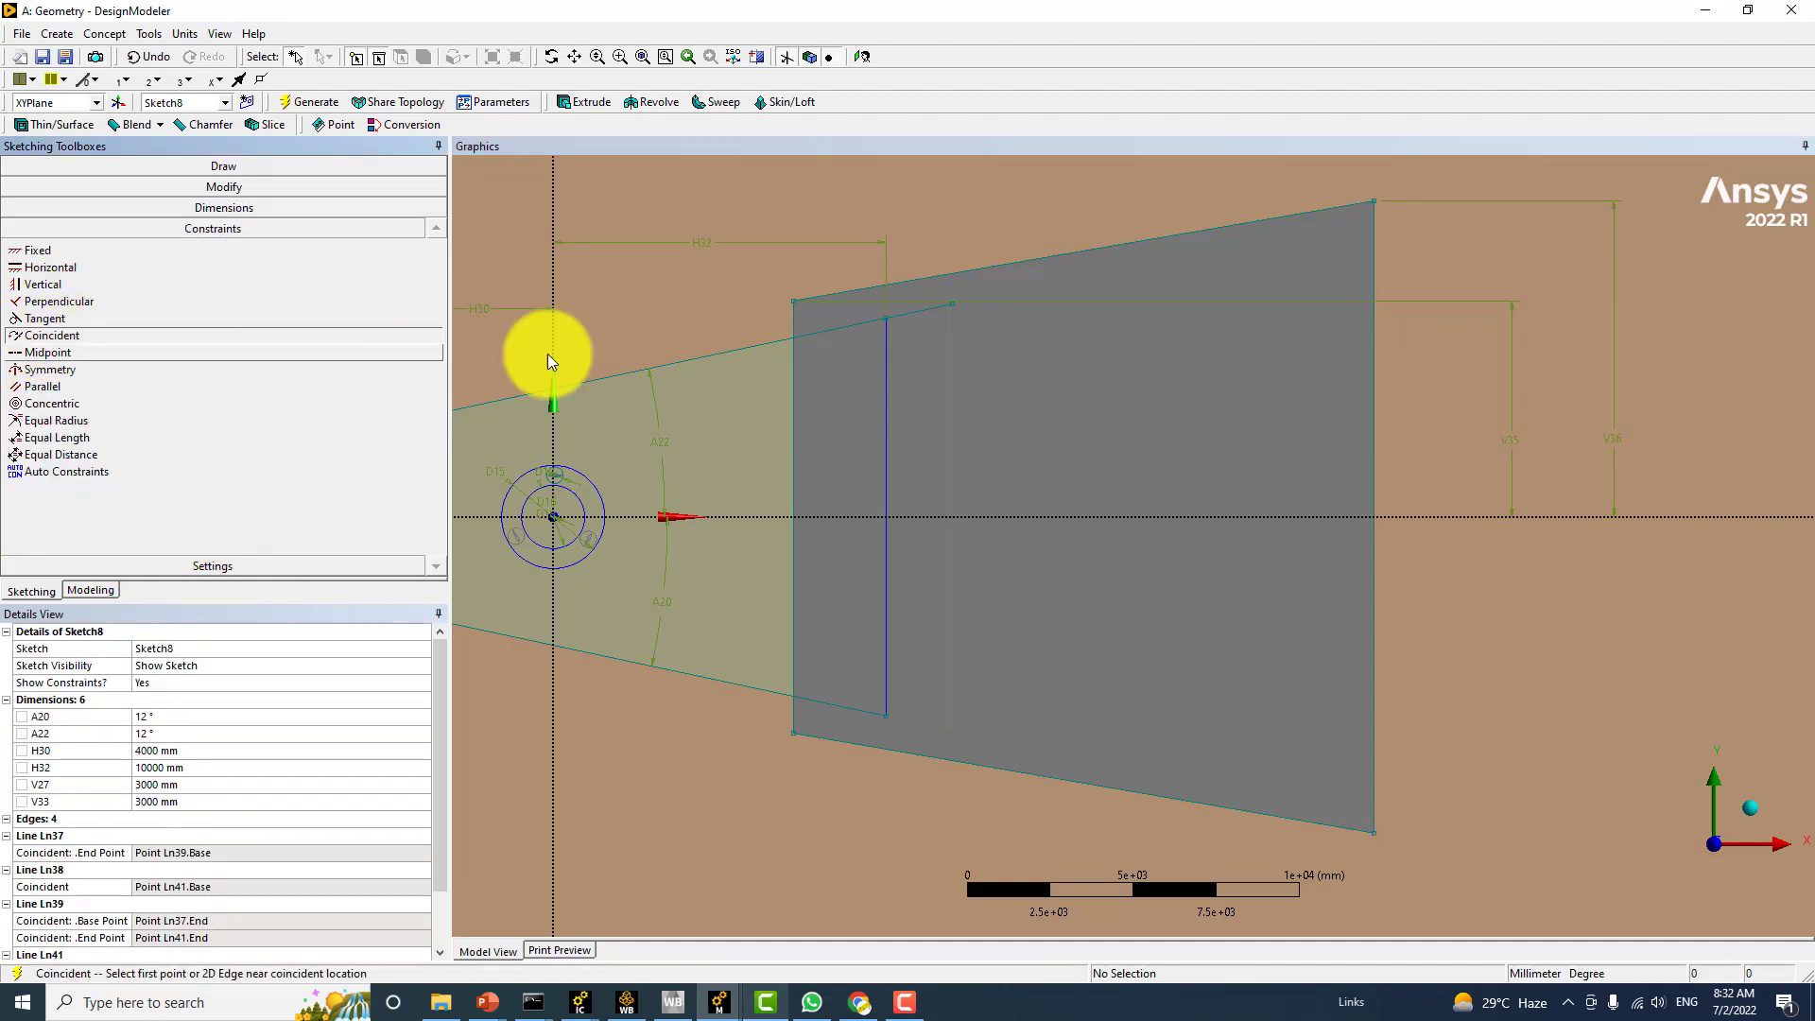
pyautogui.click(889, 322)
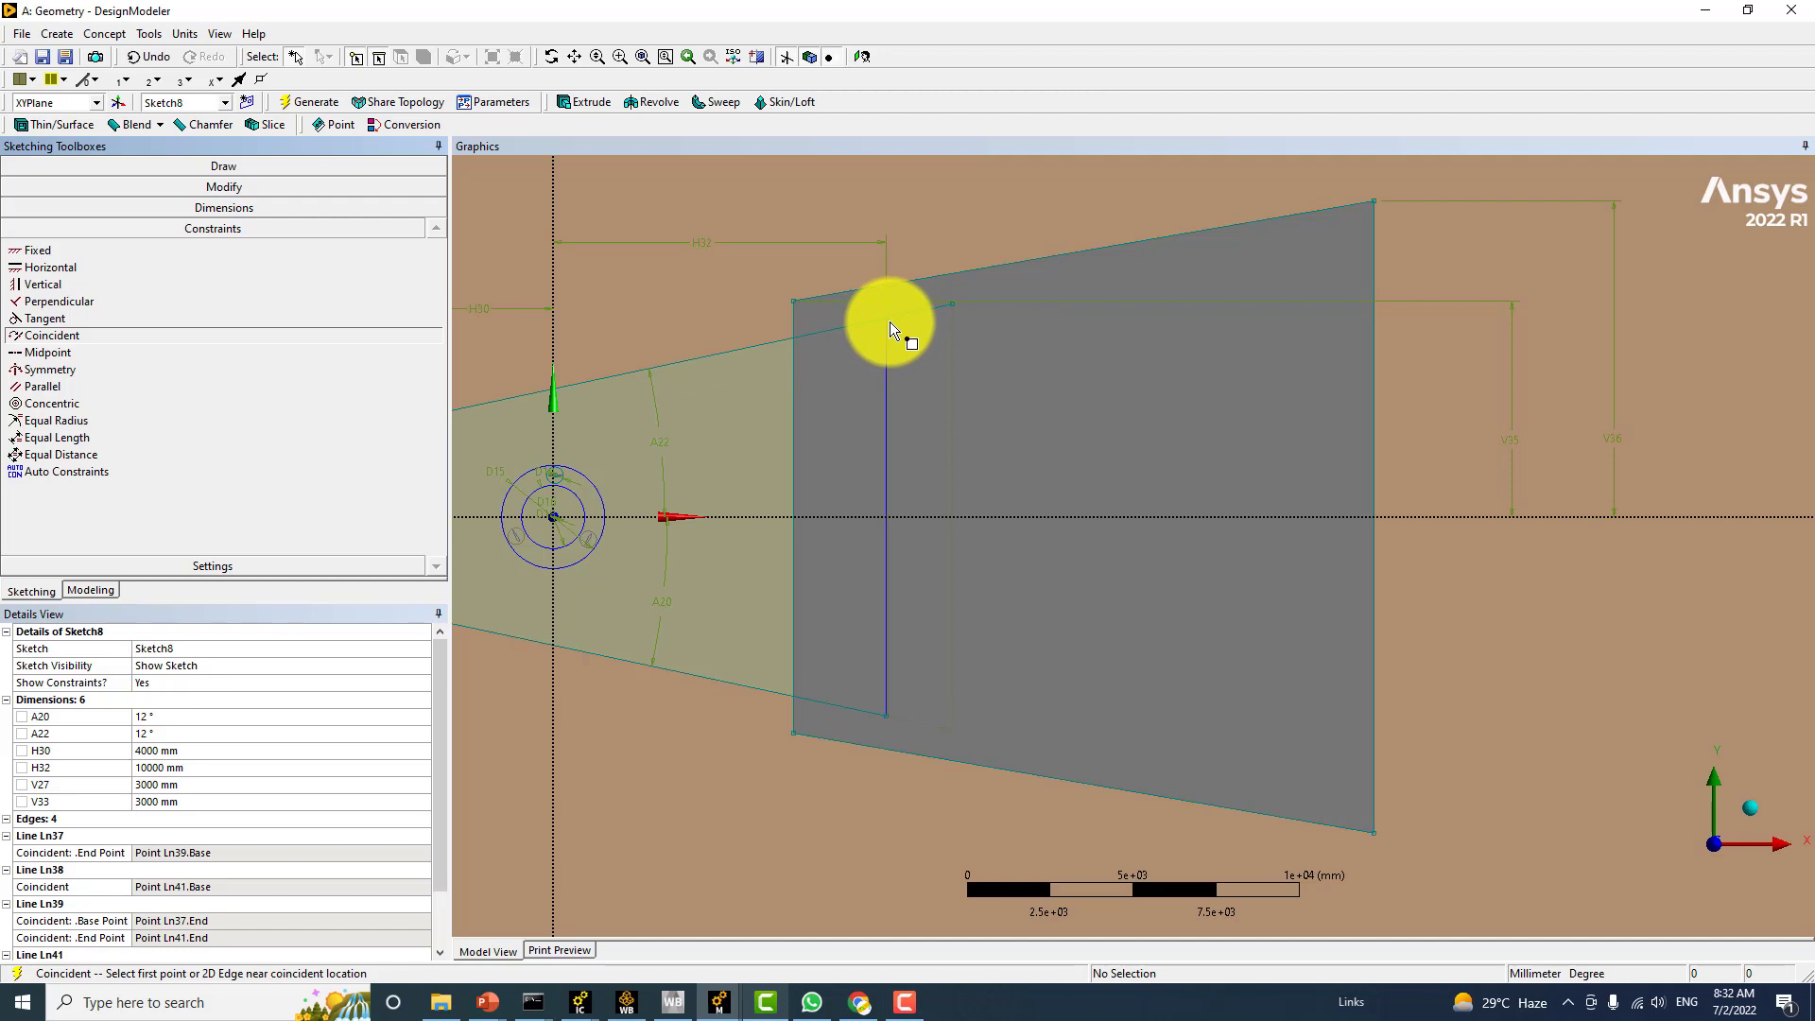
pyautogui.click(951, 304)
pyautogui.scroll(-3, 939, 406)
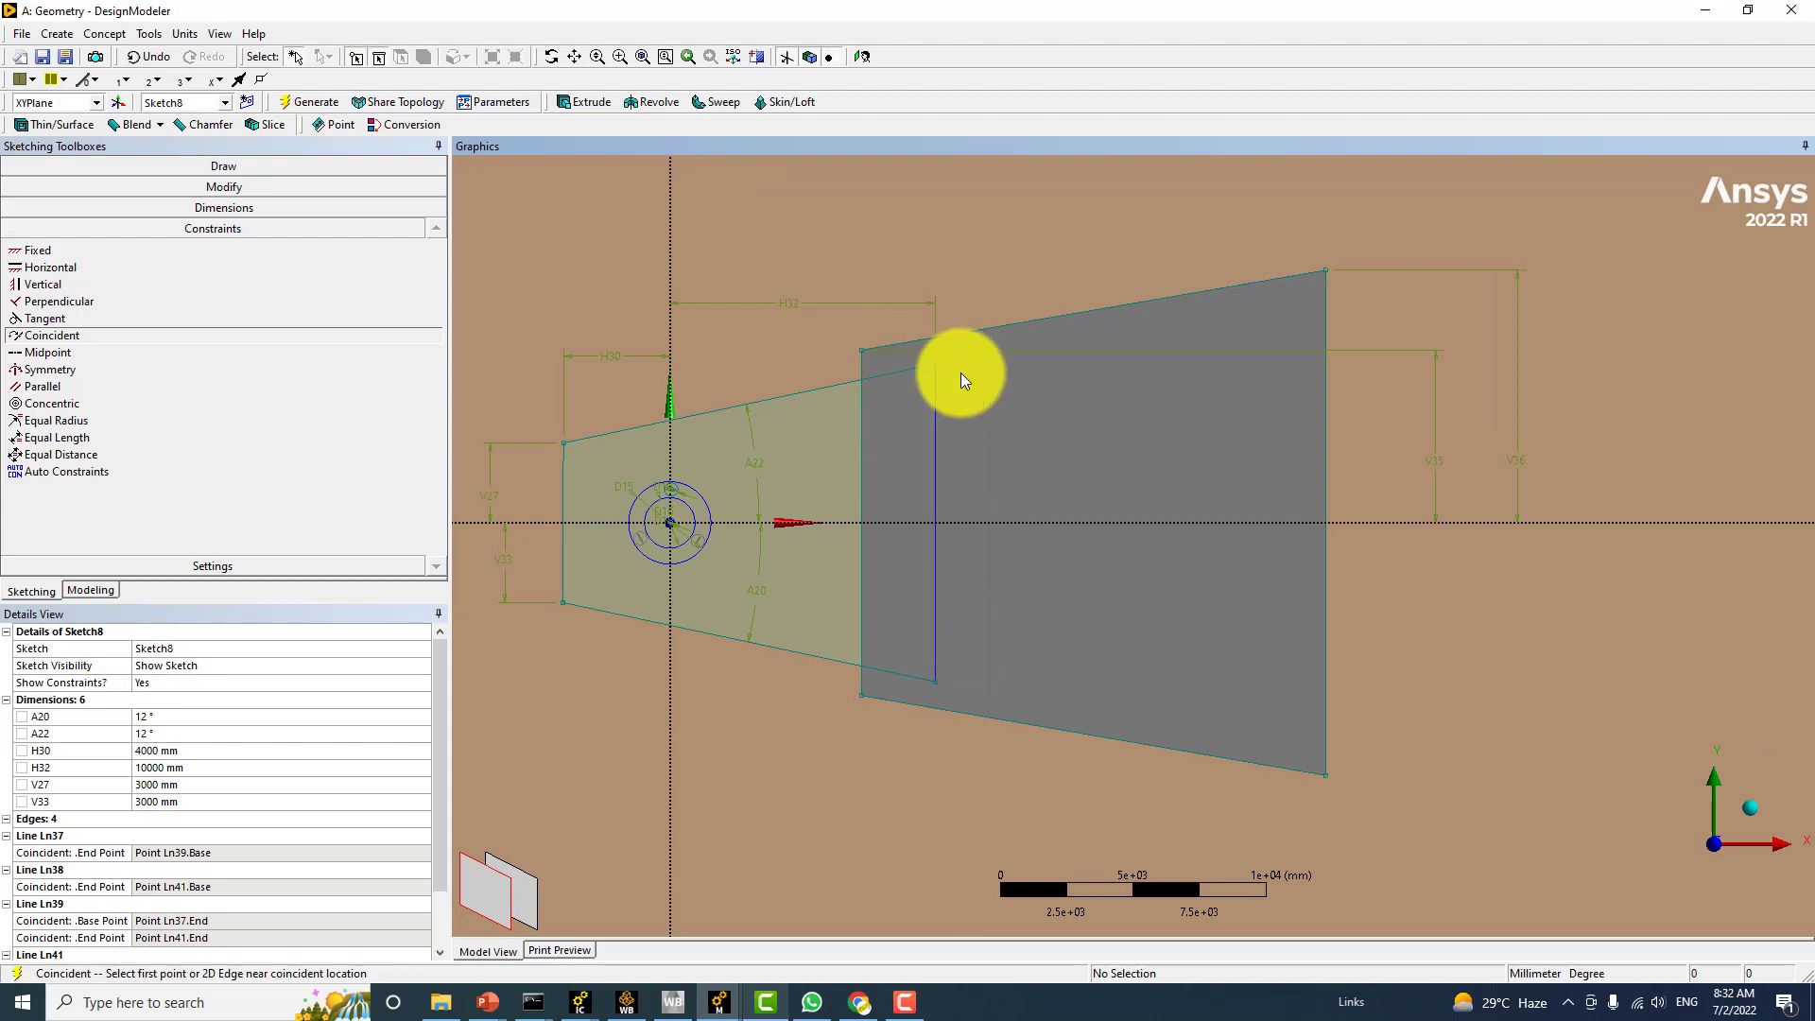
pyautogui.click(941, 366)
pyautogui.click(934, 367)
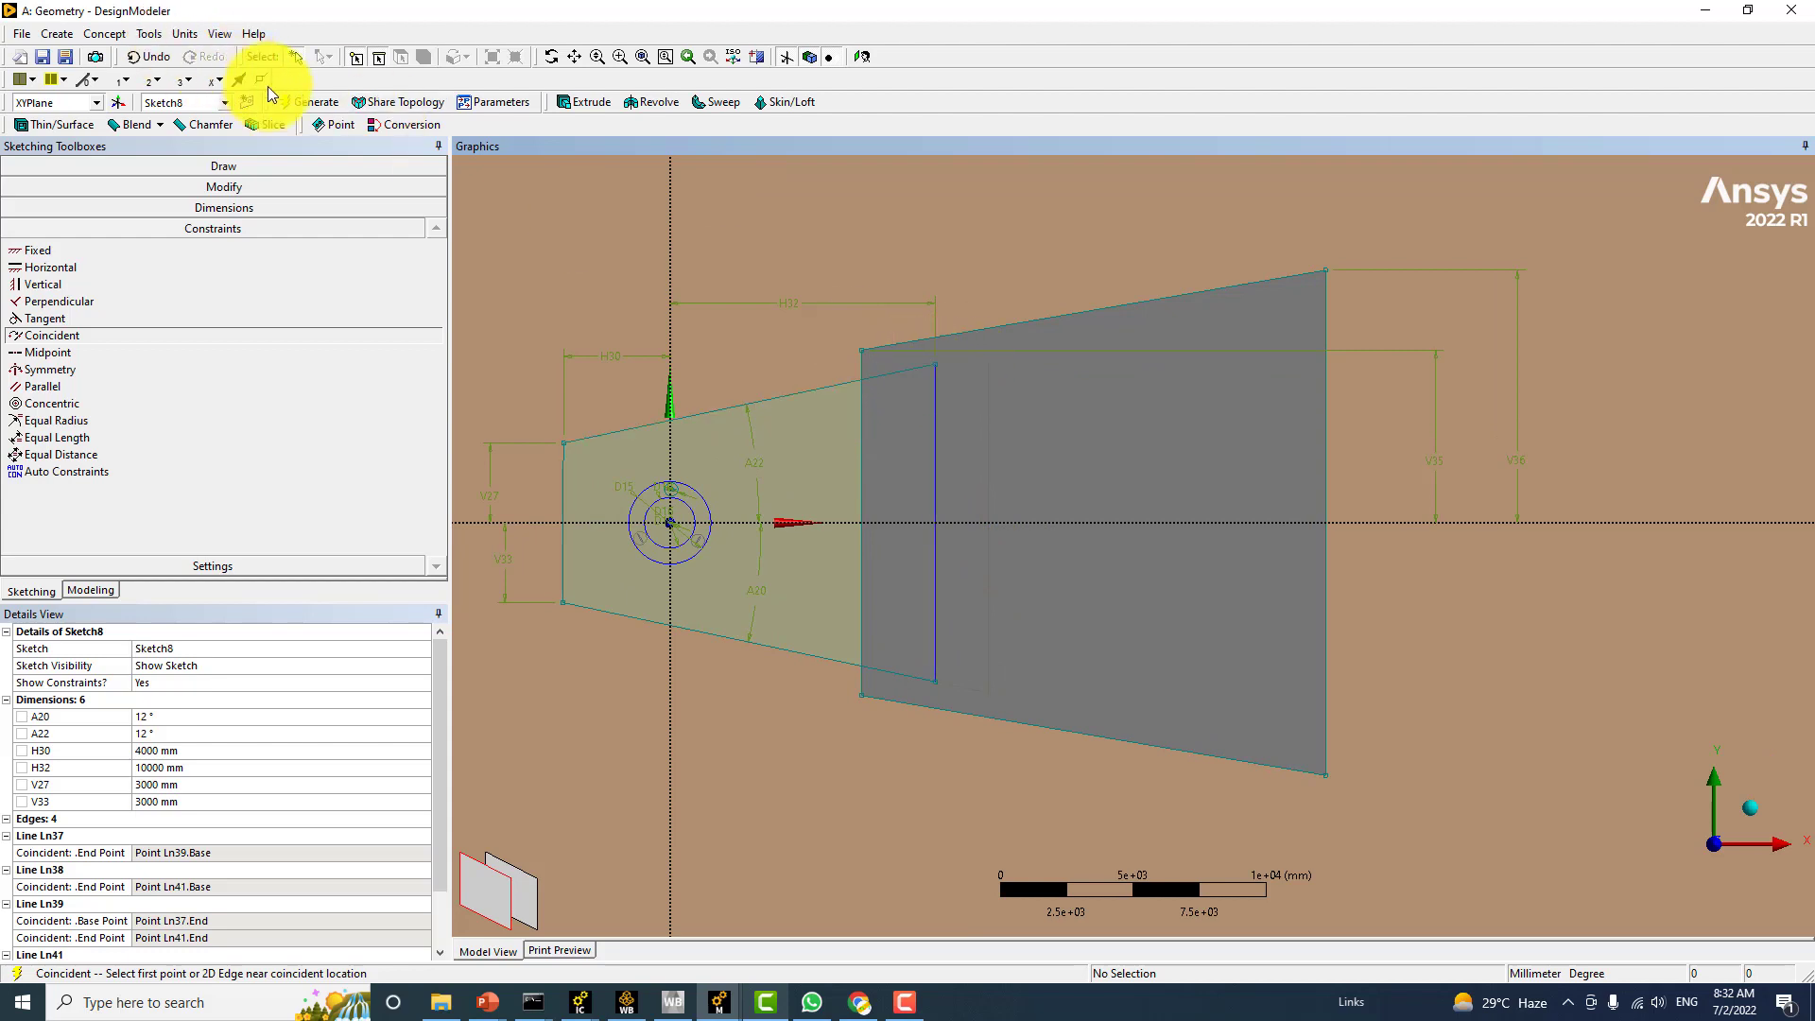
pyautogui.click(309, 104)
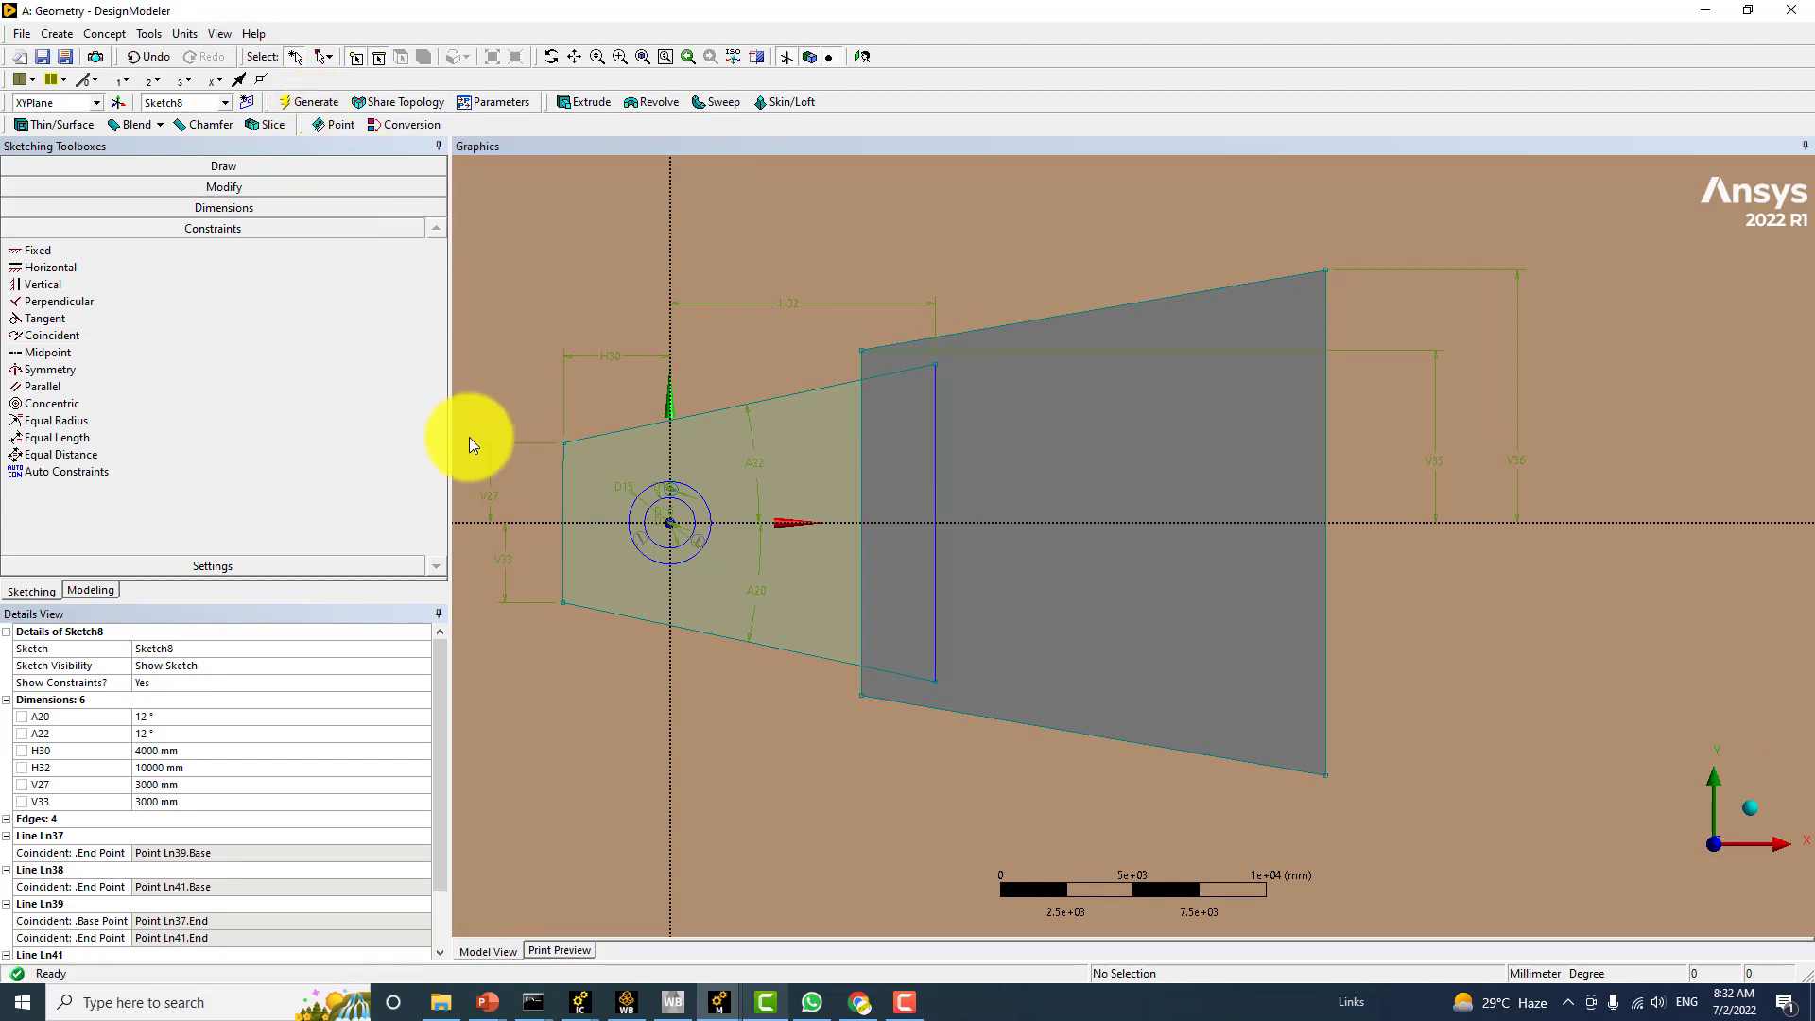
# Examine which trapezoids the surface features SurfaceSk6 and SurfaceSk7 cover within the outer domain
pyautogui.click(102, 591)
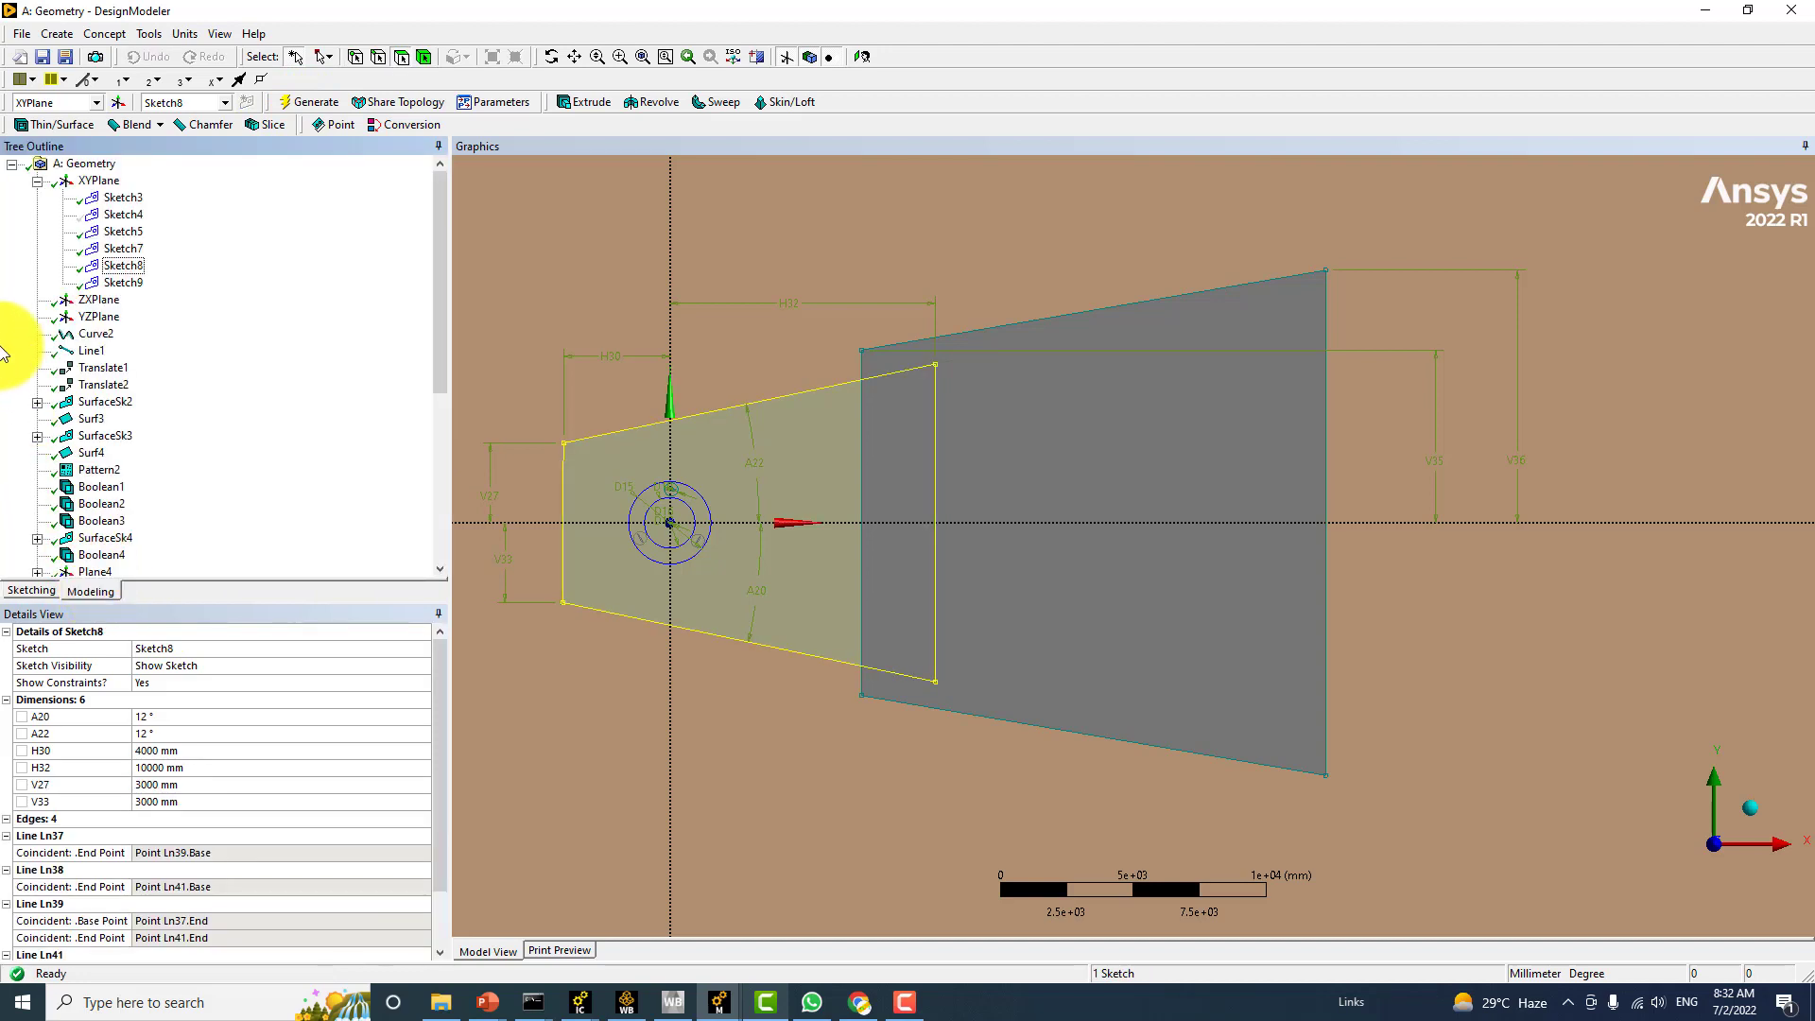
pyautogui.scroll(-6, 132, 463)
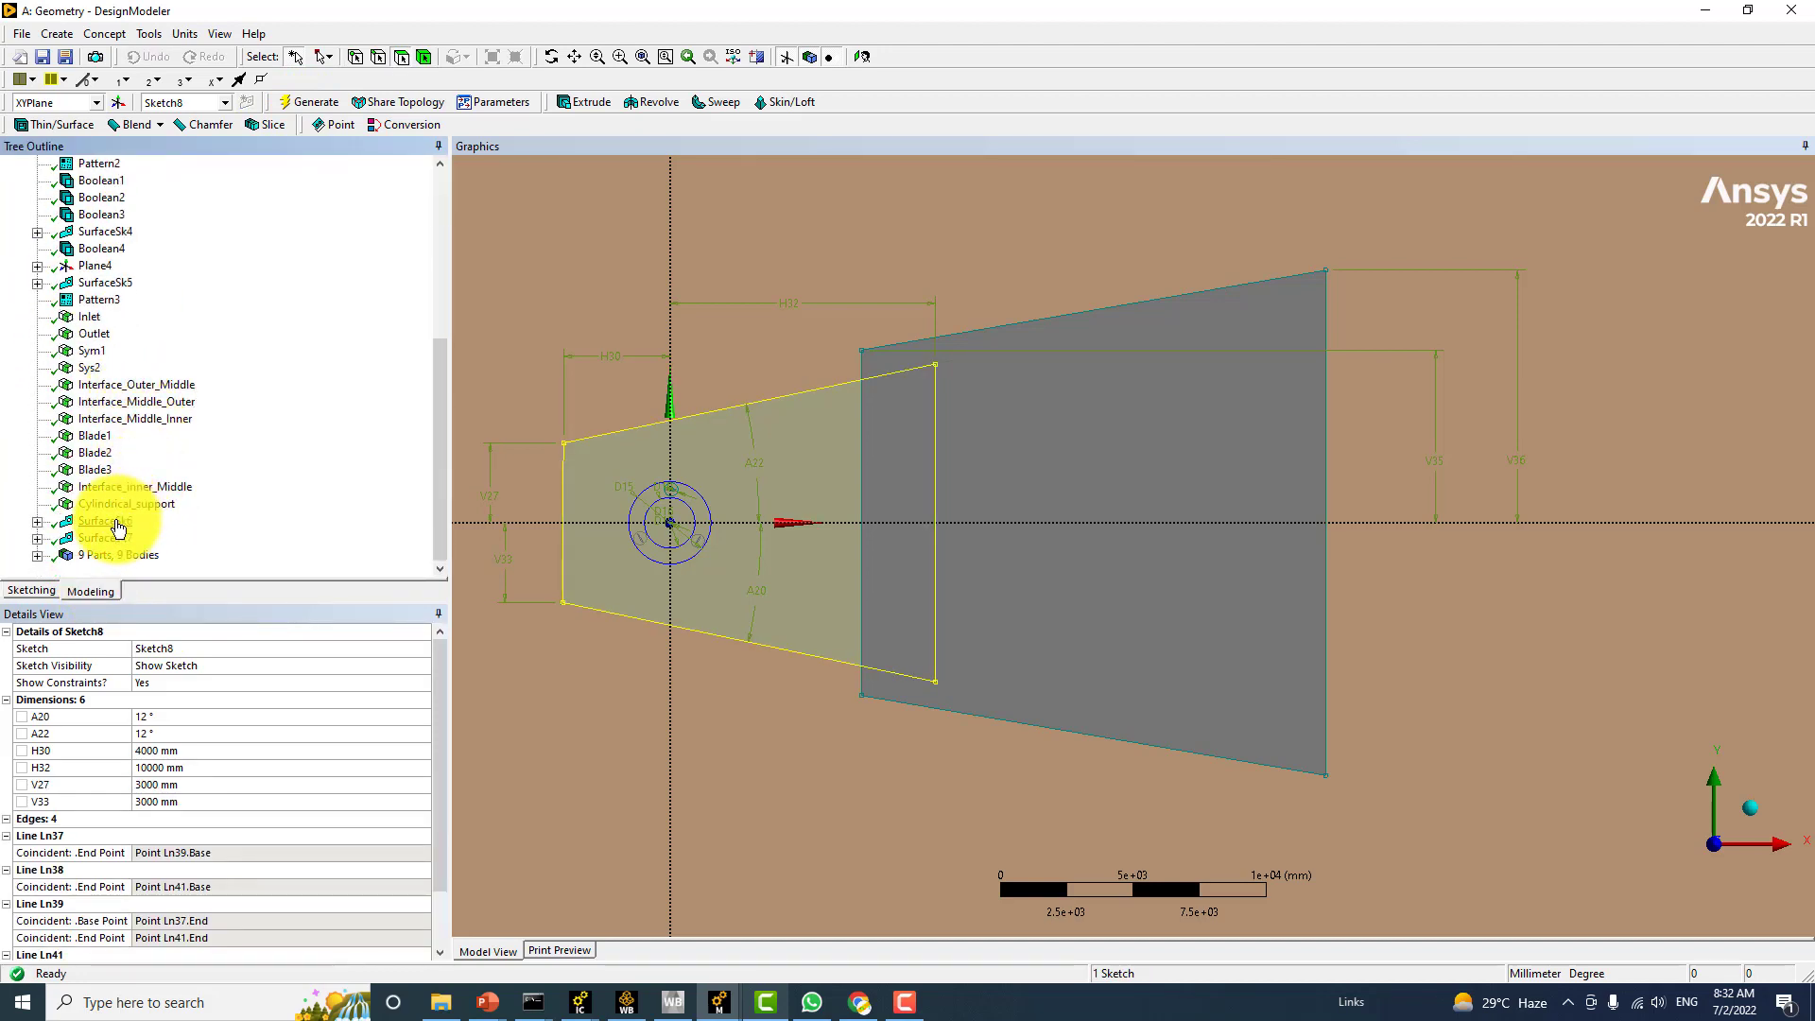
pyautogui.click(97, 522)
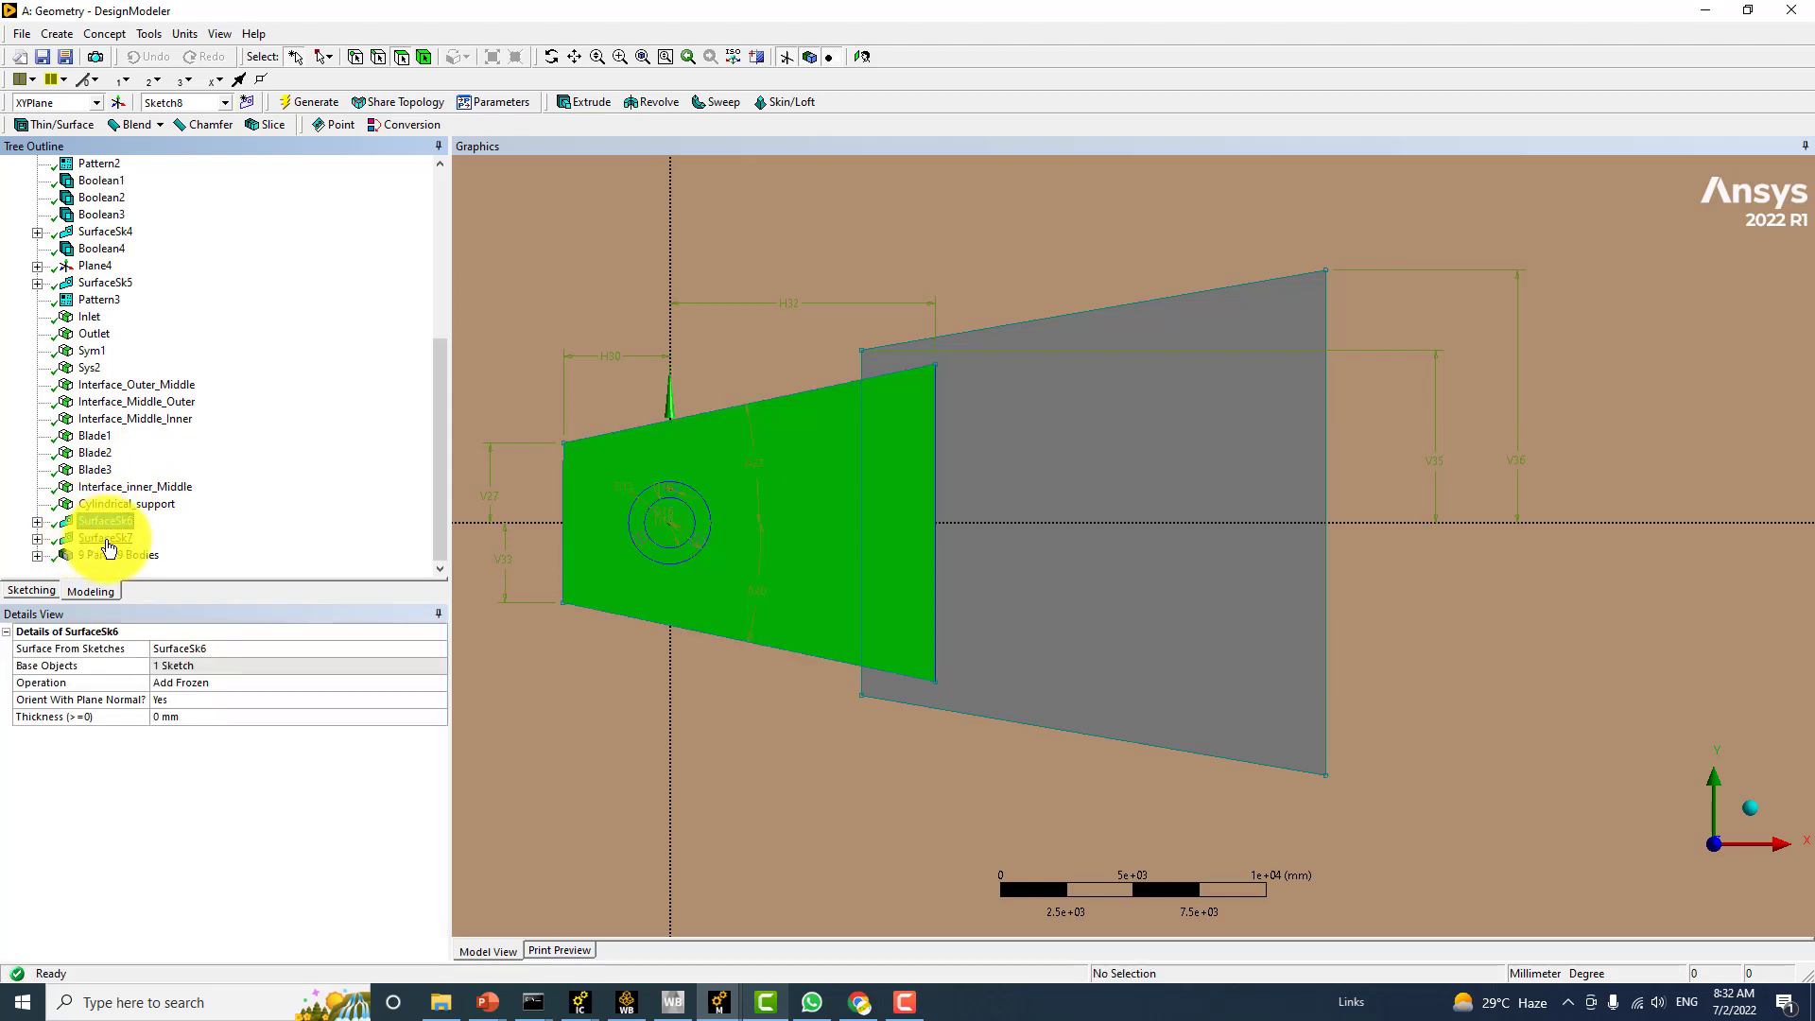
pyautogui.click(106, 538)
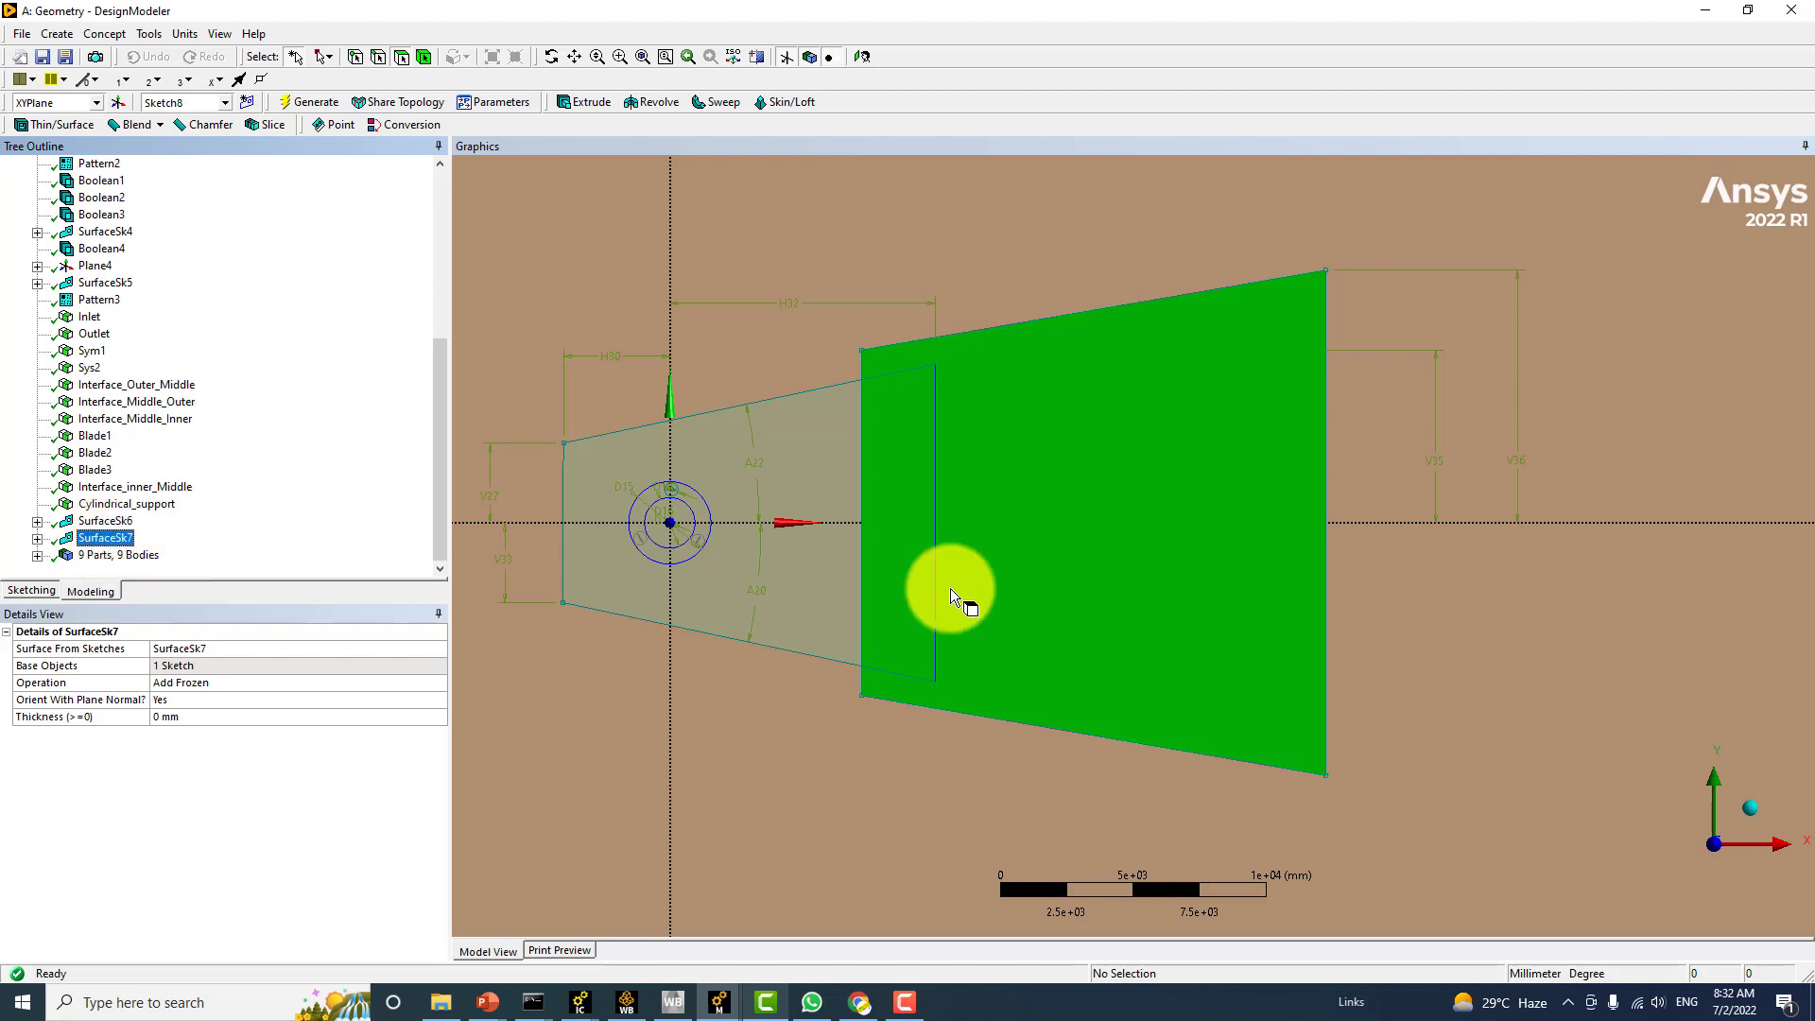
pyautogui.scroll(-3, 950, 587)
pyautogui.keyDown('ctrl'); pyautogui.moveTo(950, 586); pyautogui.dragTo(844, 538, button='middle'); pyautogui.keyUp('ctrl')
pyautogui.keyDown('ctrl'); pyautogui.moveTo(883, 473); pyautogui.dragTo(863, 507, button='middle'); pyautogui.keyUp('ctrl')
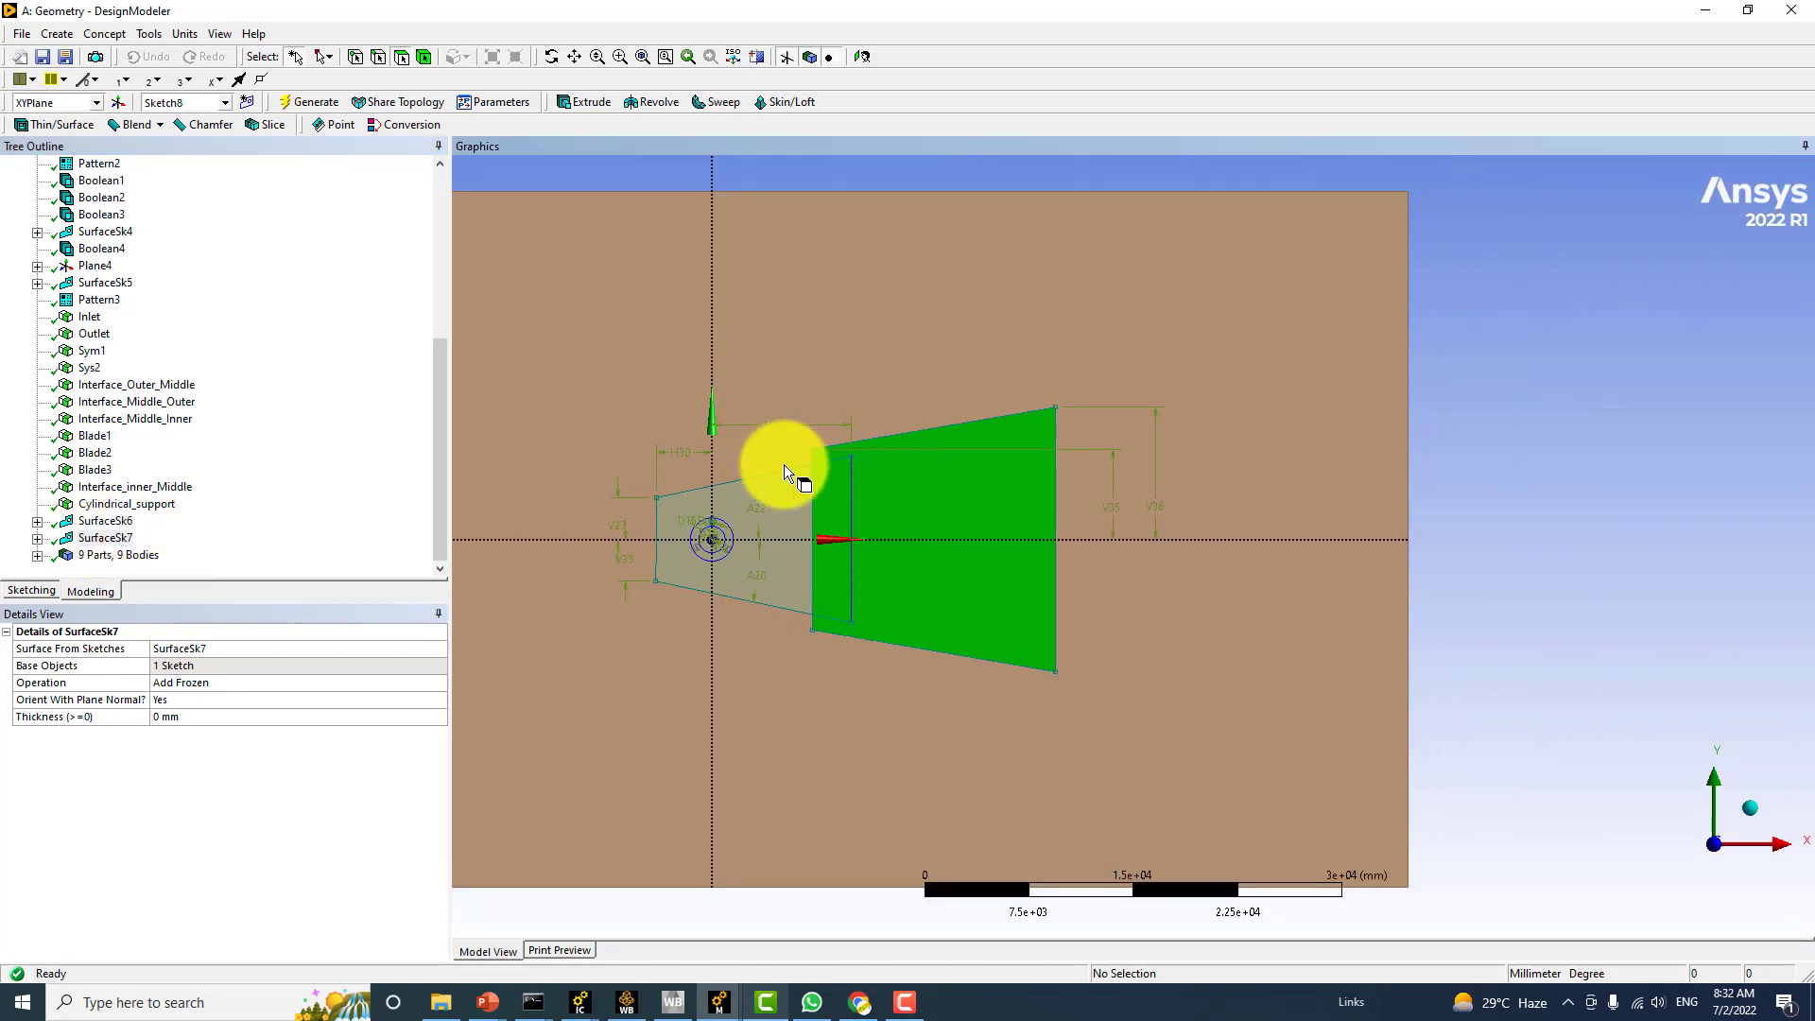
# Rename the surface body of the smaller trapezoid around the circles as BOI_Wake1
pyautogui.click(37, 555)
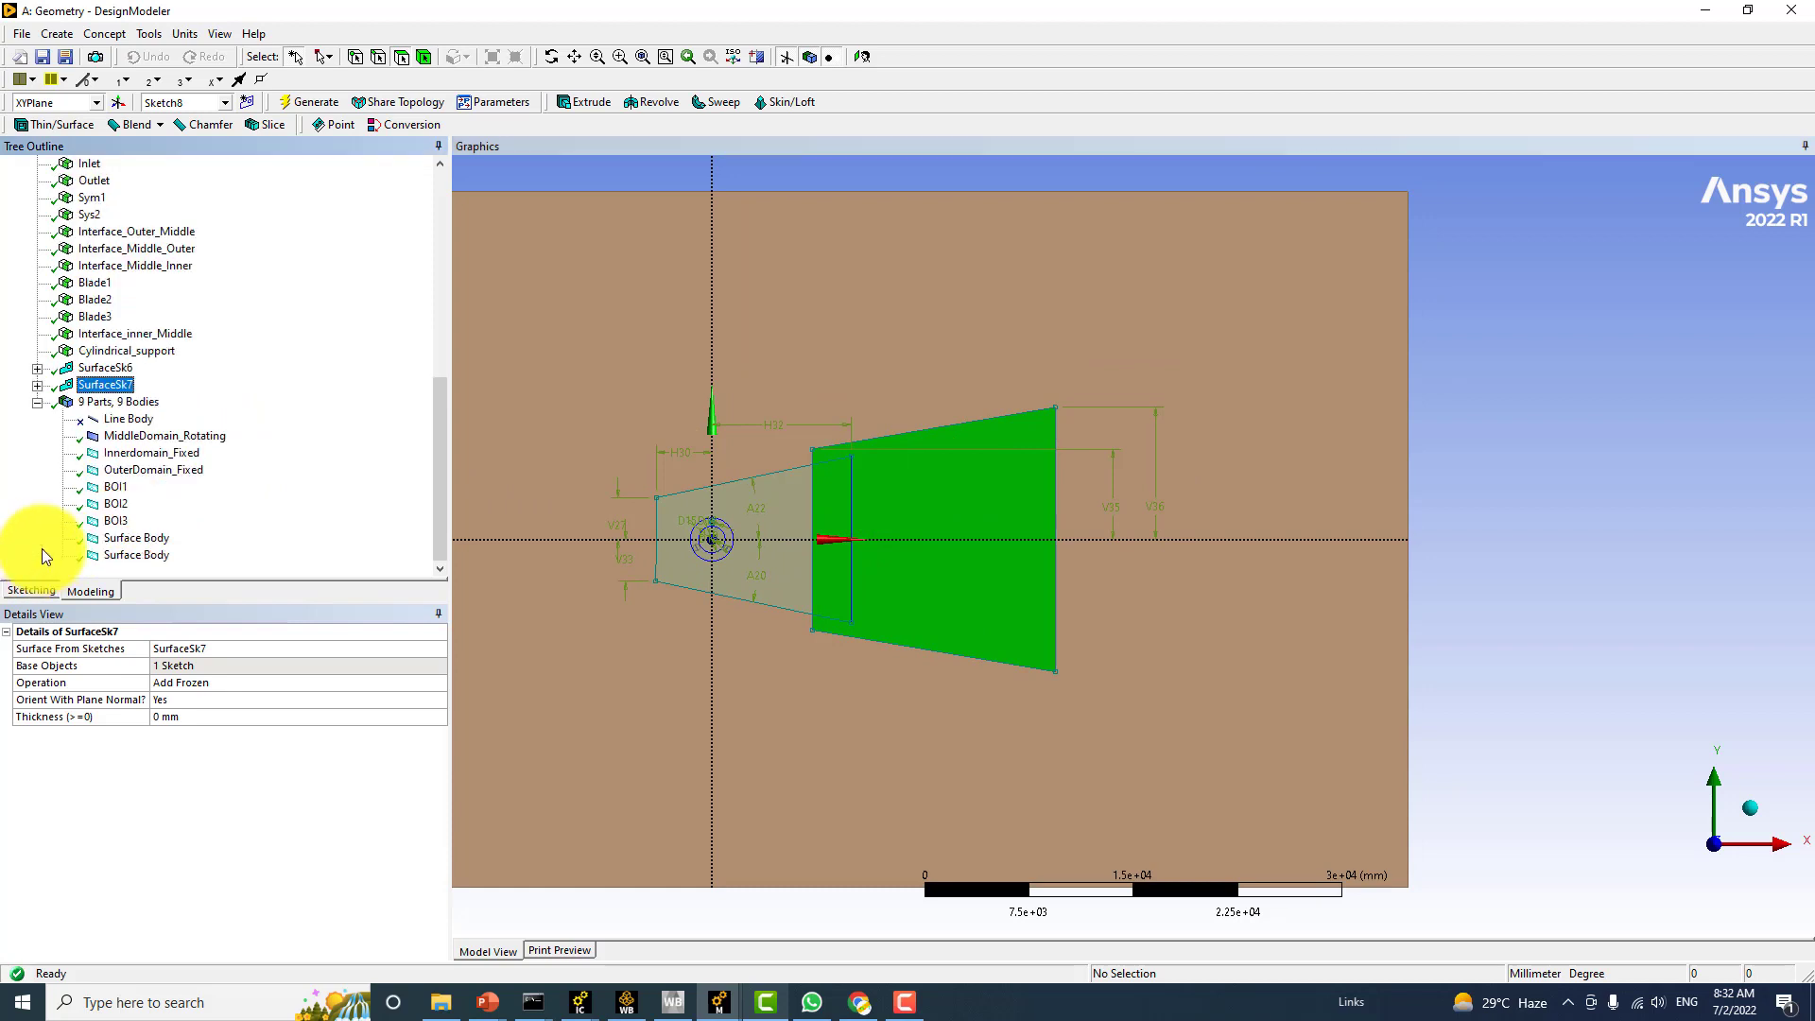
pyautogui.click(132, 541)
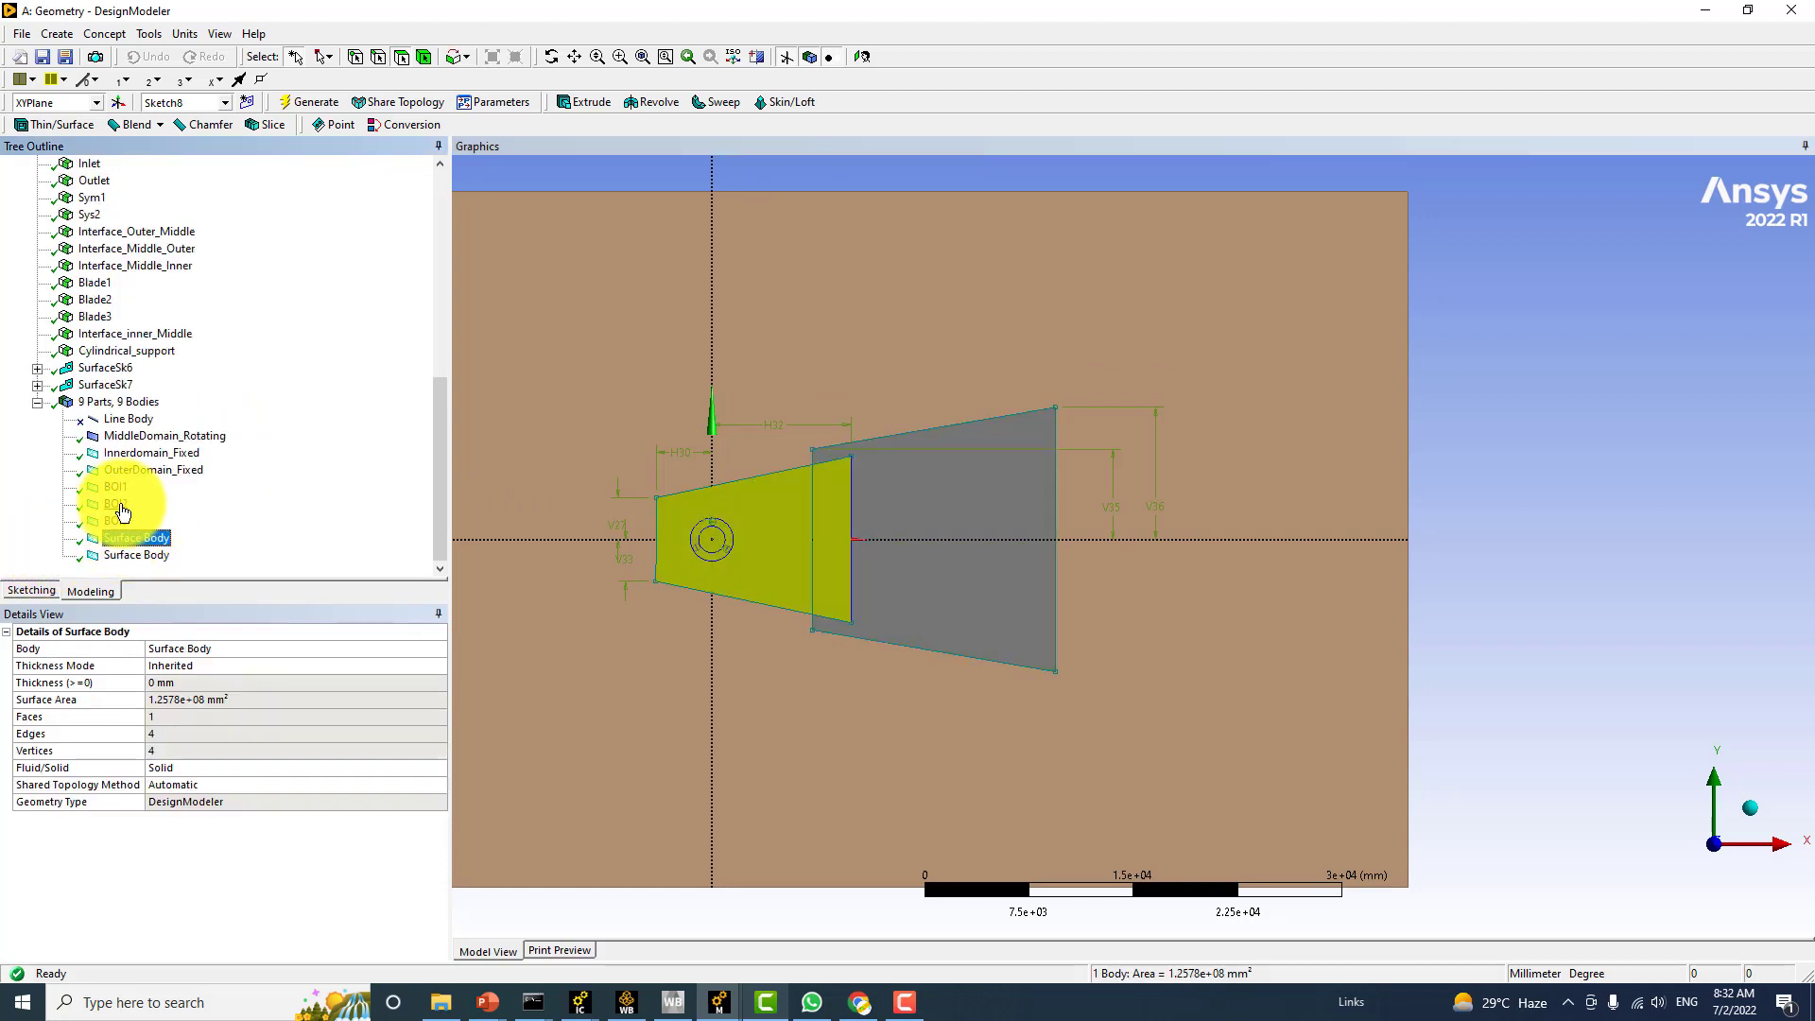
pyautogui.scroll(5, 486, 527)
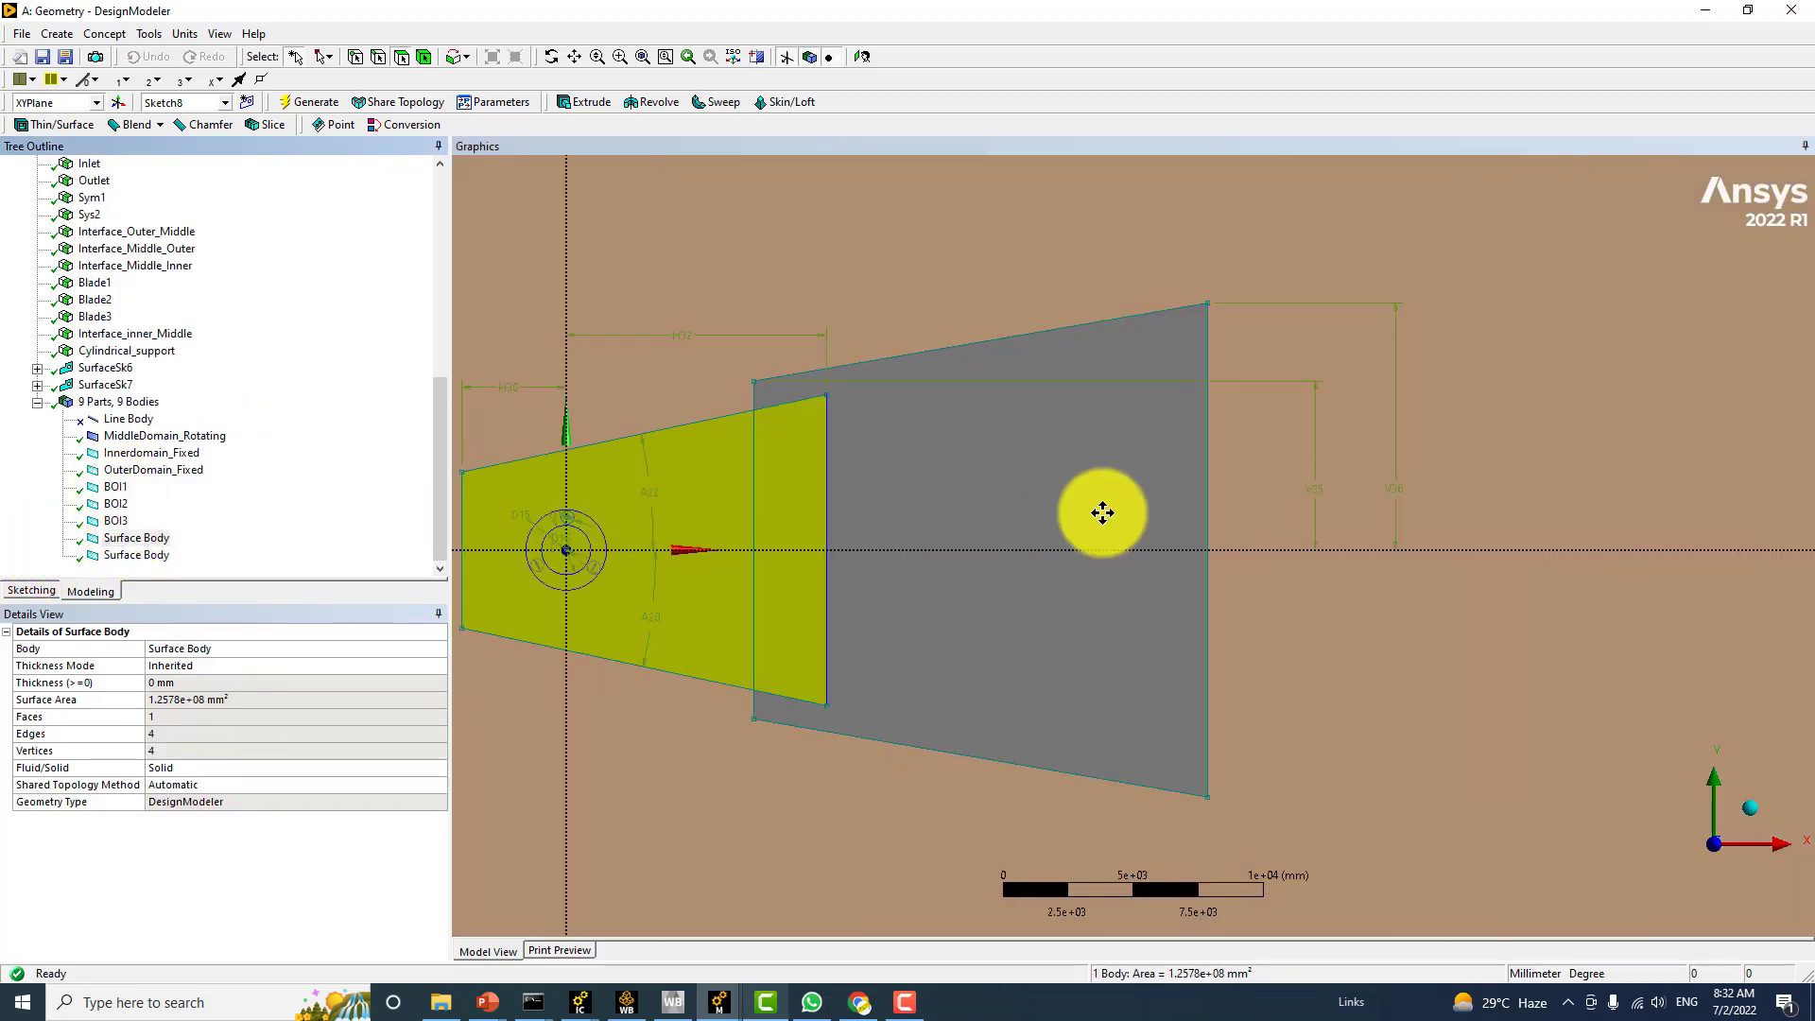
pyautogui.scroll(5, 911, 553)
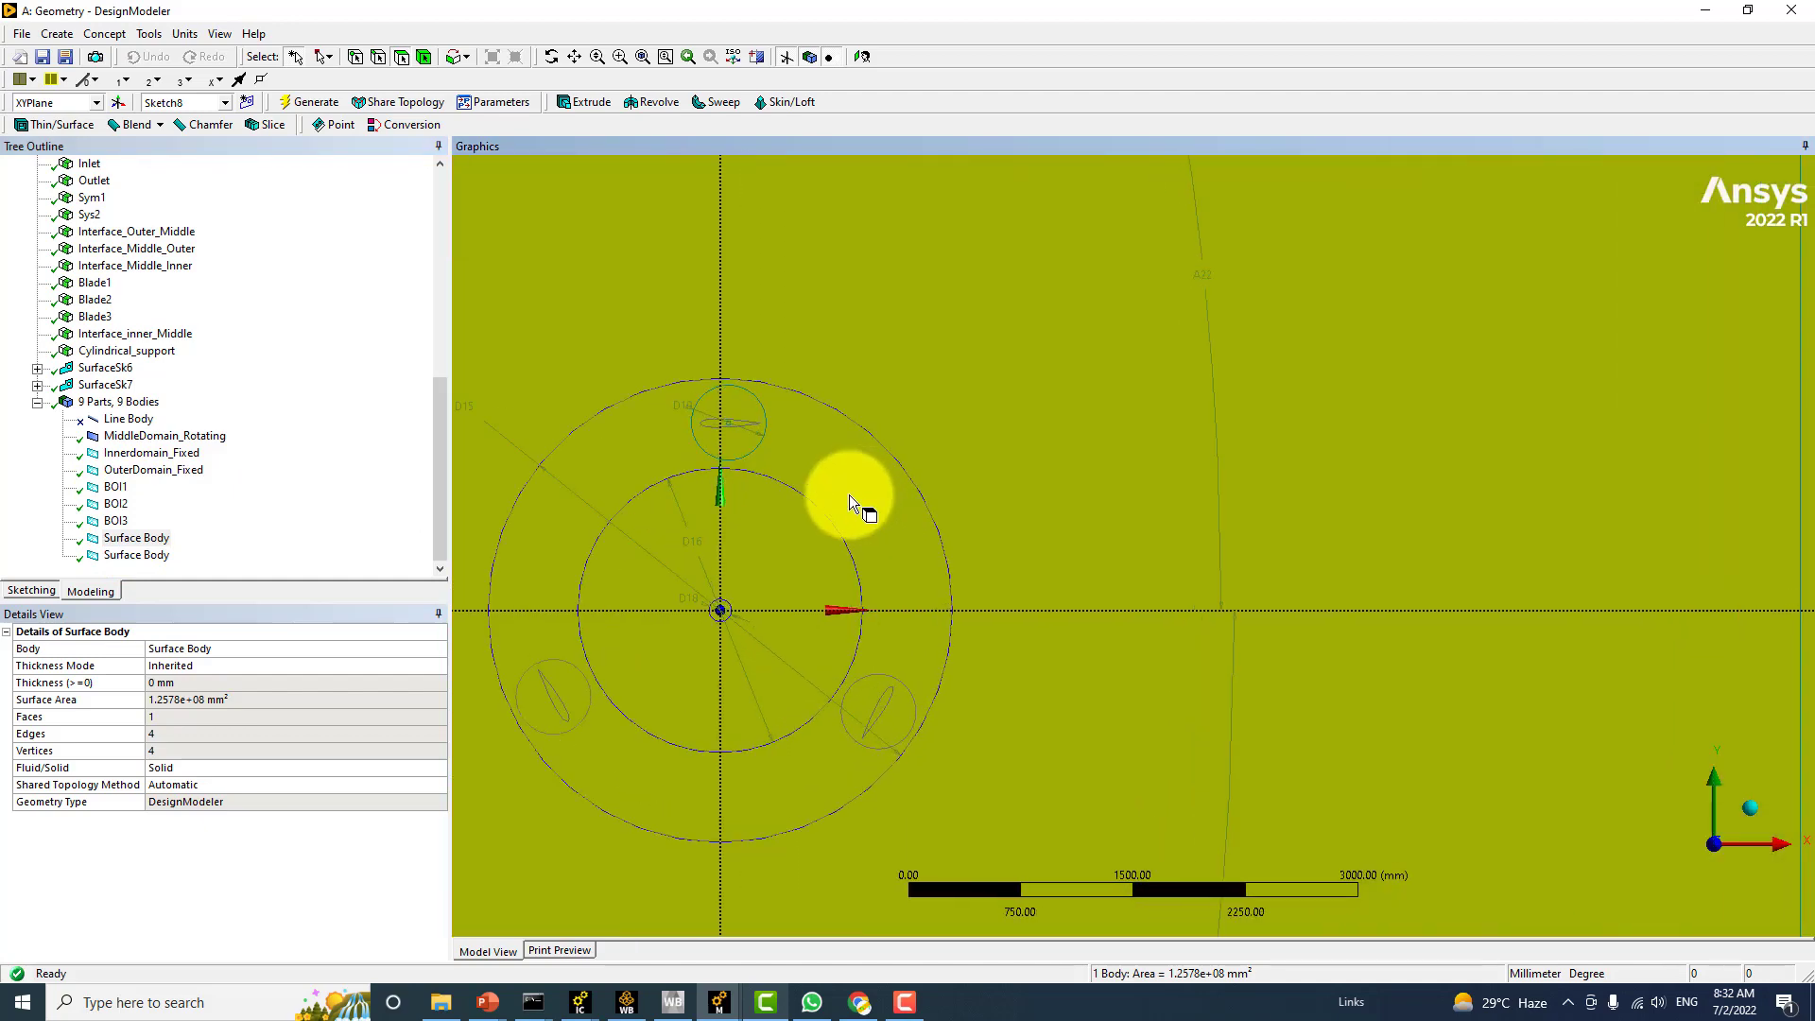
pyautogui.scroll(-5, 1215, 680)
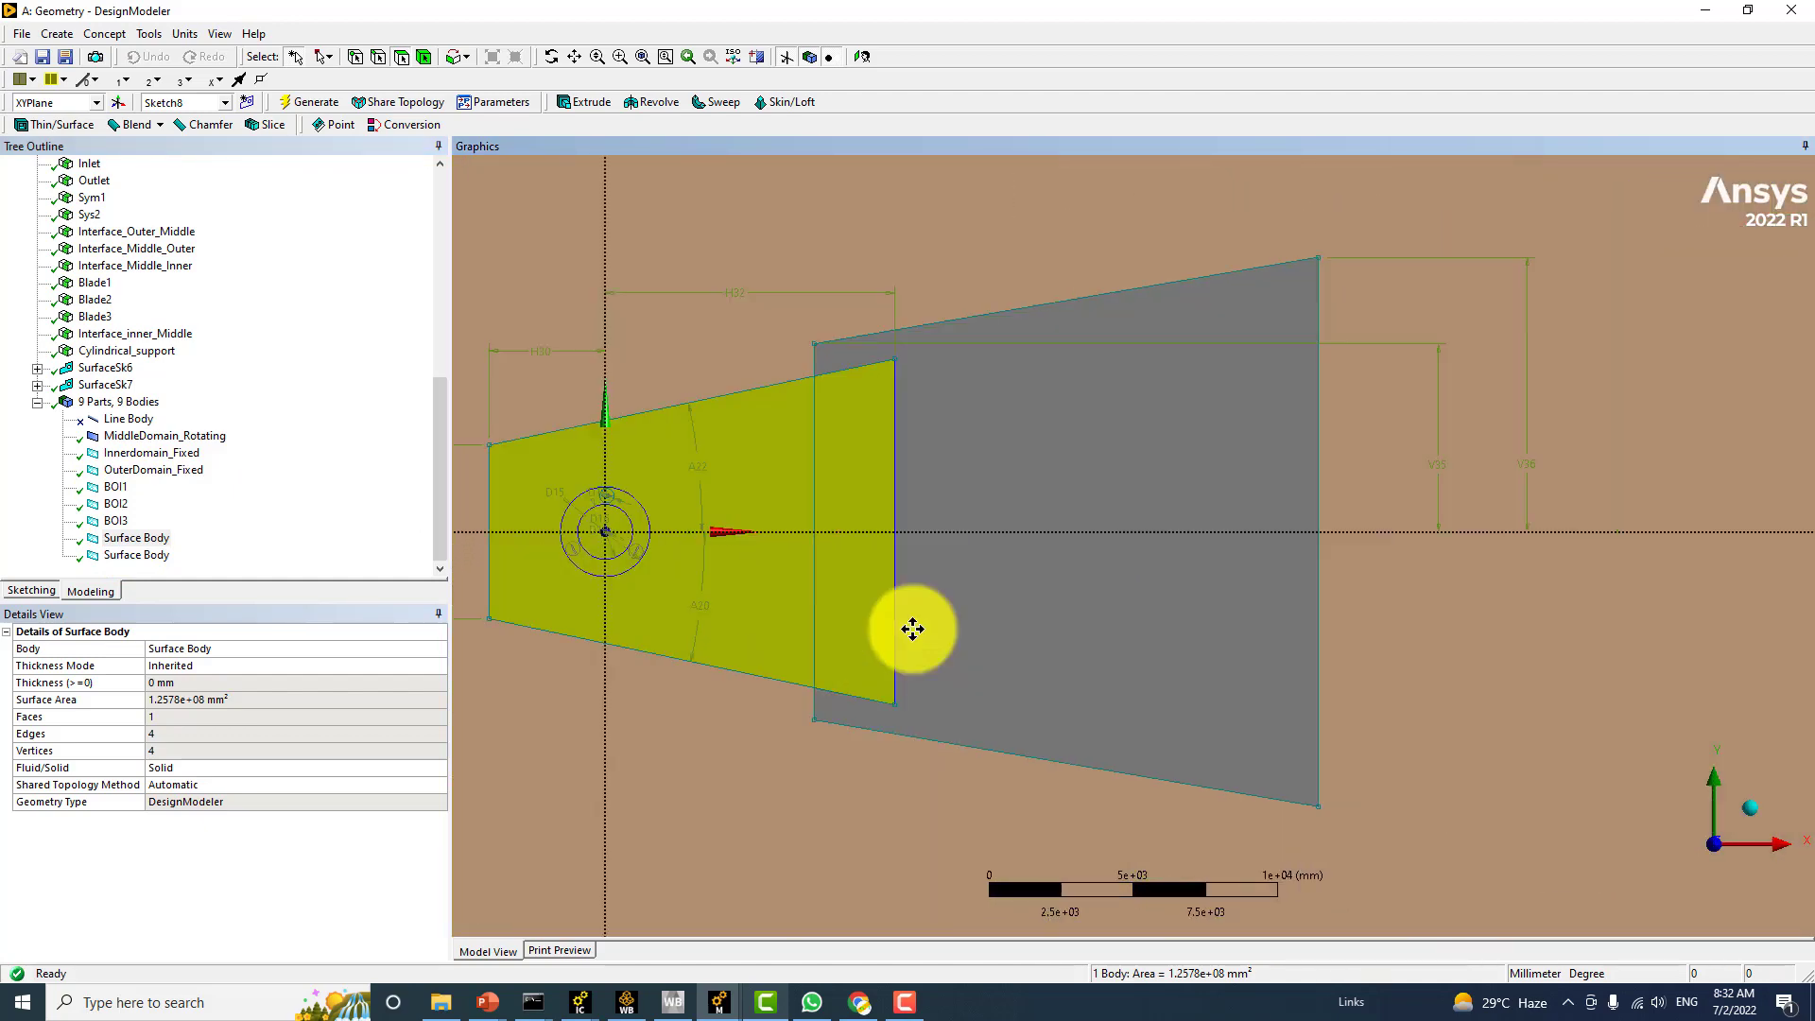
pyautogui.rightClick(153, 539)
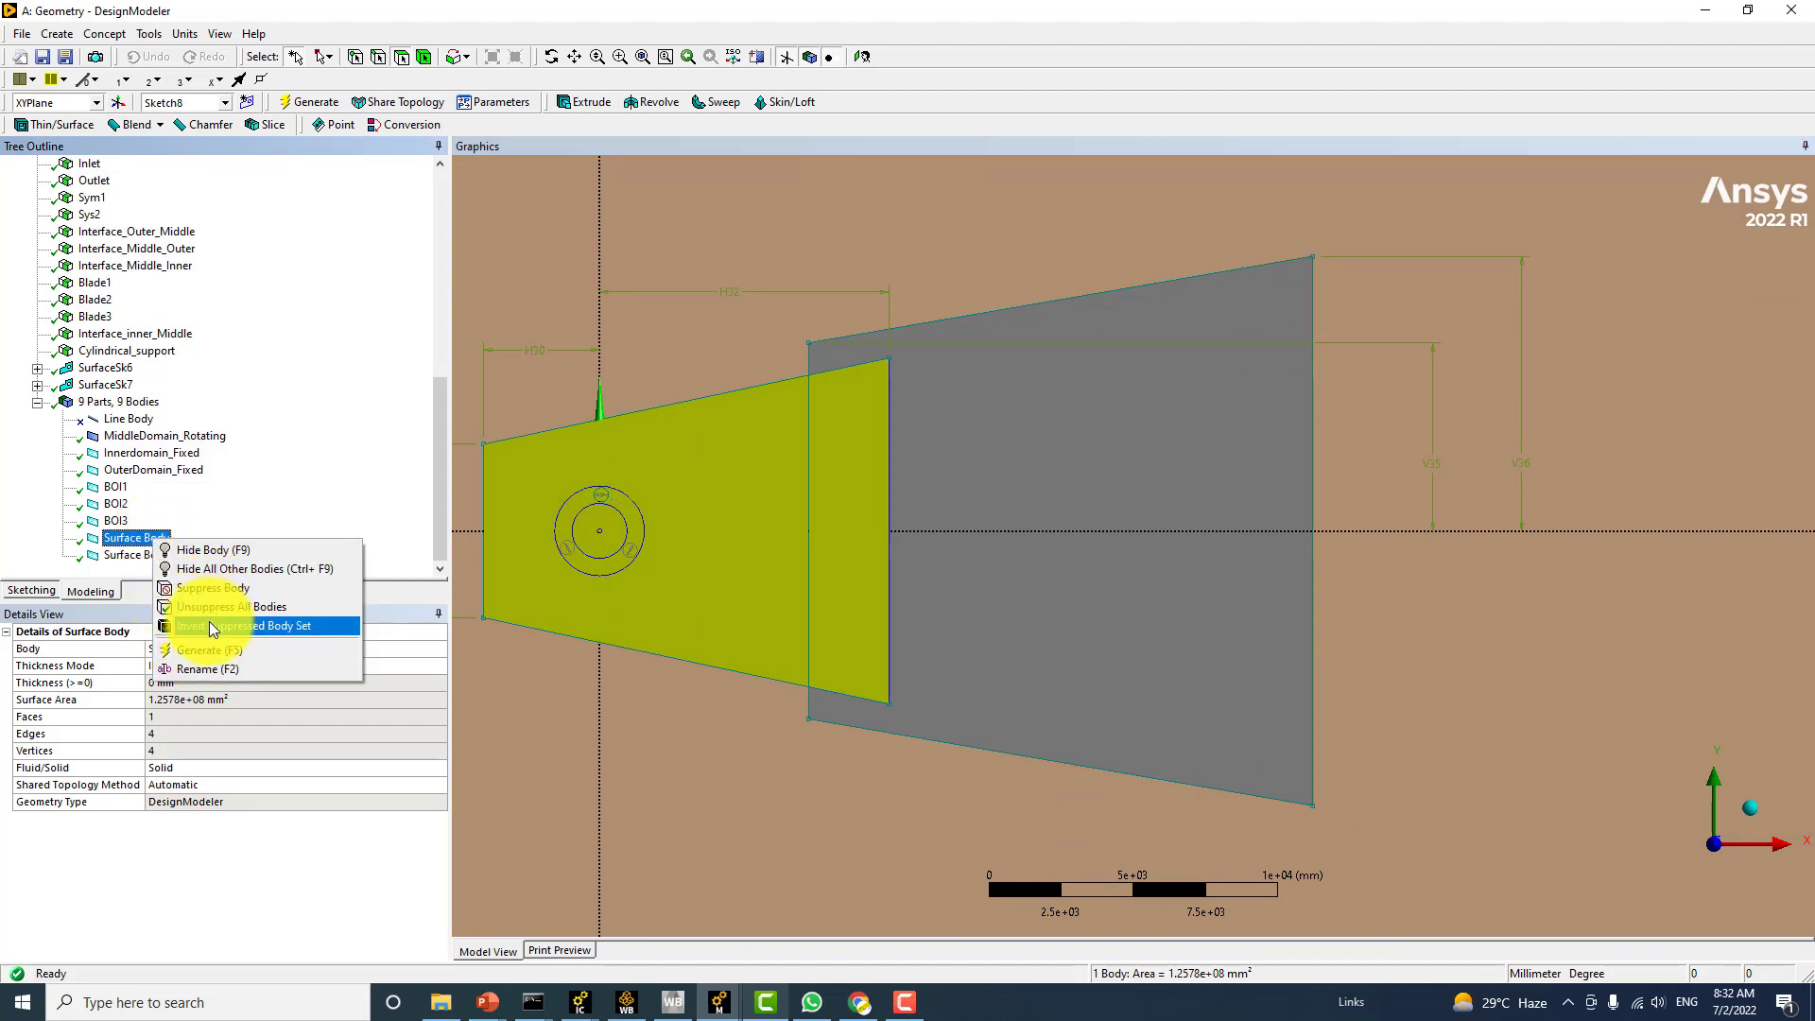
pyautogui.click(207, 666)
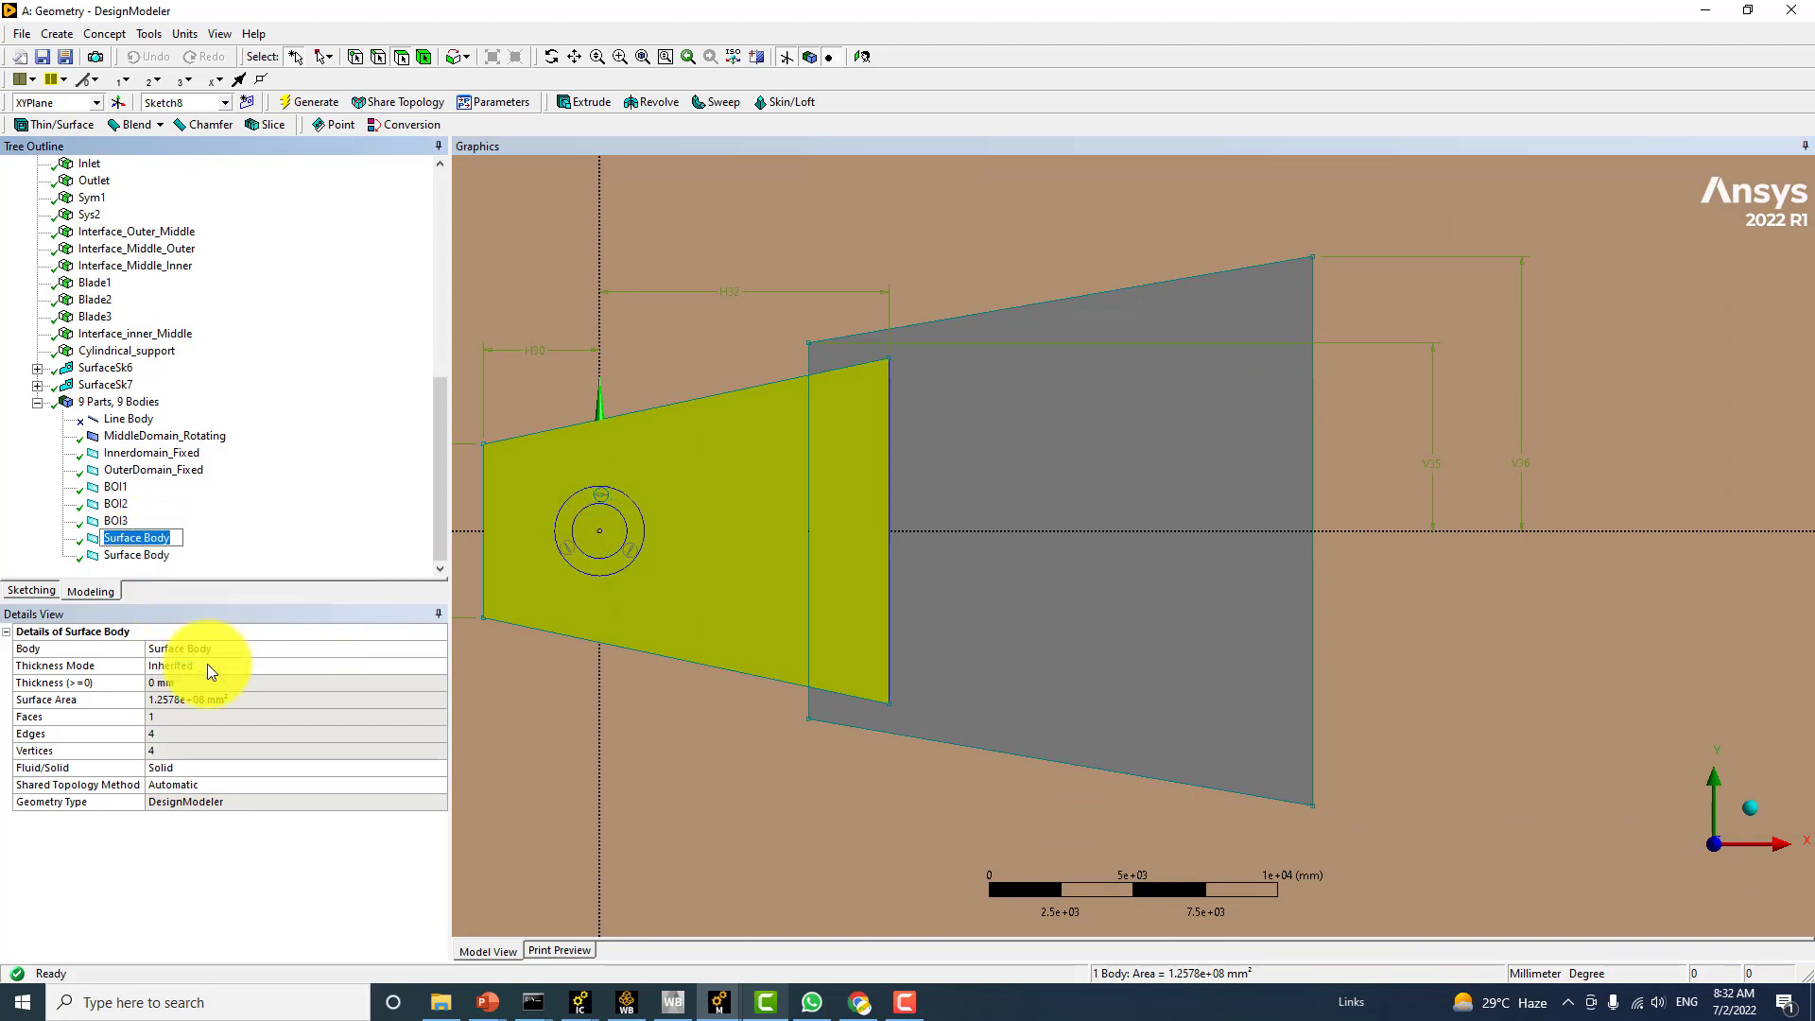
pyautogui.write('BO')
pyautogui.write('I')
pyautogui.write('1_')
pyautogui.press('BackSpace')
pyautogui.press('BackSpace')
pyautogui.press('BackSpace')
pyautogui.write('I_Wake1')
pyautogui.press('Return')
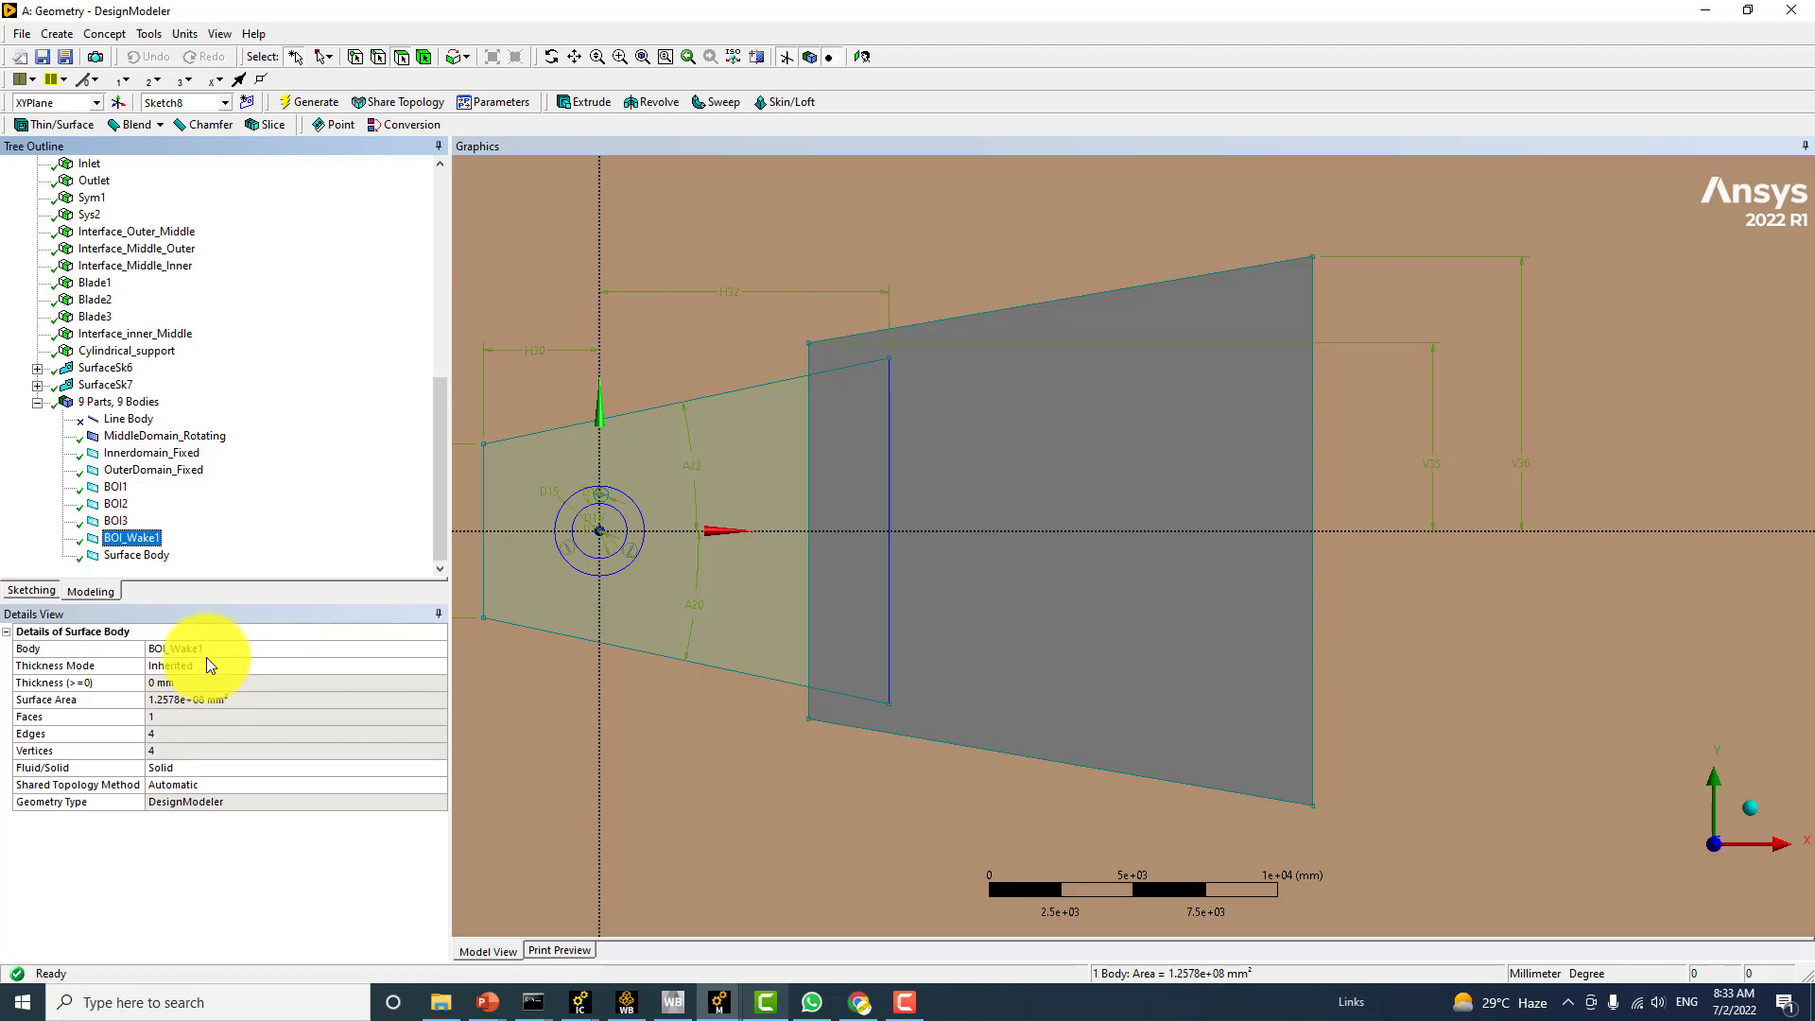
# Rename the larger downstream trapezoid's surface body as BOI_Wake2 and save the project
pyautogui.rightClick(146, 554)
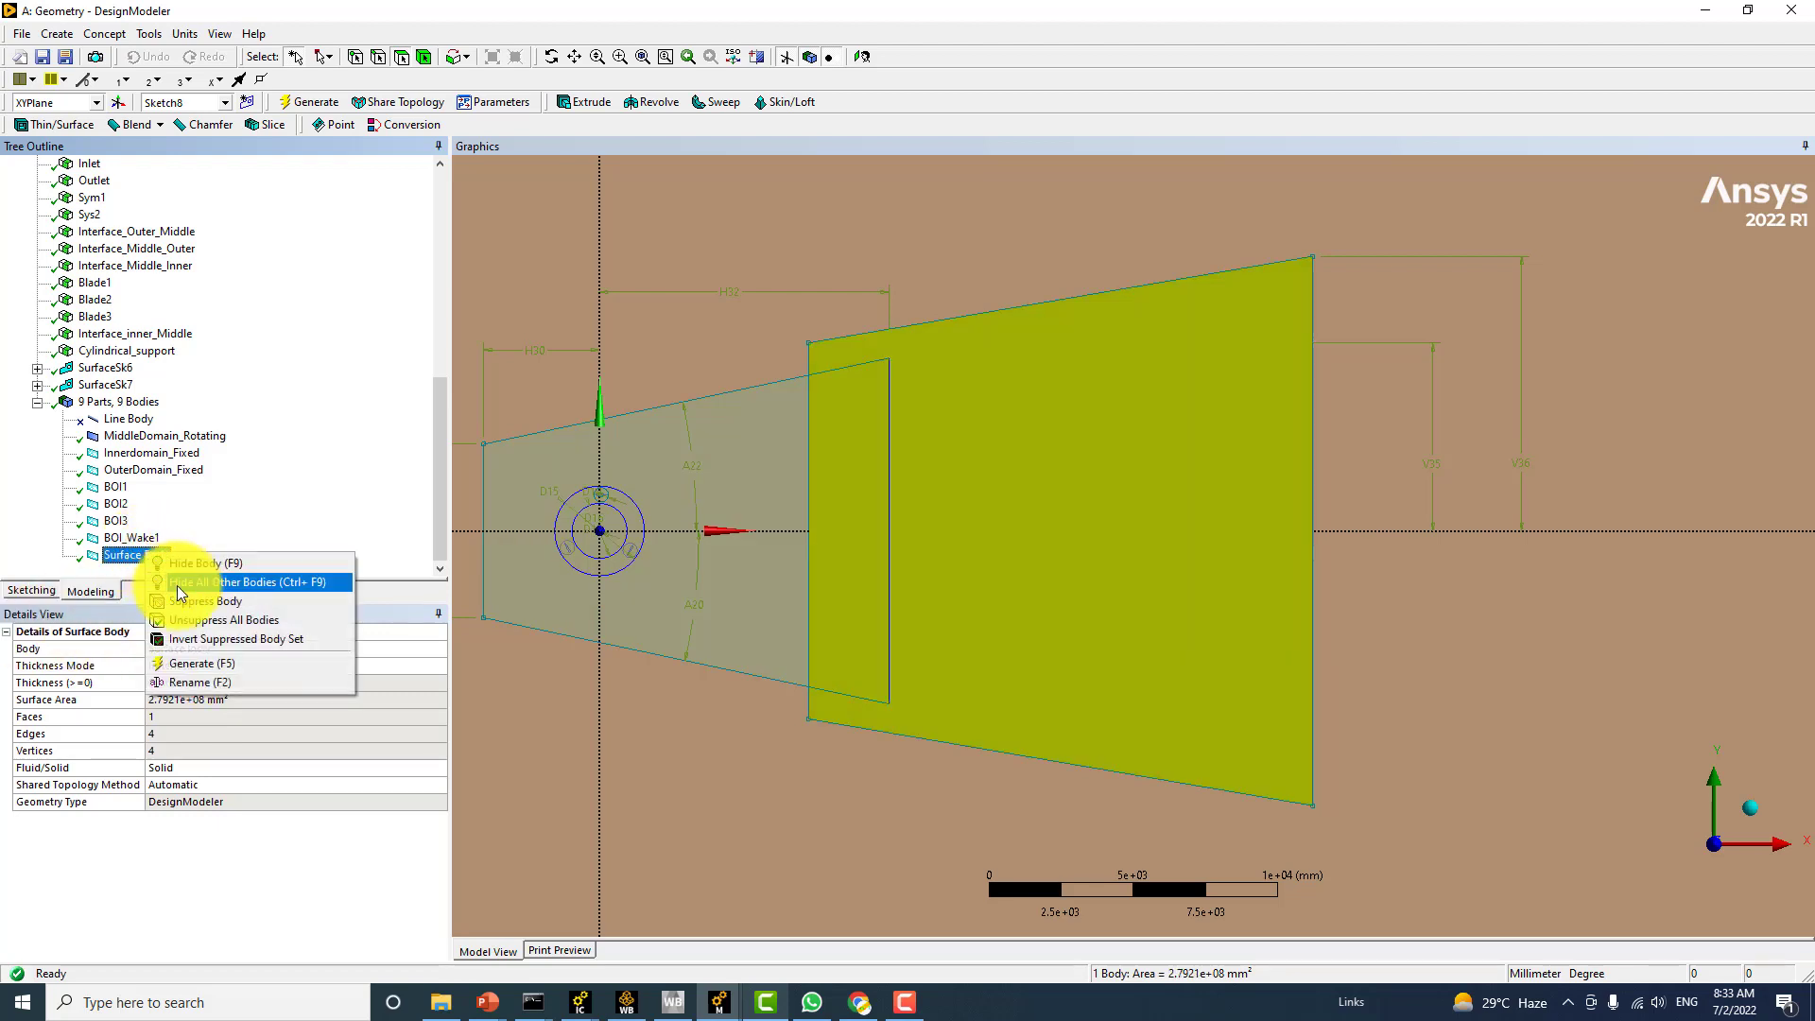
pyautogui.click(190, 682)
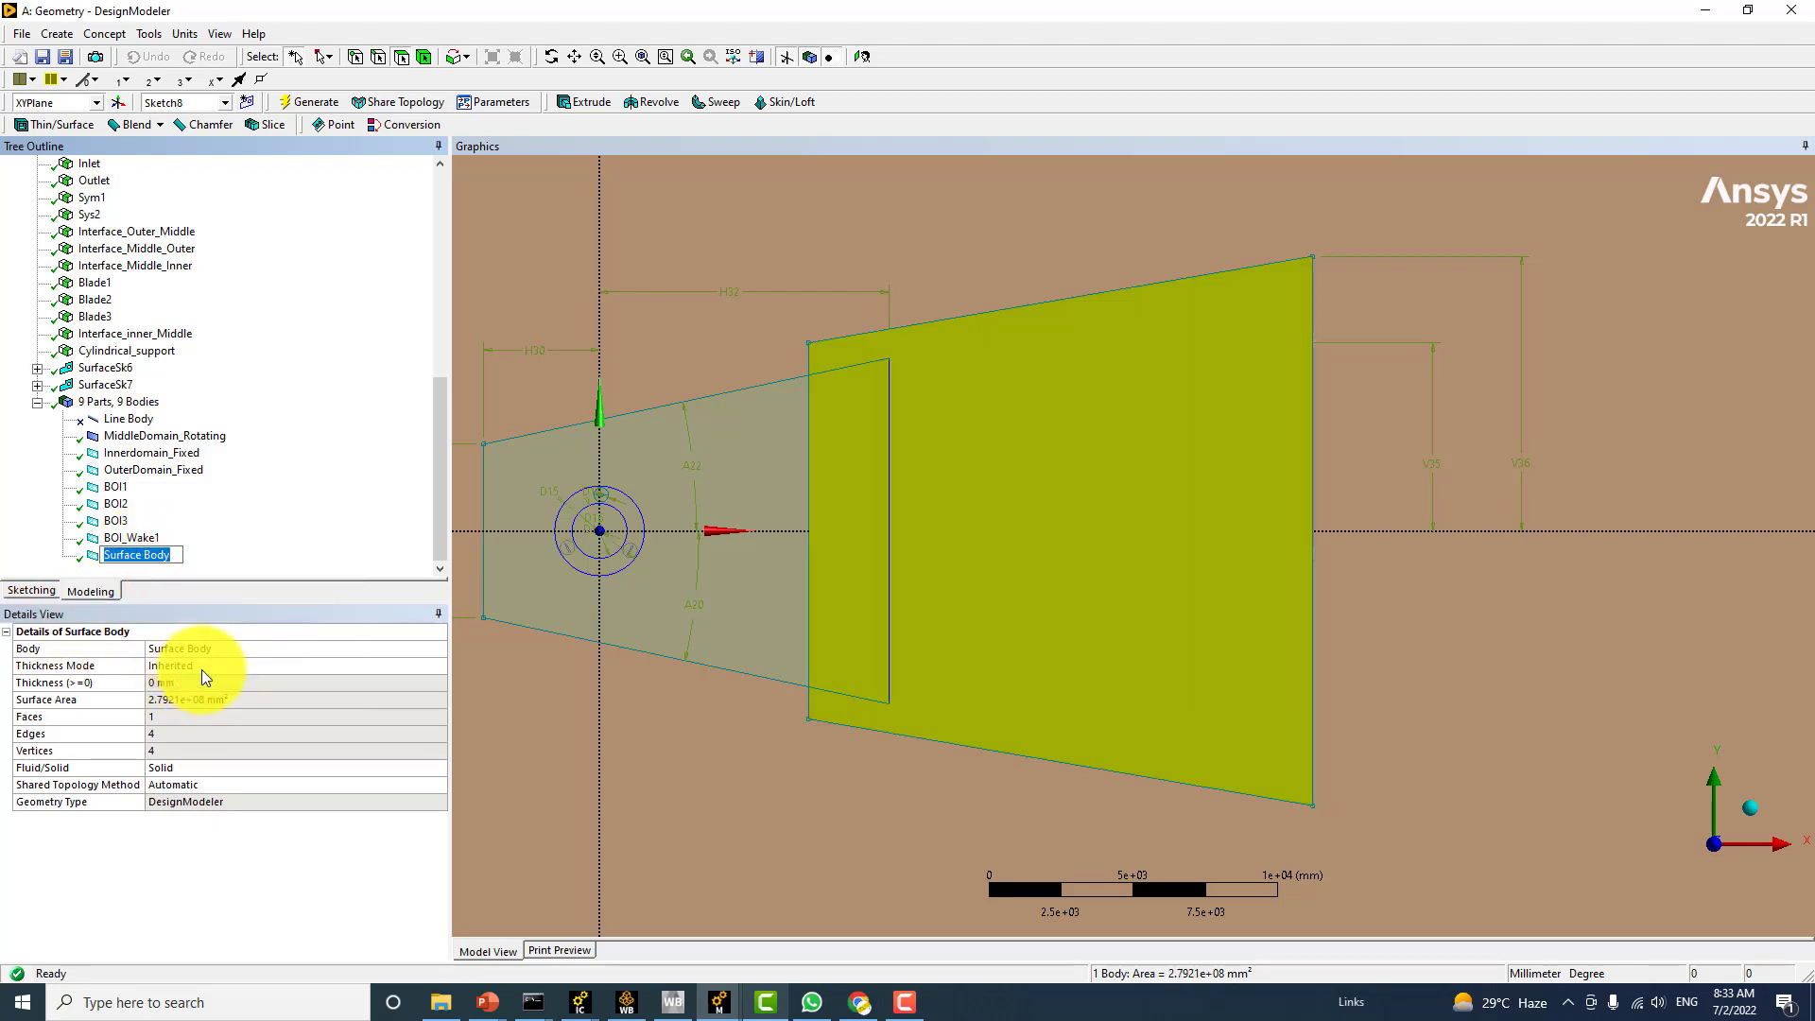
pyautogui.write('BOI_Wake2')
pyautogui.press('Return')
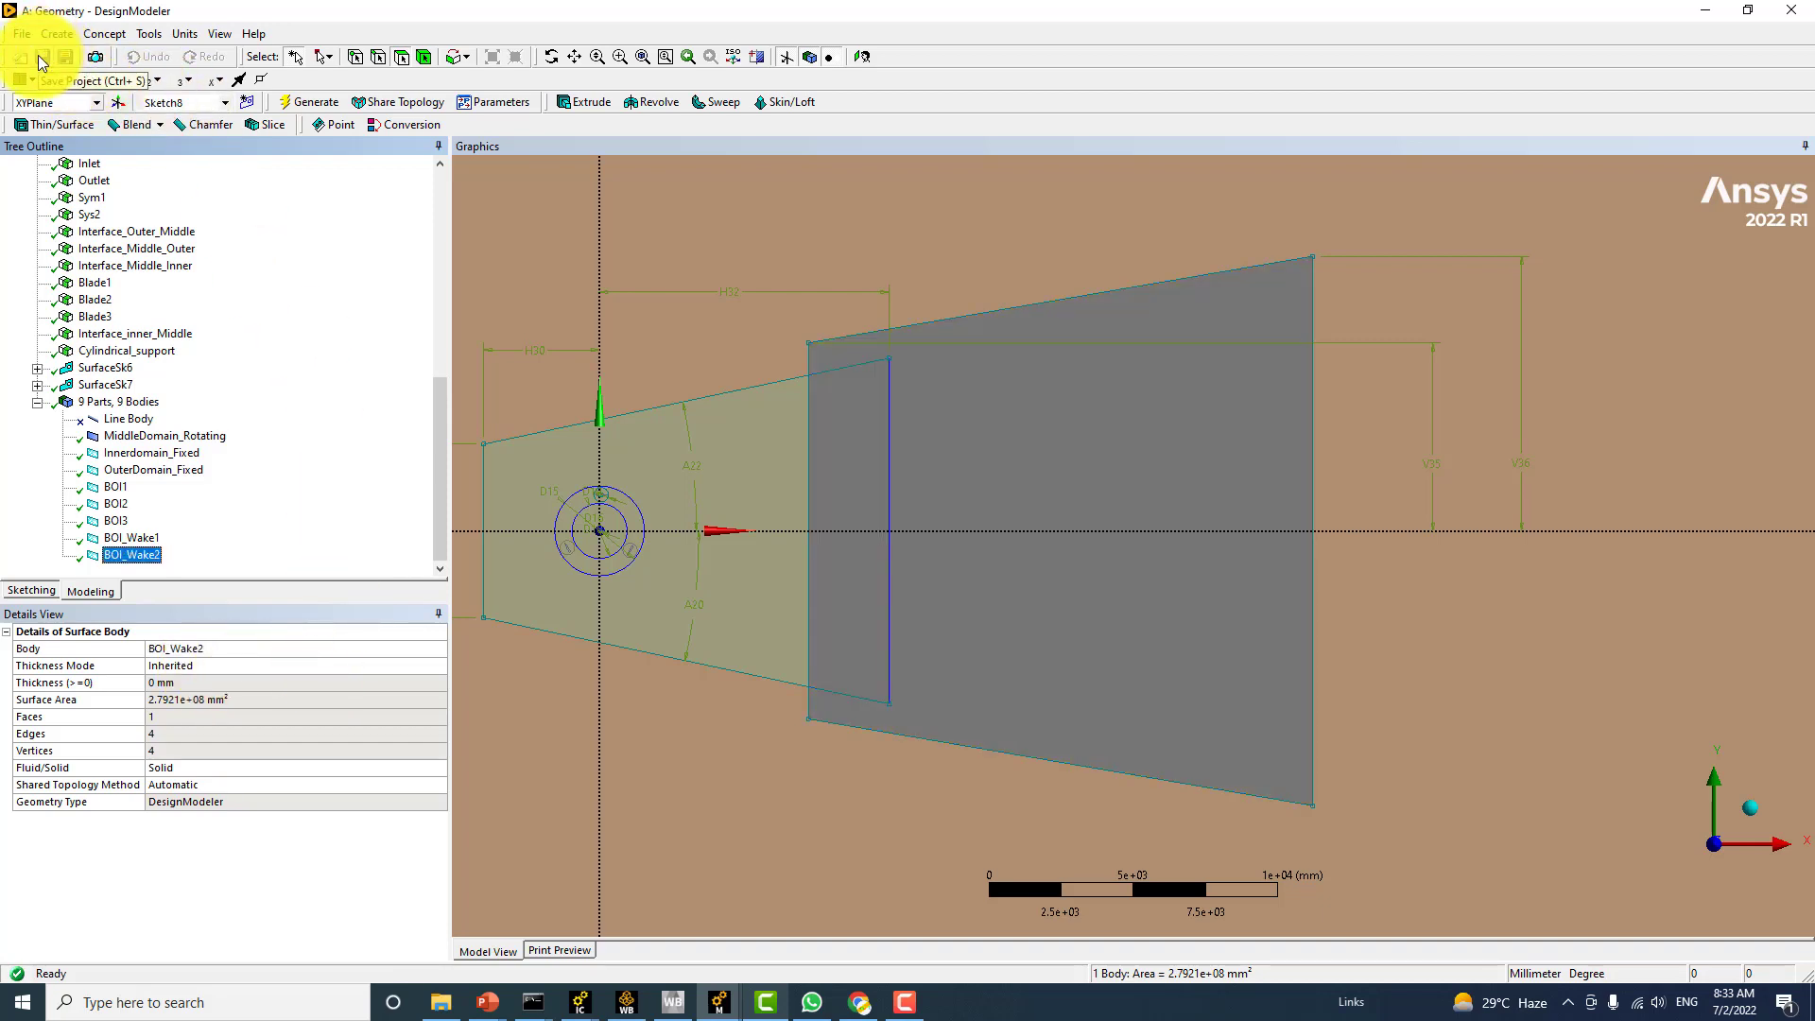
pyautogui.click(38, 55)
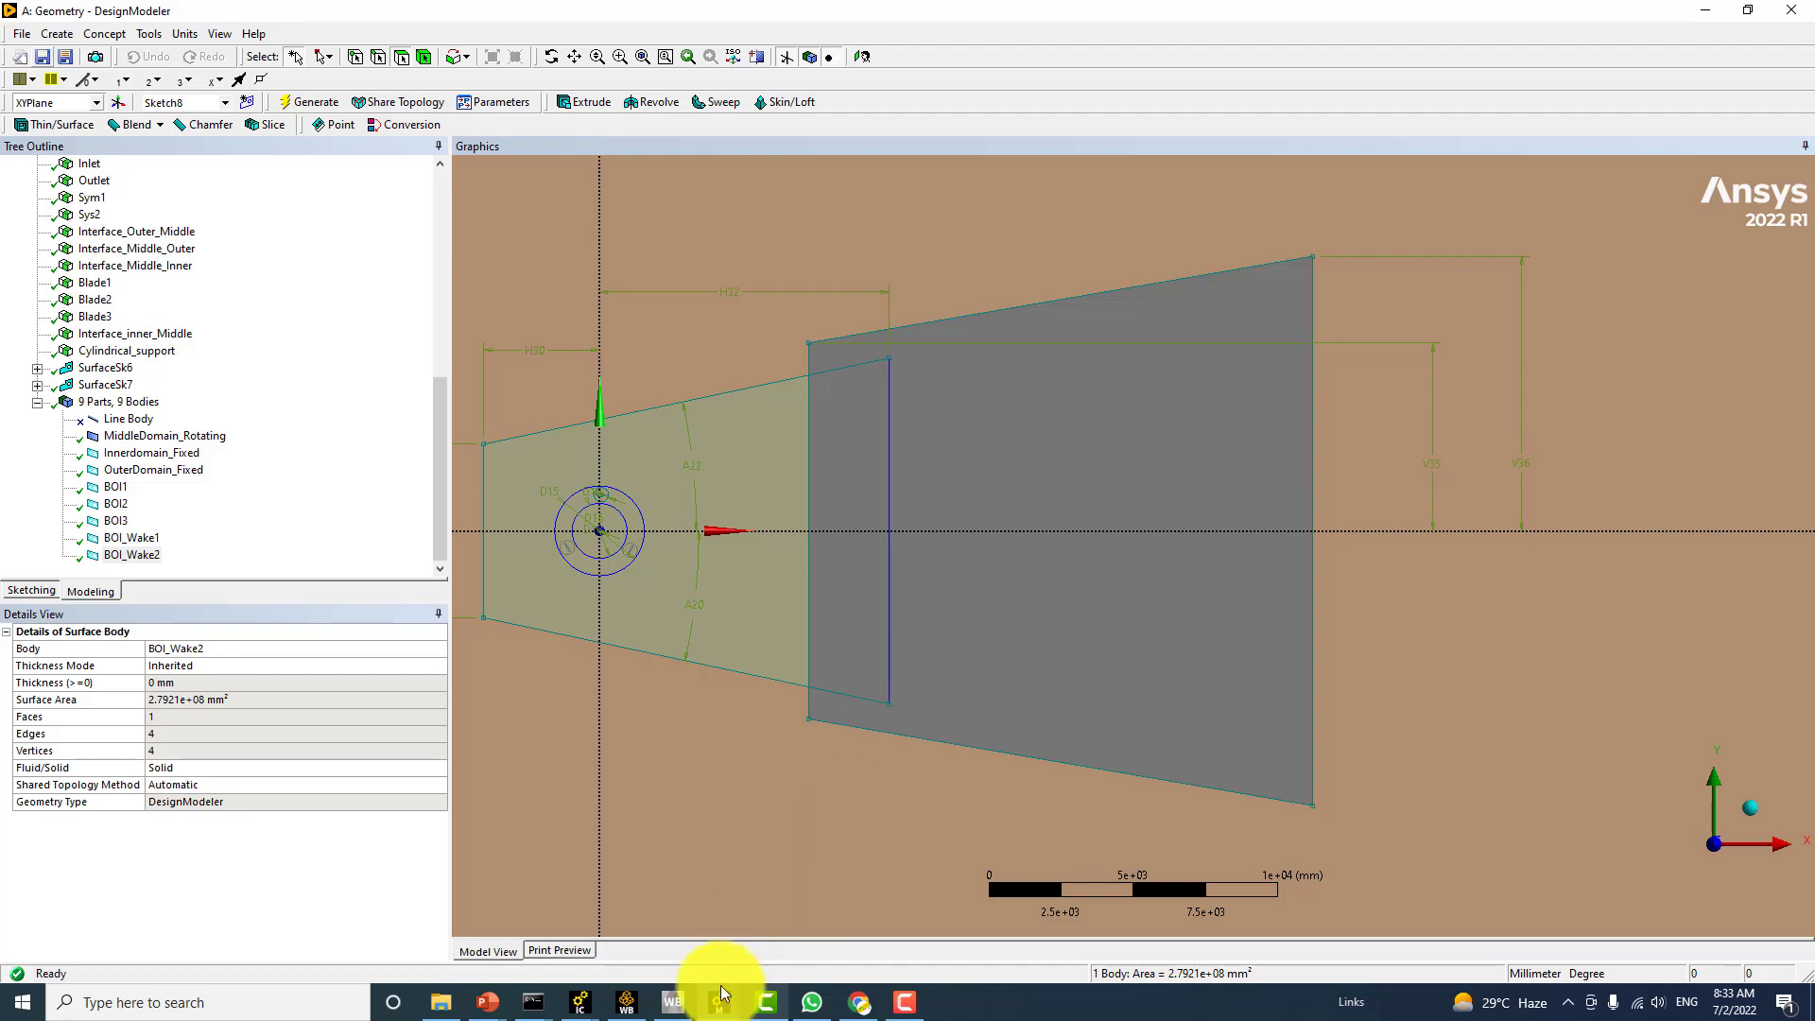
# Switch to the Meshing window and update the model's geometry from its source
pyautogui.moveTo(724, 1008)
pyautogui.click(648, 801)
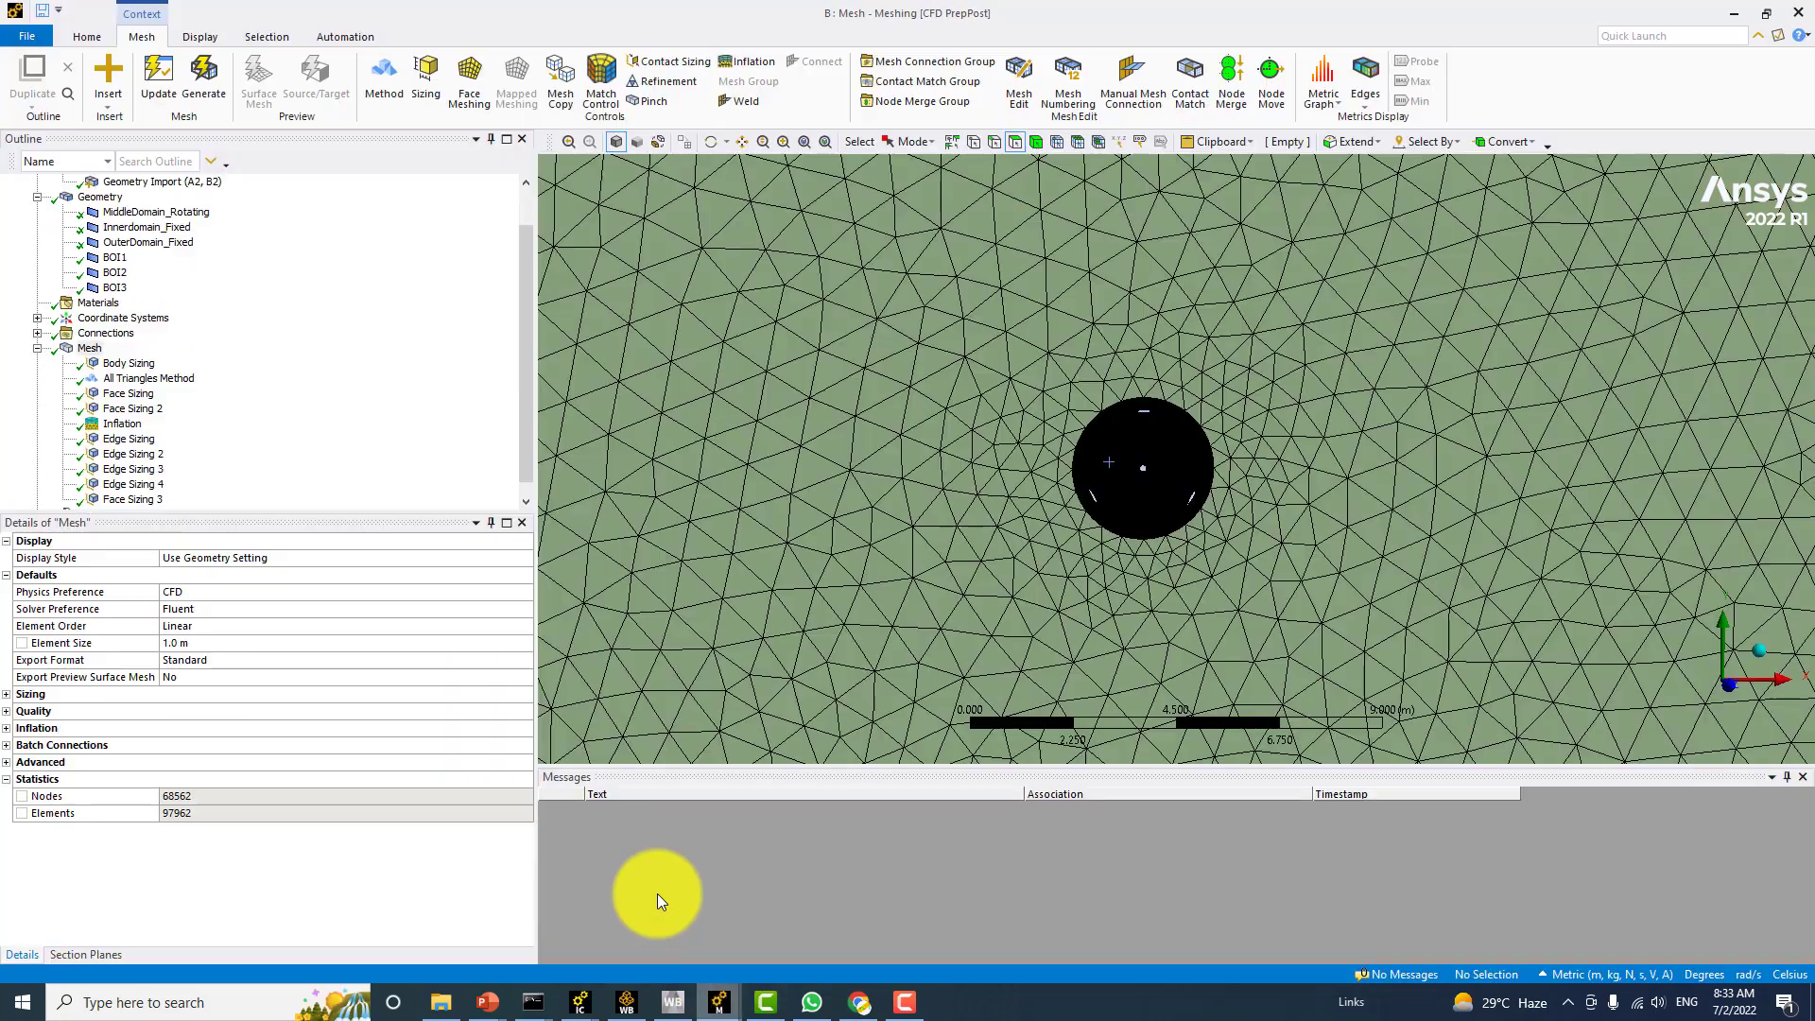
pyautogui.scroll(-6, 945, 558)
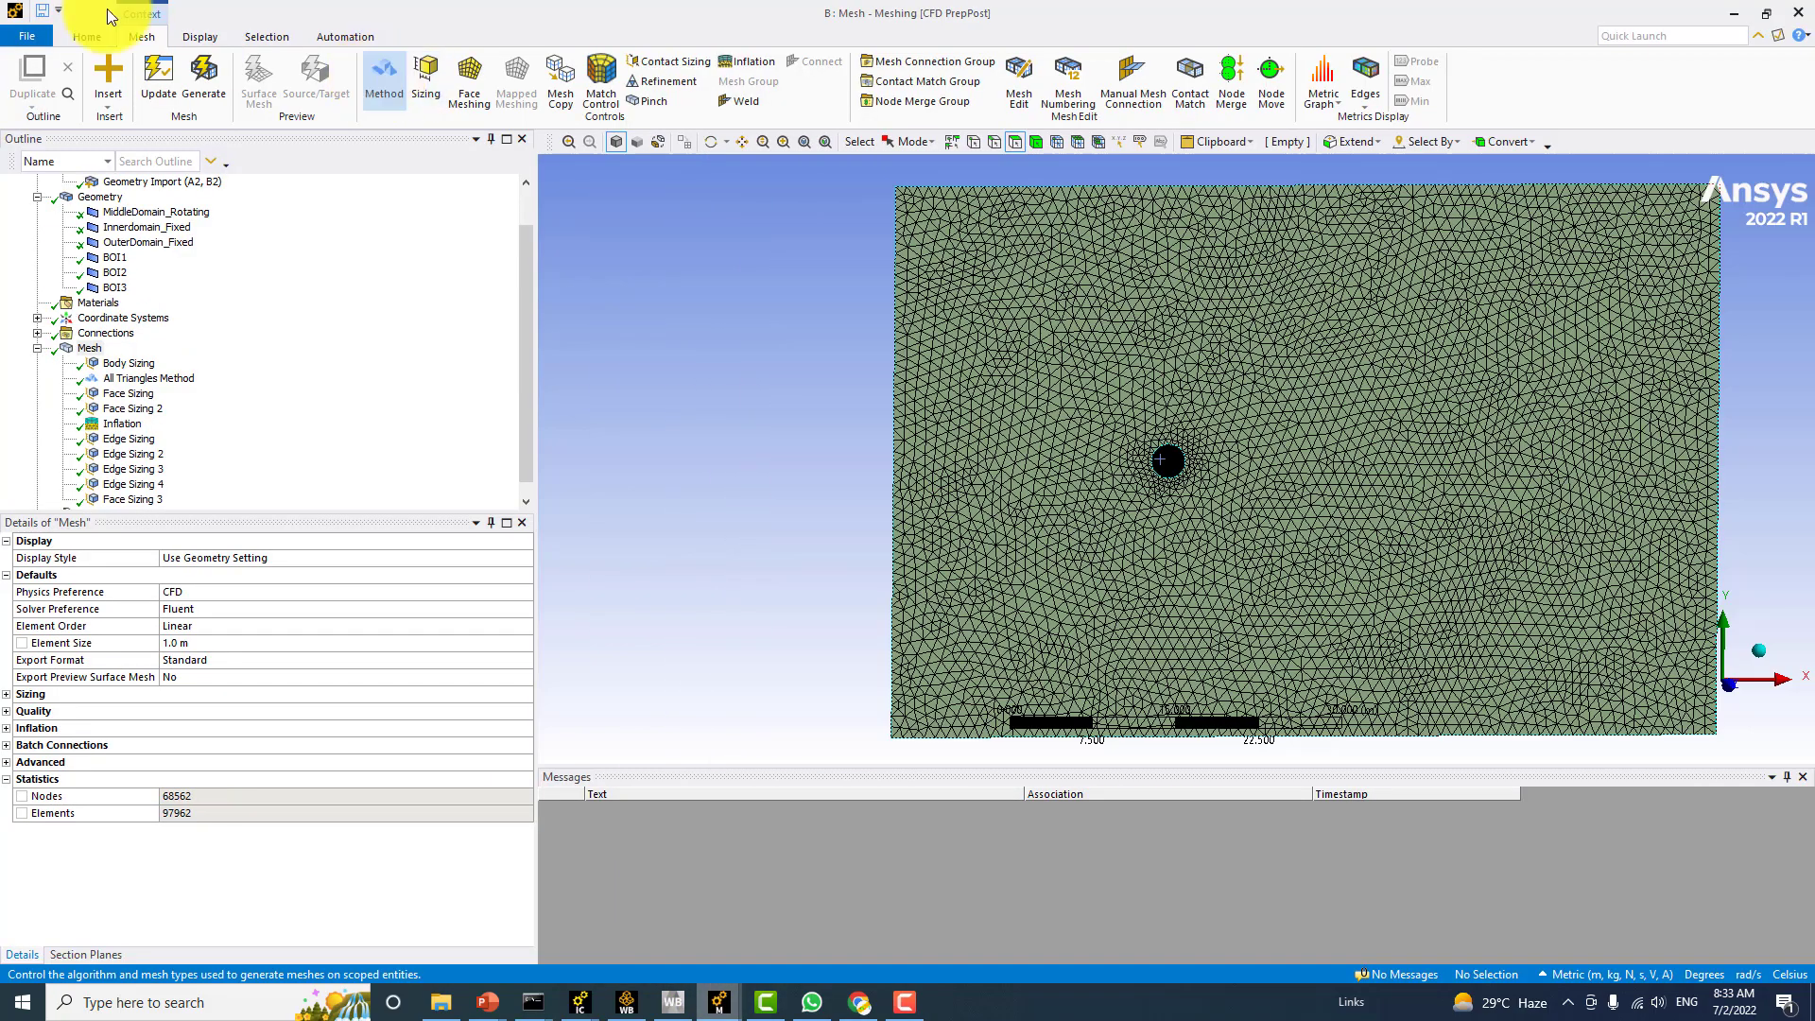
pyautogui.scroll(1, 66, 180)
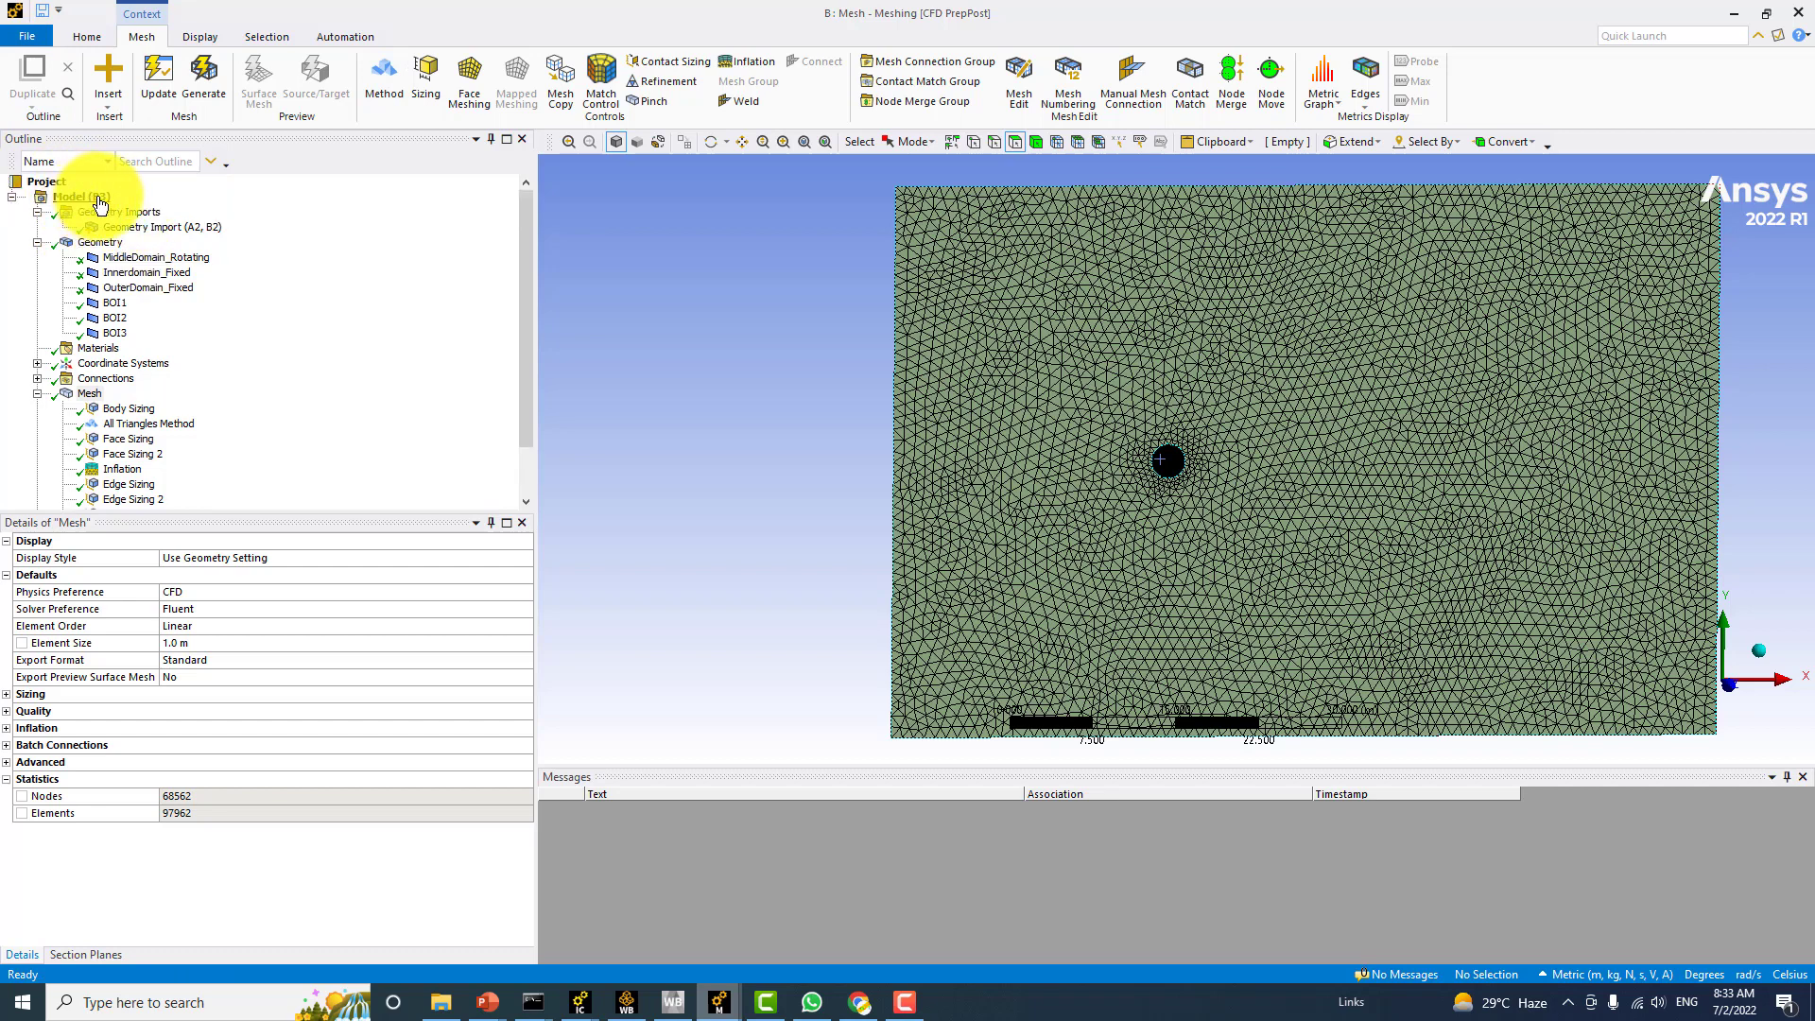
pyautogui.click(84, 199)
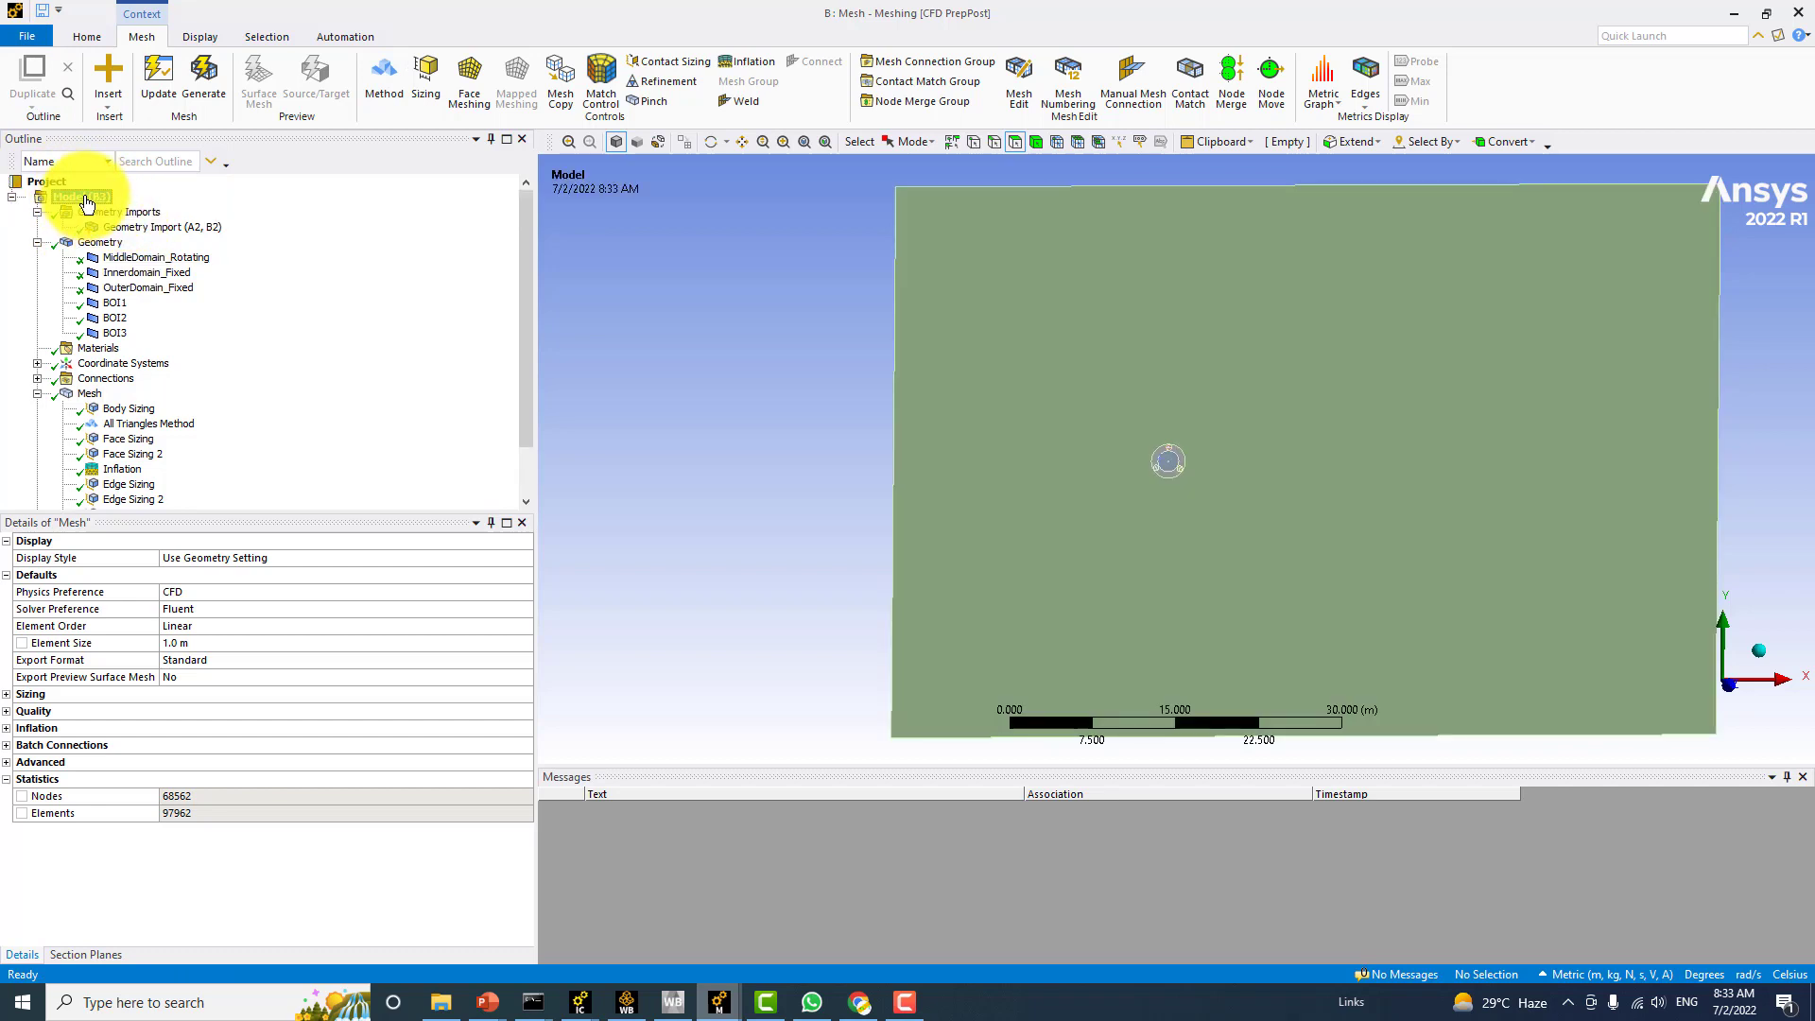
pyautogui.rightClick(85, 200)
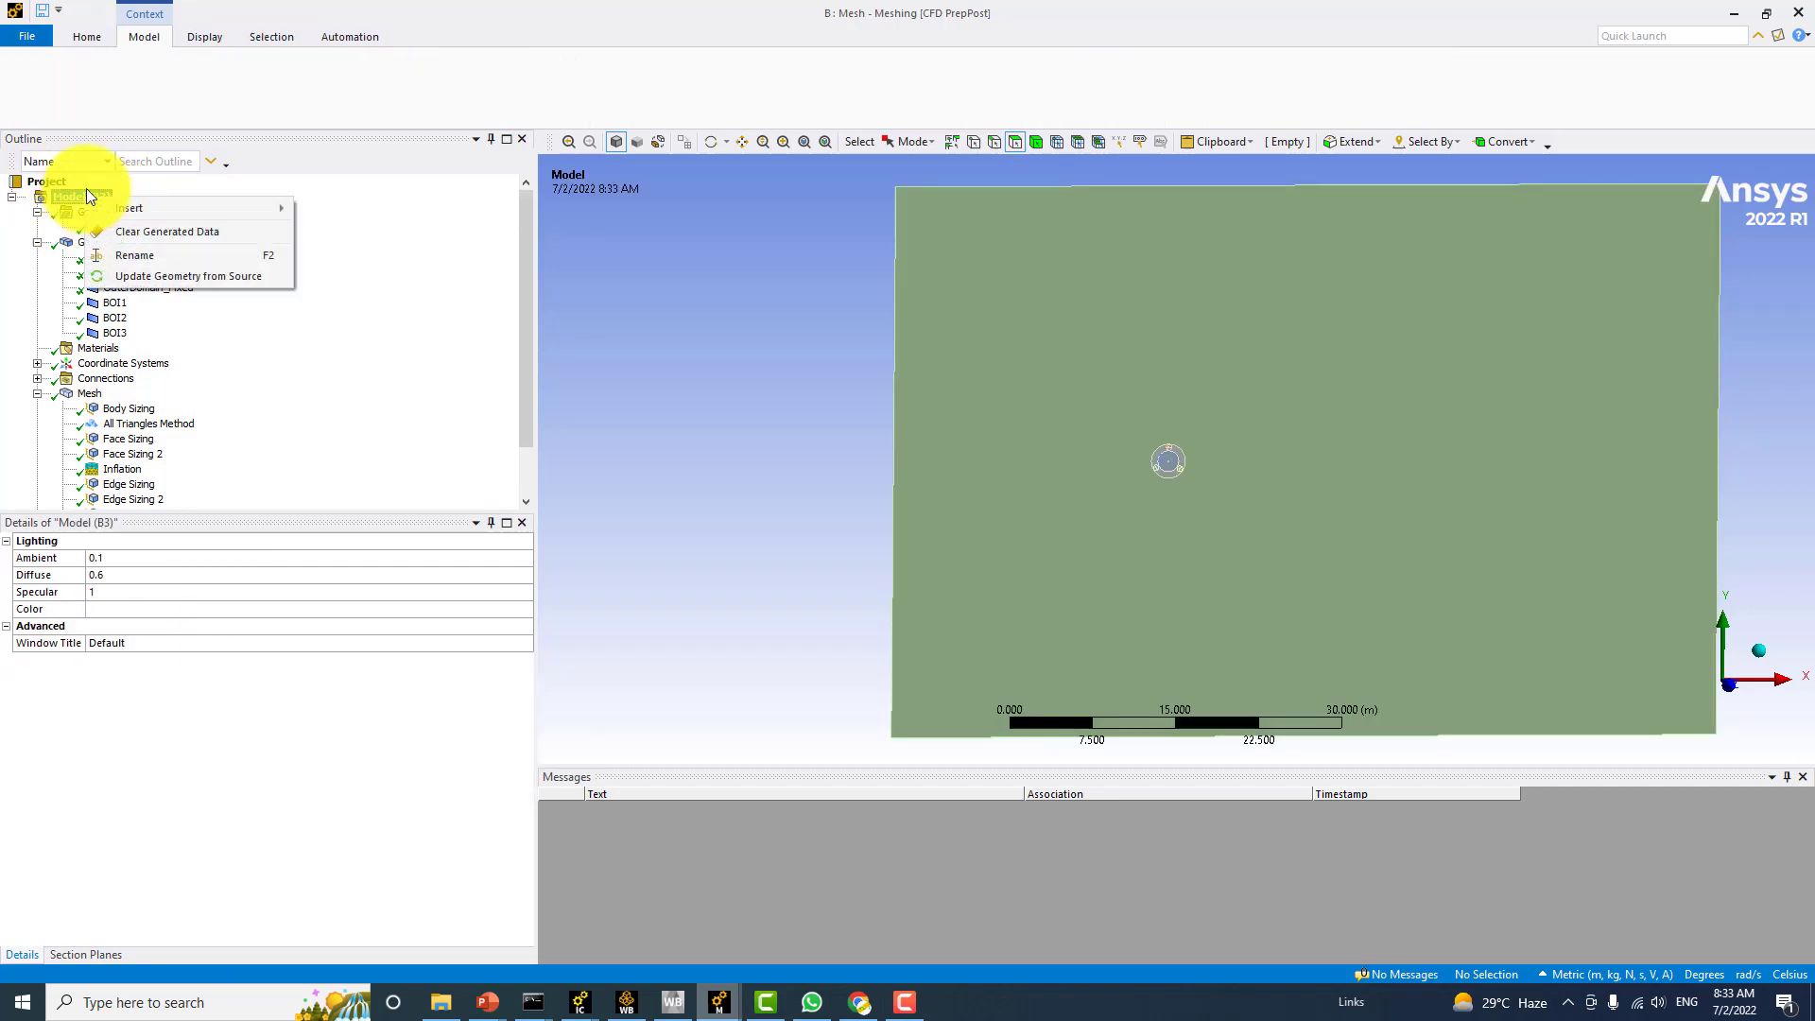
pyautogui.click(146, 271)
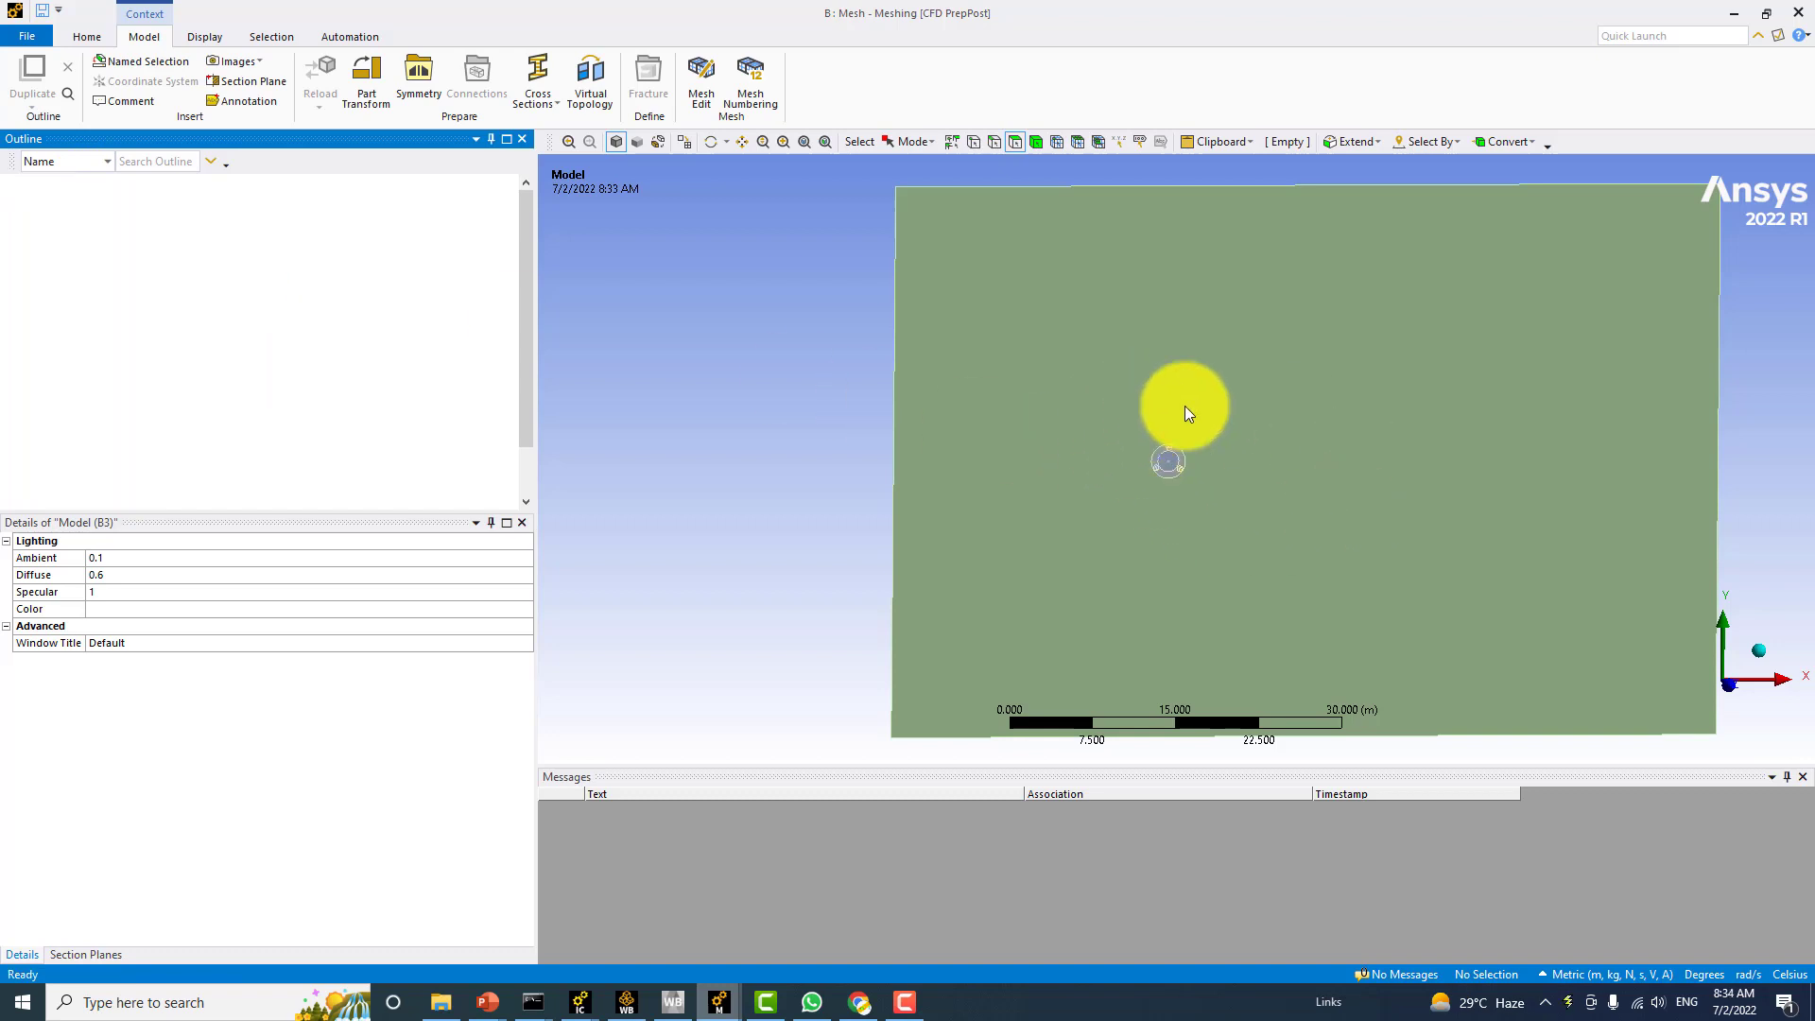
pyautogui.click(1168, 460)
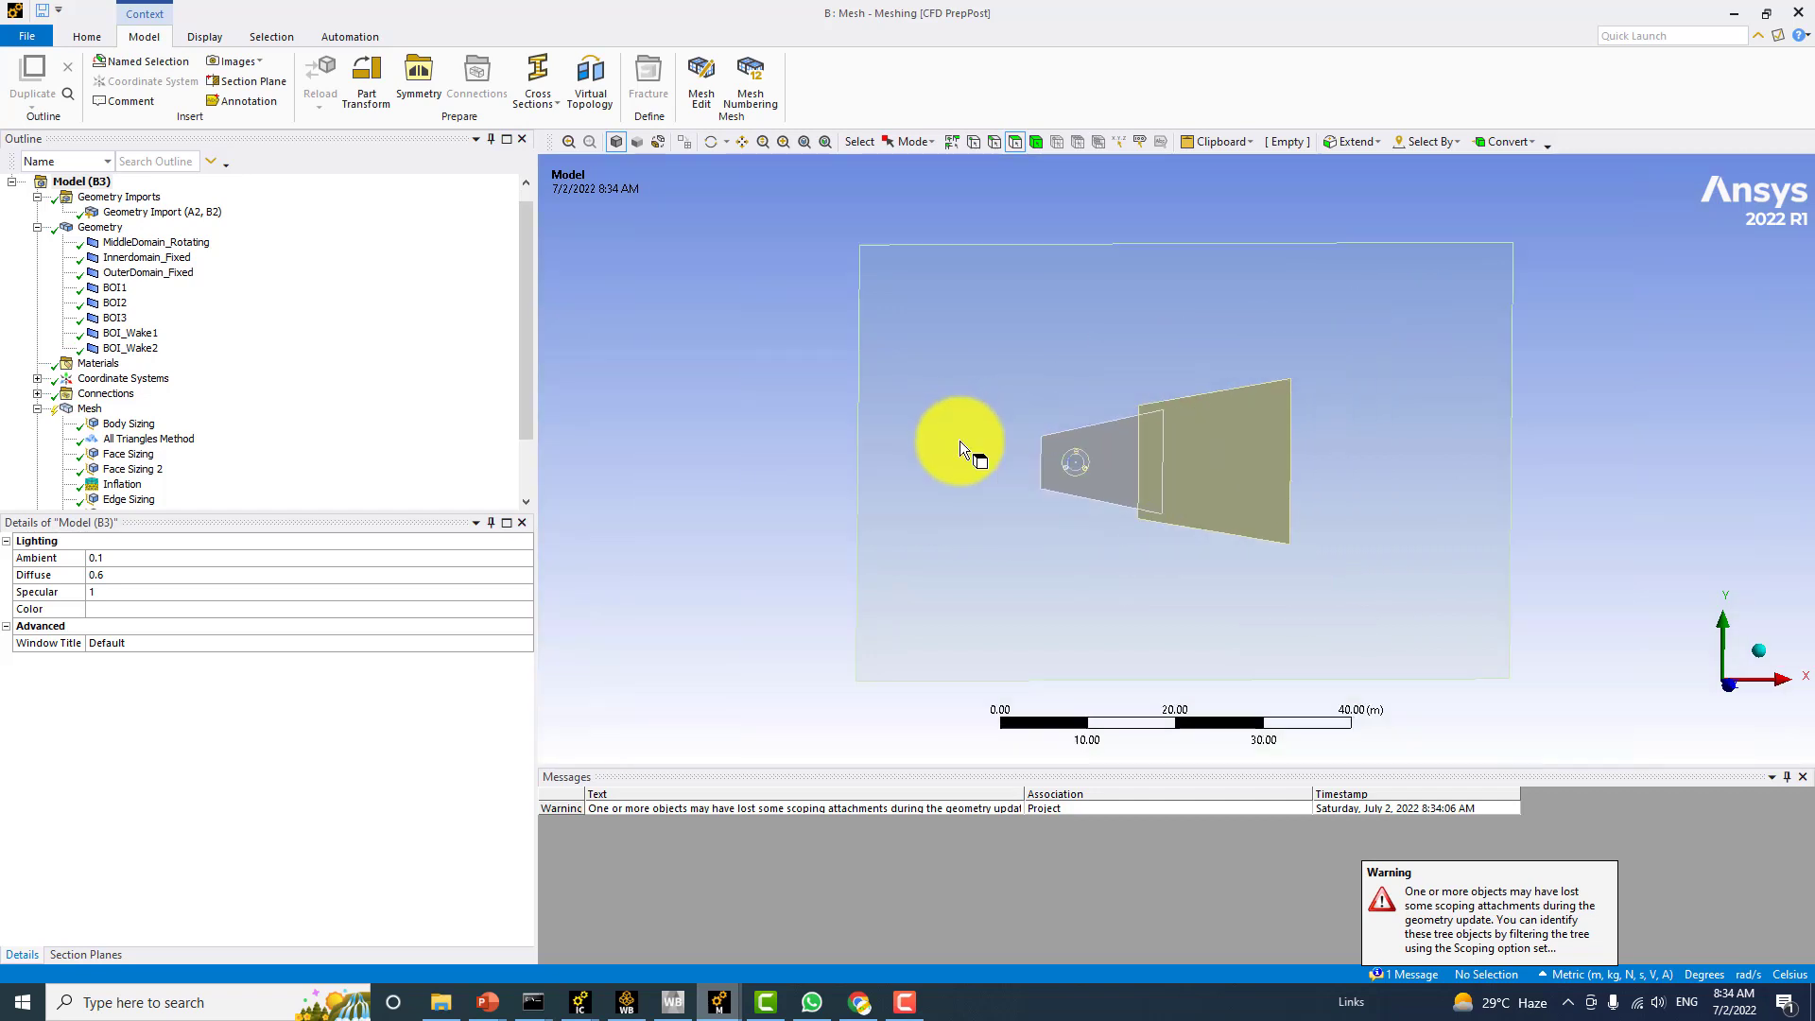
pyautogui.click(906, 361)
pyautogui.click(735, 353)
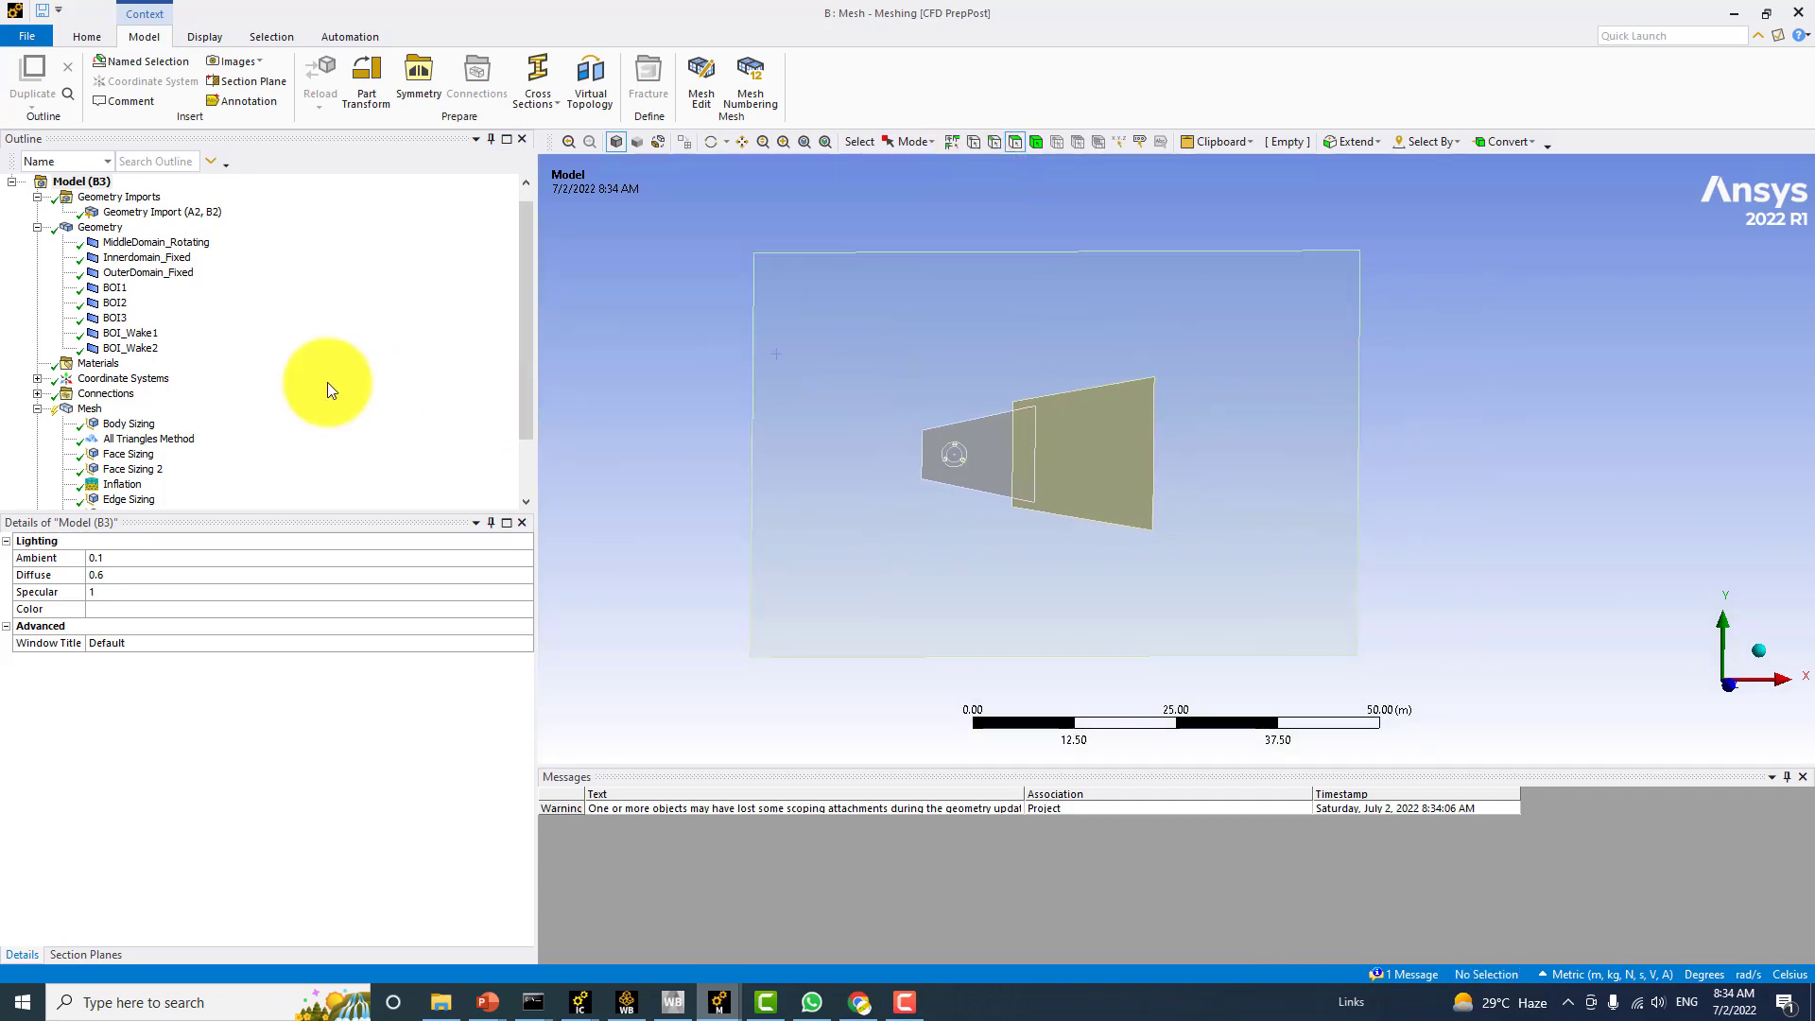
# Insert a new sizing control under Mesh and set its type to Body of Influence
pyautogui.scroll(-2, 154, 427)
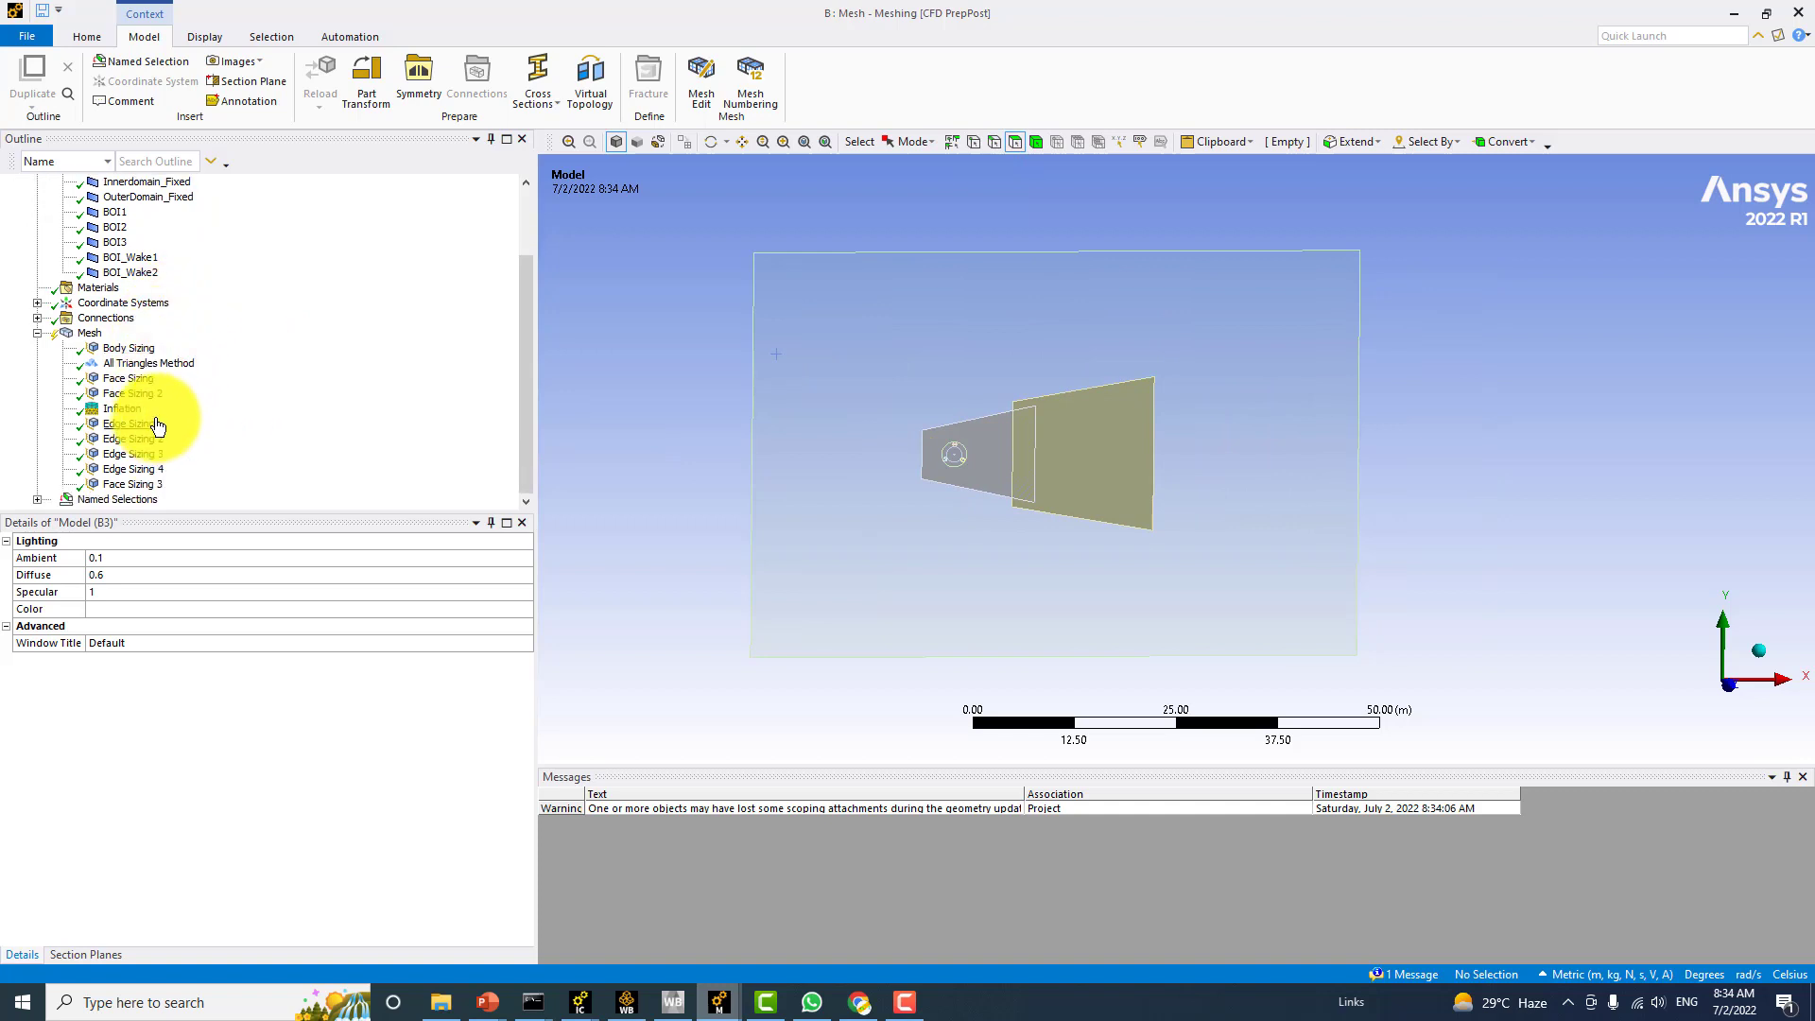
pyautogui.rightClick(94, 335)
pyautogui.moveTo(281, 351)
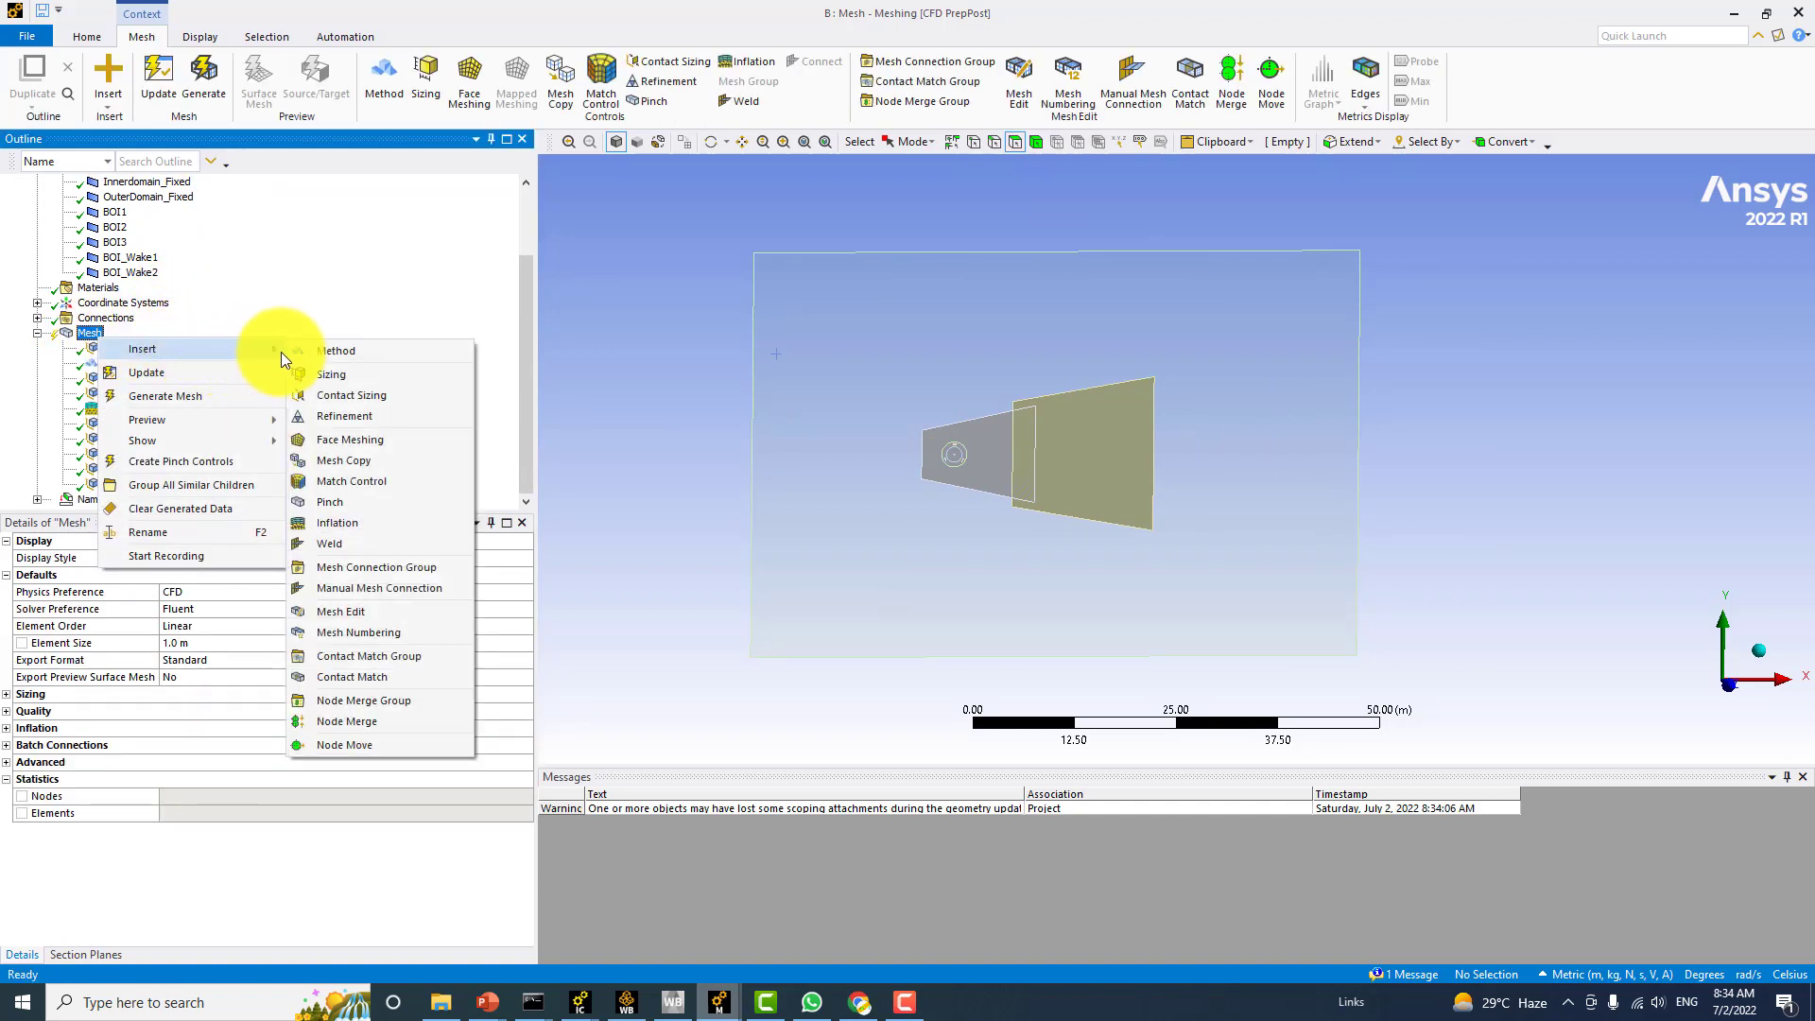
pyautogui.click(333, 372)
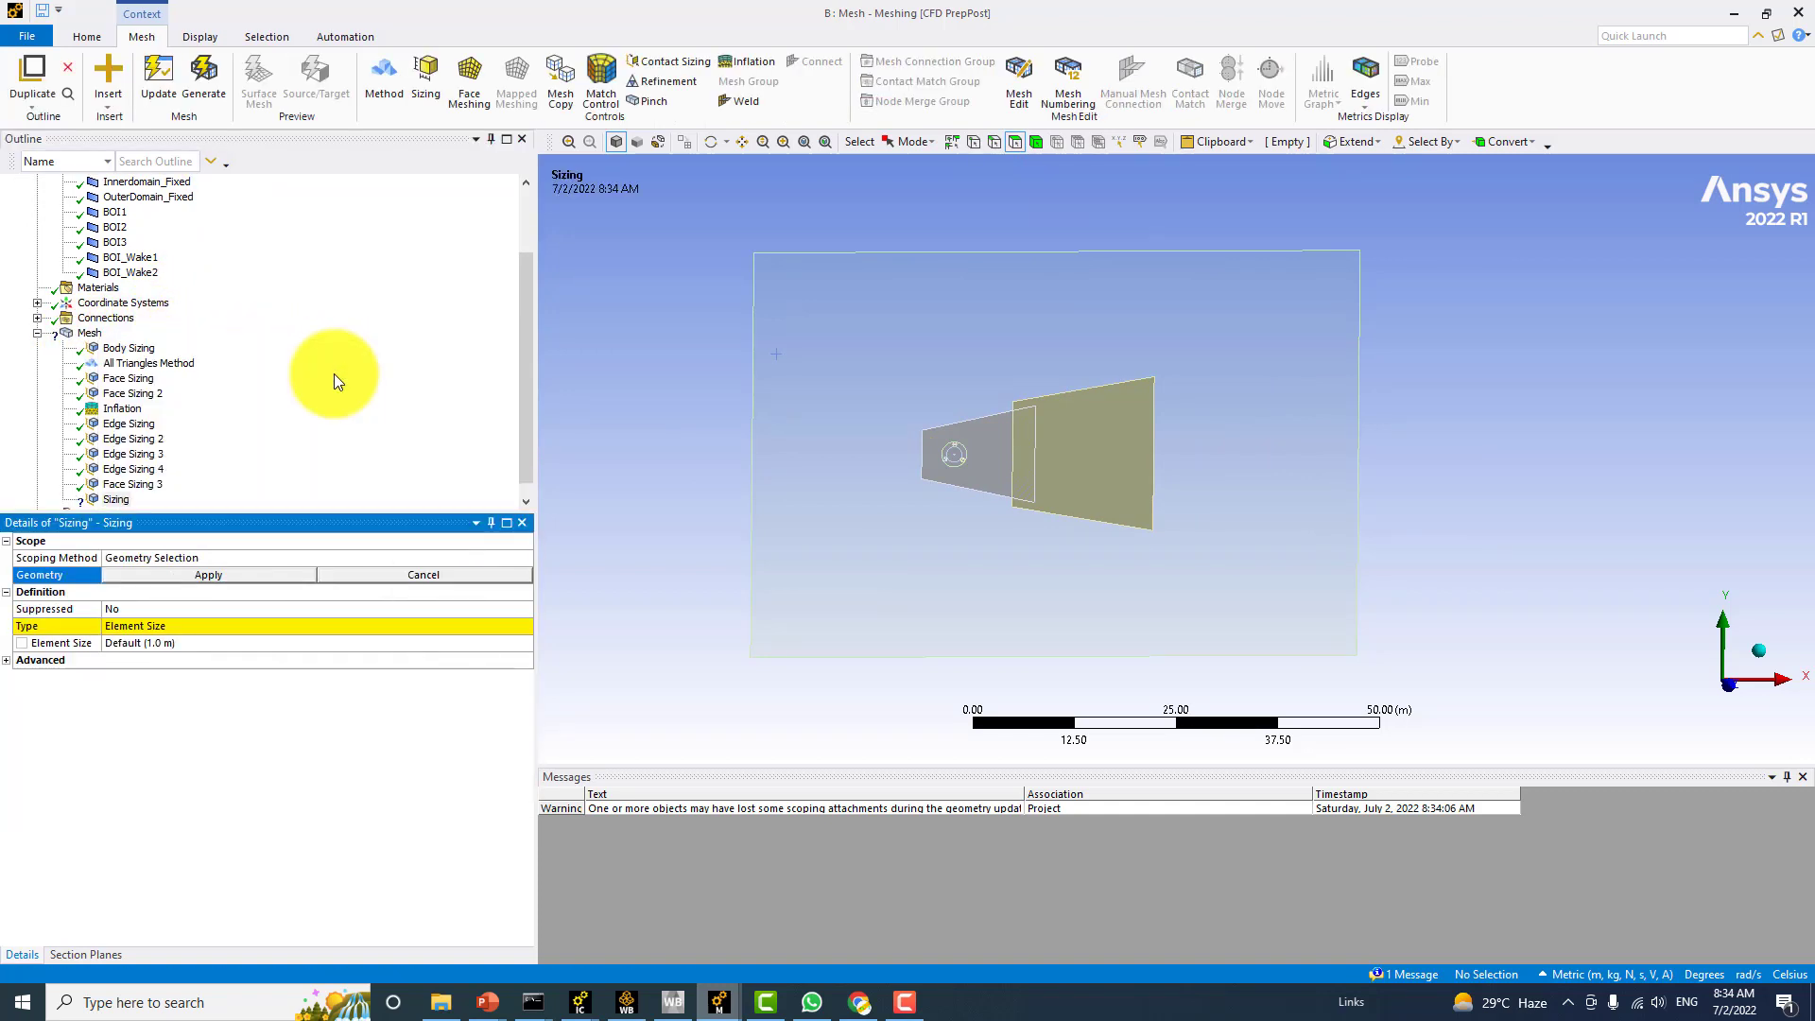
pyautogui.click(259, 622)
pyautogui.click(526, 625)
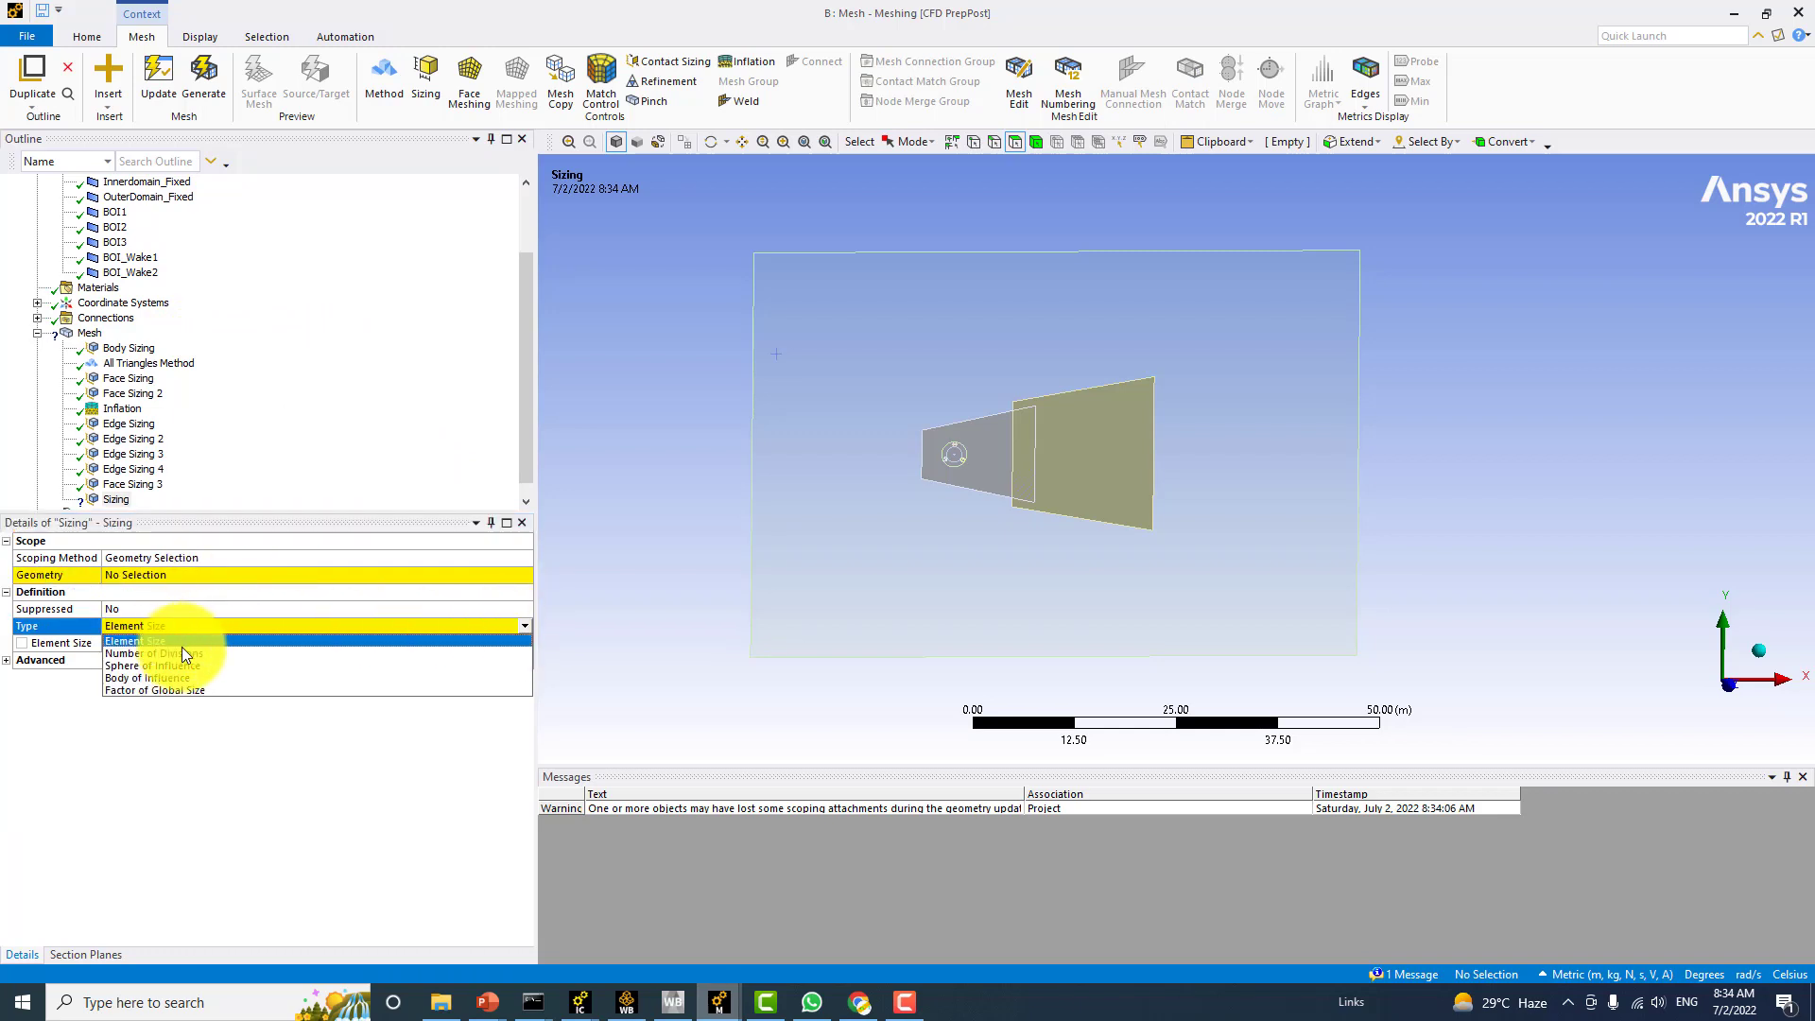
pyautogui.click(144, 676)
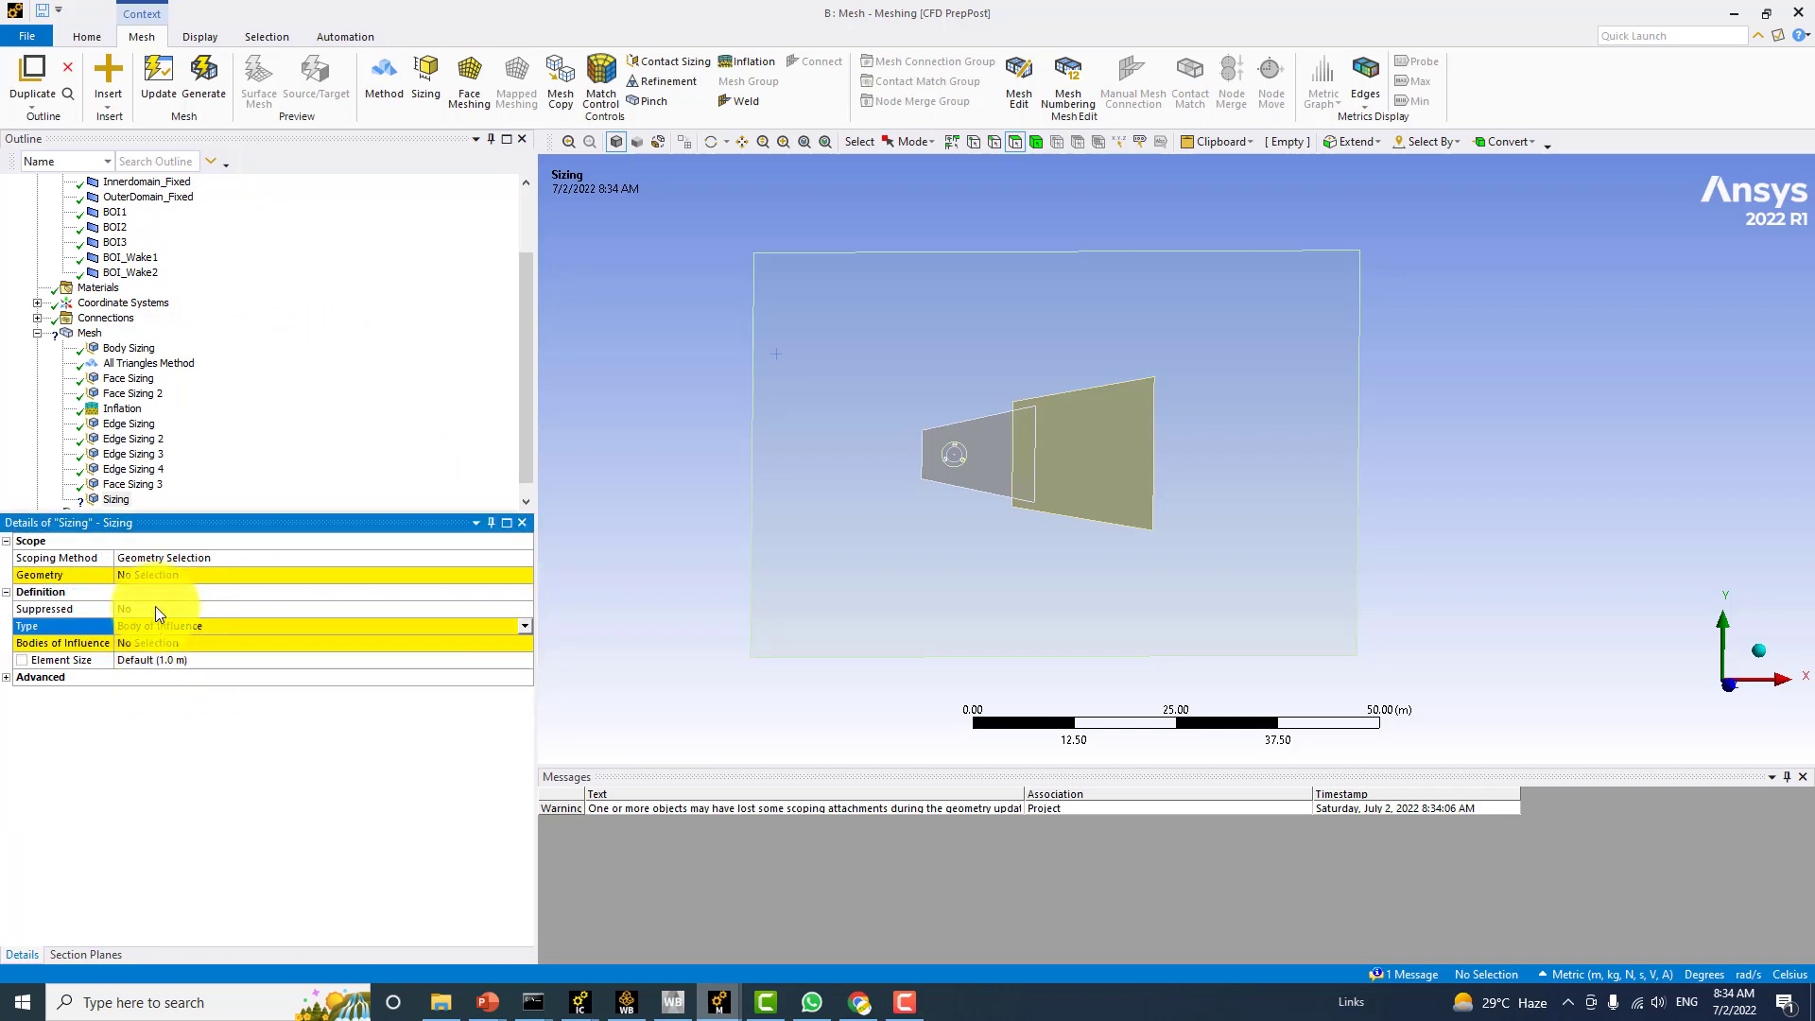
# Scope the new sizing to the three faces of the outer domain, the rotating ring and the inner circle
pyautogui.click(189, 576)
pyautogui.scroll(3, 1064, 456)
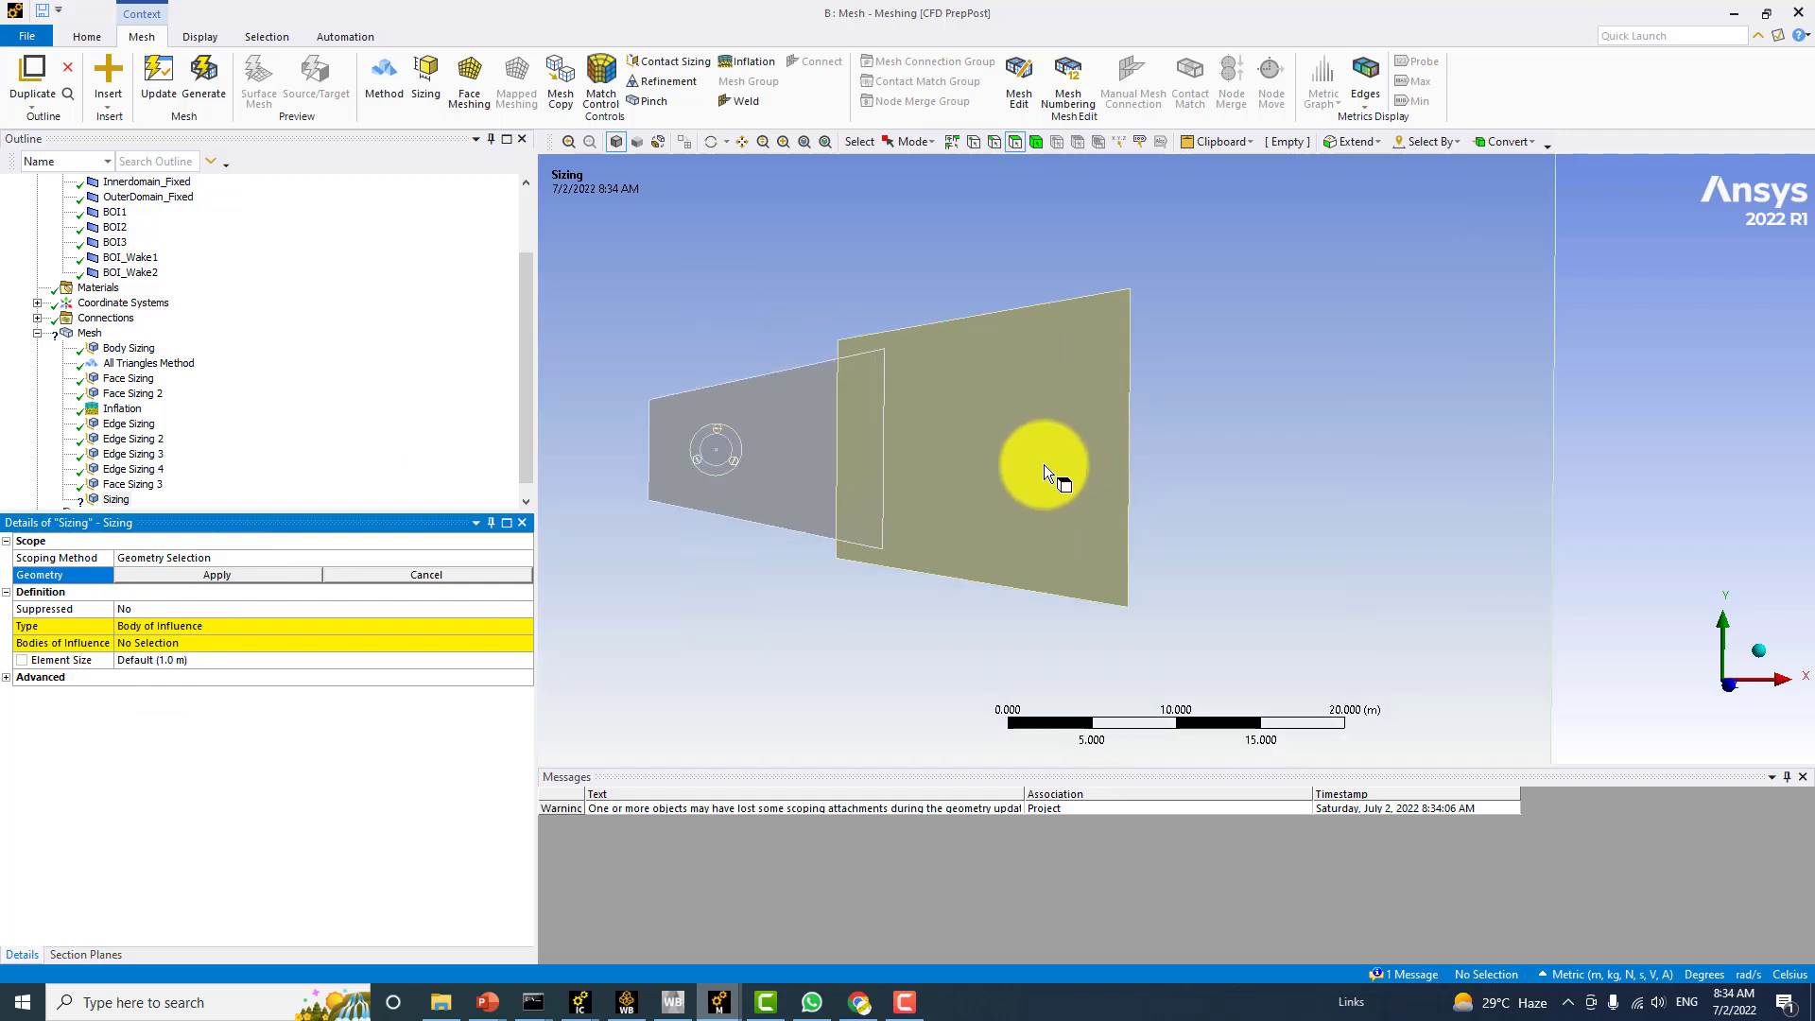
pyautogui.keyDown('ctrl'); pyautogui.moveTo(1043, 463); pyautogui.dragTo(1300, 515, button='middle'); pyautogui.keyUp('ctrl')
pyautogui.scroll(2, 1153, 506)
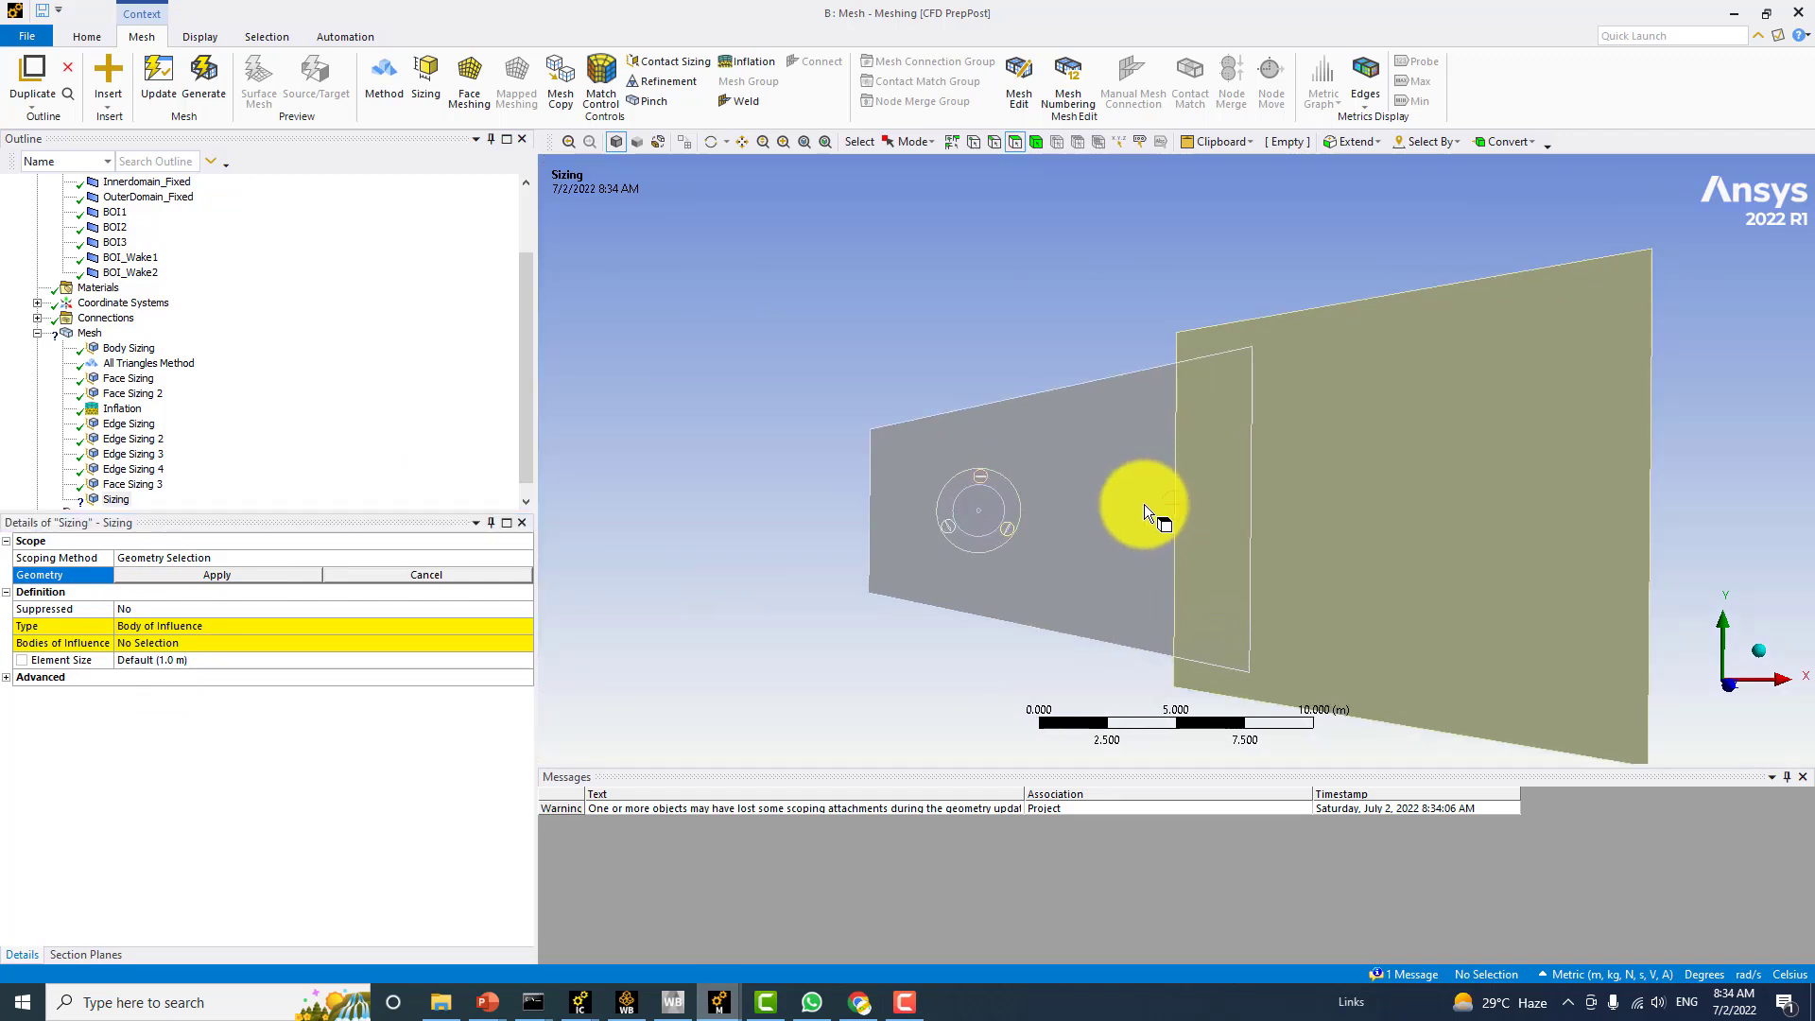
pyautogui.scroll(-5, 1144, 511)
pyautogui.click(1059, 377)
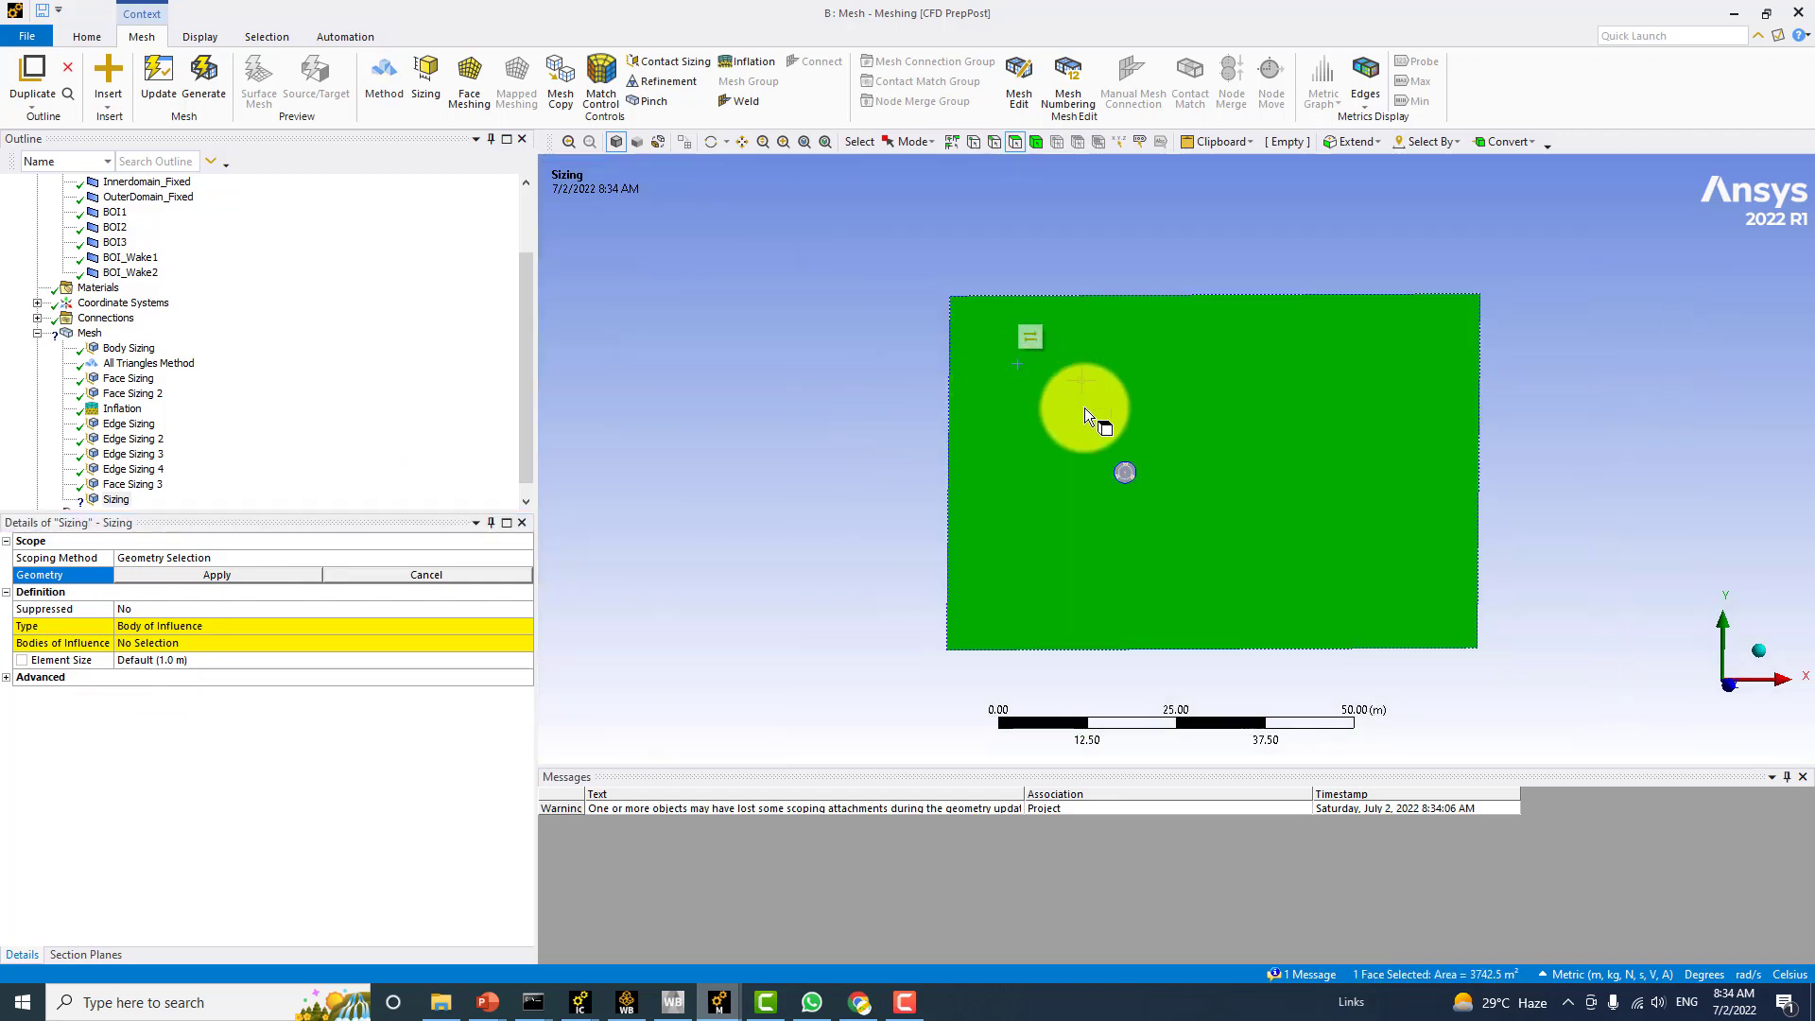
pyautogui.scroll(6, 1095, 435)
pyautogui.keyDown('ctrl'); pyautogui.moveTo(1029, 493); pyautogui.dragTo(1130, 379, button='middle'); pyautogui.keyUp('ctrl')
pyautogui.keyDown('ctrl'); pyautogui.click(1130, 378); pyautogui.keyUp('ctrl')
pyautogui.scroll(3, 1127, 383)
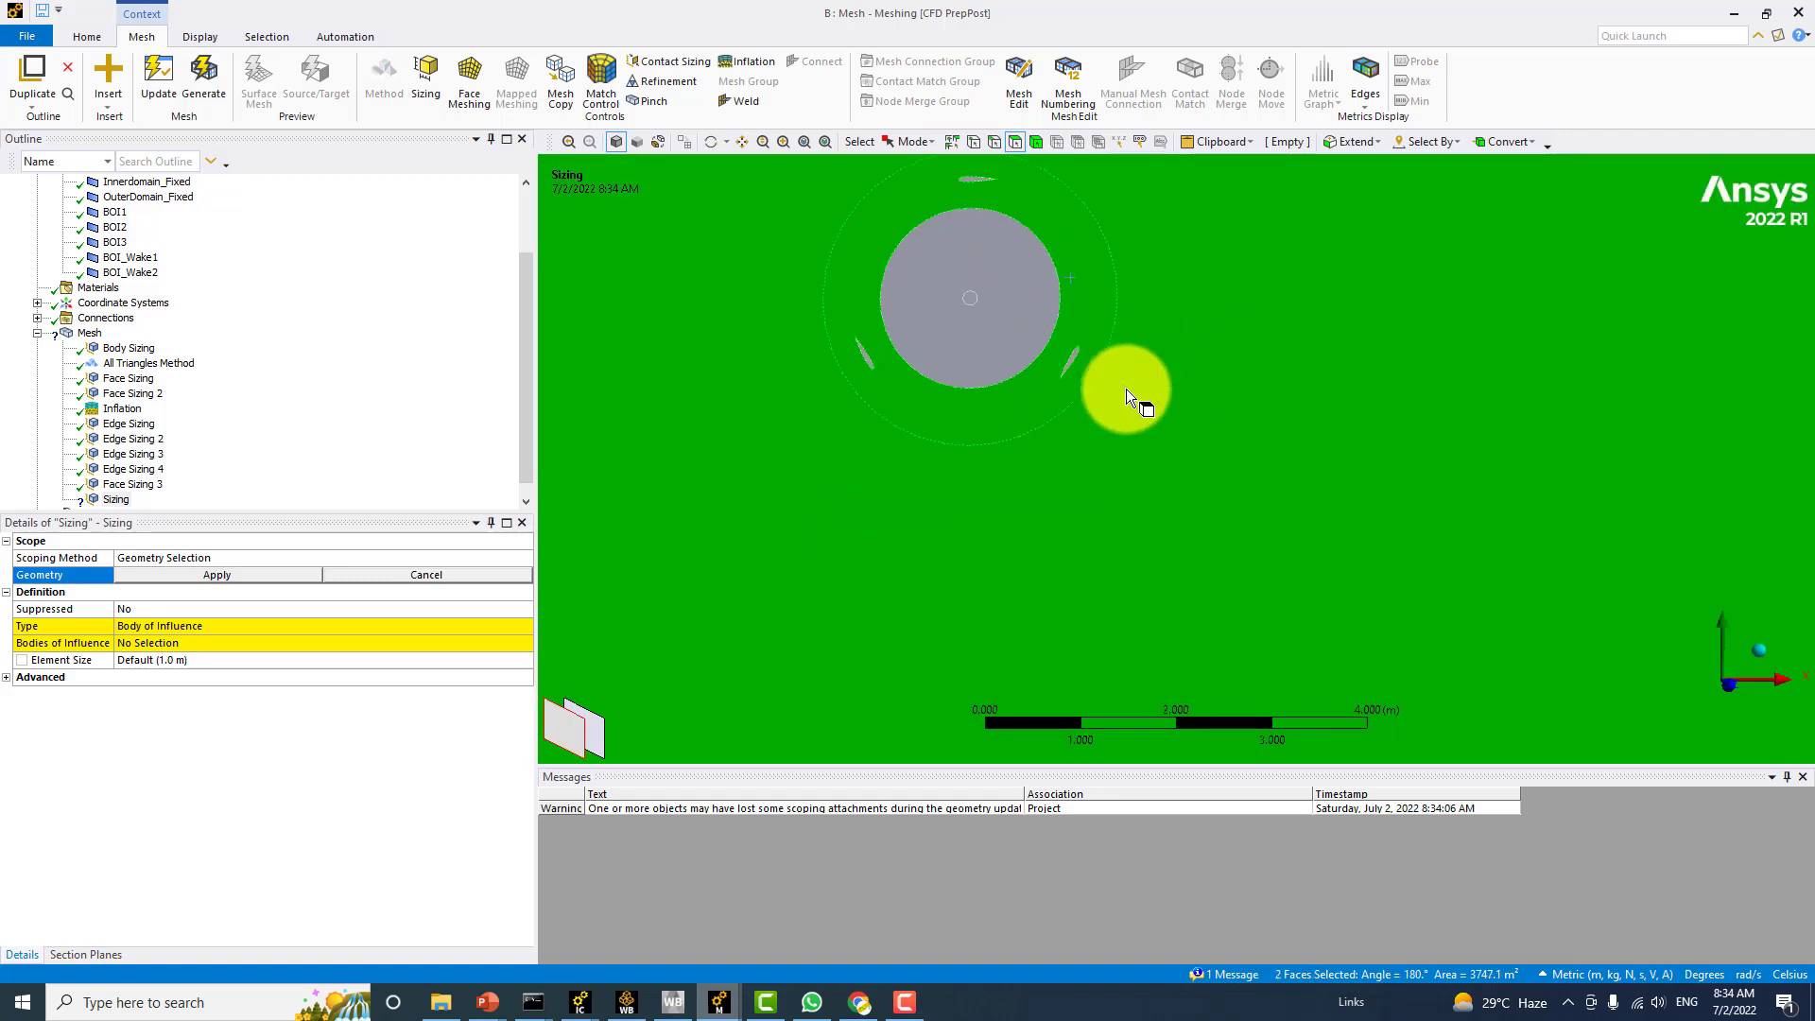
pyautogui.keyDown('ctrl'); pyautogui.click(1023, 319); pyautogui.keyUp('ctrl')
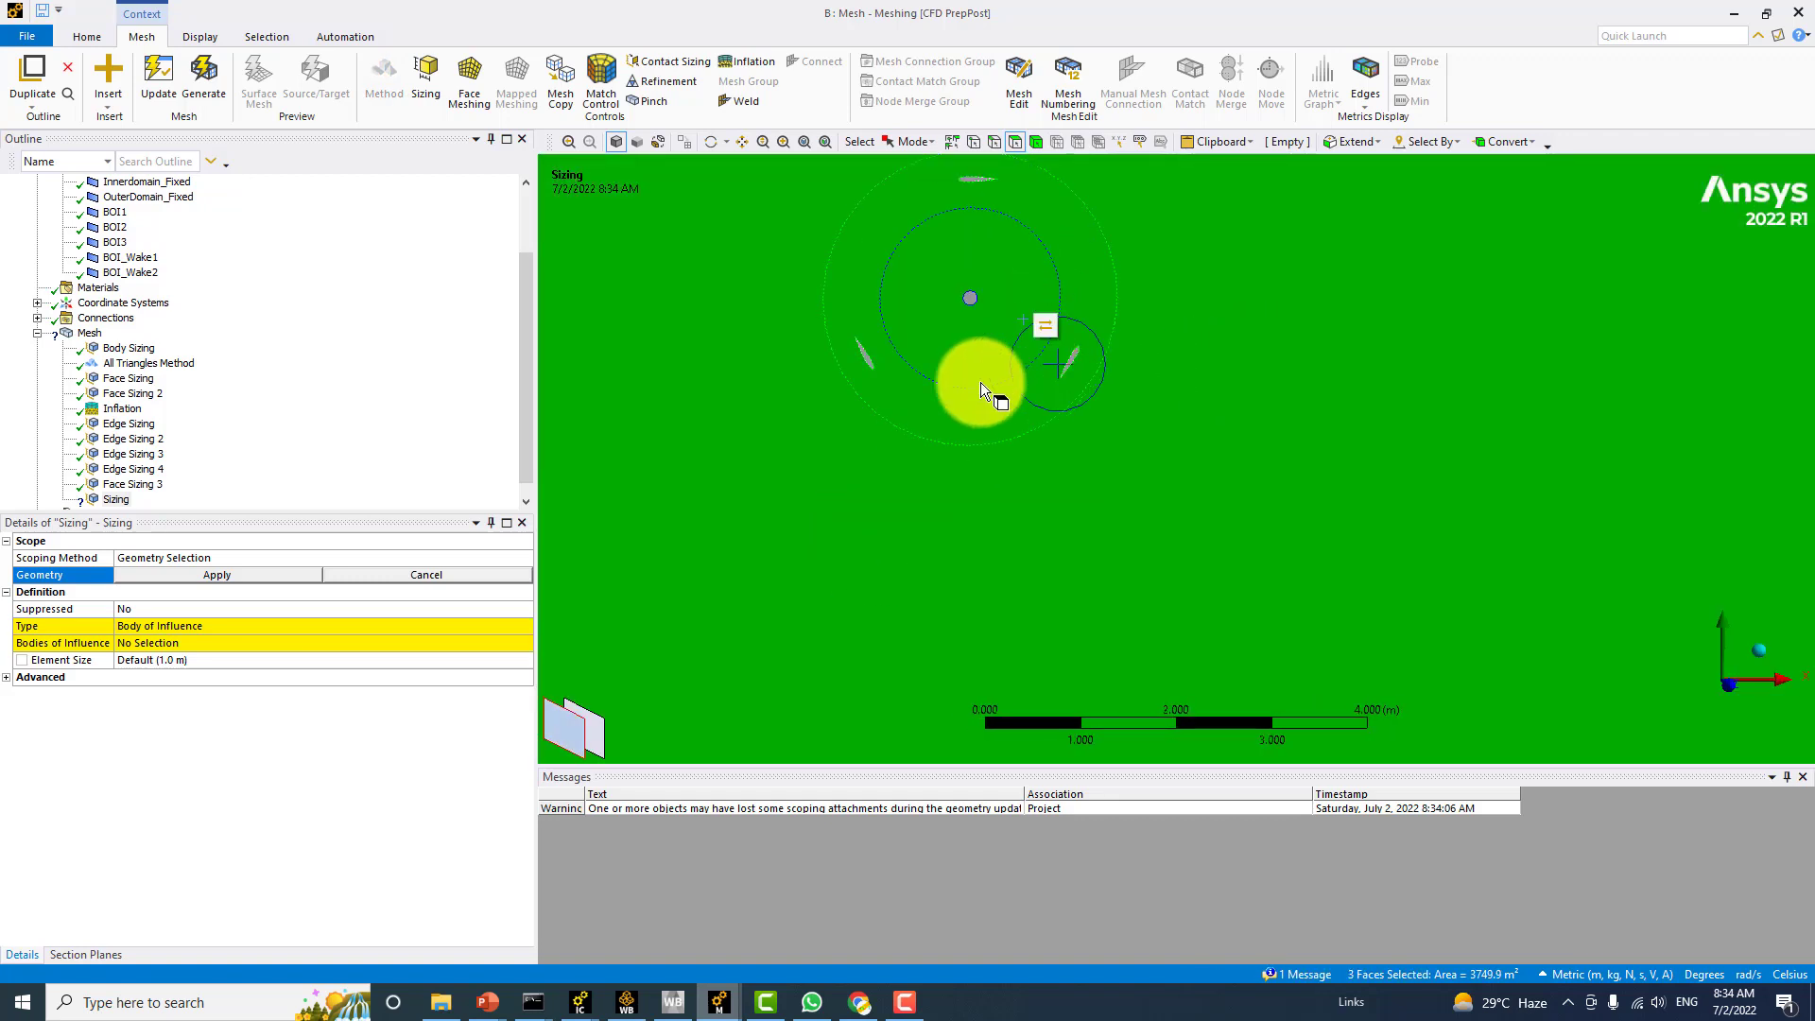
pyautogui.click(252, 576)
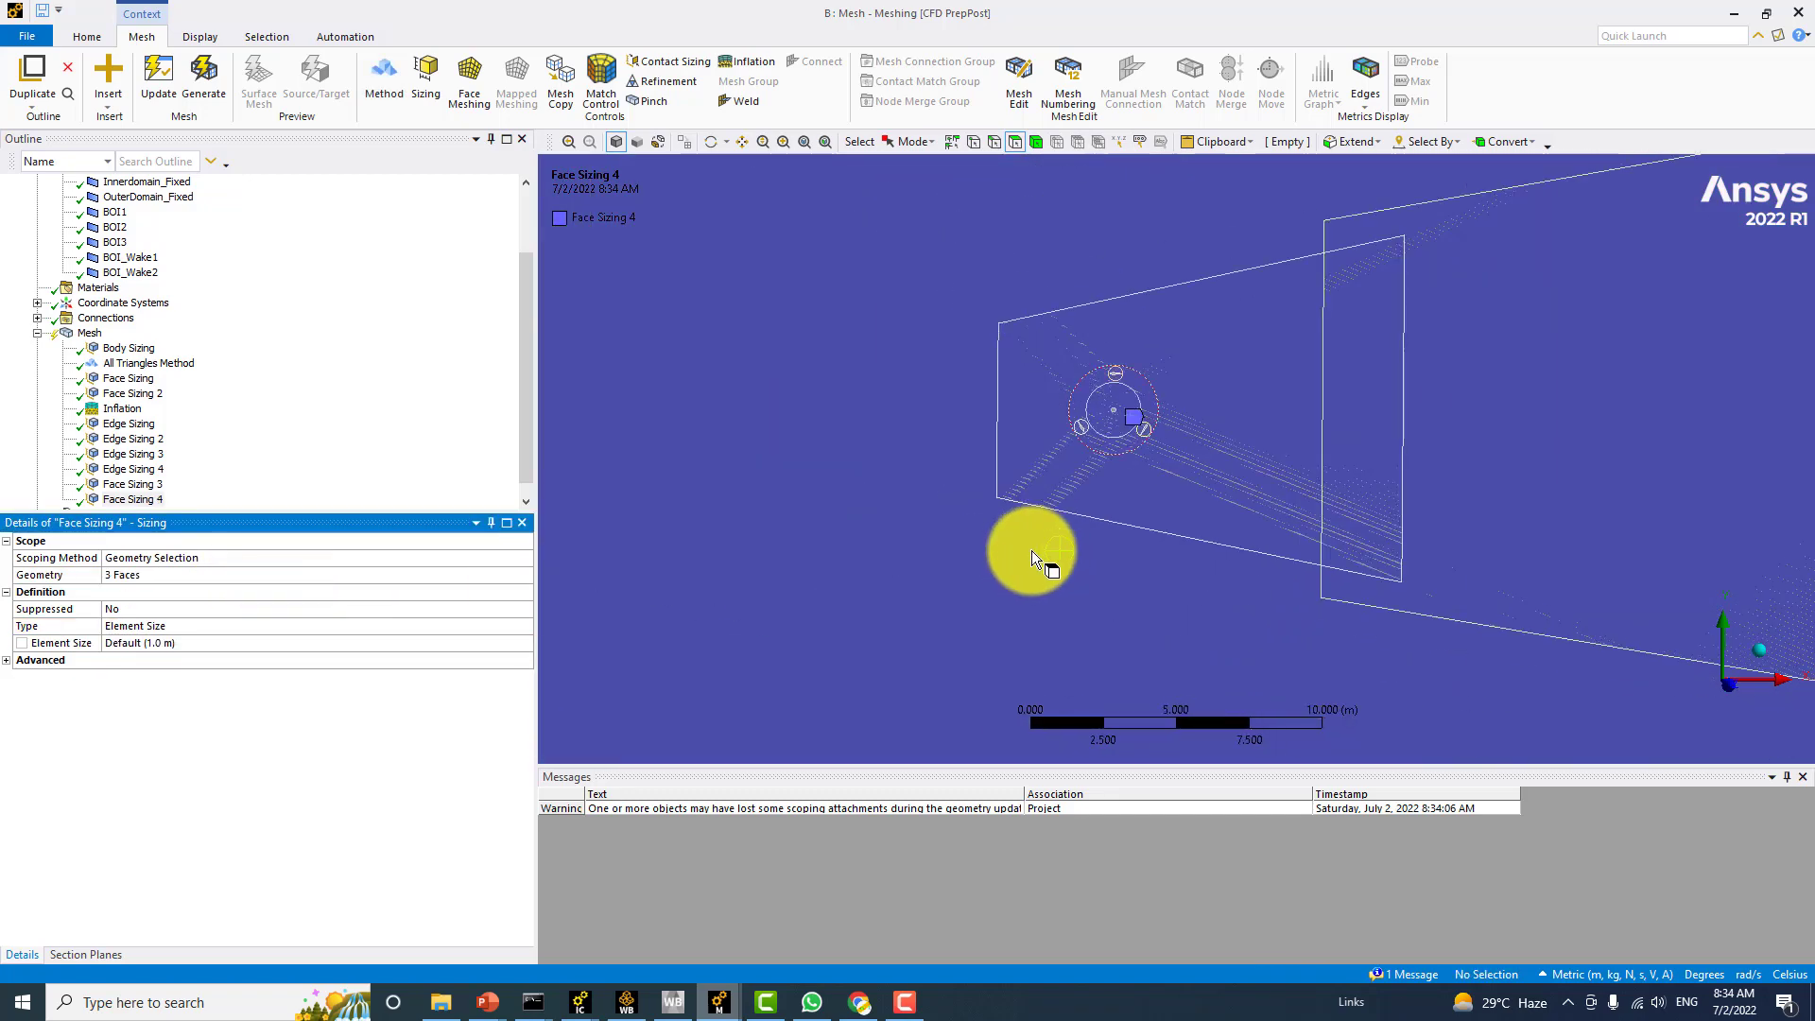
# Try to set the type of Face Sizing 4 to Body of Influence and reopen its geometry scope
pyautogui.scroll(-5, 1049, 560)
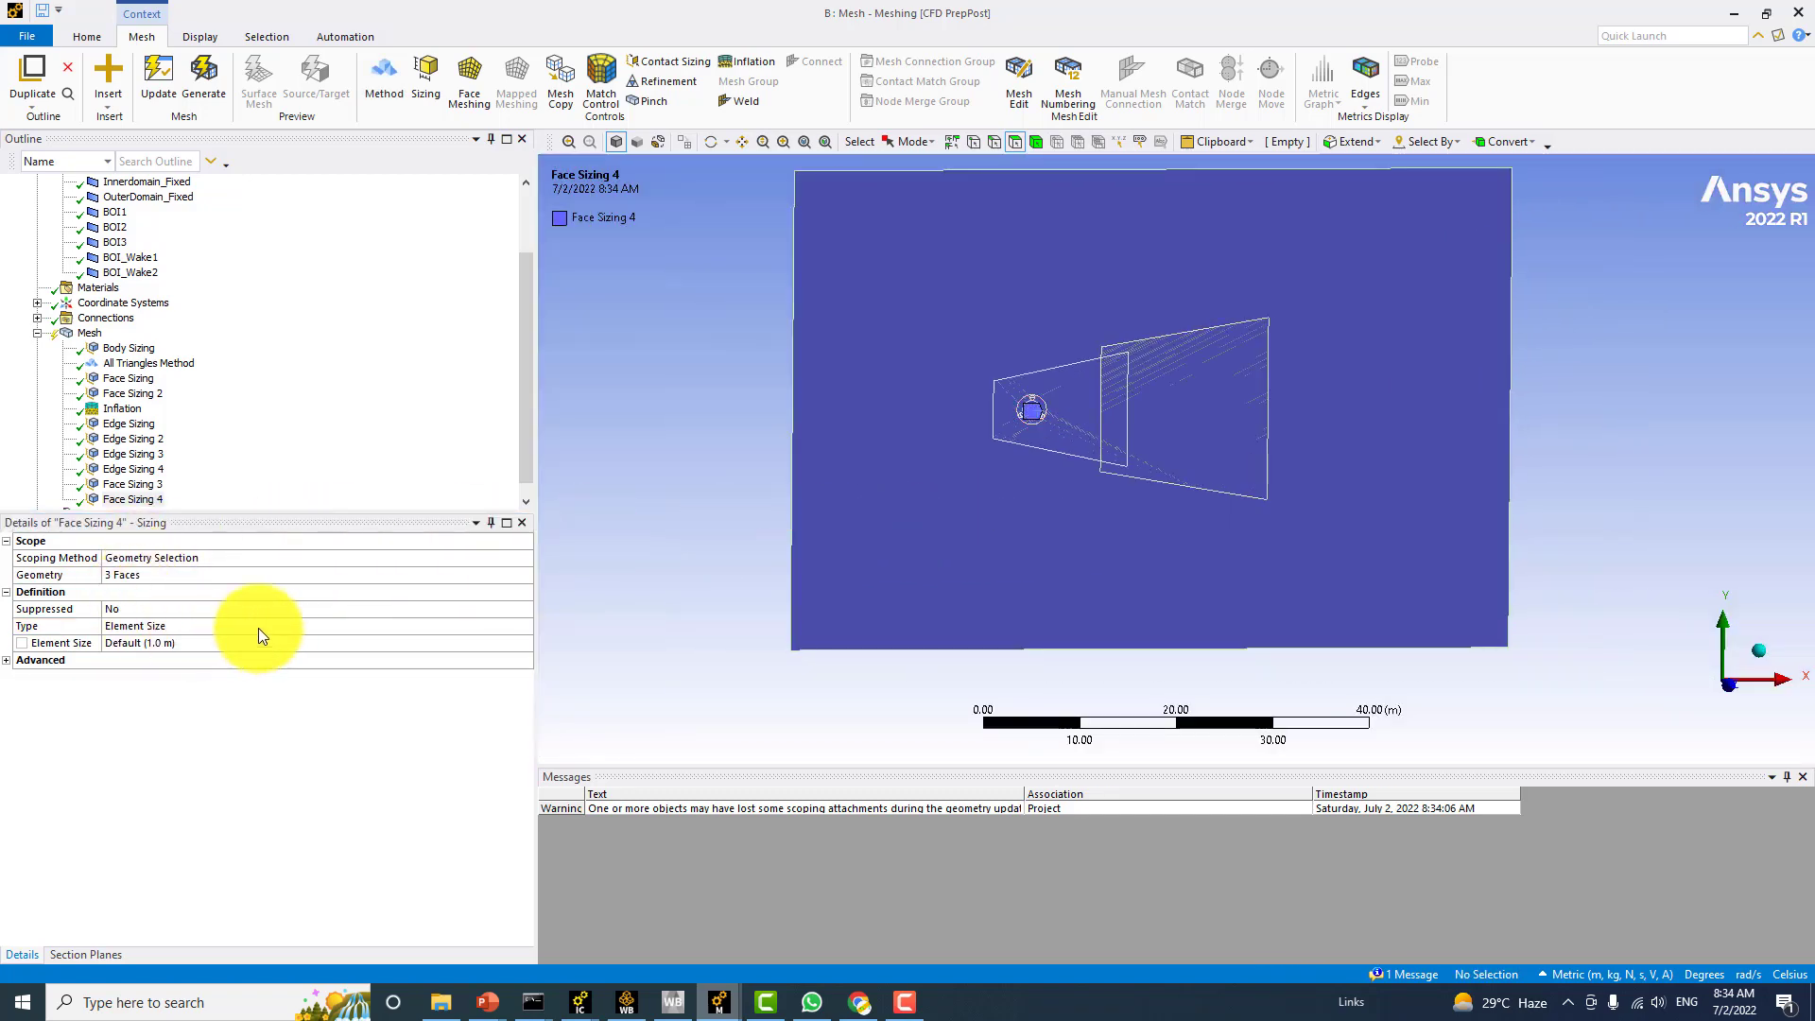
pyautogui.click(274, 628)
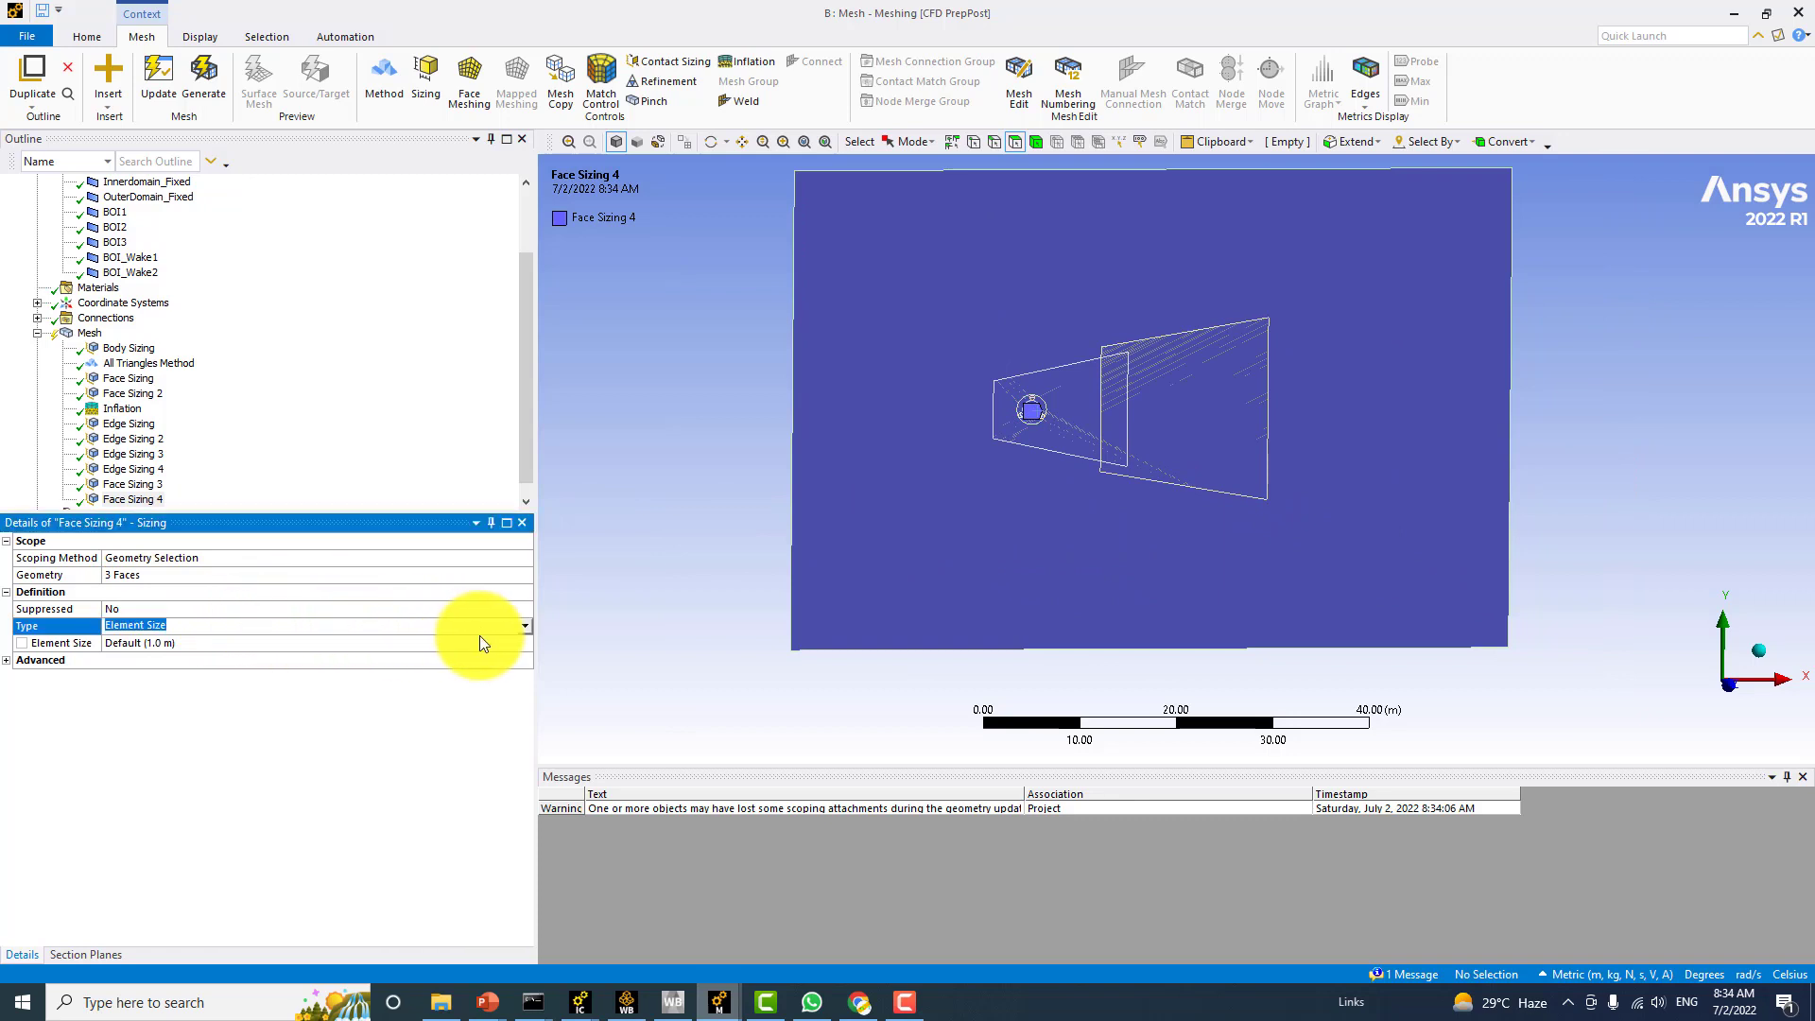
pyautogui.click(526, 625)
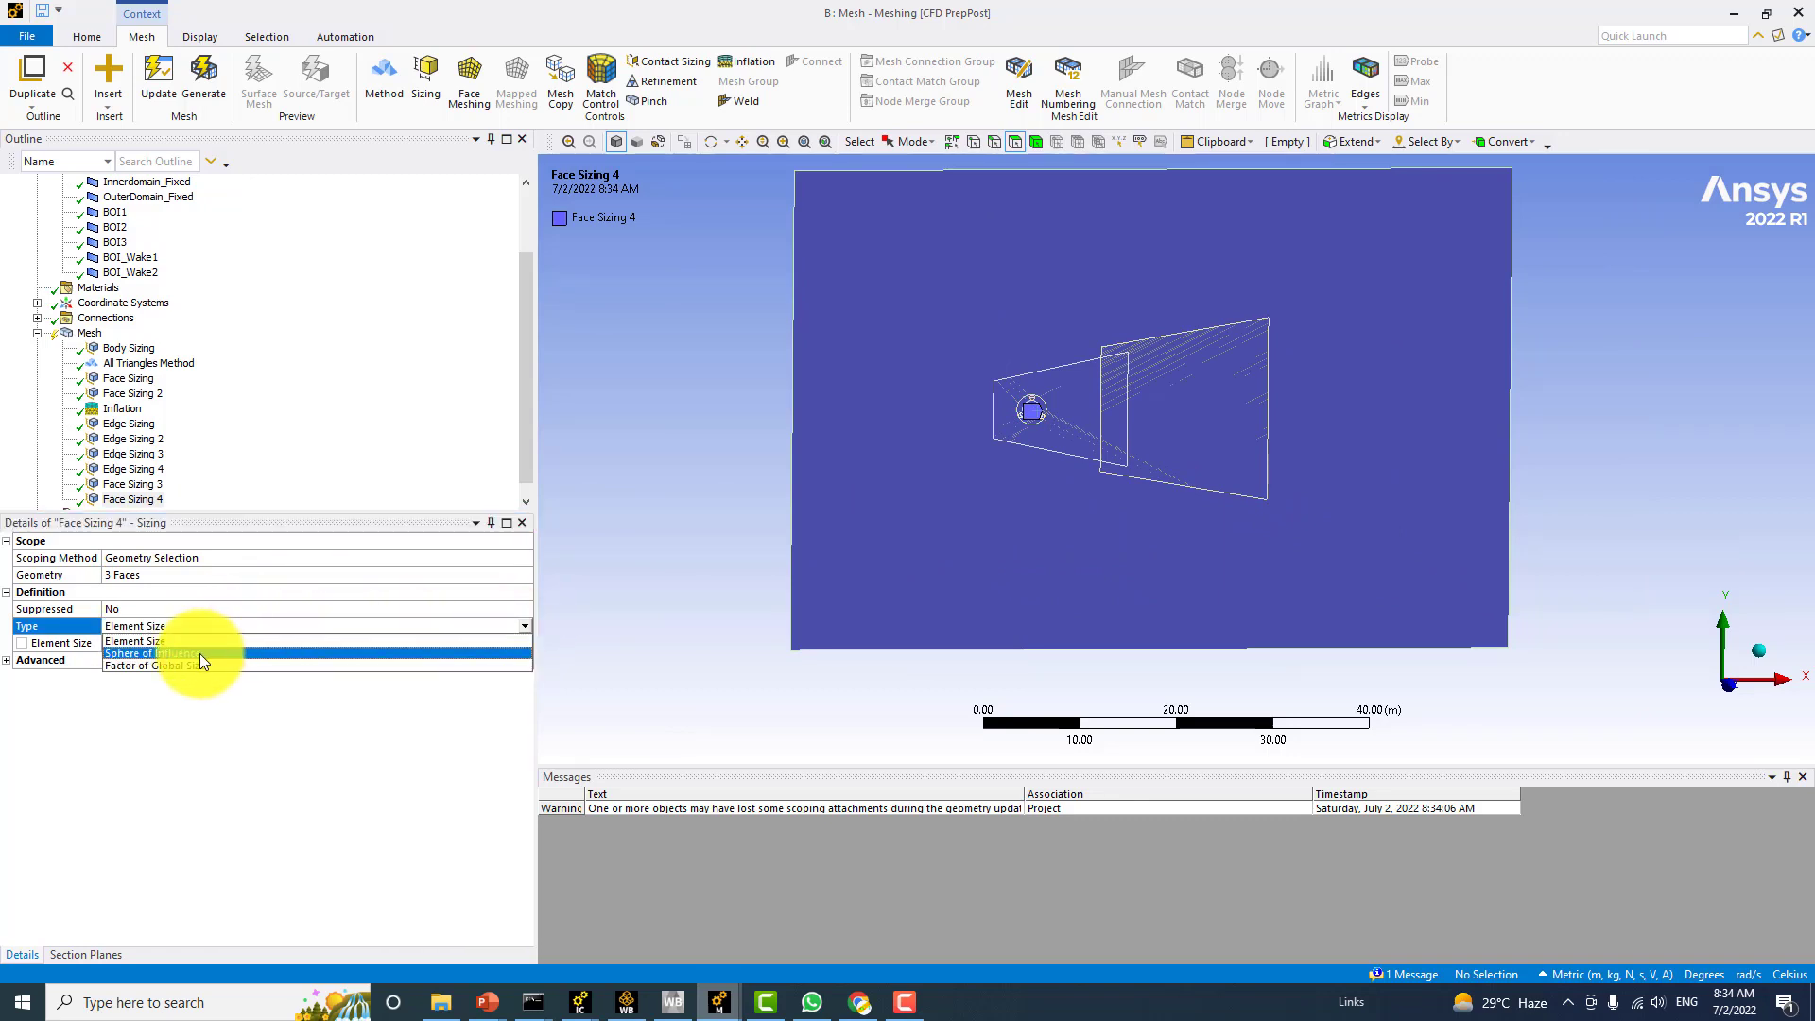
pyautogui.click(185, 689)
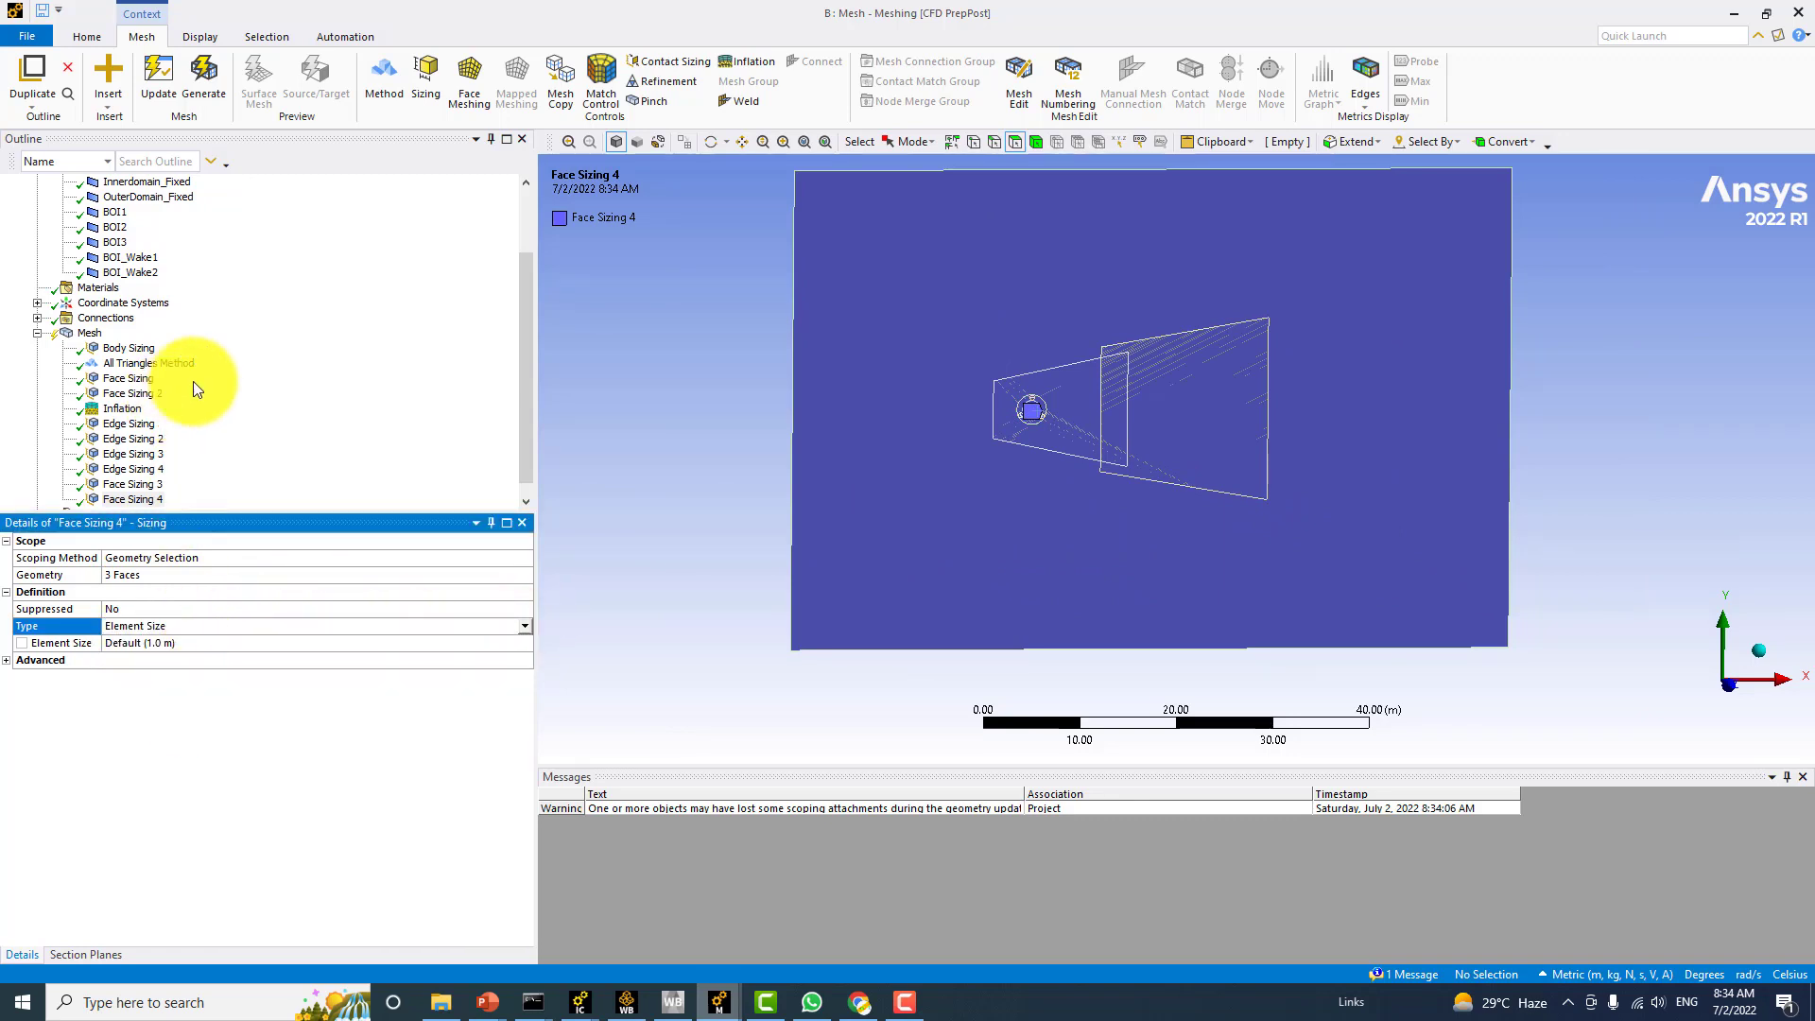
pyautogui.click(143, 575)
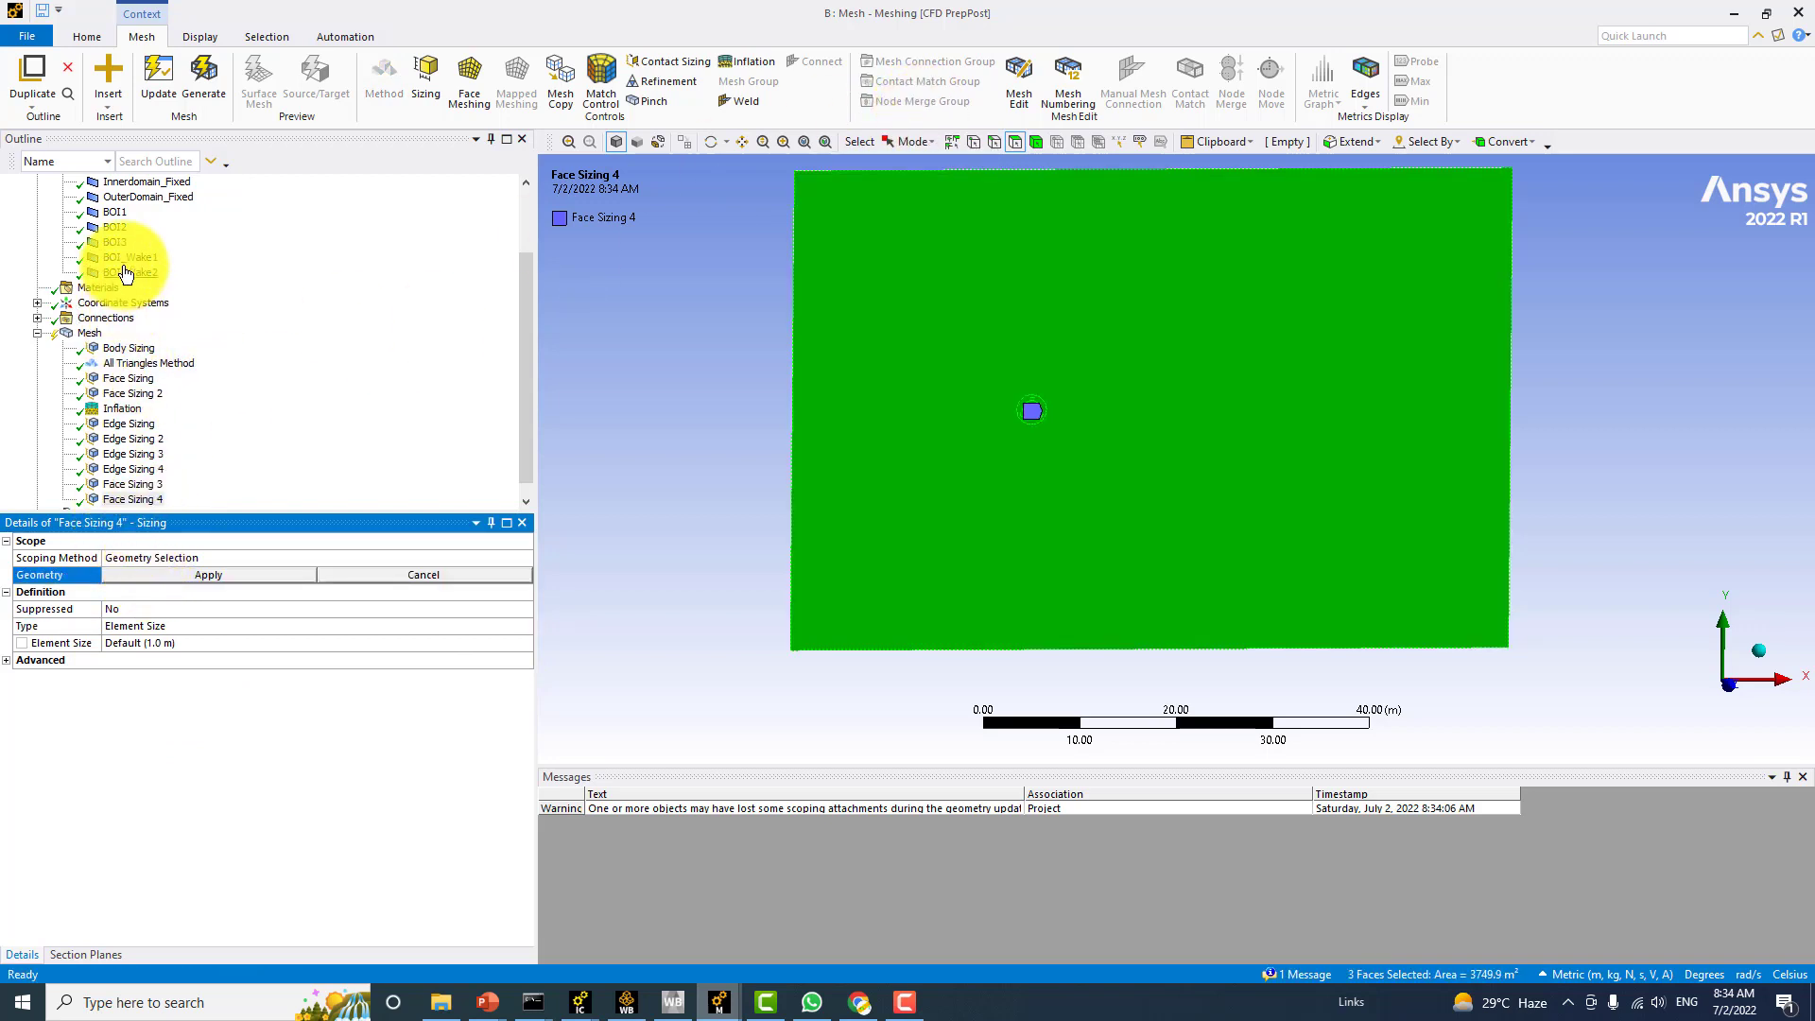
pyautogui.scroll(-1, 142, 397)
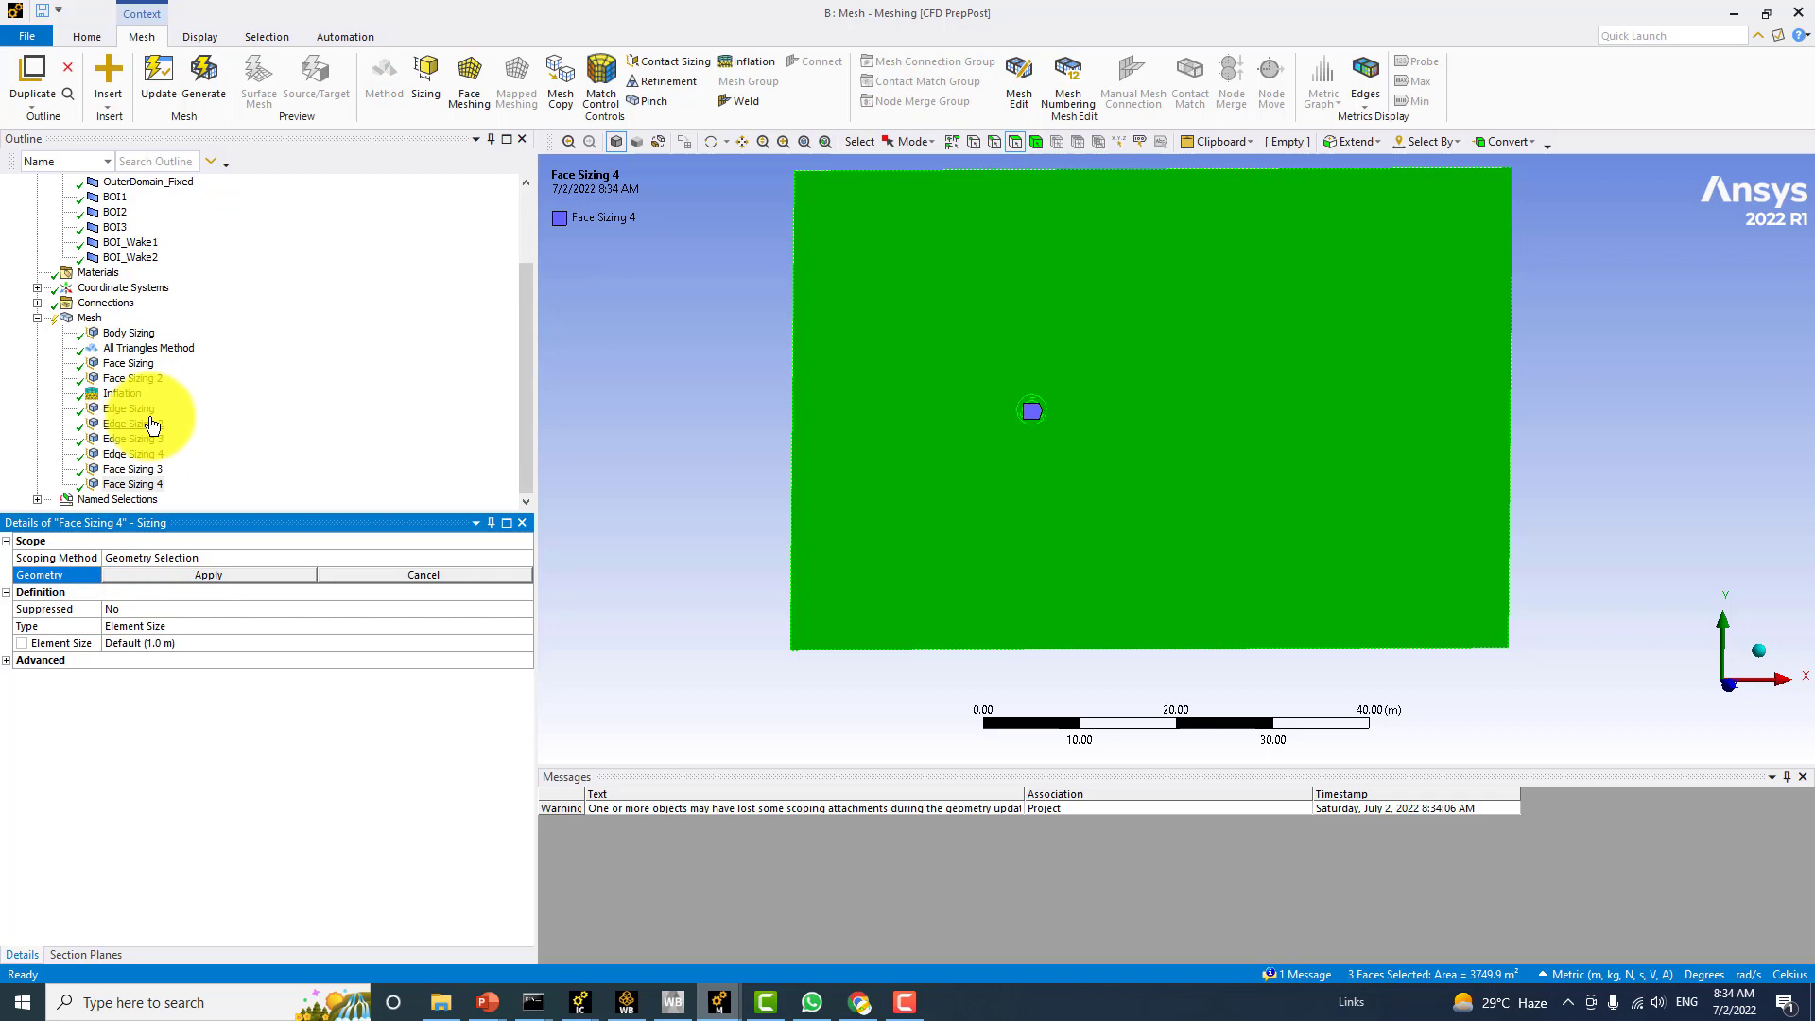
# Delete the Face Sizing 4 control from the mesh
pyautogui.rightClick(134, 484)
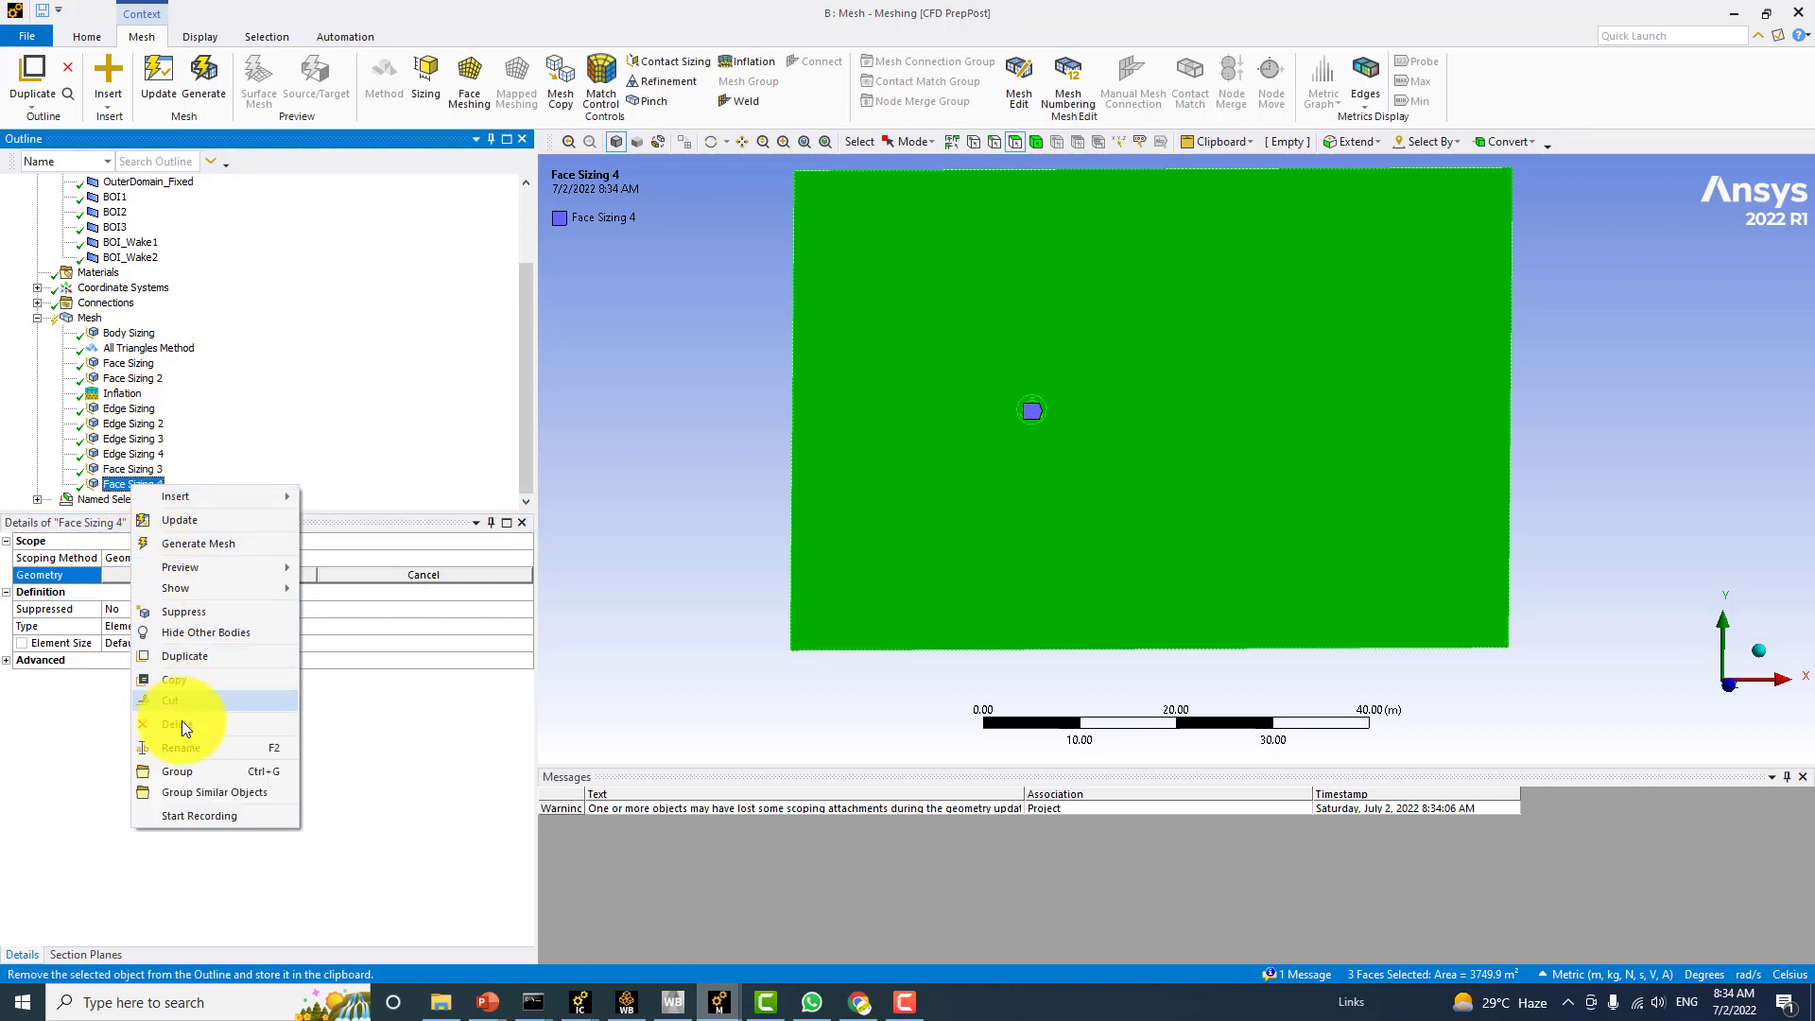
pyautogui.click(182, 724)
pyautogui.click(904, 566)
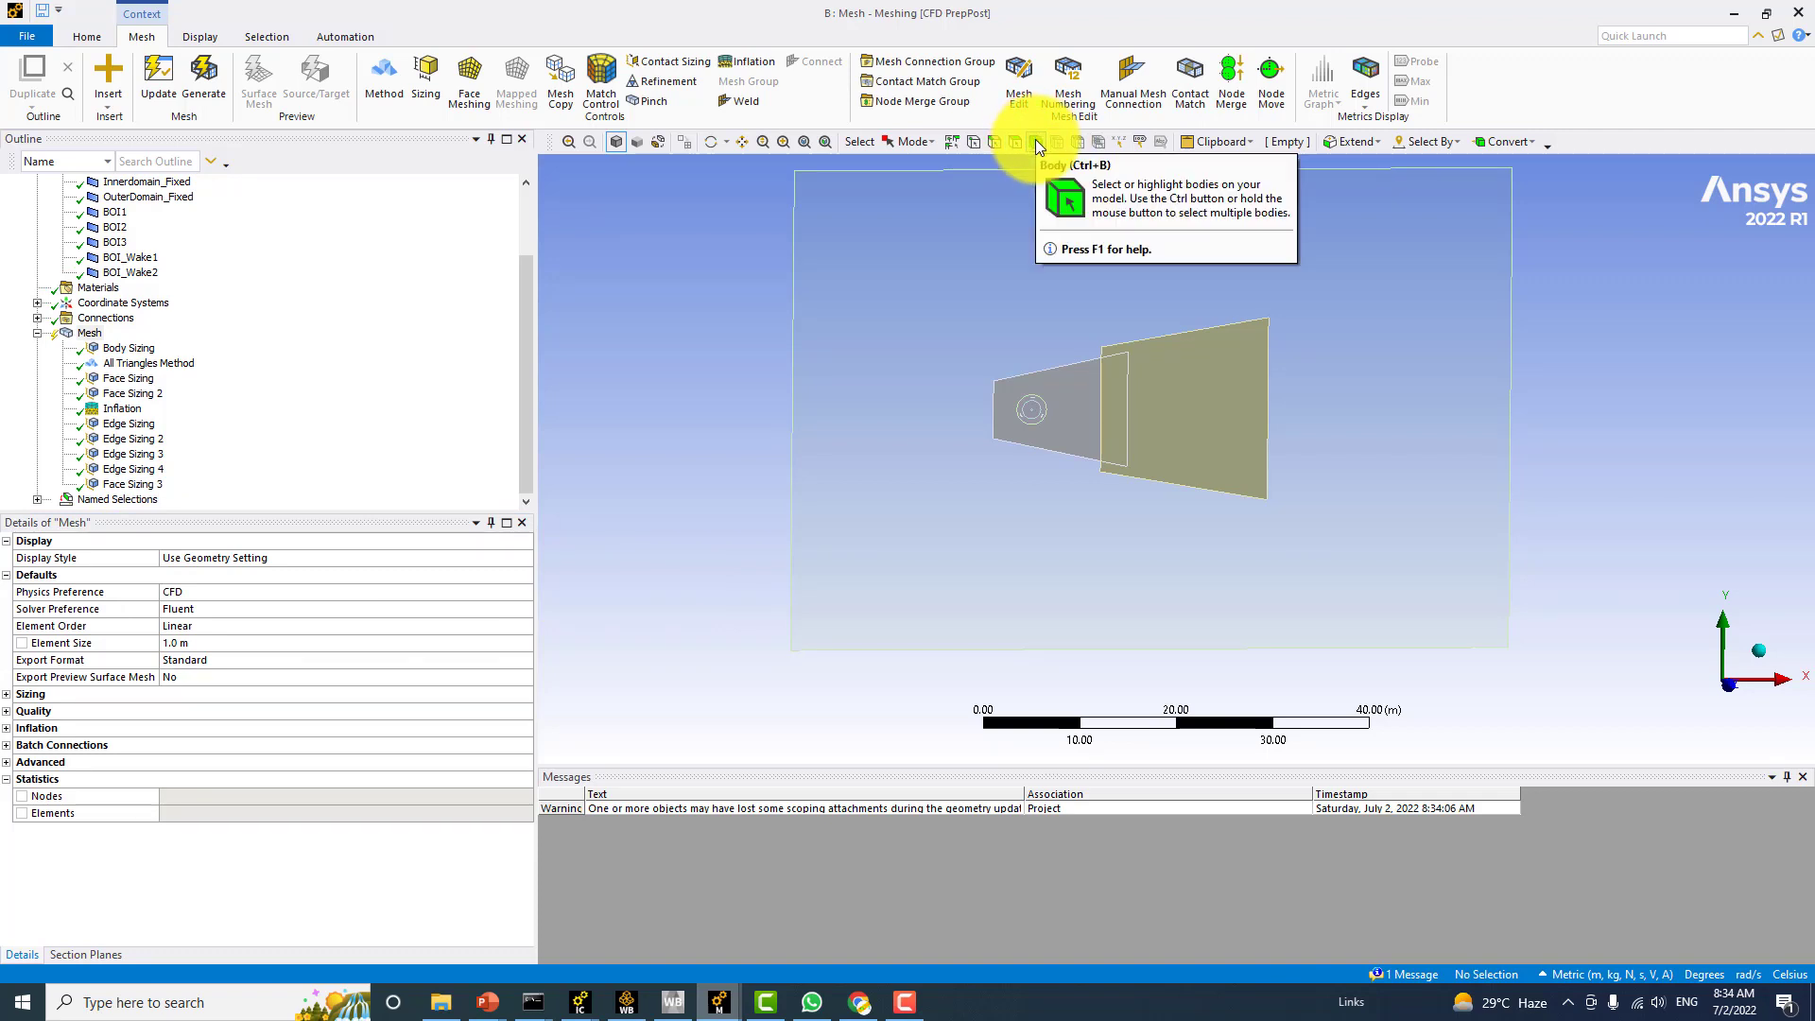
# Select the outer, rotating middle and inner domains together as whole bodies instead of faces
pyautogui.click(1036, 142)
pyautogui.click(950, 295)
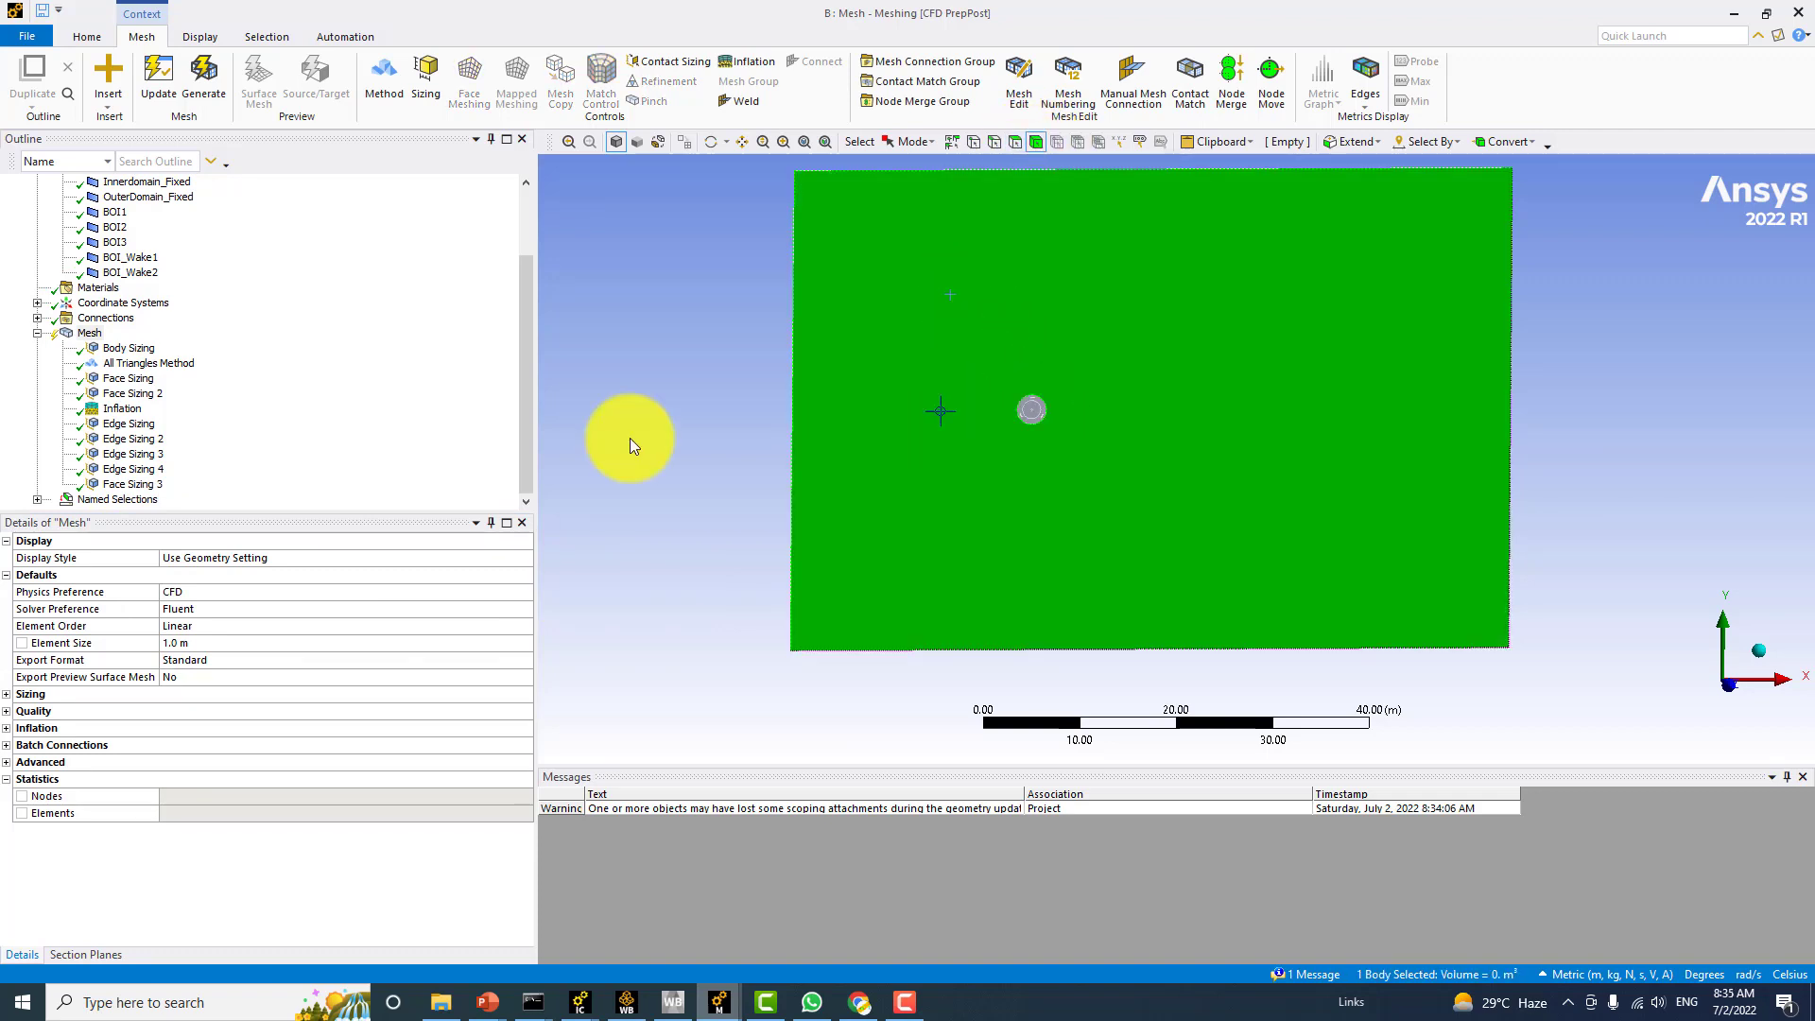
pyautogui.click(154, 484)
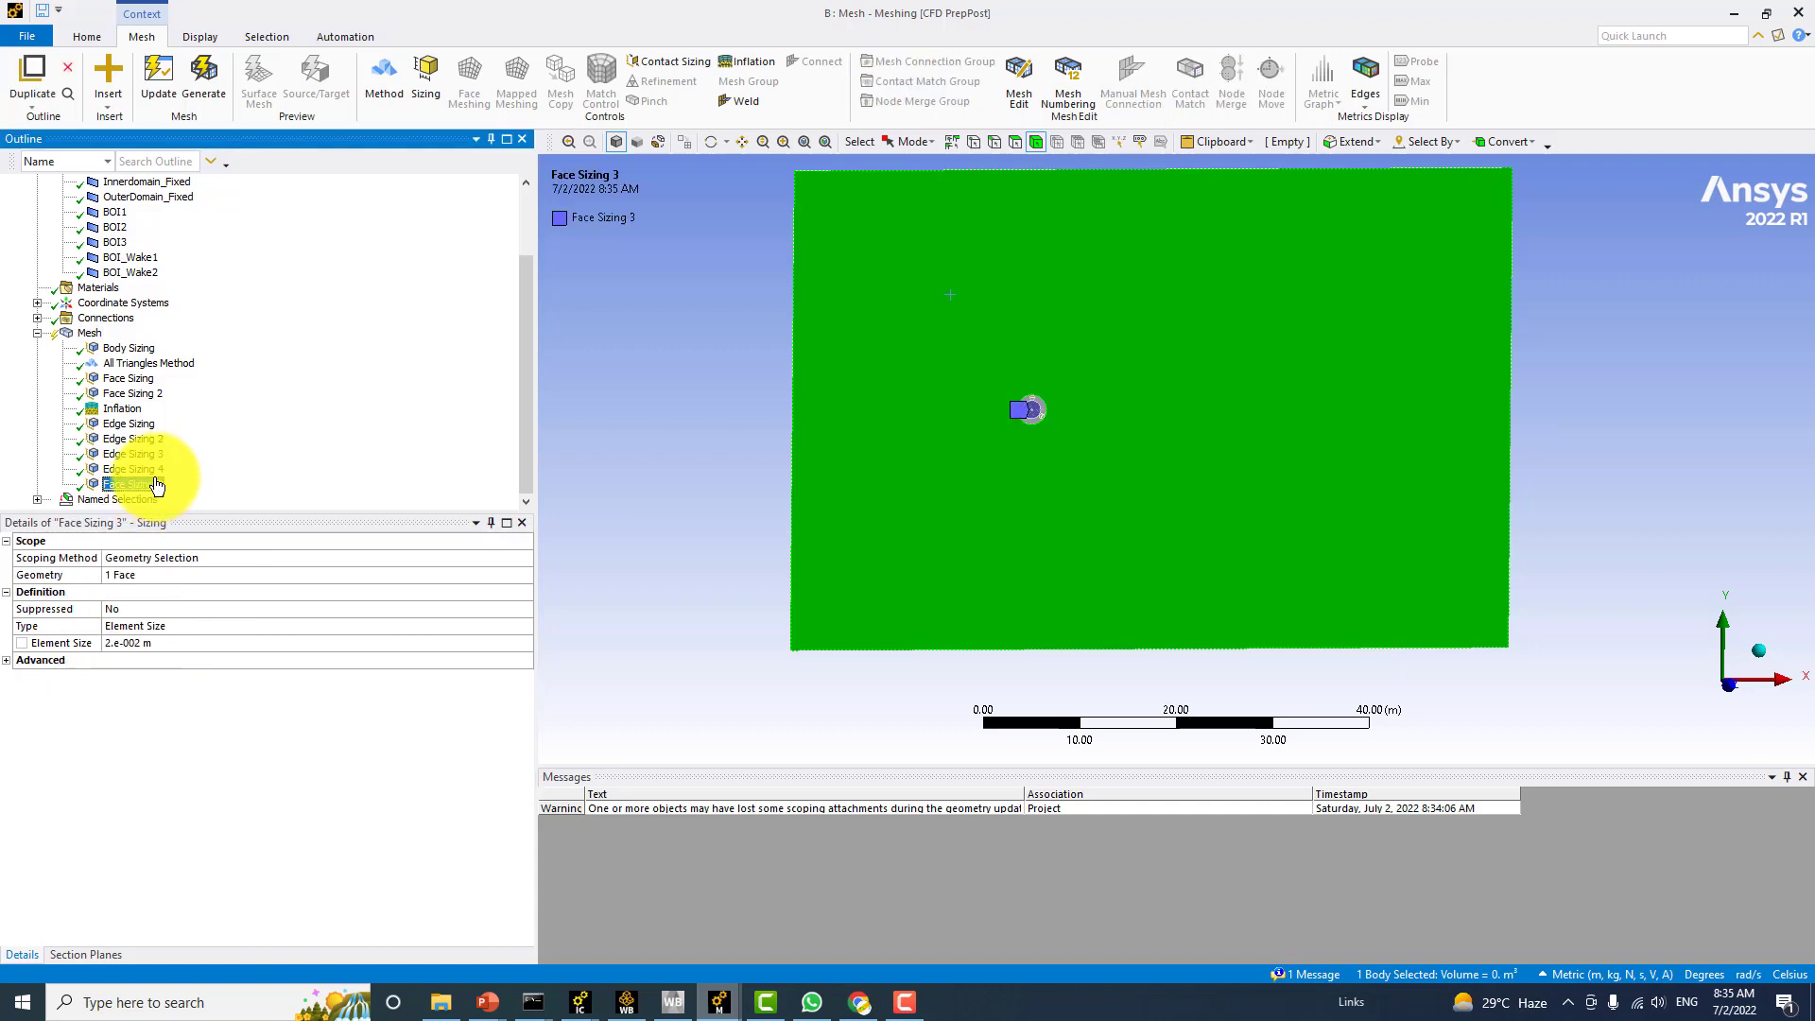
pyautogui.click(662, 471)
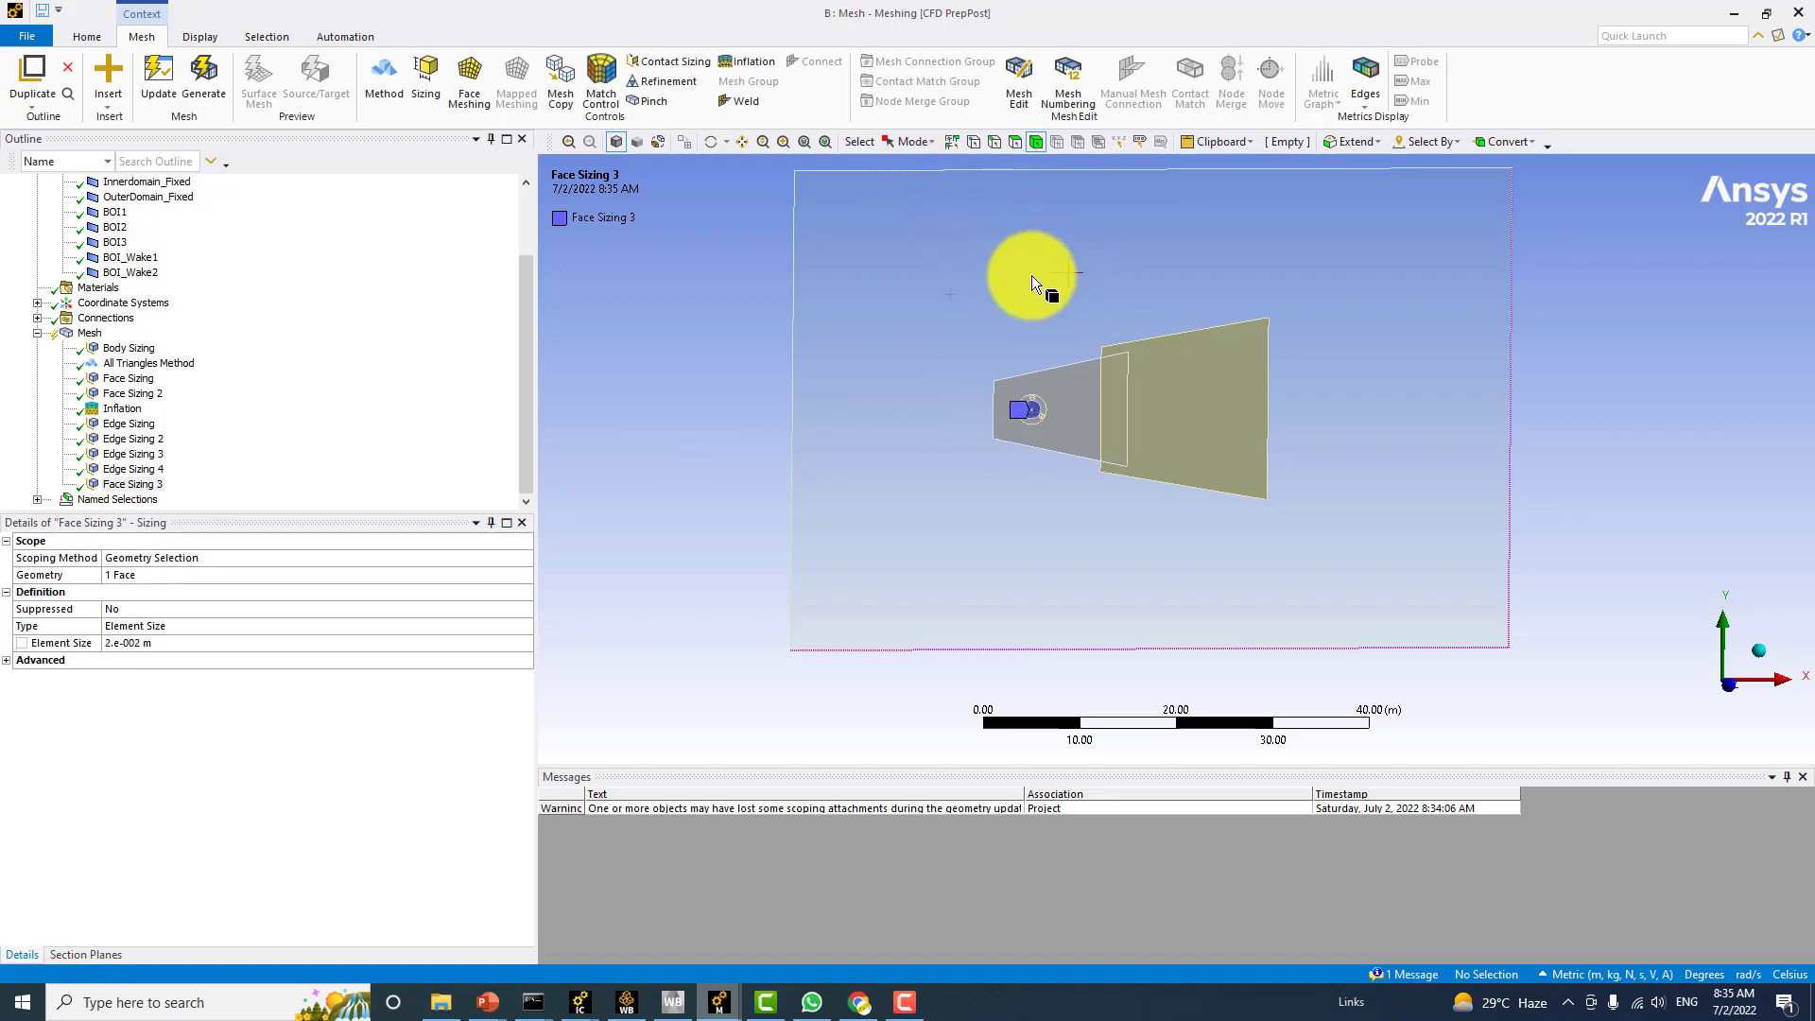
pyautogui.click(841, 259)
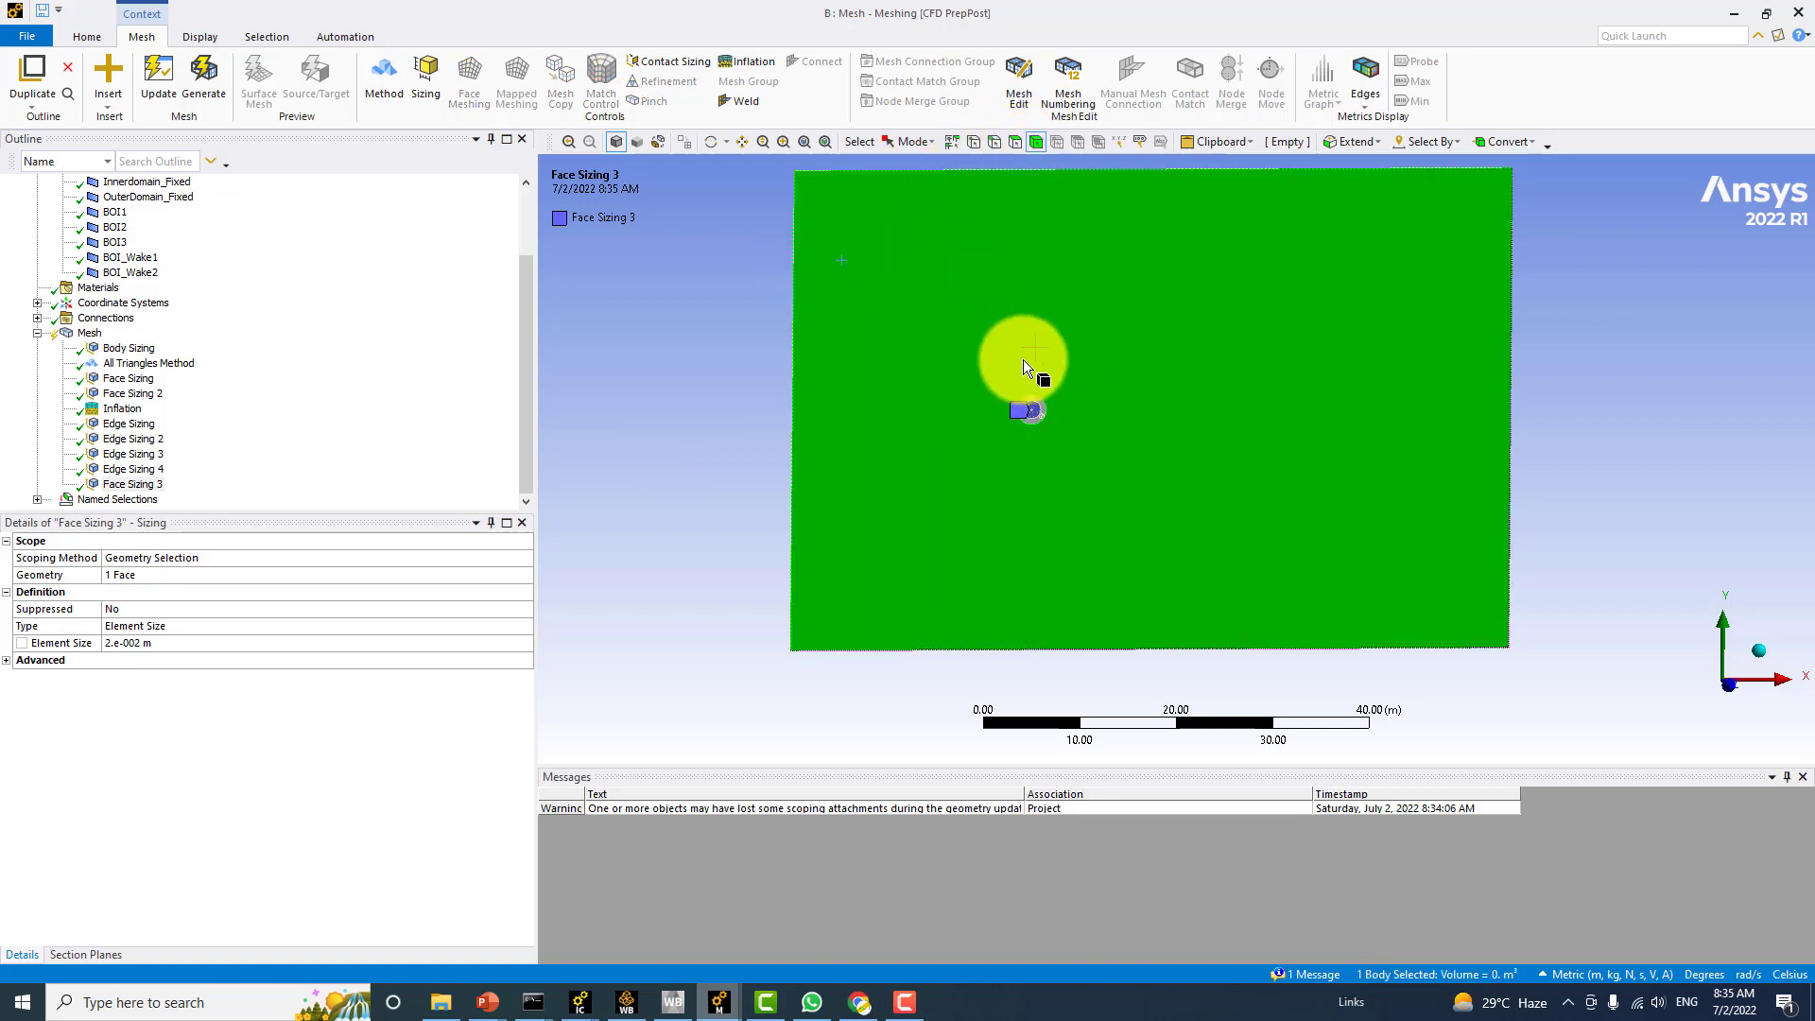
pyautogui.scroll(4, 1044, 378)
pyautogui.scroll(3, 1044, 378)
pyautogui.keyDown('ctrl'); pyautogui.click(675, 264); pyautogui.keyUp('ctrl')
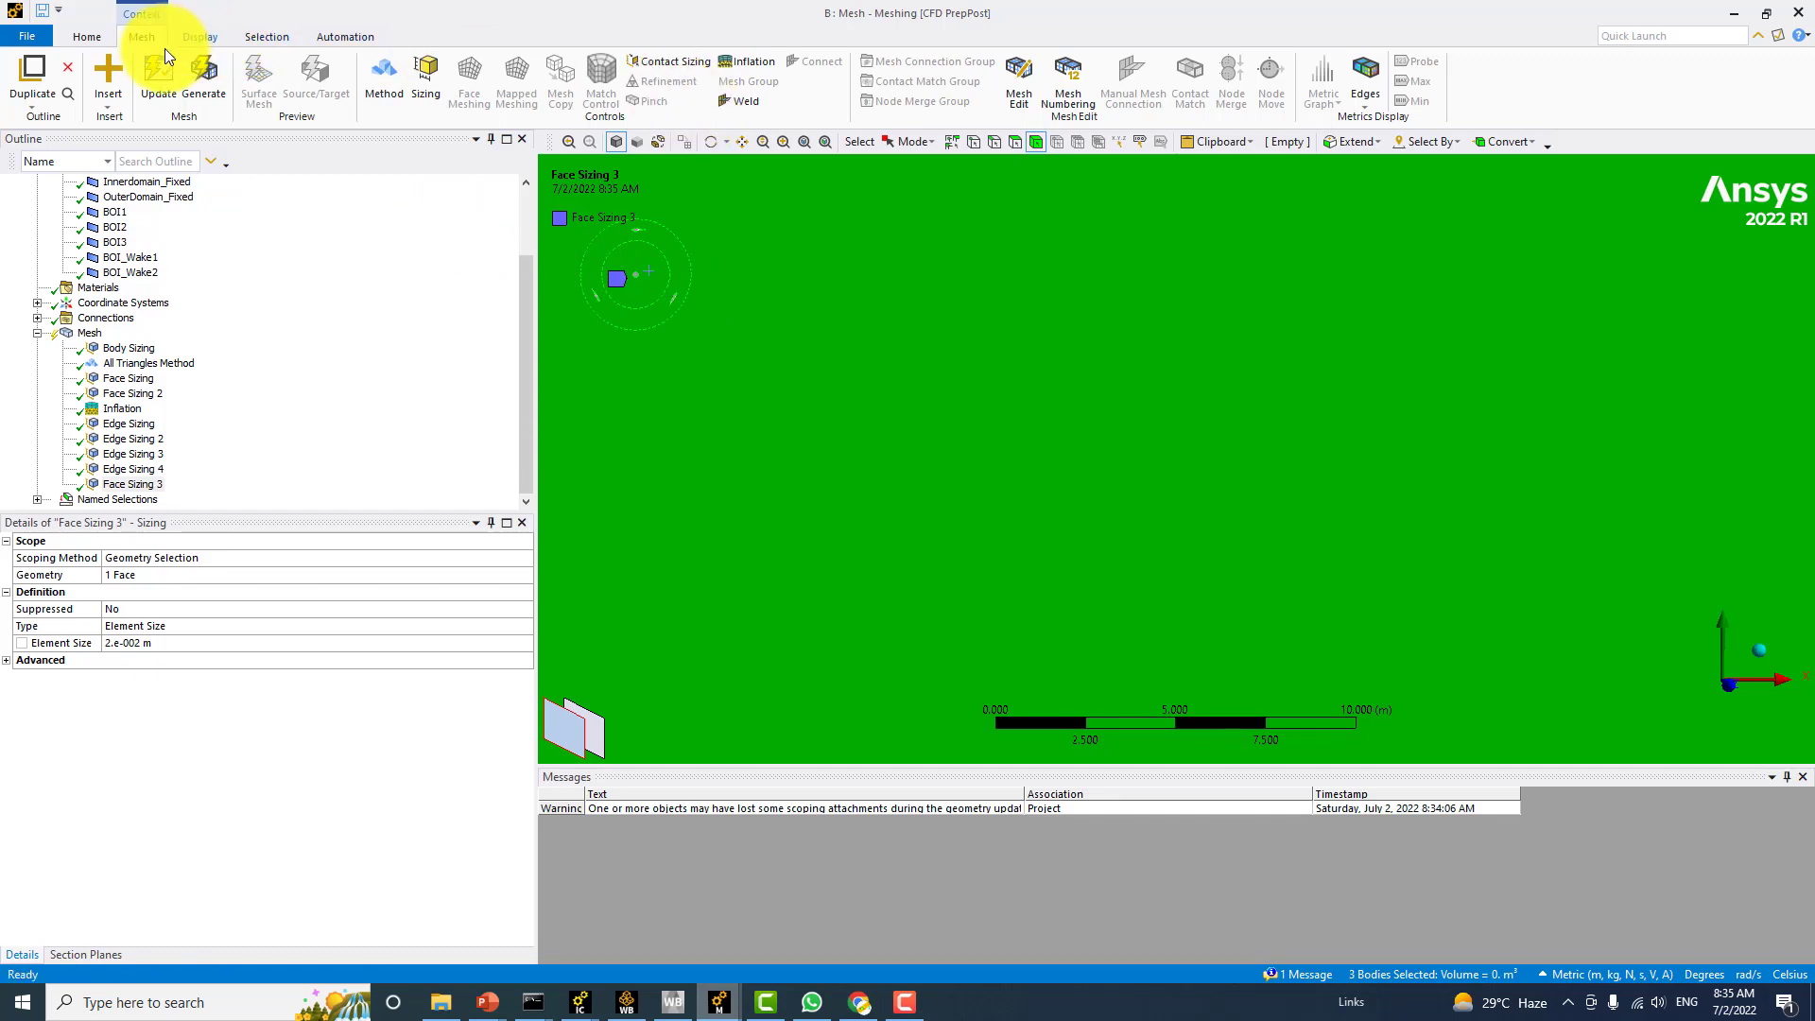
# Add a sizing control to the three selected domain bodies and set its type to Body of Influence
pyautogui.click(426, 76)
pyautogui.click(196, 624)
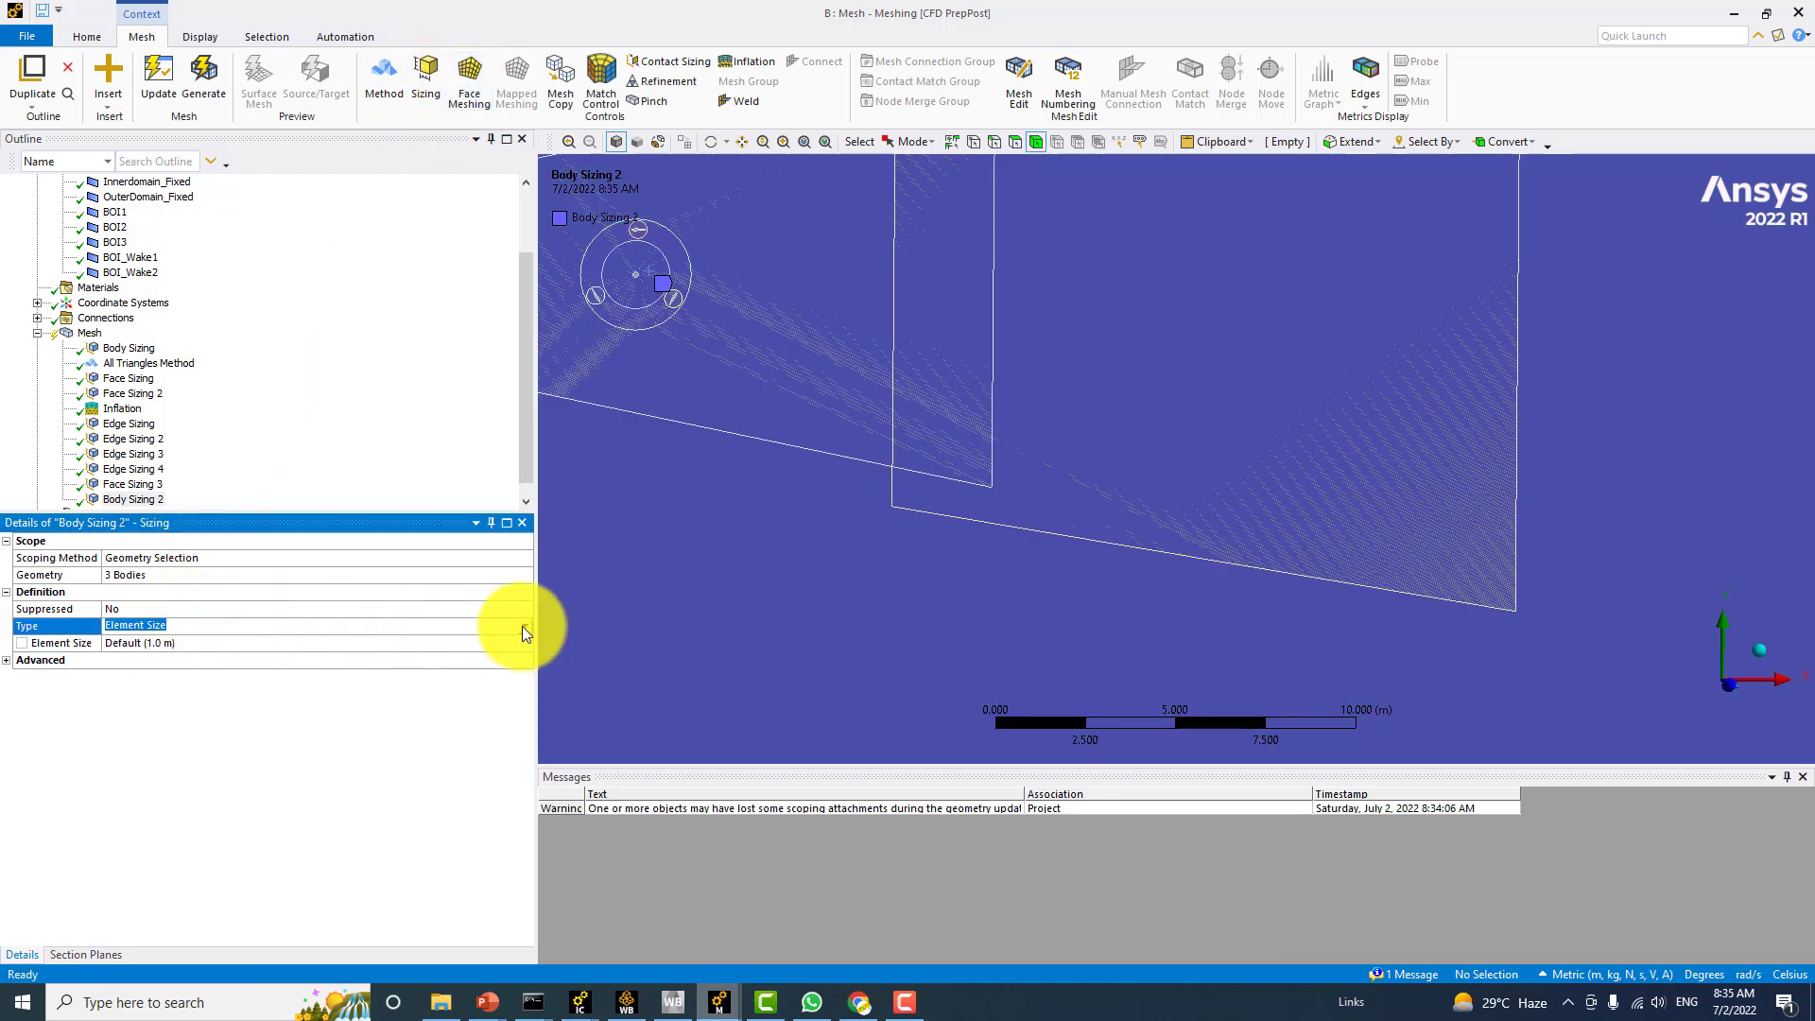
pyautogui.click(525, 625)
pyautogui.click(167, 664)
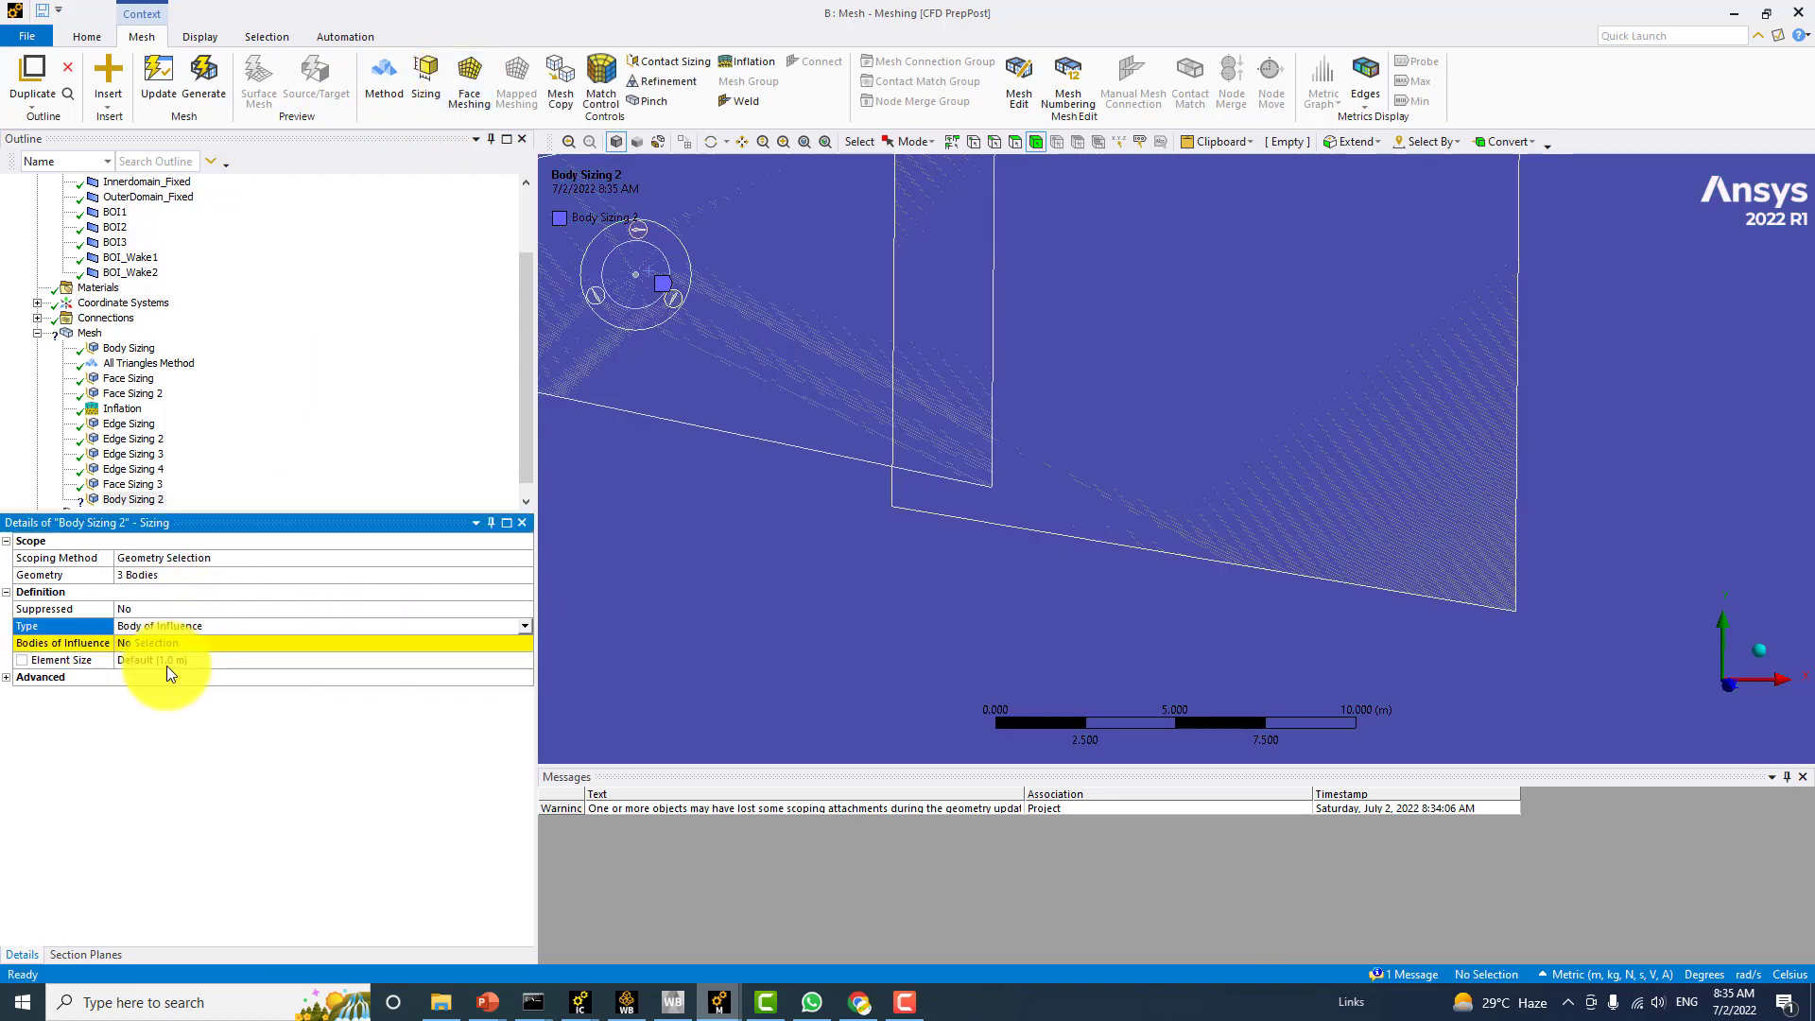
# Try to pick the smaller wake trapezoid in the model as the body of influence for Body Sizing 2
pyautogui.click(155, 642)
pyautogui.scroll(-3, 876, 309)
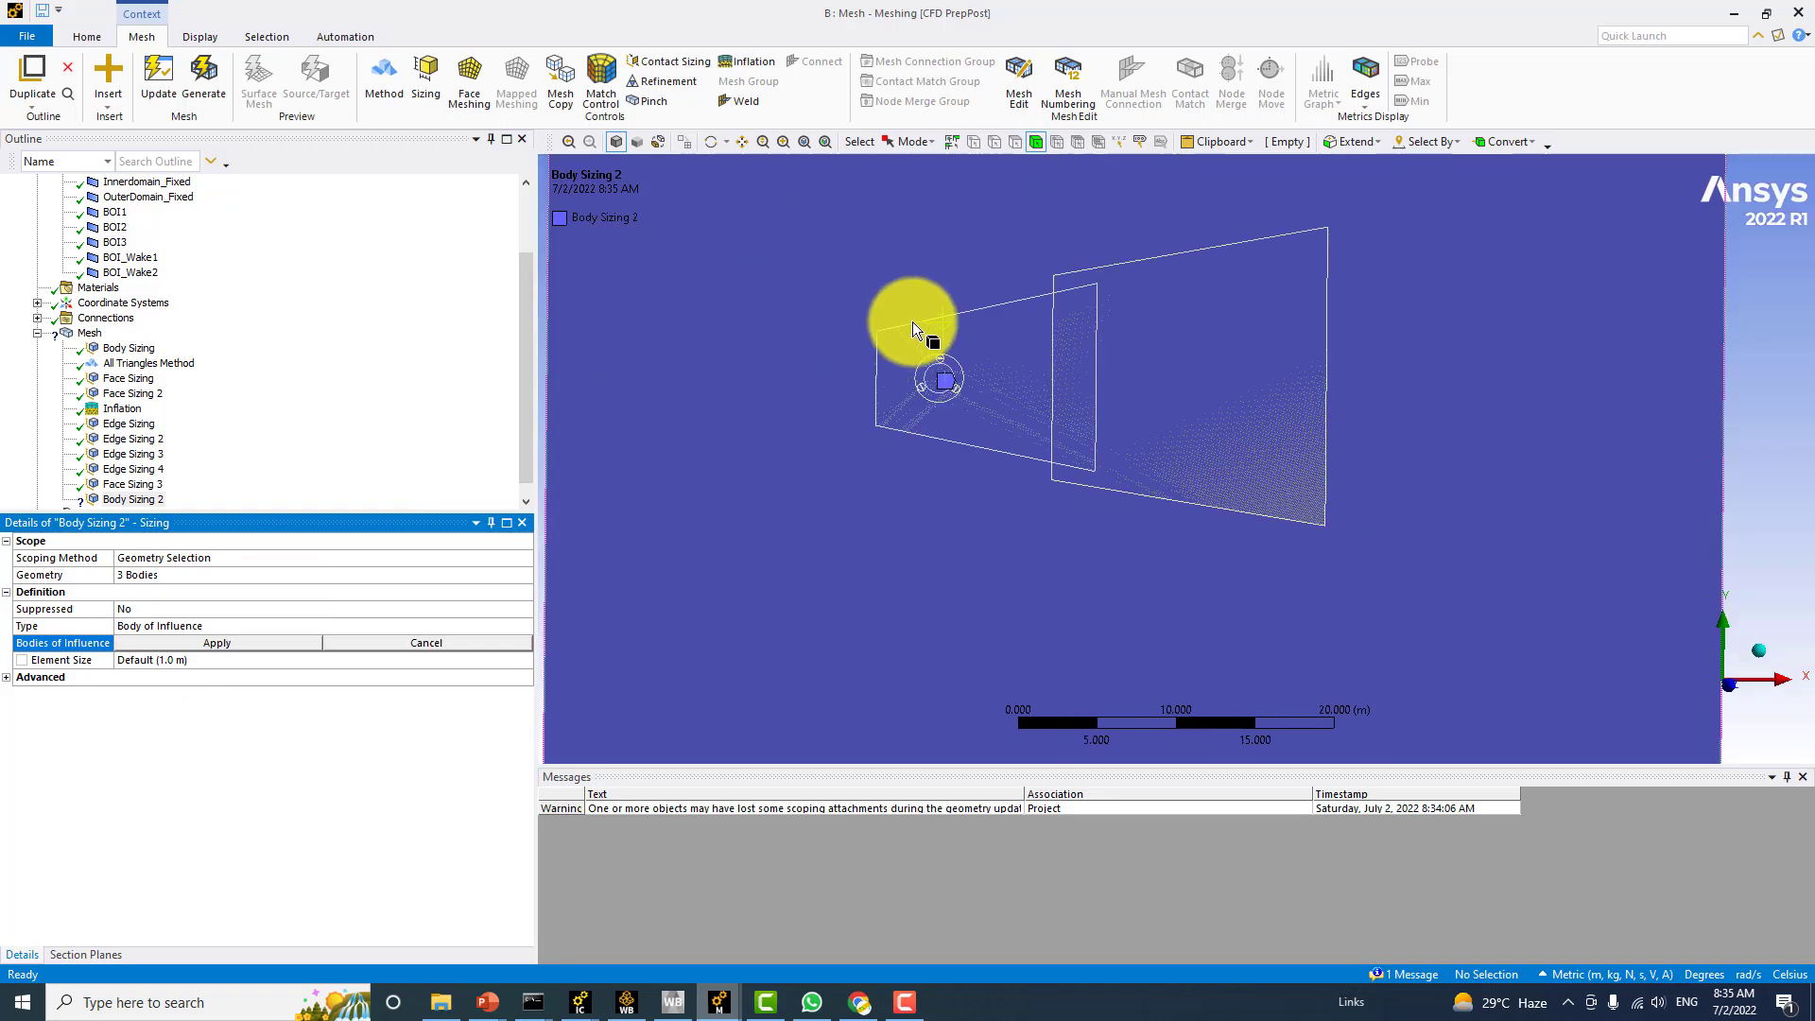
pyautogui.click(932, 325)
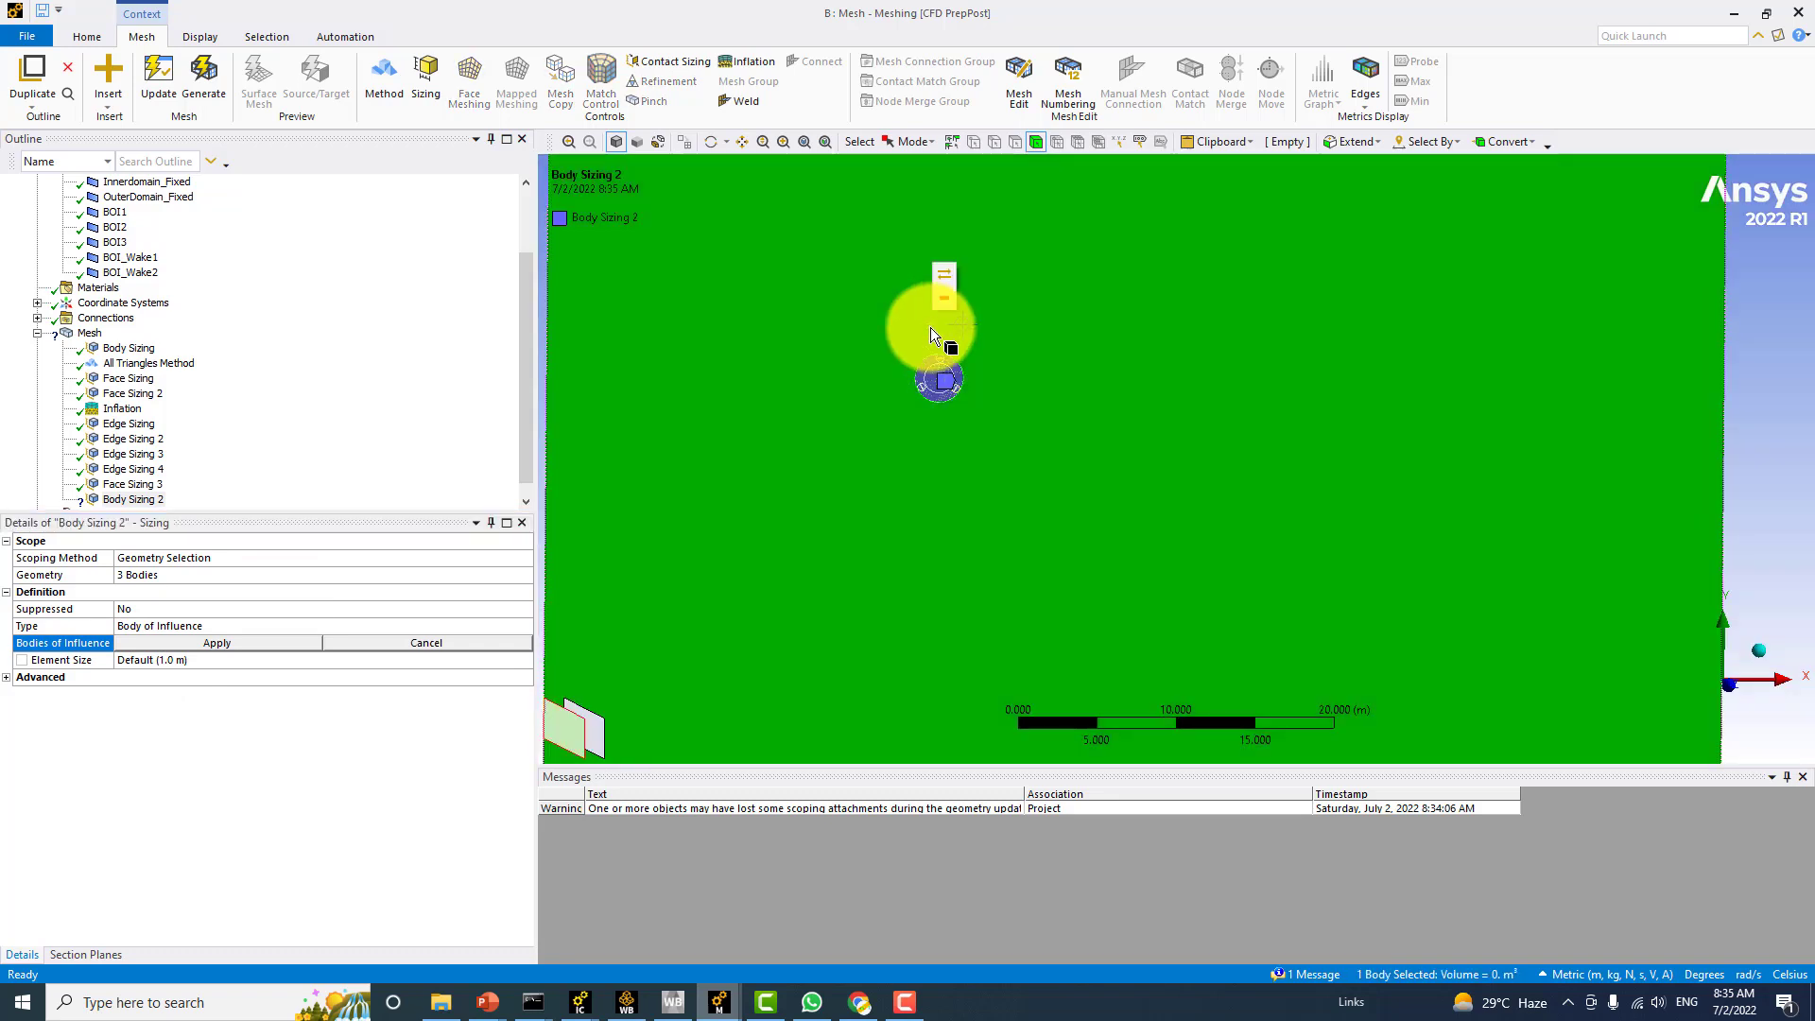
pyautogui.click(601, 722)
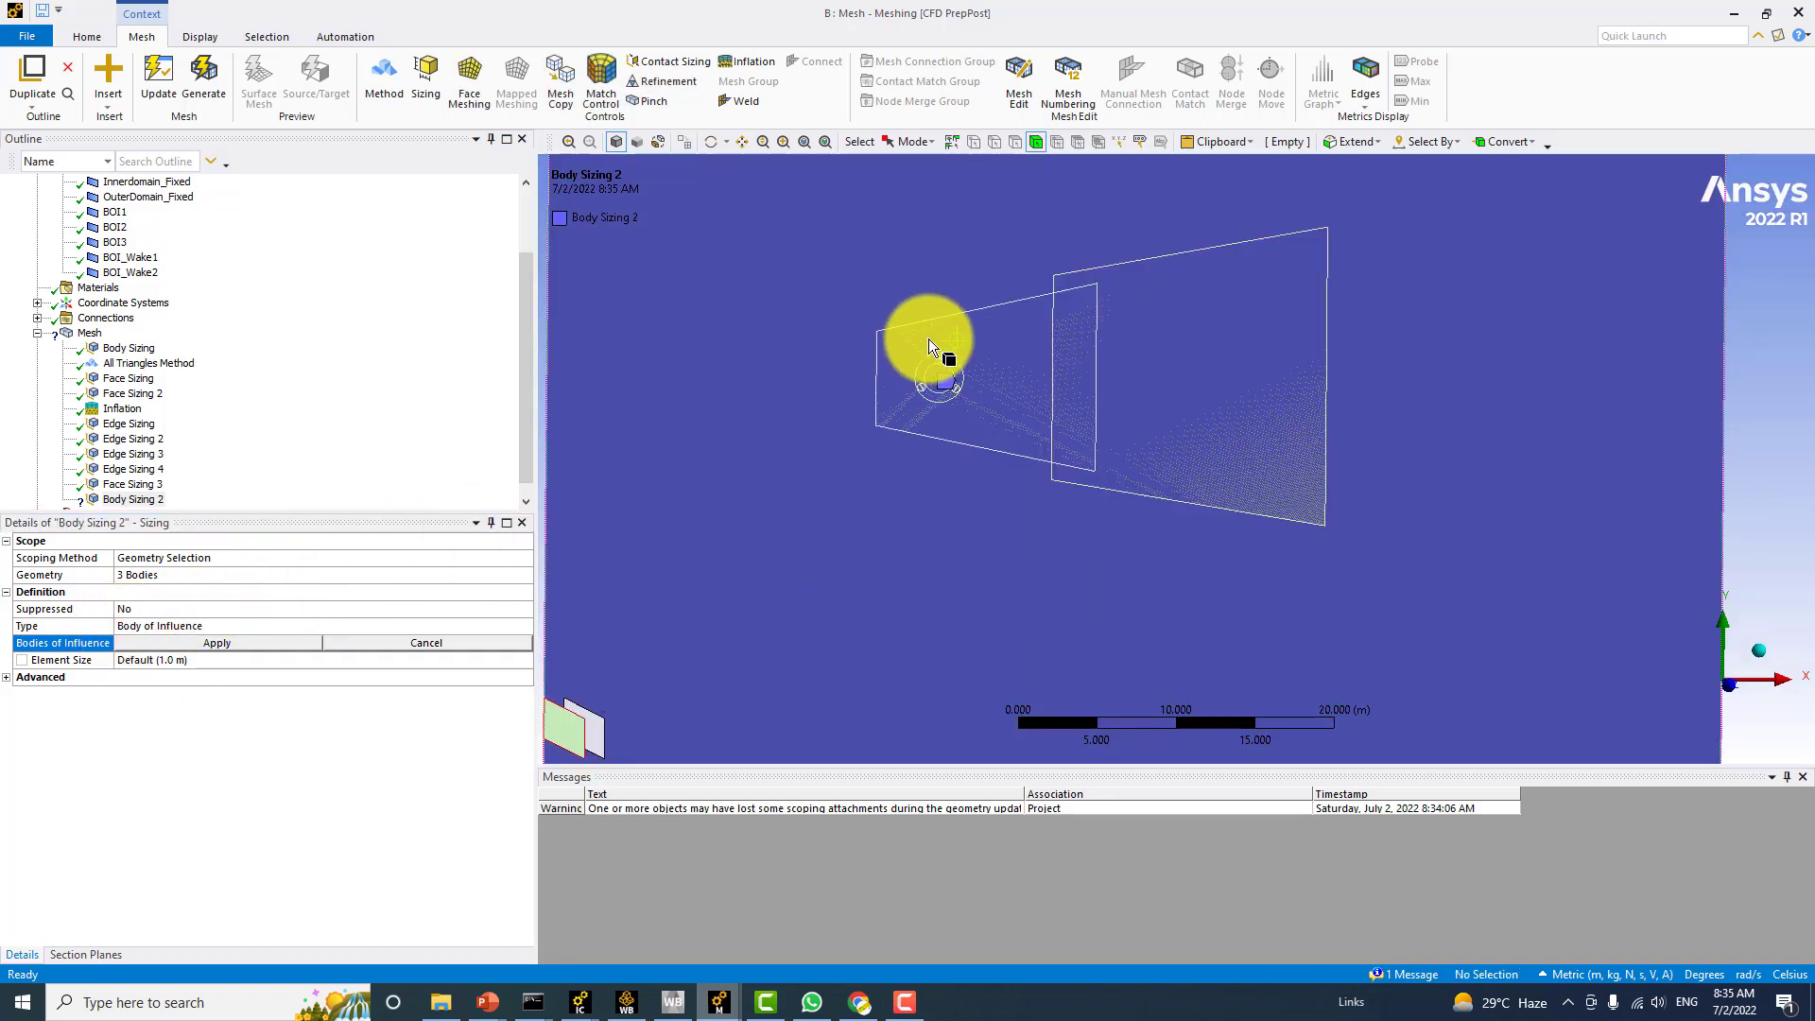
pyautogui.scroll(2, 199, 248)
# Hide the MiddleDomain_Rotating, Innerdomain_Fixed, OuterDomain_Fixed, BOI1, BOI2 and BOI3 bodies
pyautogui.click(156, 258)
pyautogui.keyDown('ctrl'); pyautogui.click(157, 273); pyautogui.keyUp('ctrl')
pyautogui.keyDown('ctrl'); pyautogui.click(148, 288); pyautogui.keyUp('ctrl')
pyautogui.keyDown('ctrl'); pyautogui.click(114, 303); pyautogui.keyUp('ctrl')
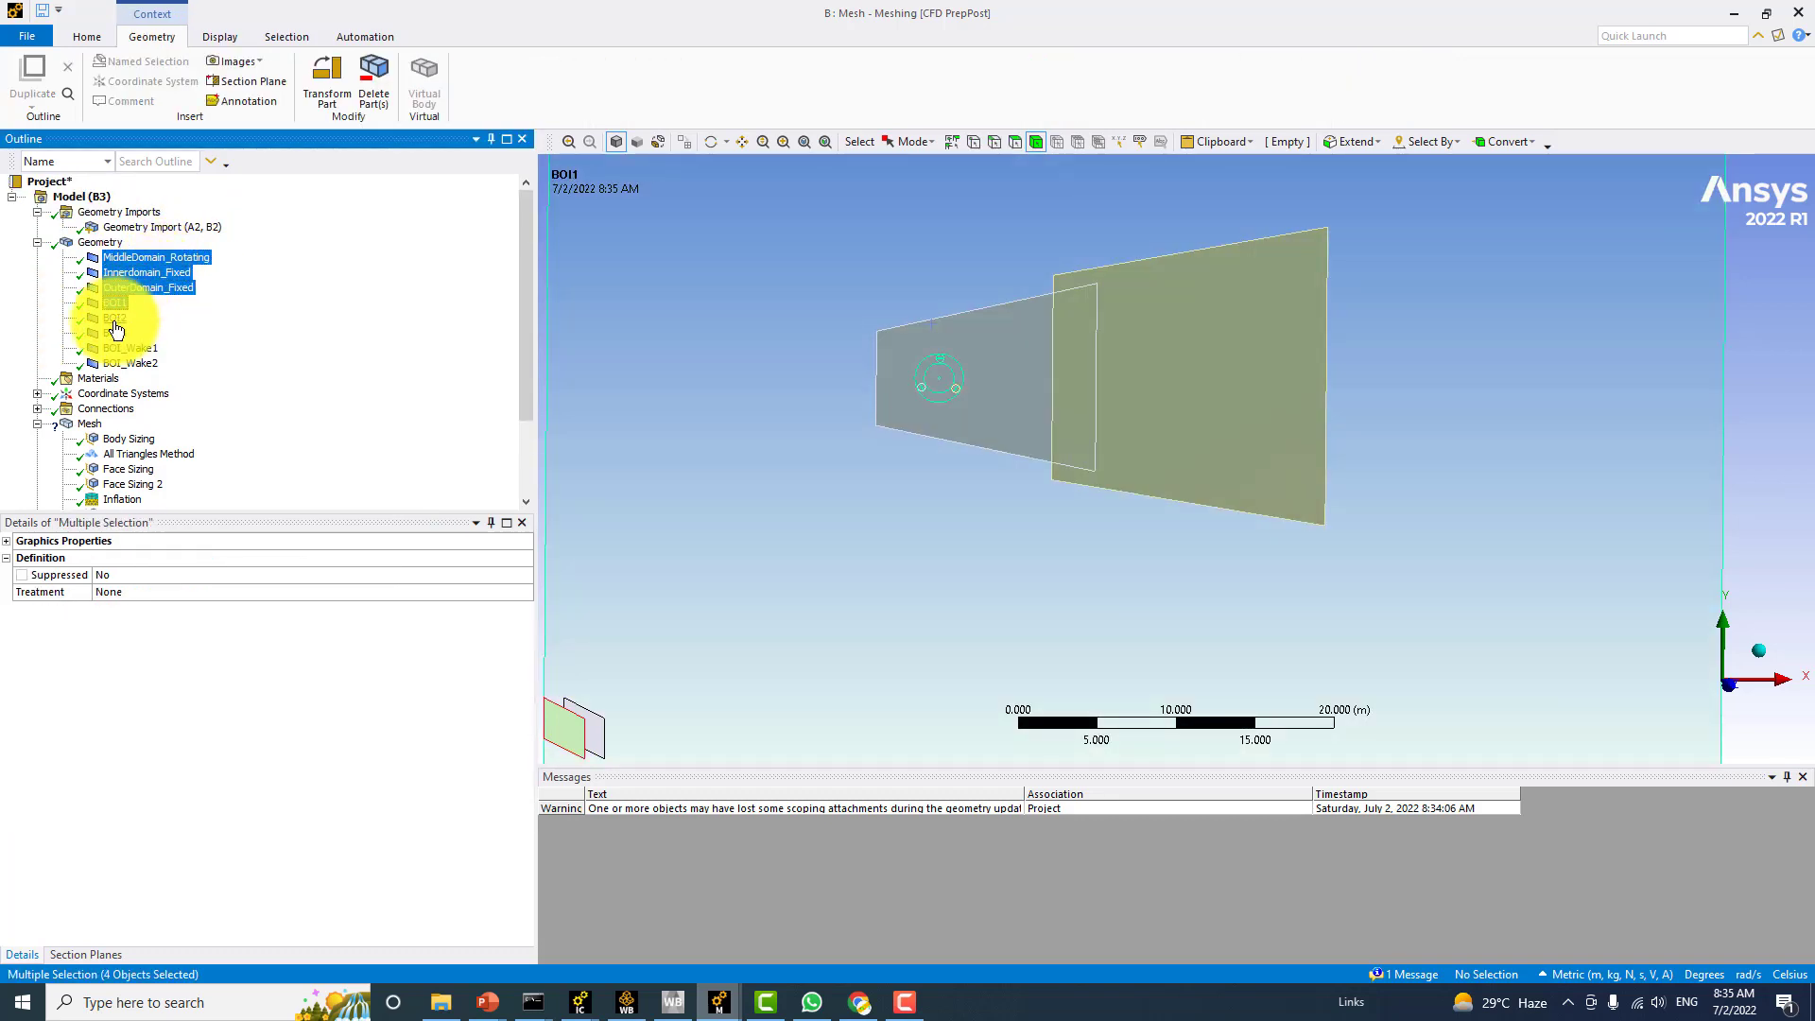
pyautogui.keyDown('shift'); pyautogui.click(114, 332); pyautogui.keyUp('shift')
pyautogui.rightClick(114, 335)
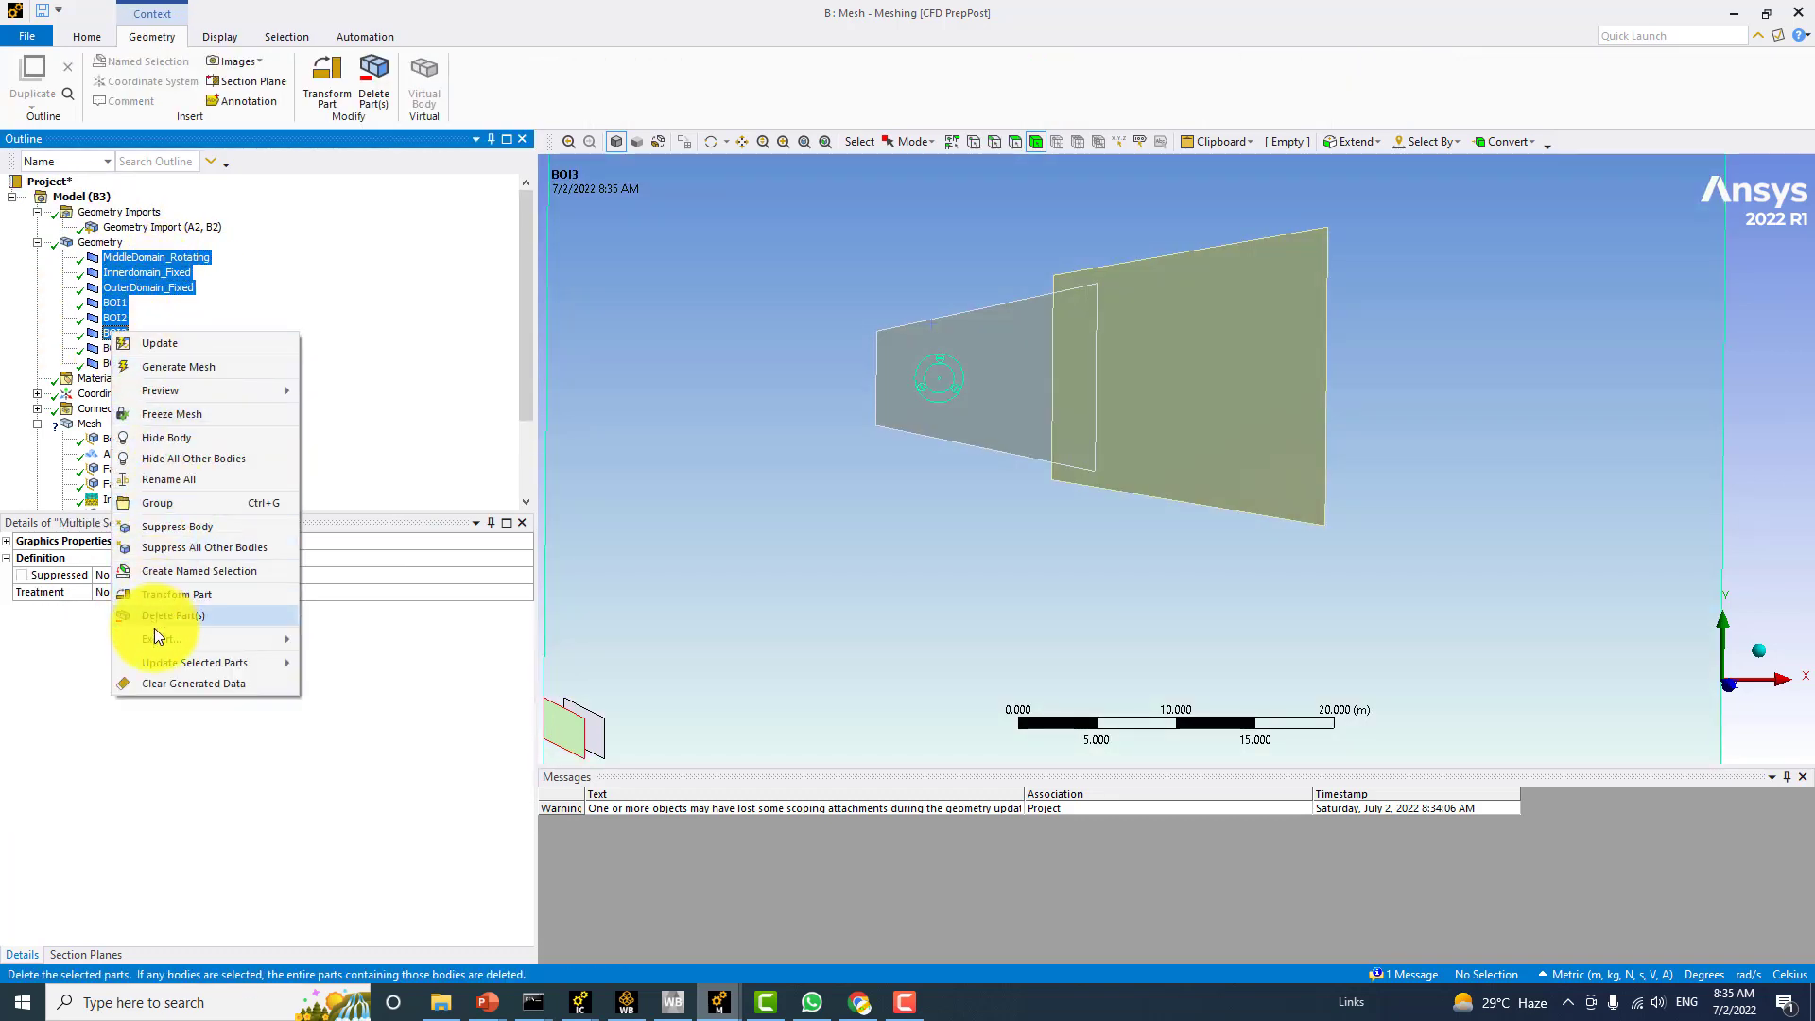
pyautogui.click(182, 440)
# Assign the smaller wake trapezoid, BOI_Wake1, as the body of influence of Body Sizing 2
pyautogui.scroll(-2, 199, 445)
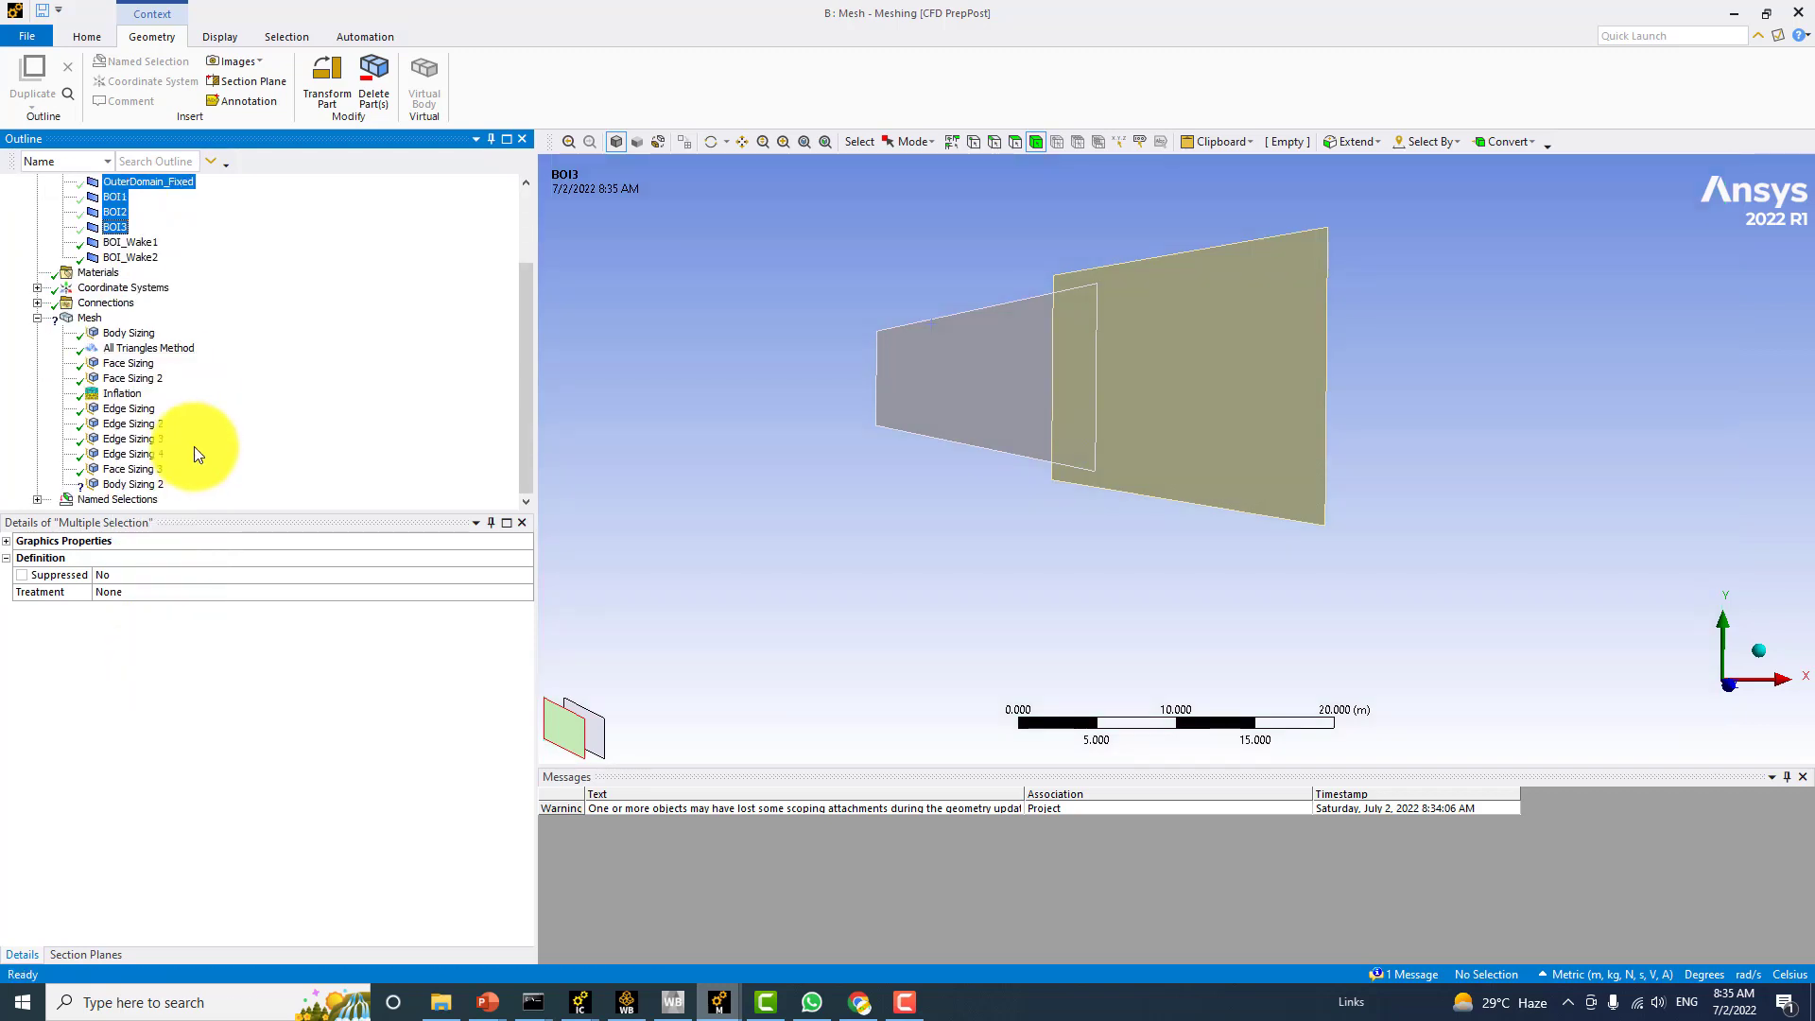
pyautogui.click(133, 470)
pyautogui.click(137, 485)
pyautogui.click(147, 642)
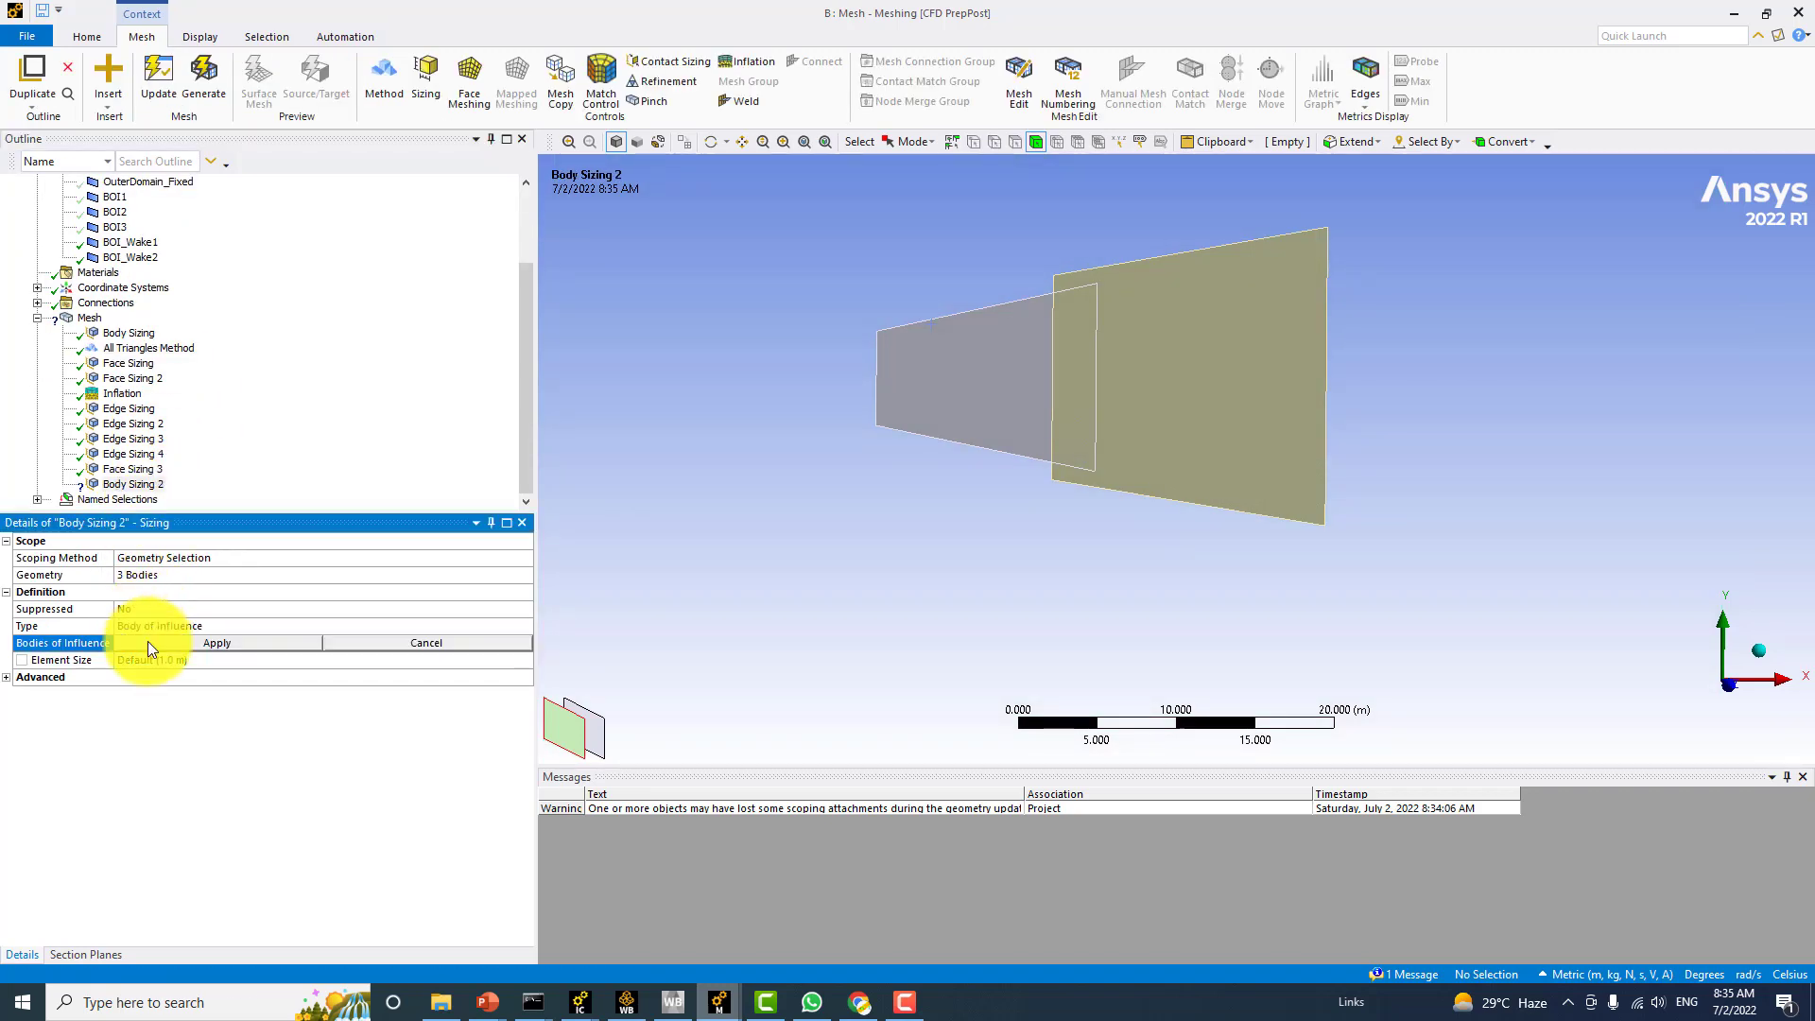
pyautogui.click(915, 395)
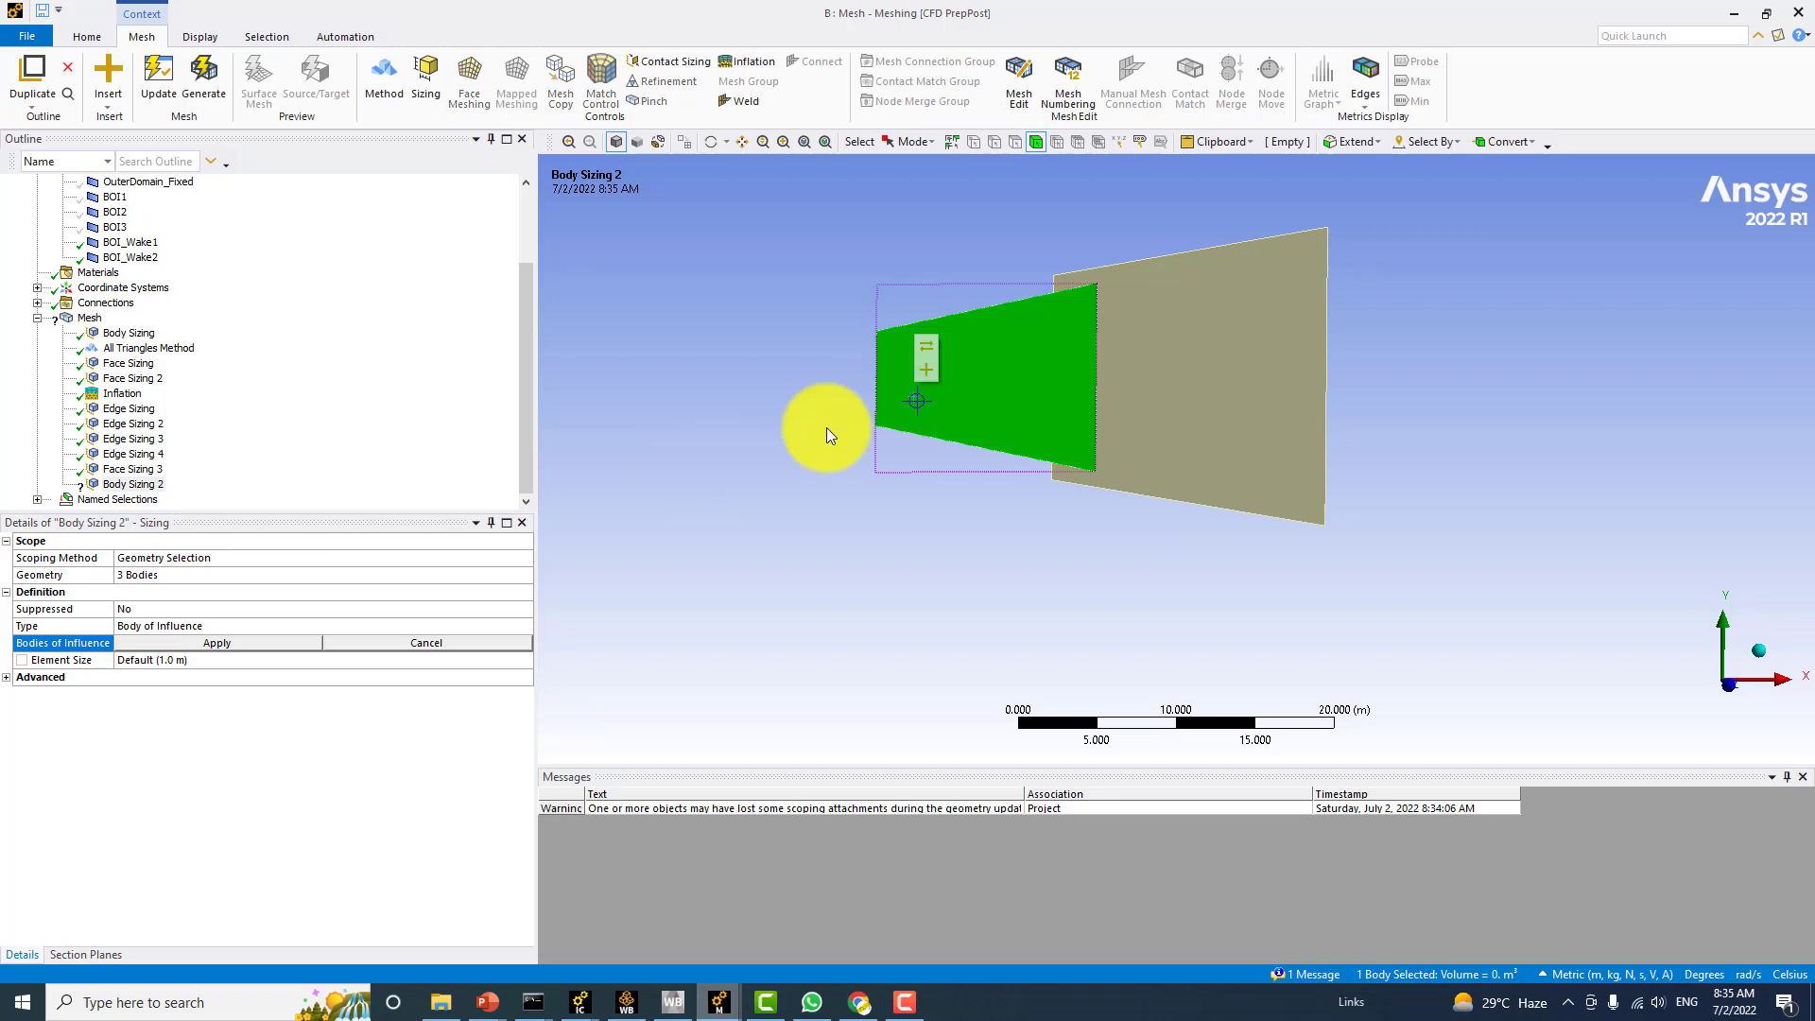
pyautogui.click(248, 643)
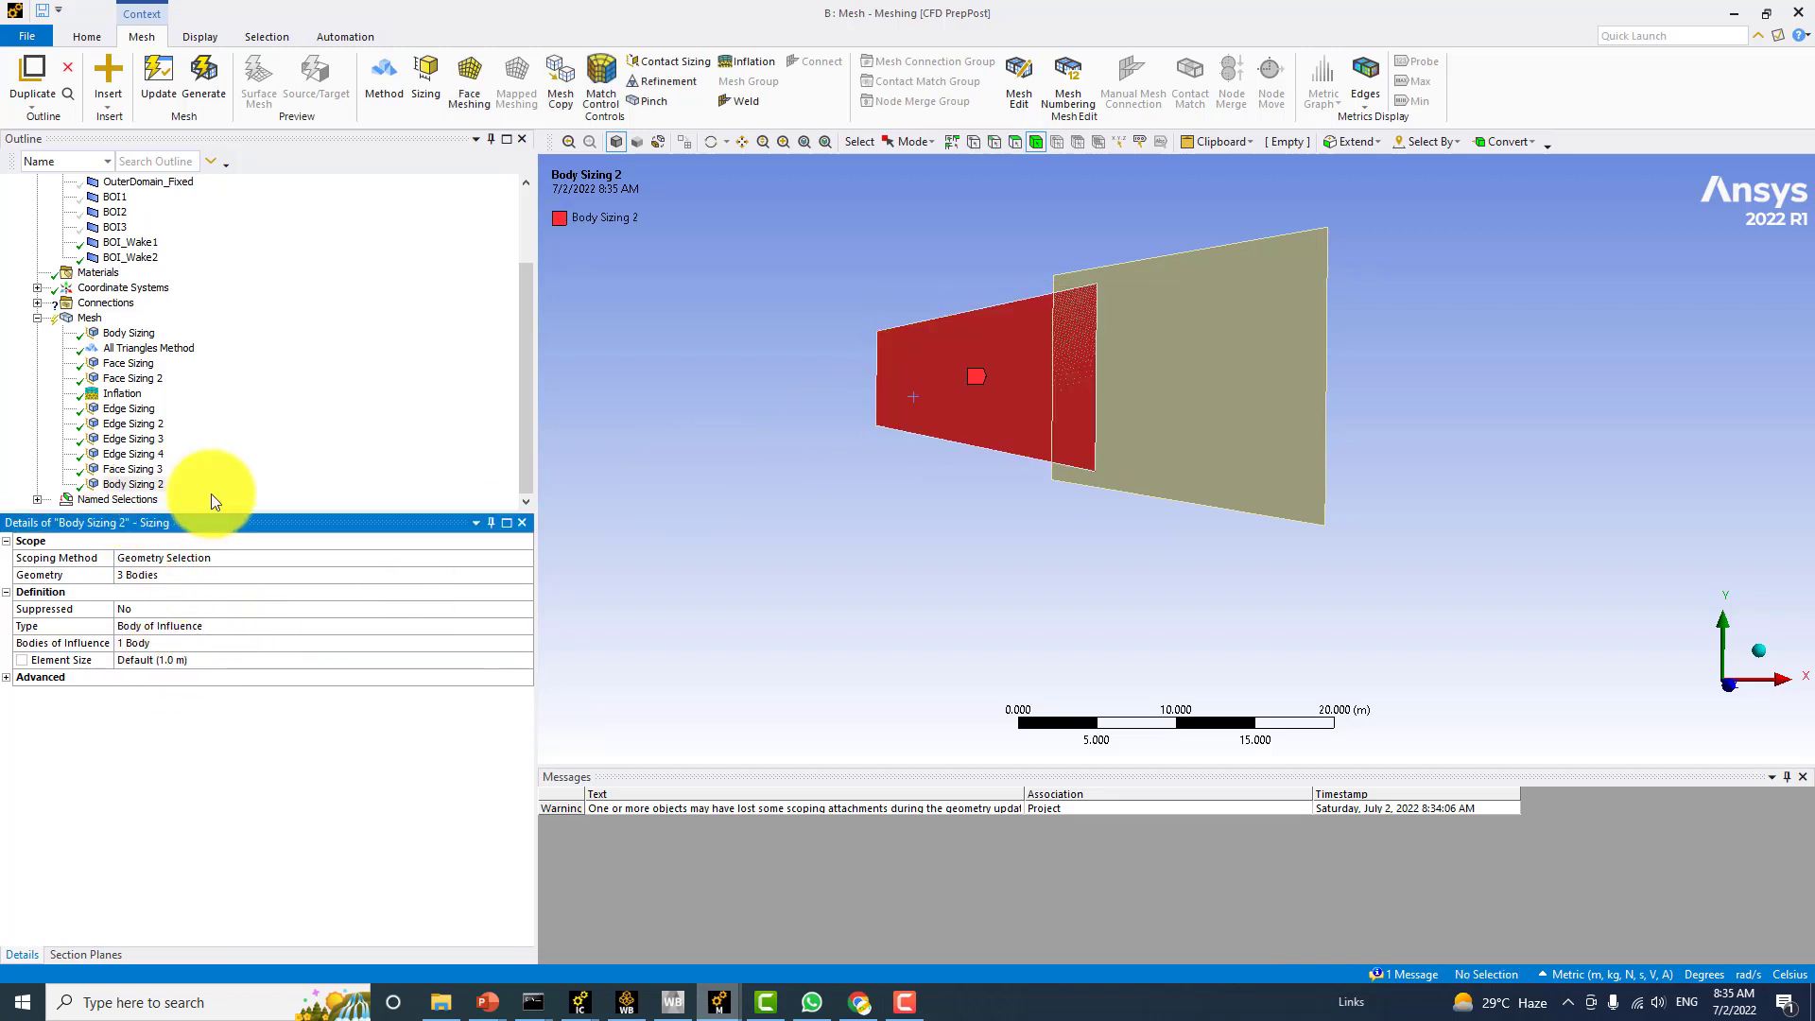
# Select Face Sizing 3 and make all hidden bodies visible again in the model
pyautogui.click(141, 469)
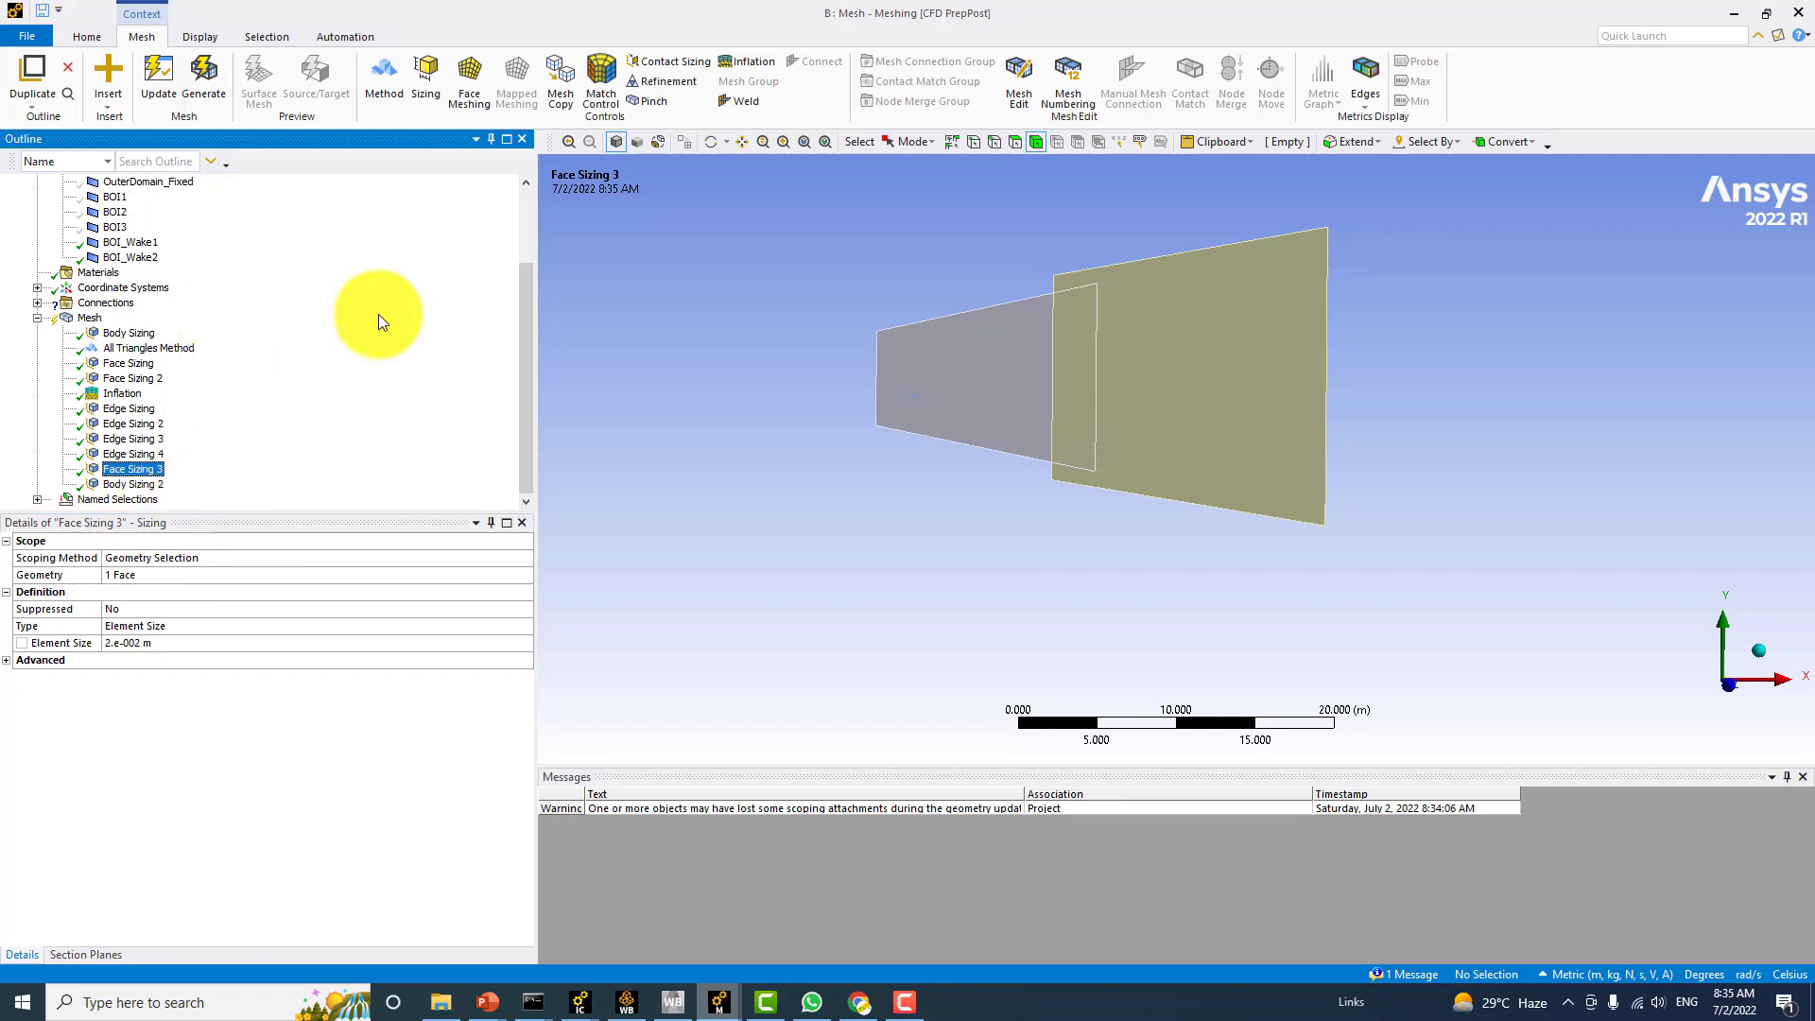
pyautogui.scroll(2, 648, 377)
pyautogui.rightClick(637, 362)
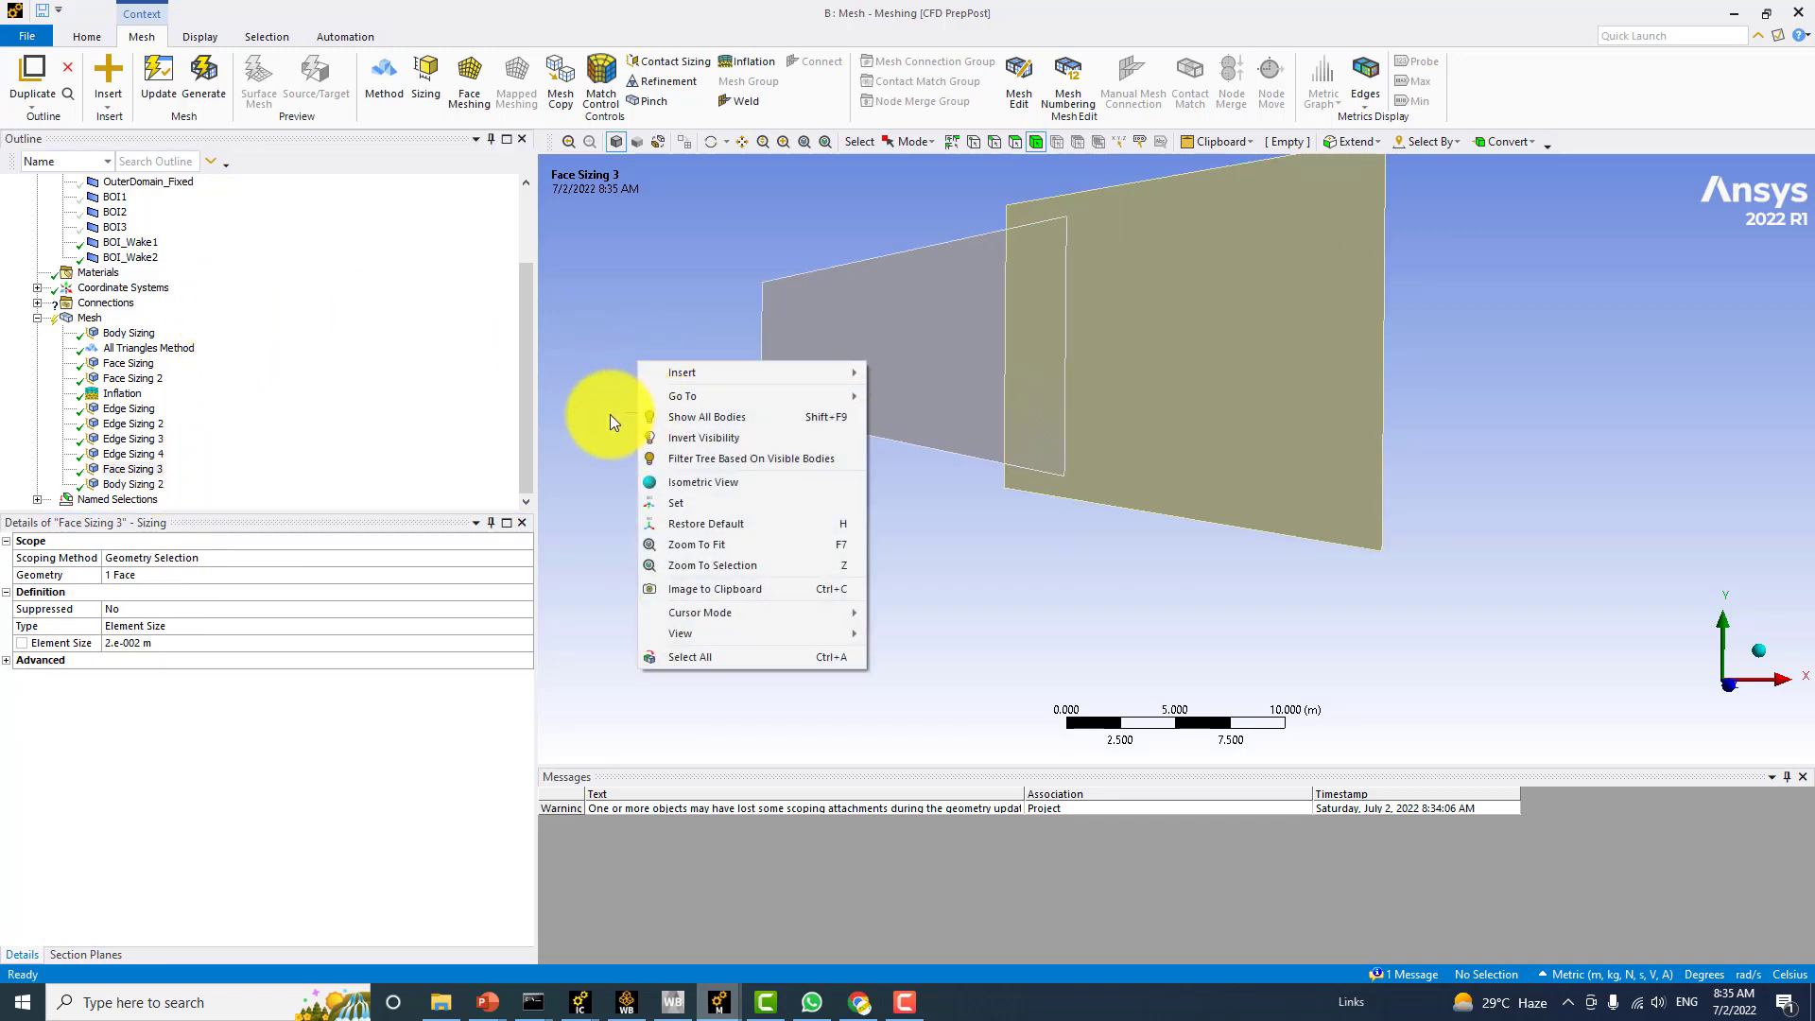
pyautogui.click(670, 417)
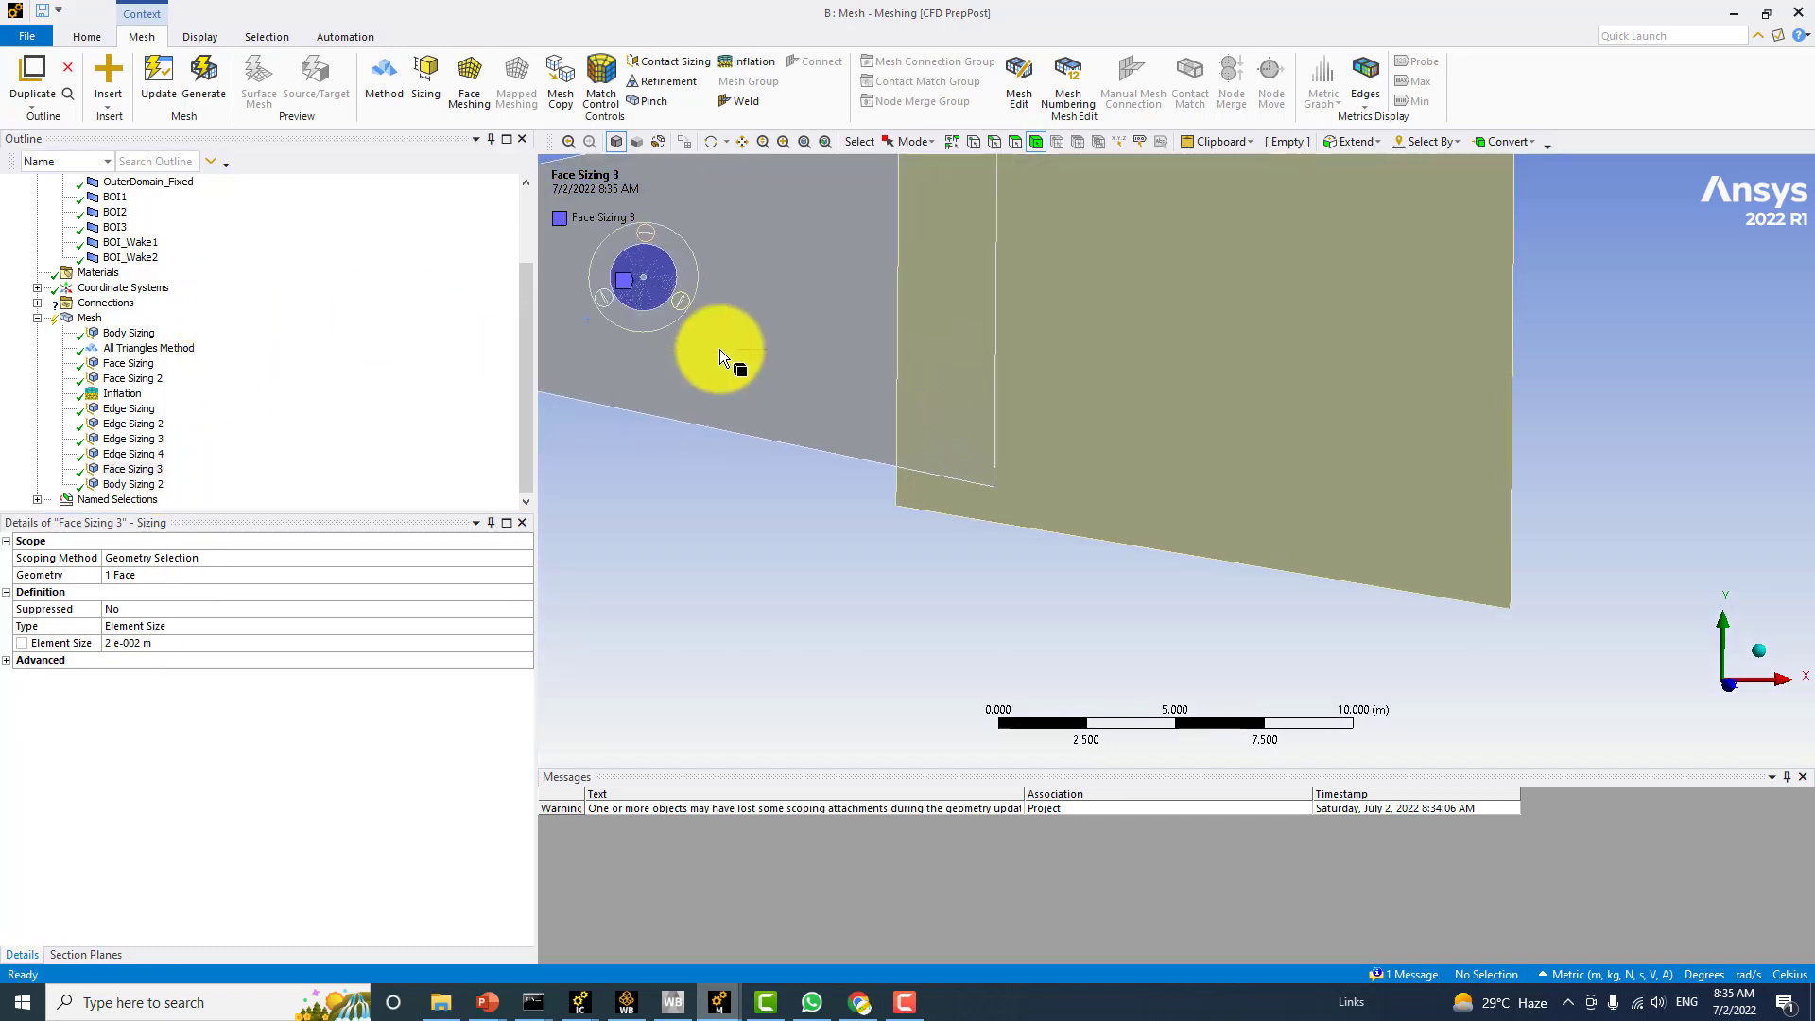
# Check the element sizes and scoped faces of the existing face sizings around the rotor against the wake trapezoids
pyautogui.keyDown('ctrl'); pyautogui.moveTo(729, 357); pyautogui.dragTo(1012, 506, button='middle'); pyautogui.keyUp('ctrl')
pyautogui.scroll(3, 988, 479)
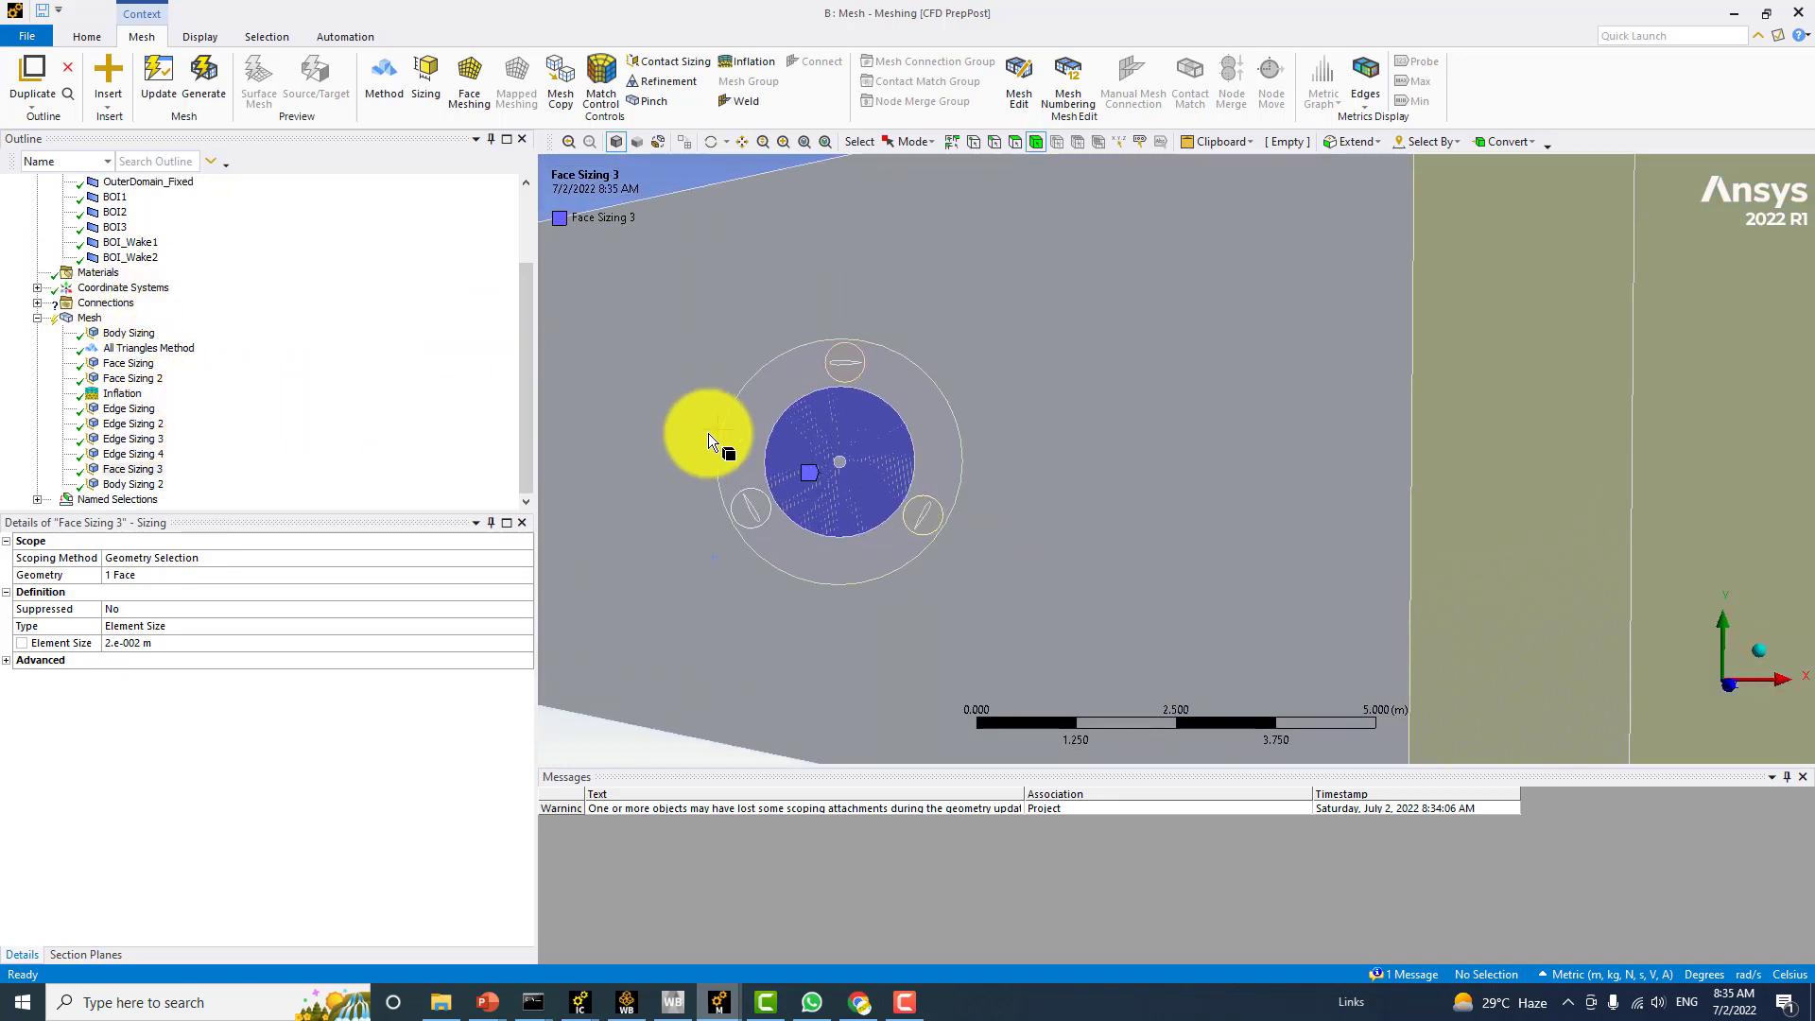
pyautogui.moveTo(707, 433)
pyautogui.mouseDown(button='middle')
pyautogui.moveTo(936, 433)
pyautogui.moveTo(723, 406)
pyautogui.mouseUp(button='middle')
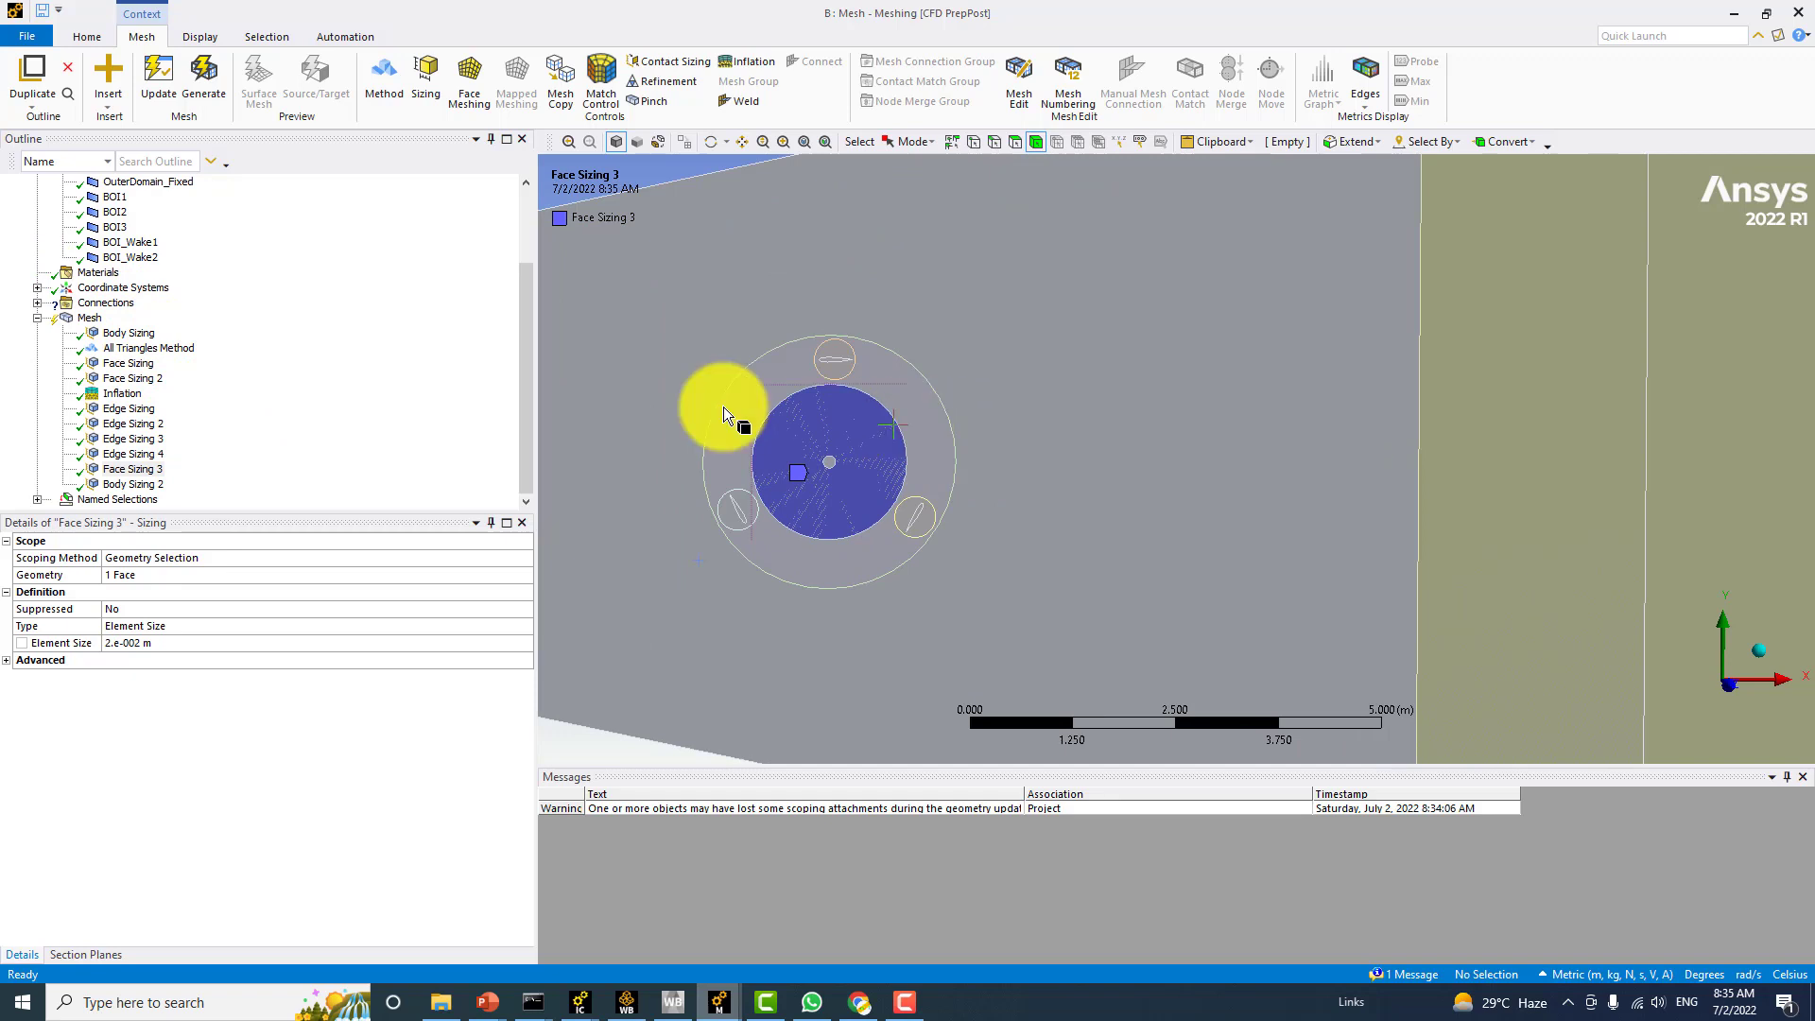
pyautogui.click(129, 423)
pyautogui.click(124, 391)
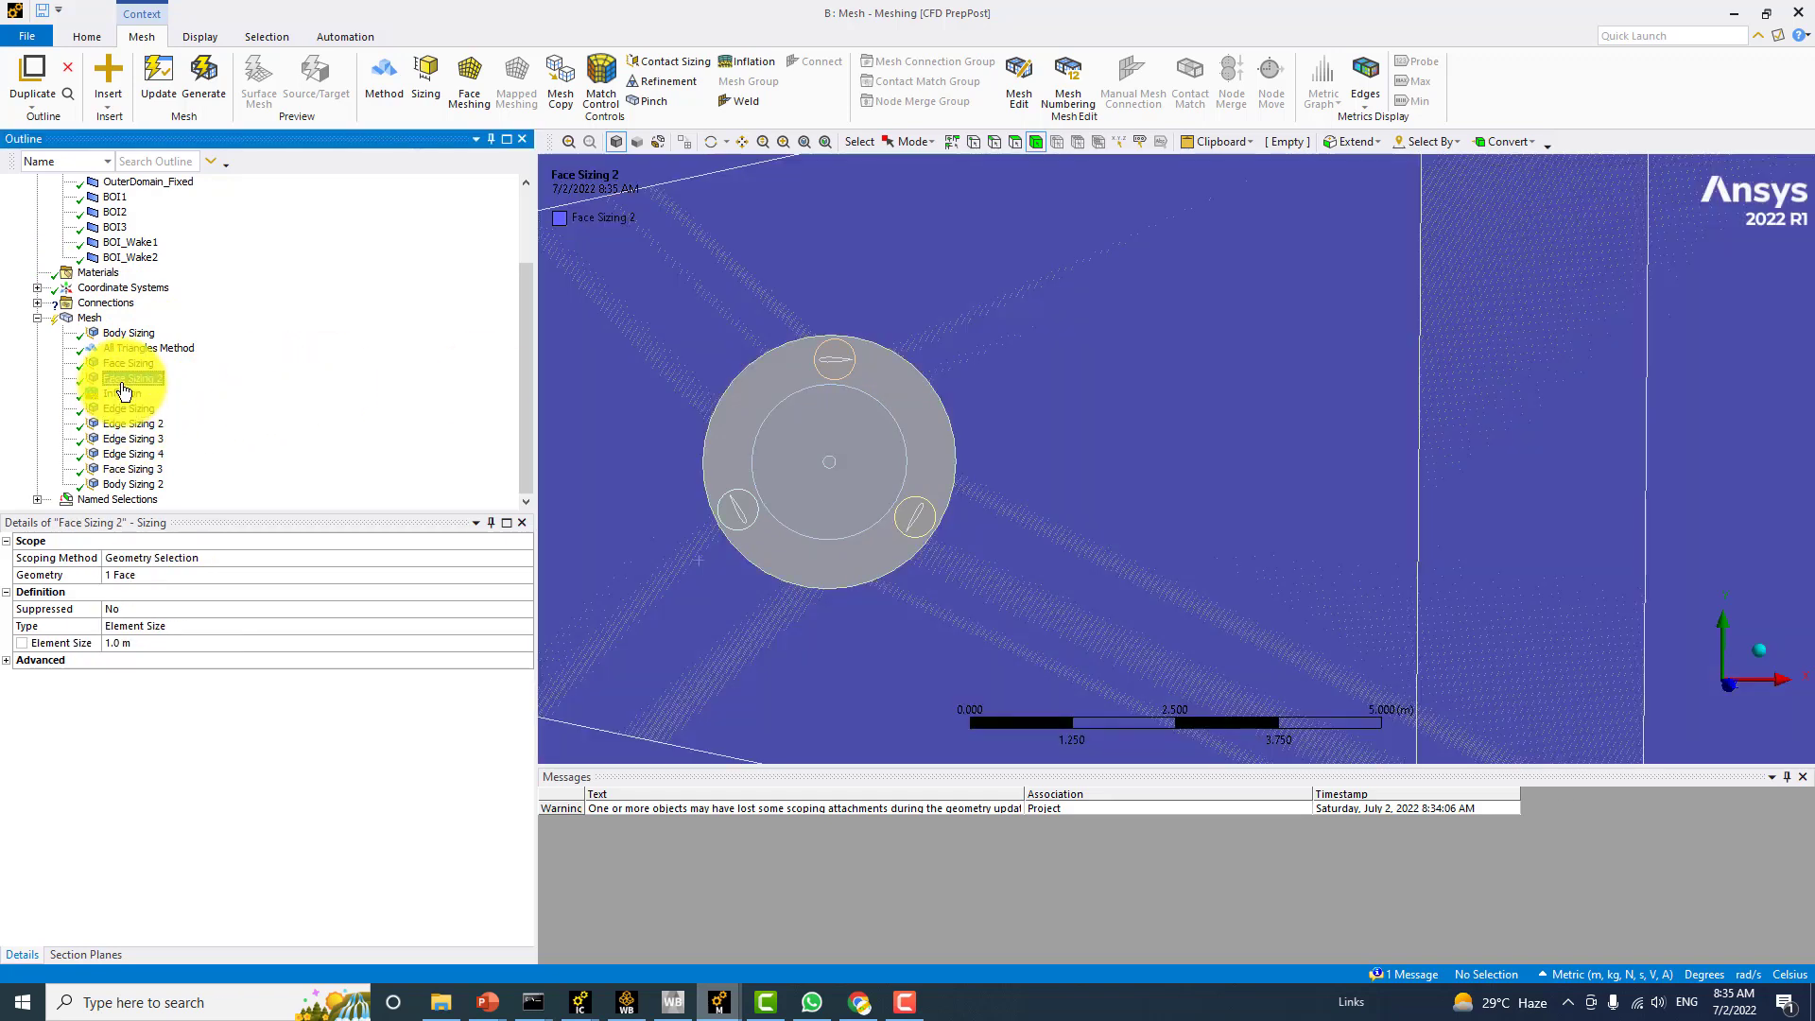
pyautogui.click(128, 366)
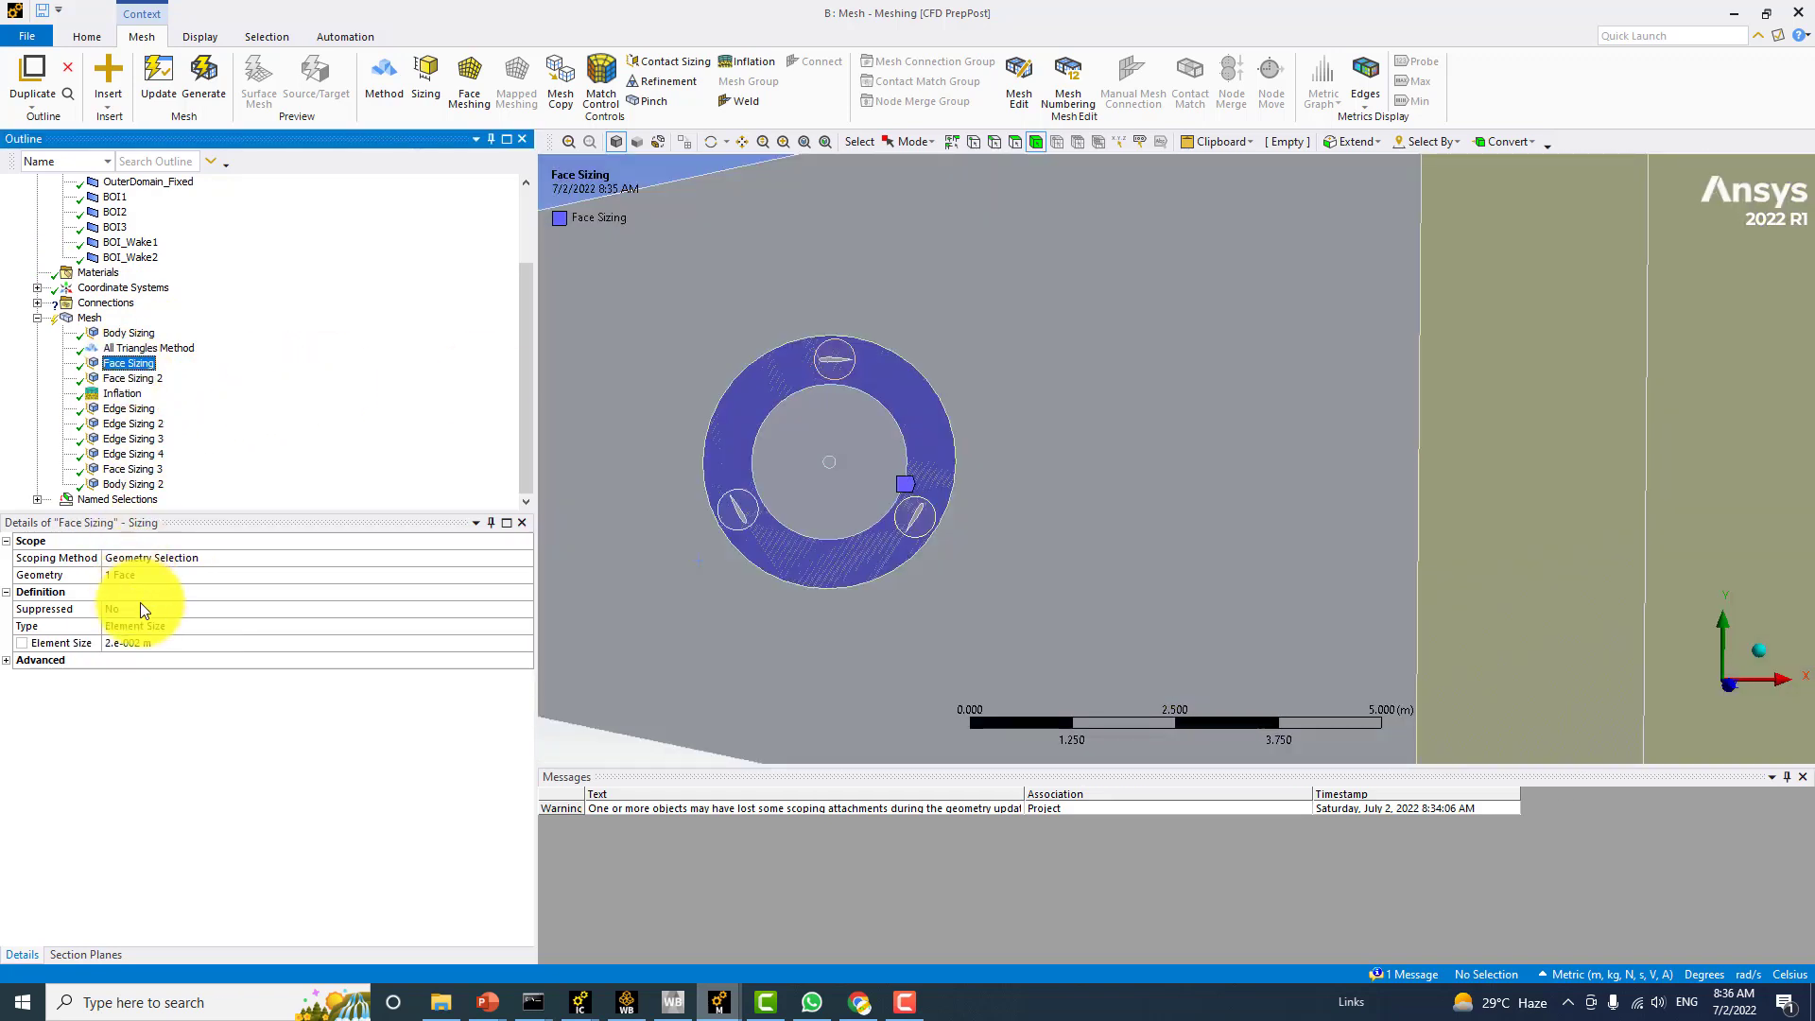
pyautogui.click(117, 644)
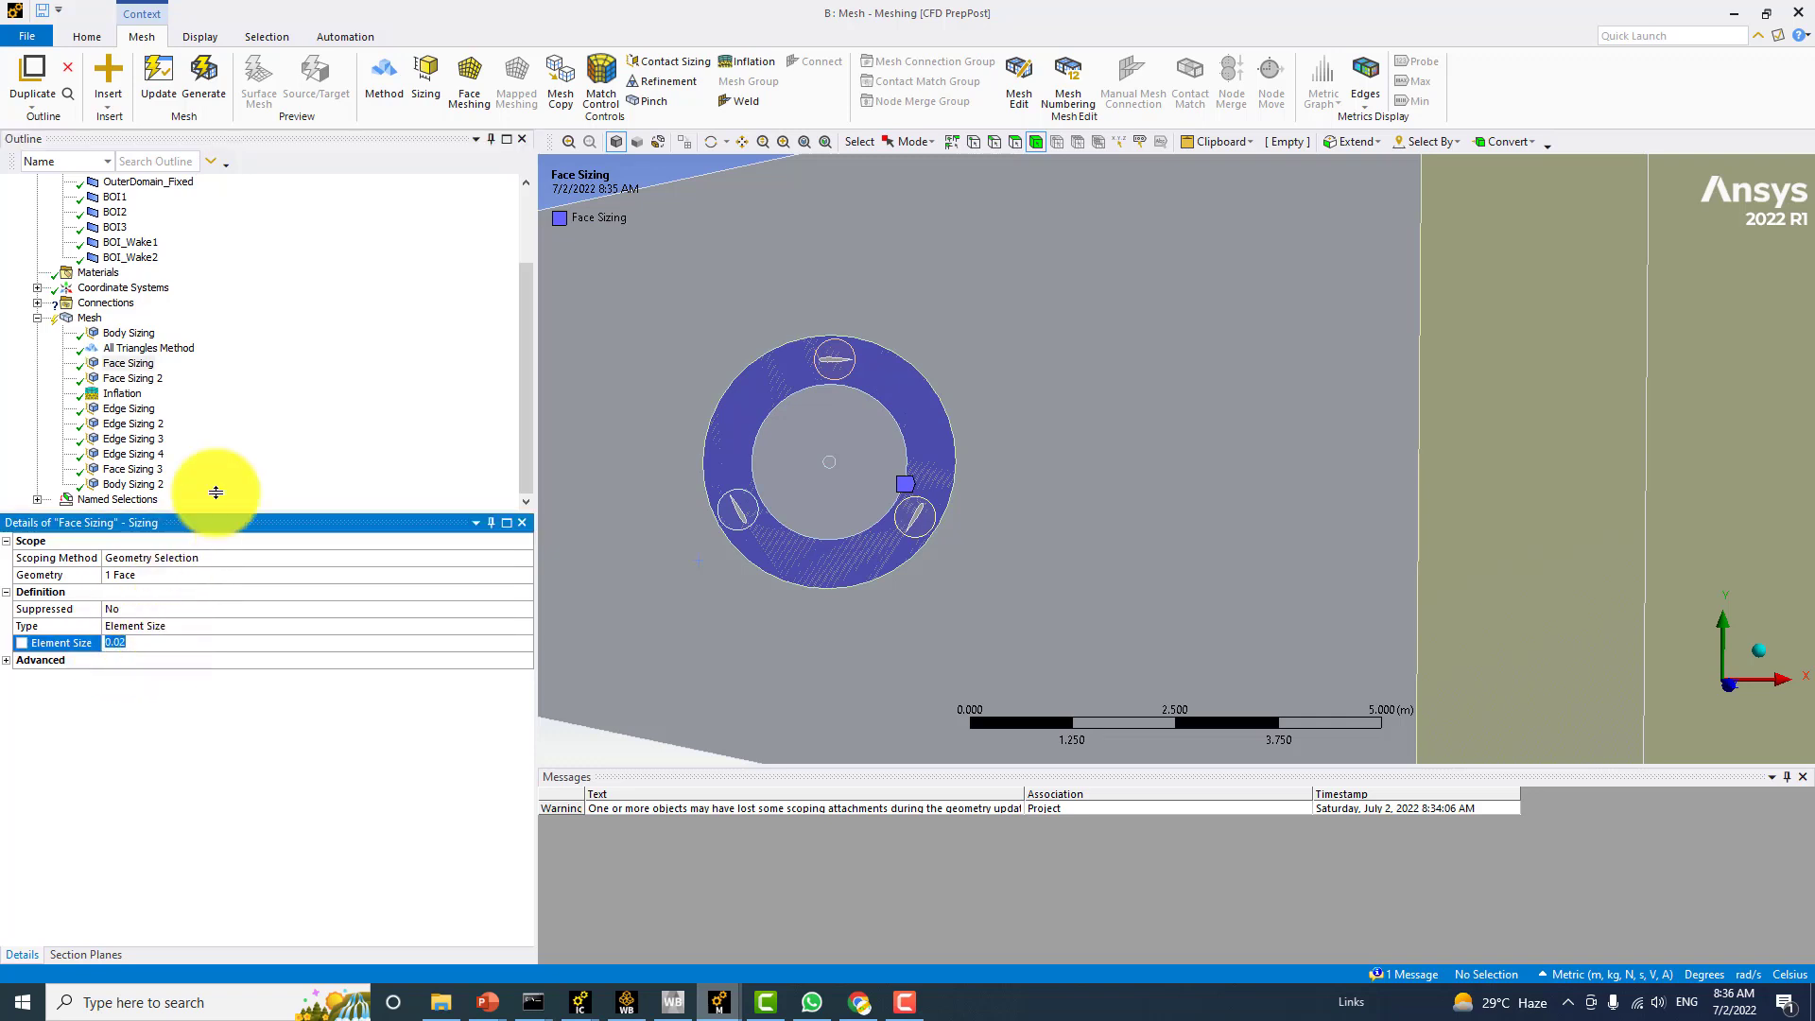
pyautogui.scroll(-3, 1234, 509)
pyautogui.keyDown('ctrl'); pyautogui.moveTo(1219, 507); pyautogui.dragTo(819, 380, button='middle'); pyautogui.keyUp('ctrl')
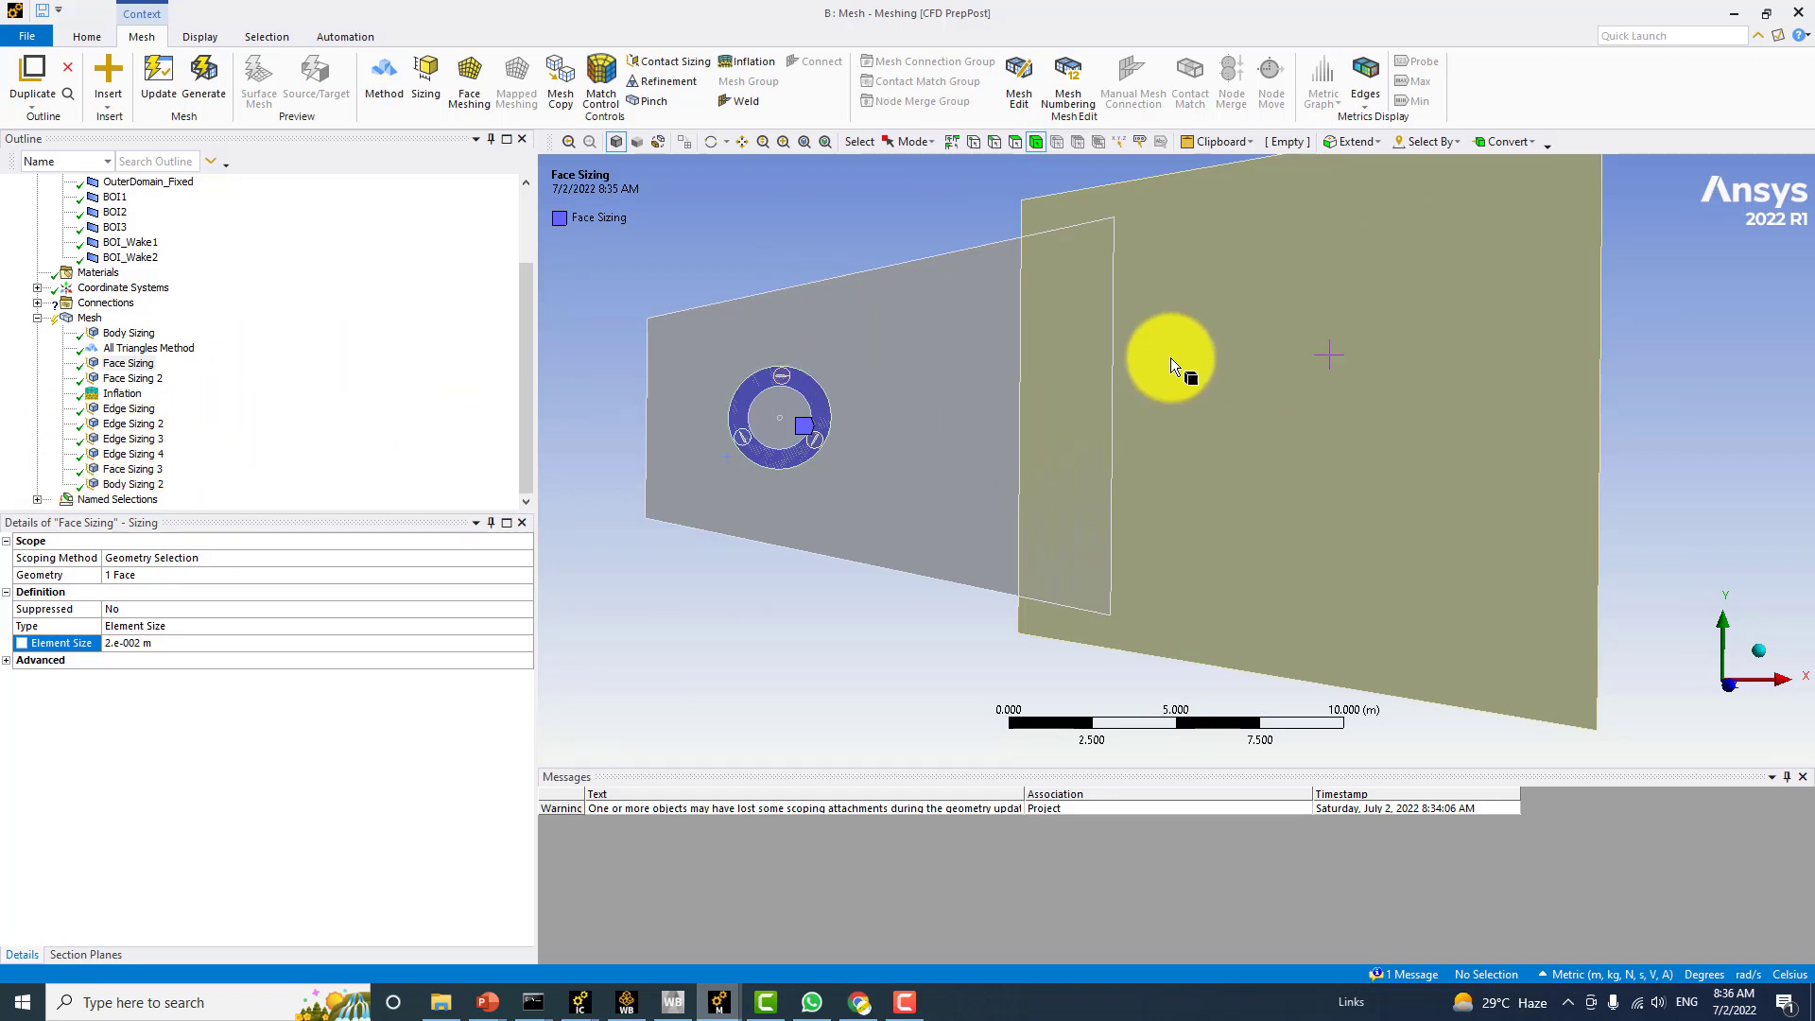
# Set the element size of Body Sizing 2 to 0.04 m
pyautogui.click(144, 484)
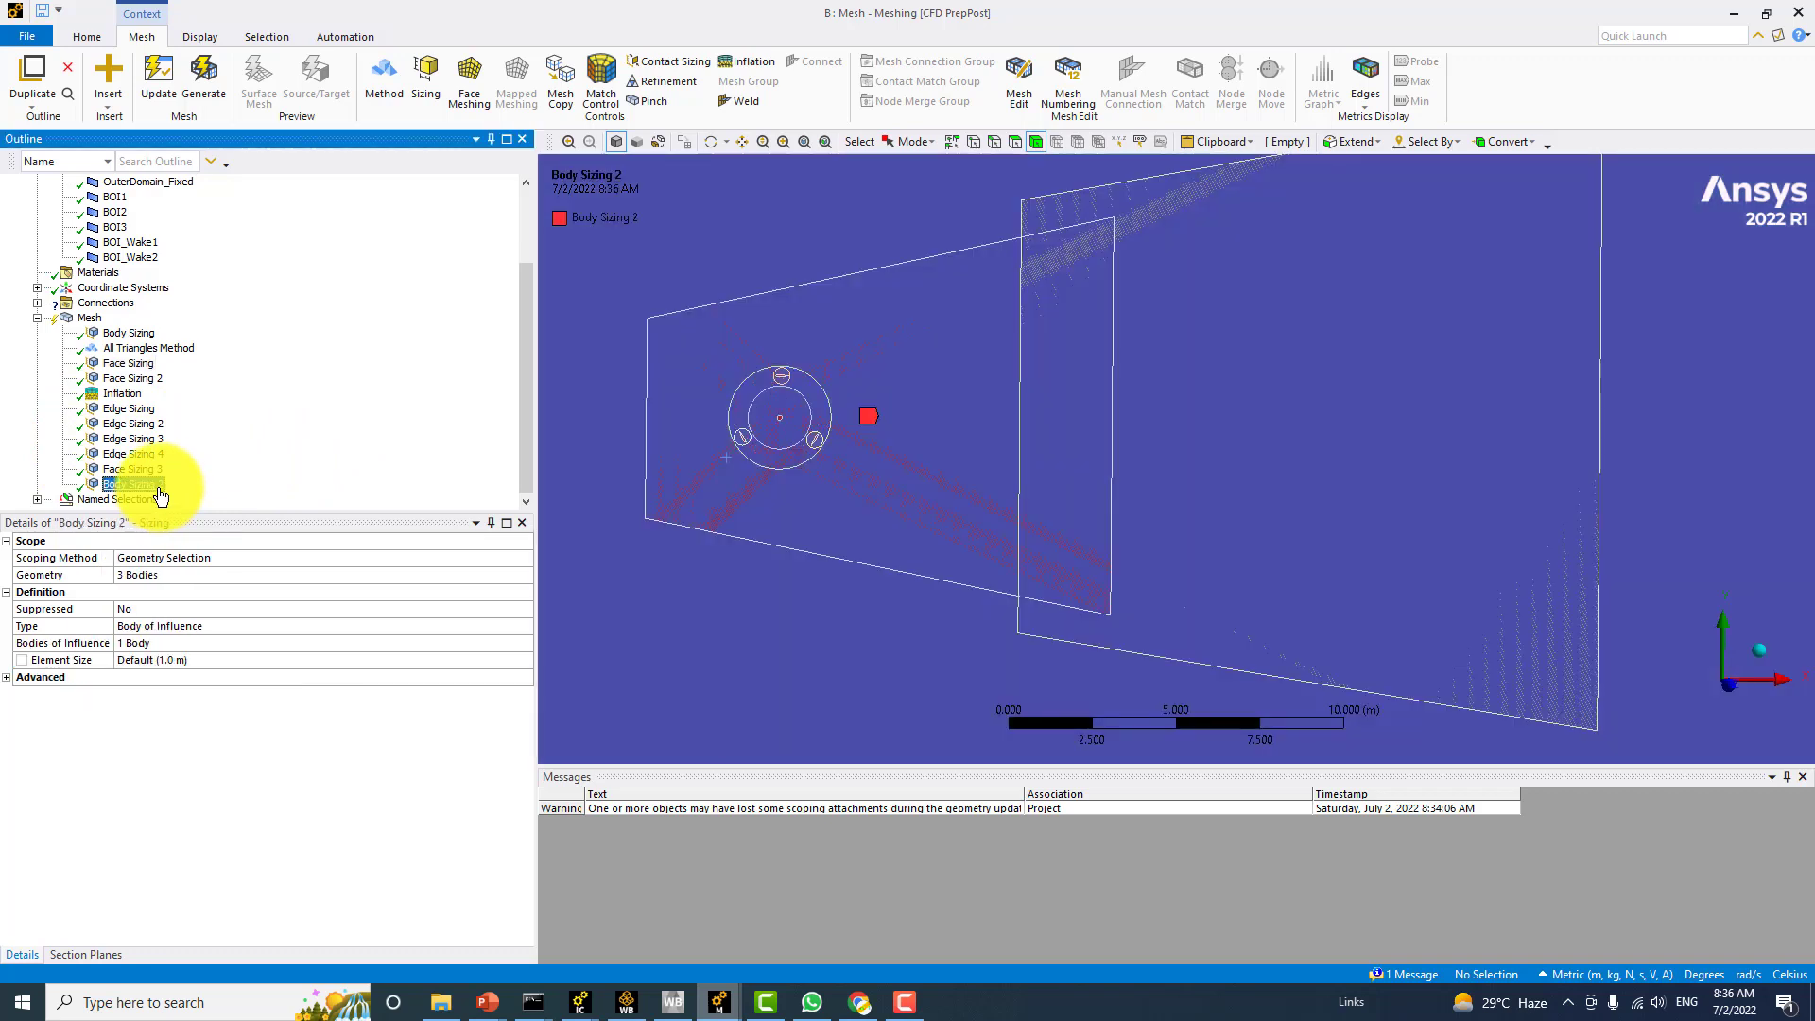
pyautogui.click(186, 665)
pyautogui.write('0.04')
pyautogui.press('Return')
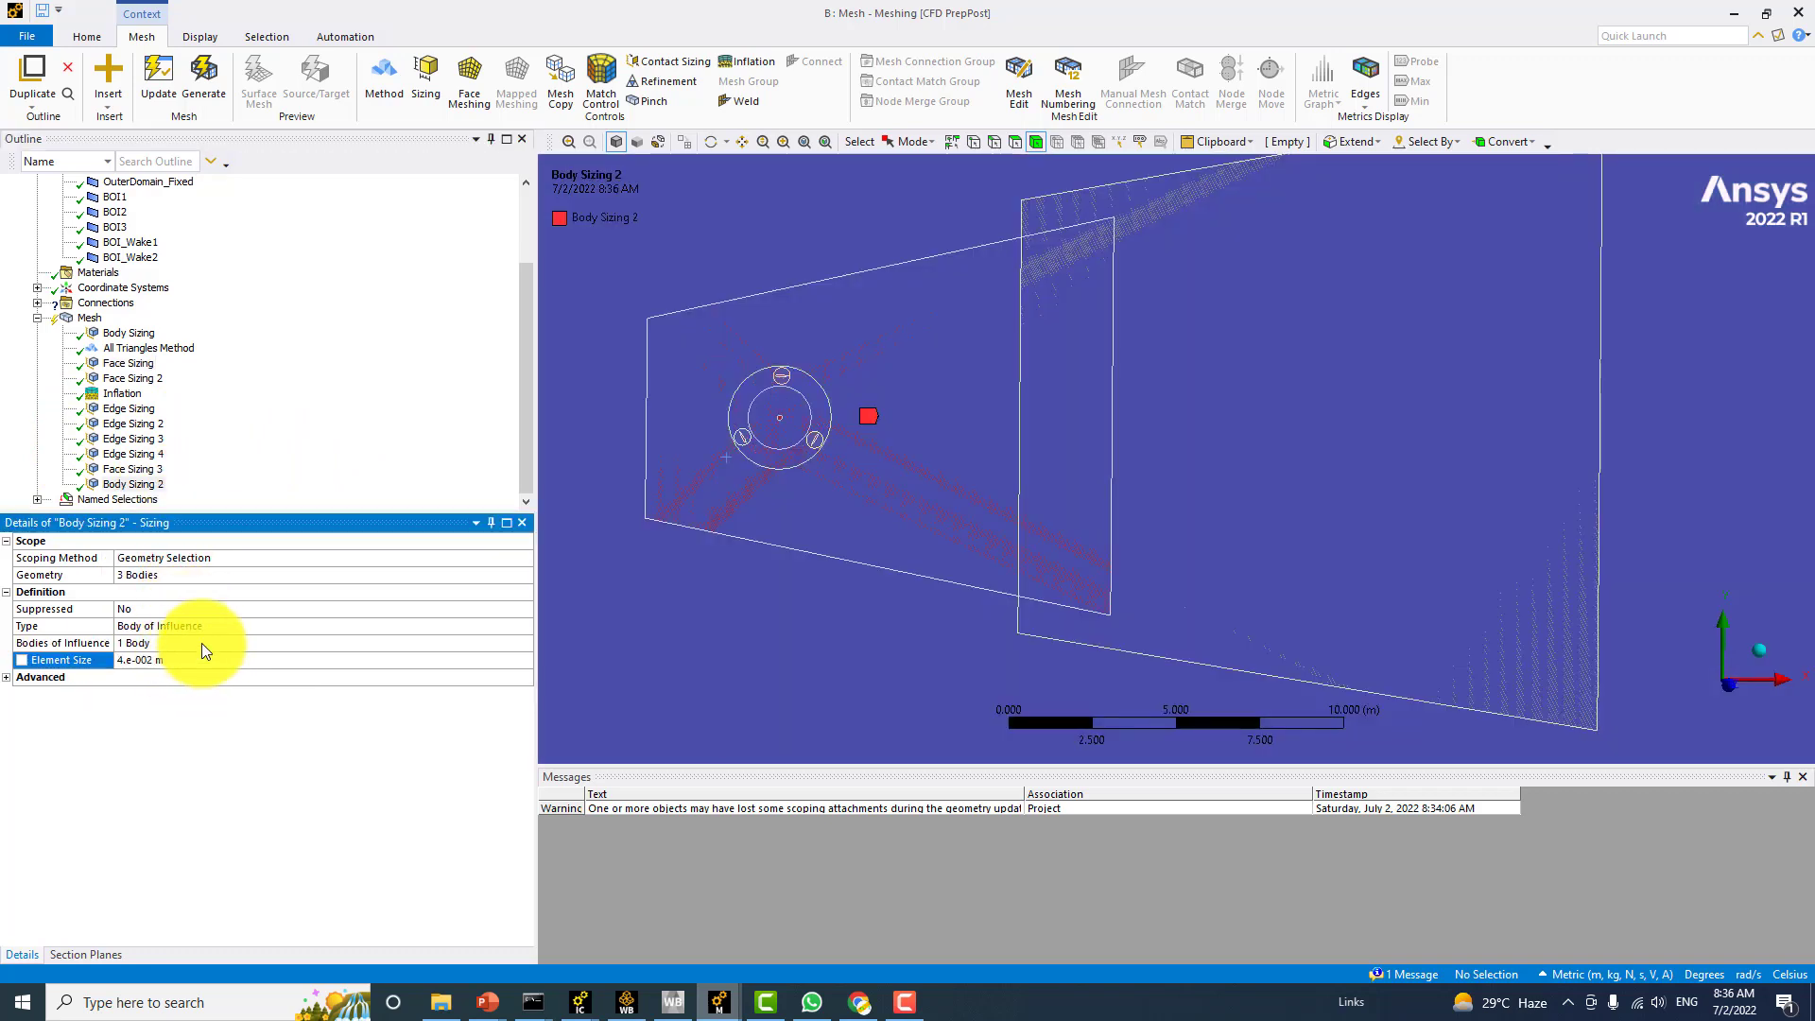
pyautogui.scroll(-5, 1052, 473)
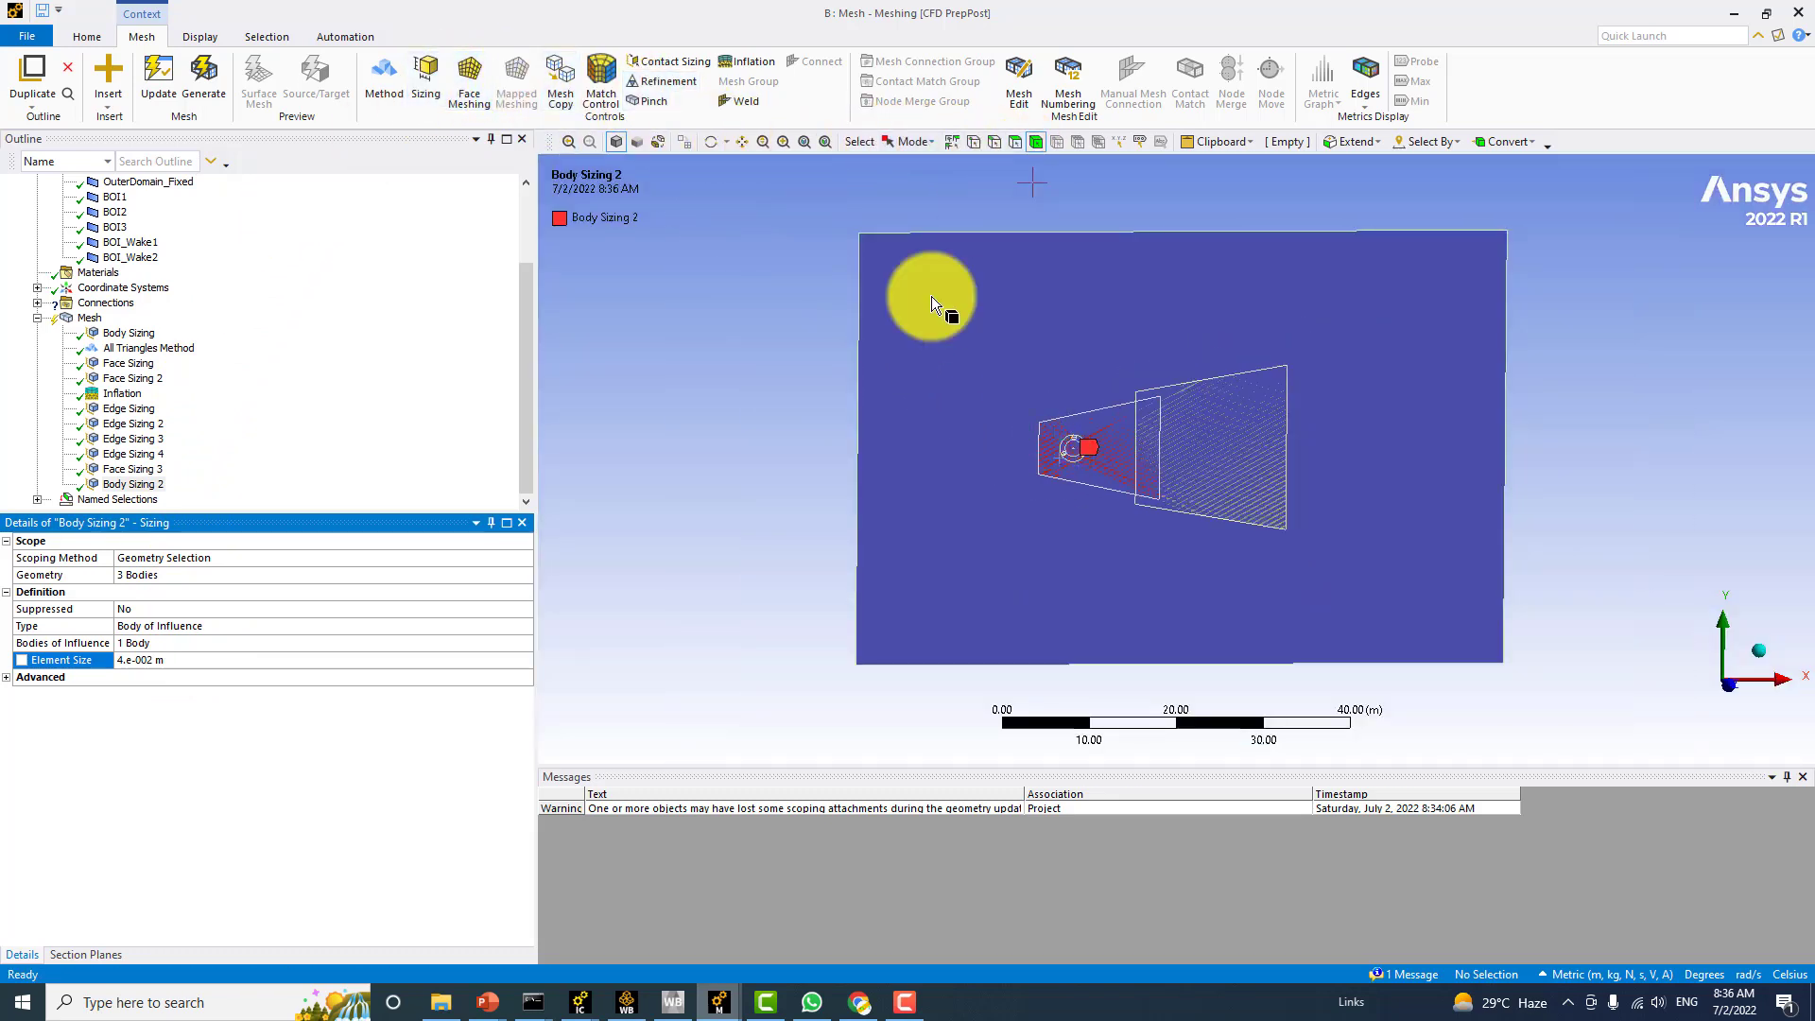
pyautogui.click(917, 335)
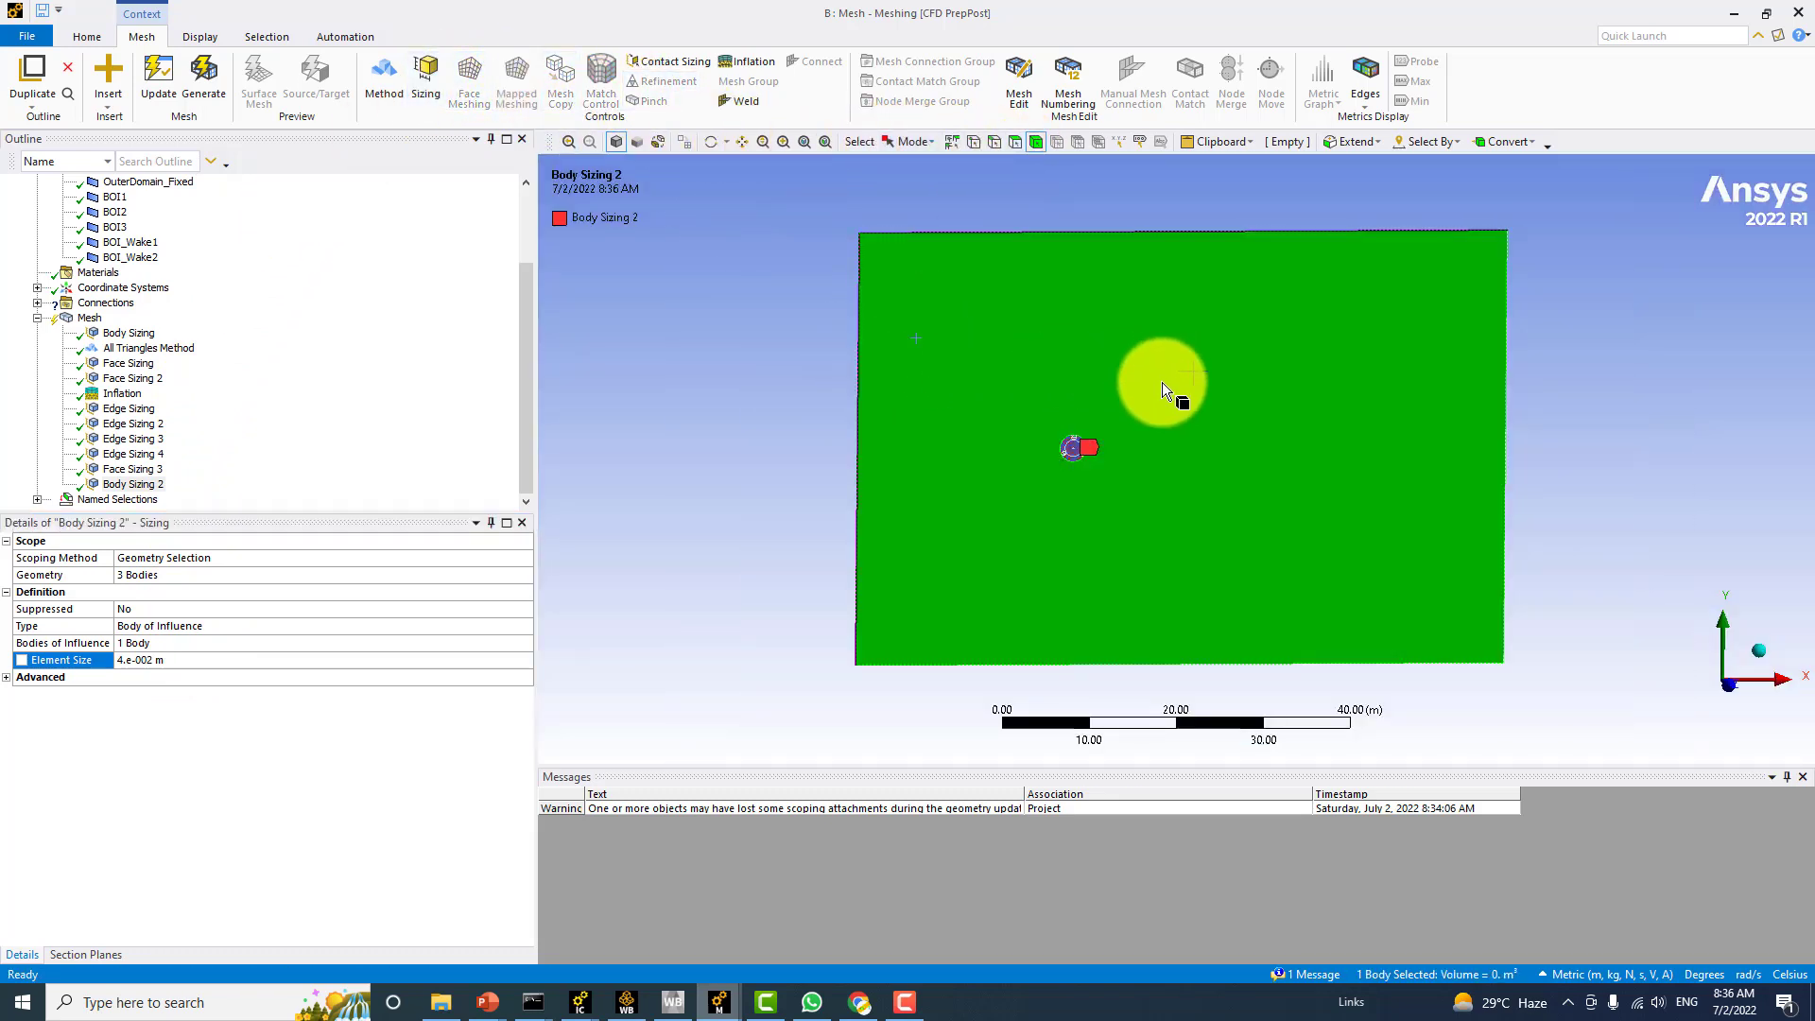
pyautogui.scroll(3, 1163, 445)
pyautogui.scroll(3, 1072, 456)
pyautogui.keyDown('ctrl'); pyautogui.moveTo(983, 486); pyautogui.dragTo(1182, 466, button='middle'); pyautogui.keyUp('ctrl')
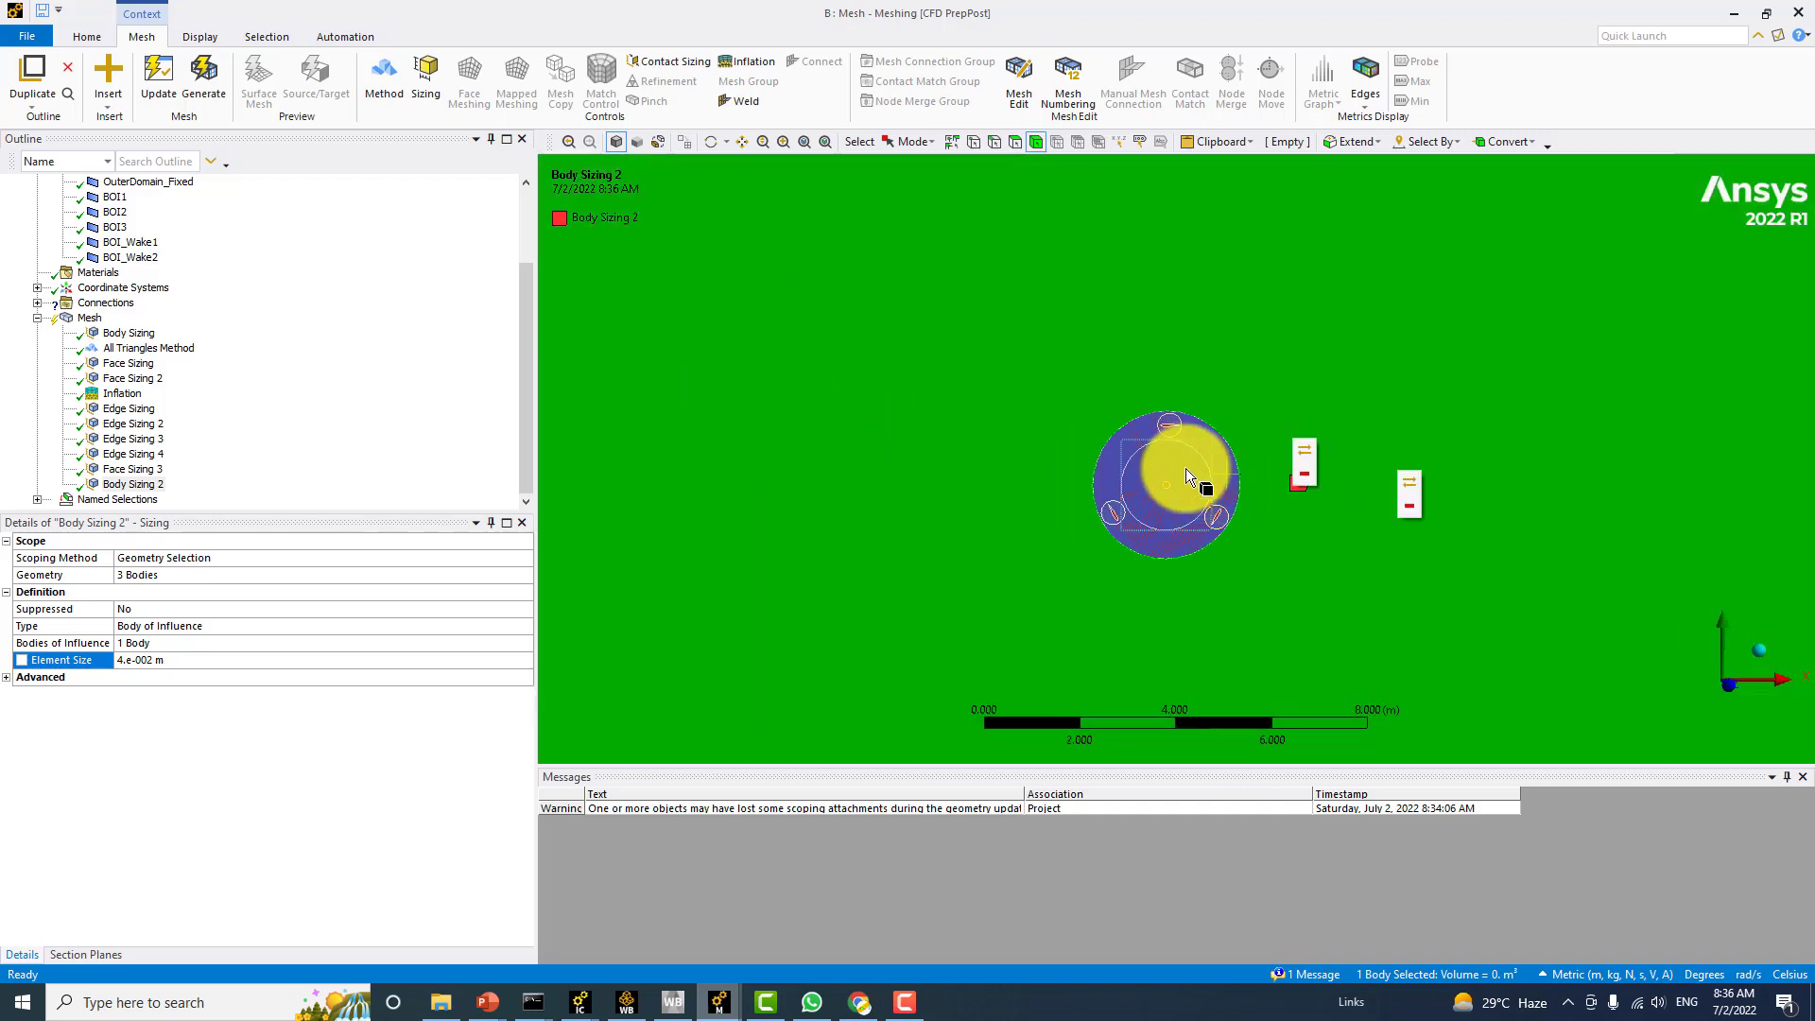
pyautogui.scroll(-3, 1227, 478)
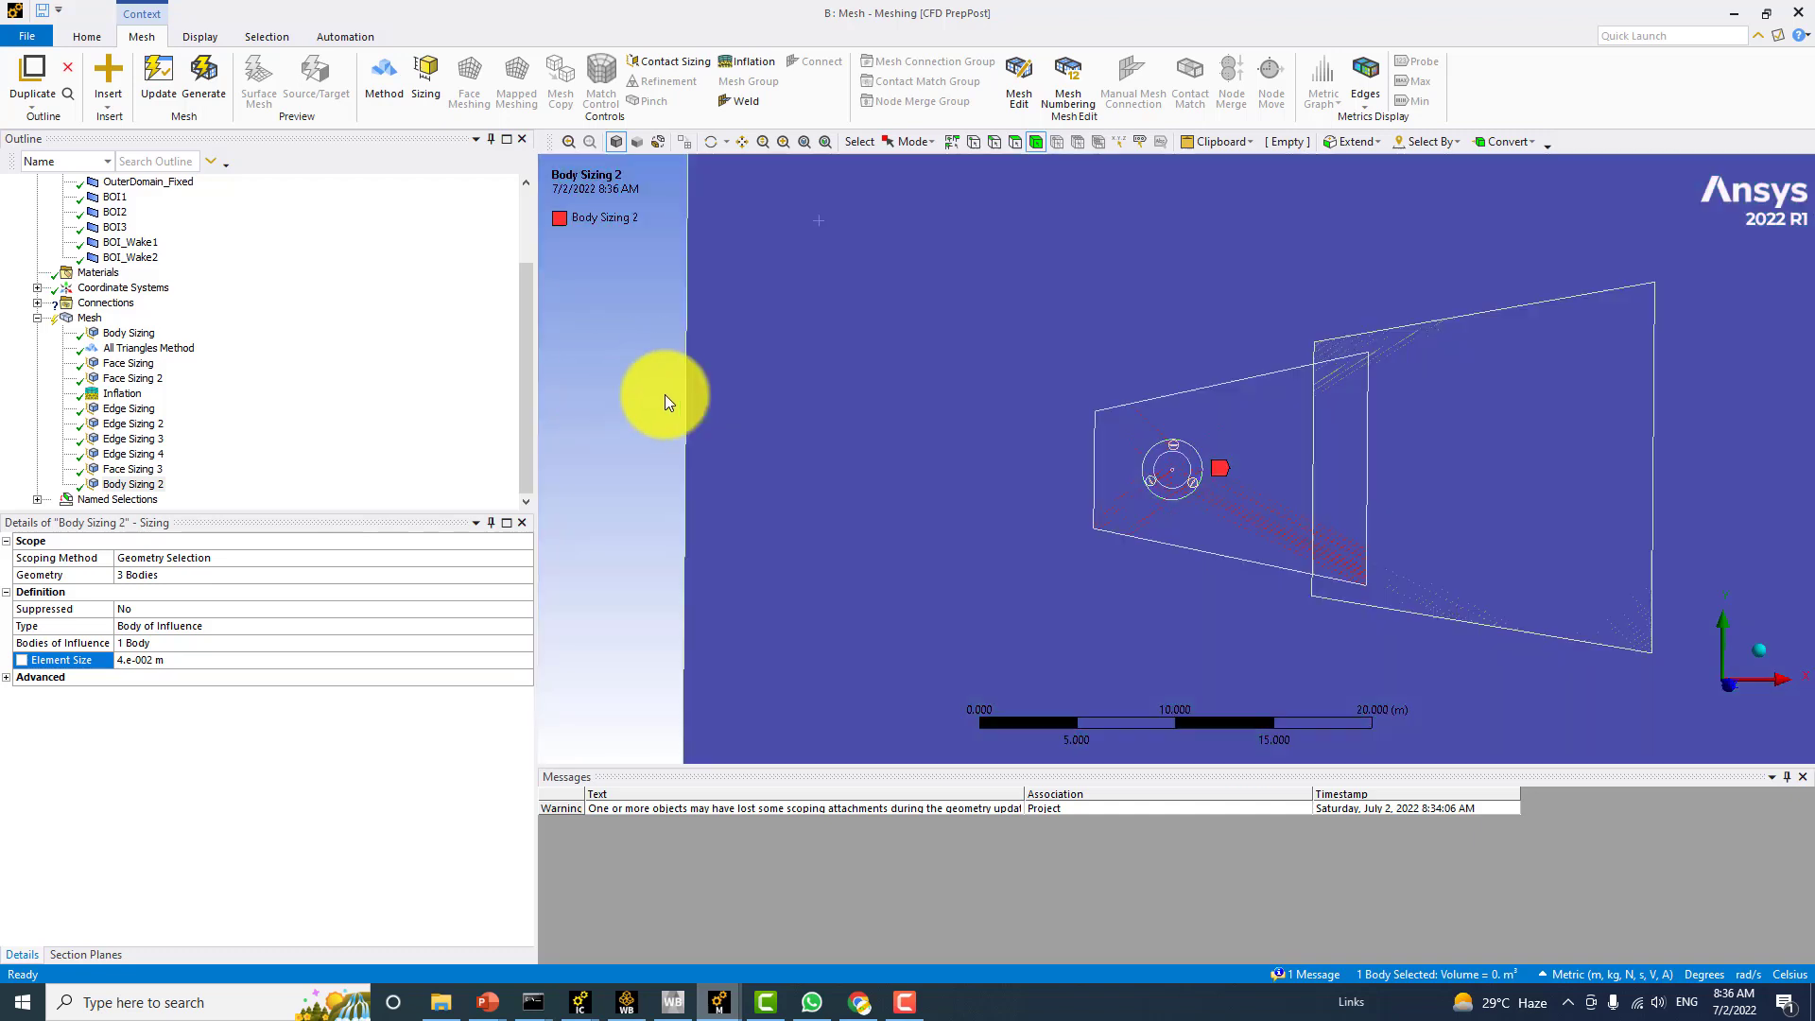
pyautogui.click(652, 390)
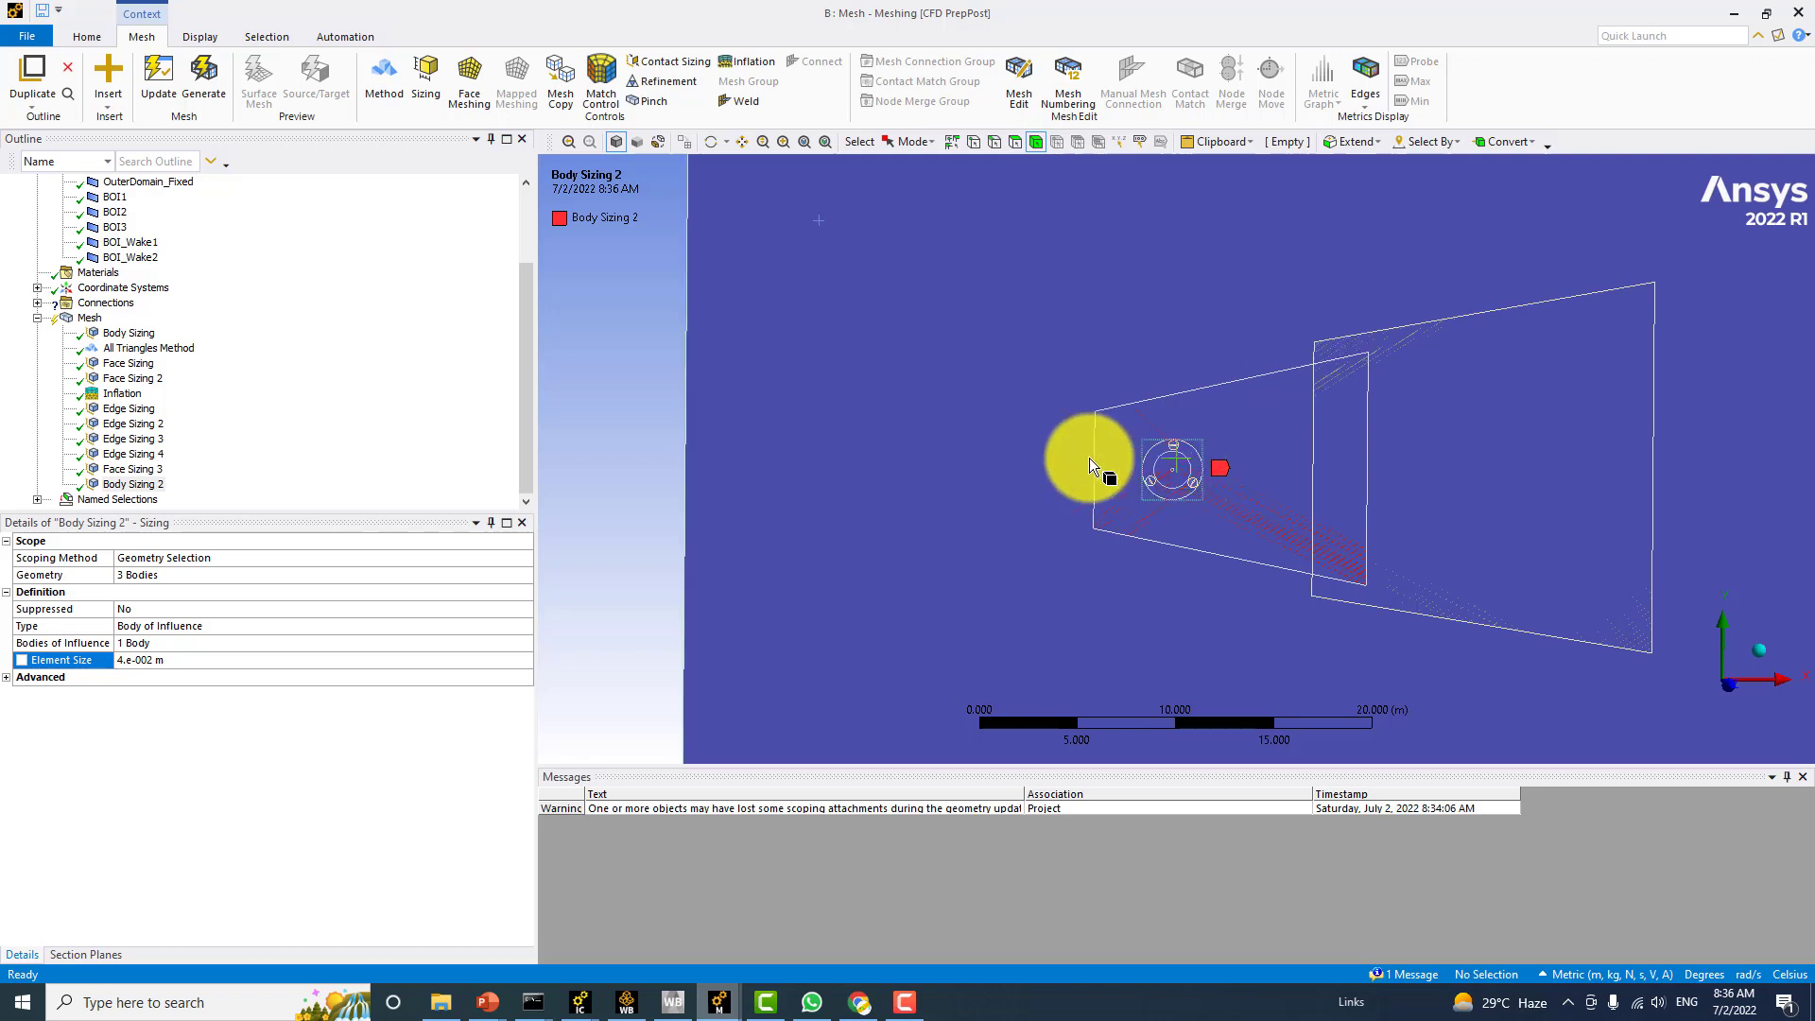
# Add a sizing control to the large outer domain body only and set its type to Body of Influence
pyautogui.click(953, 372)
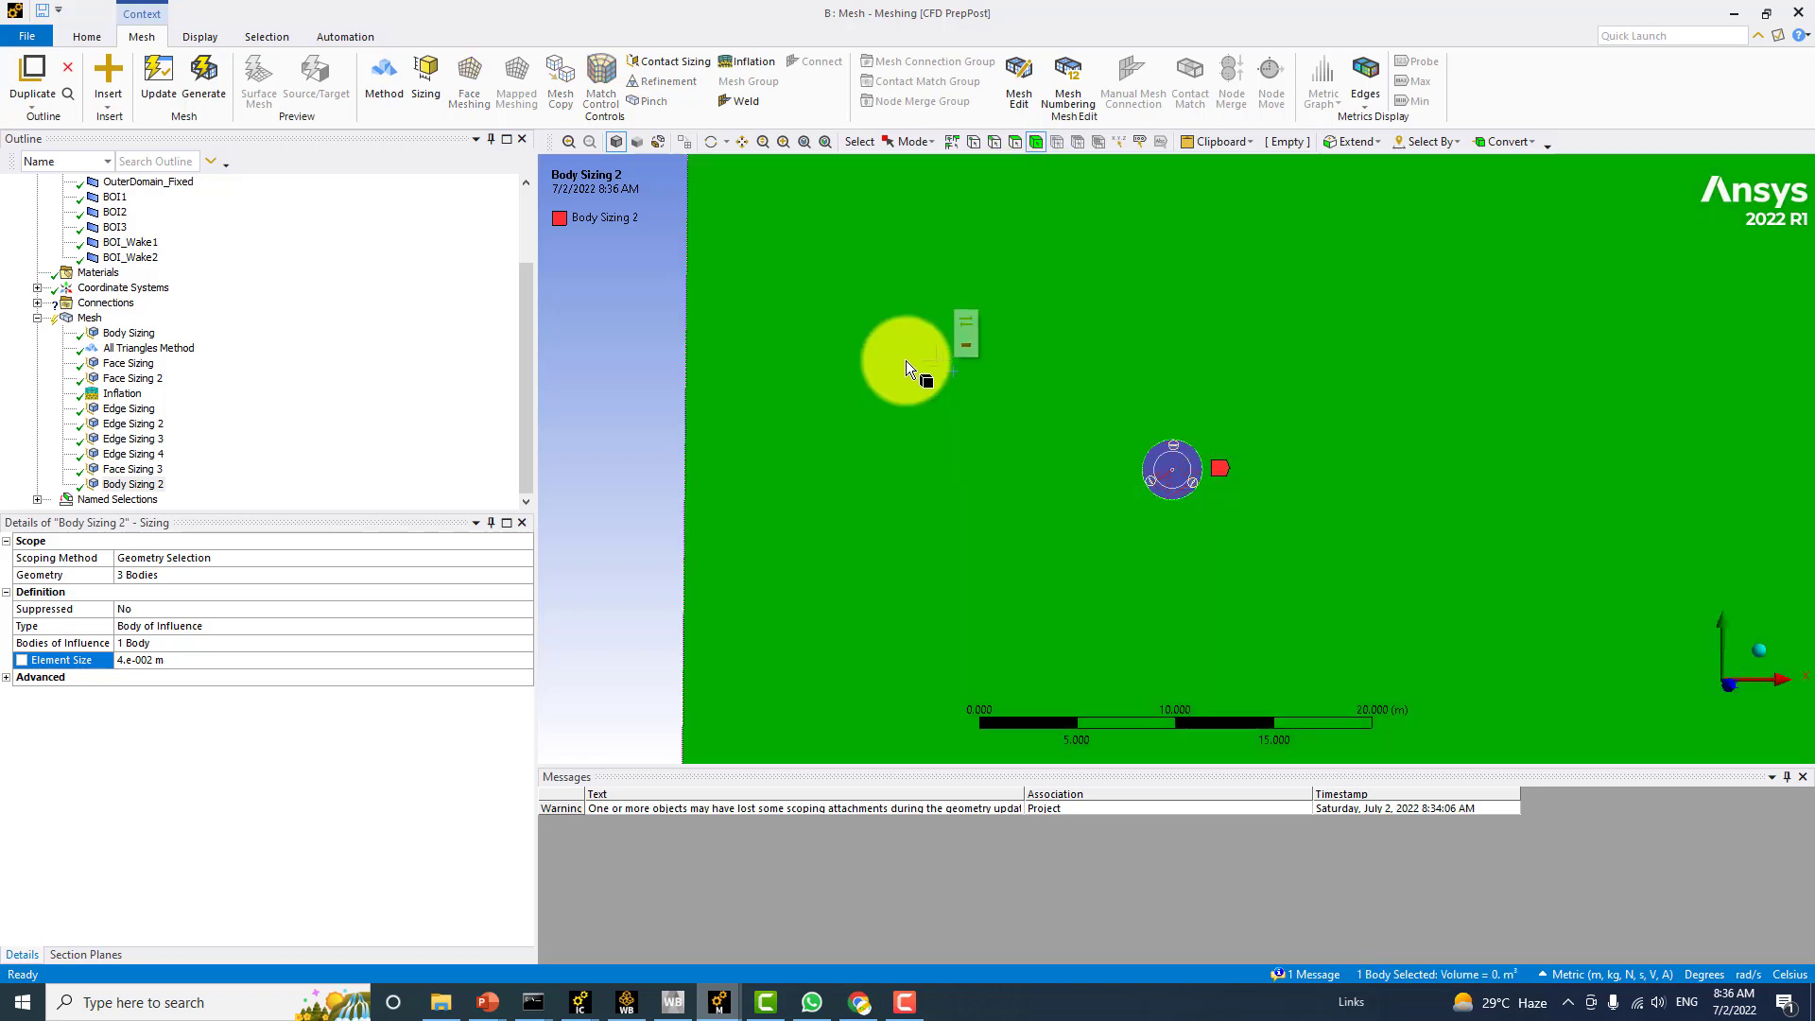
pyautogui.click(423, 65)
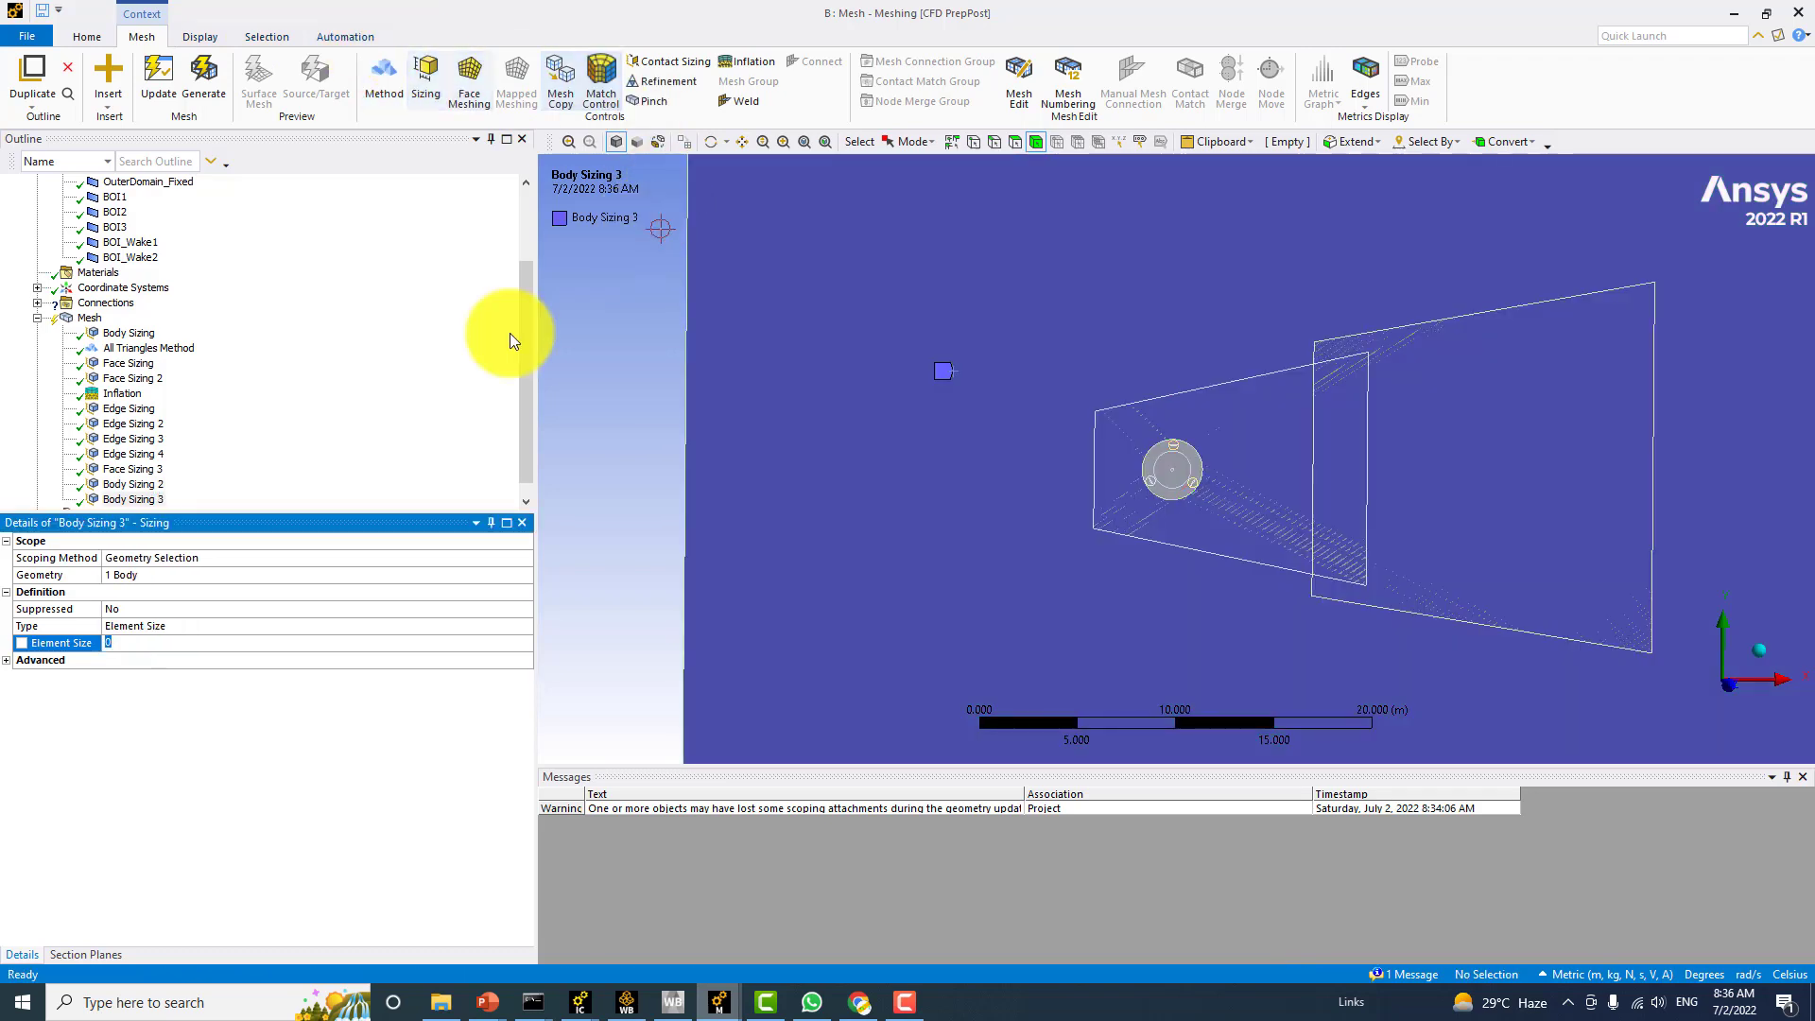
pyautogui.click(123, 642)
pyautogui.click(202, 628)
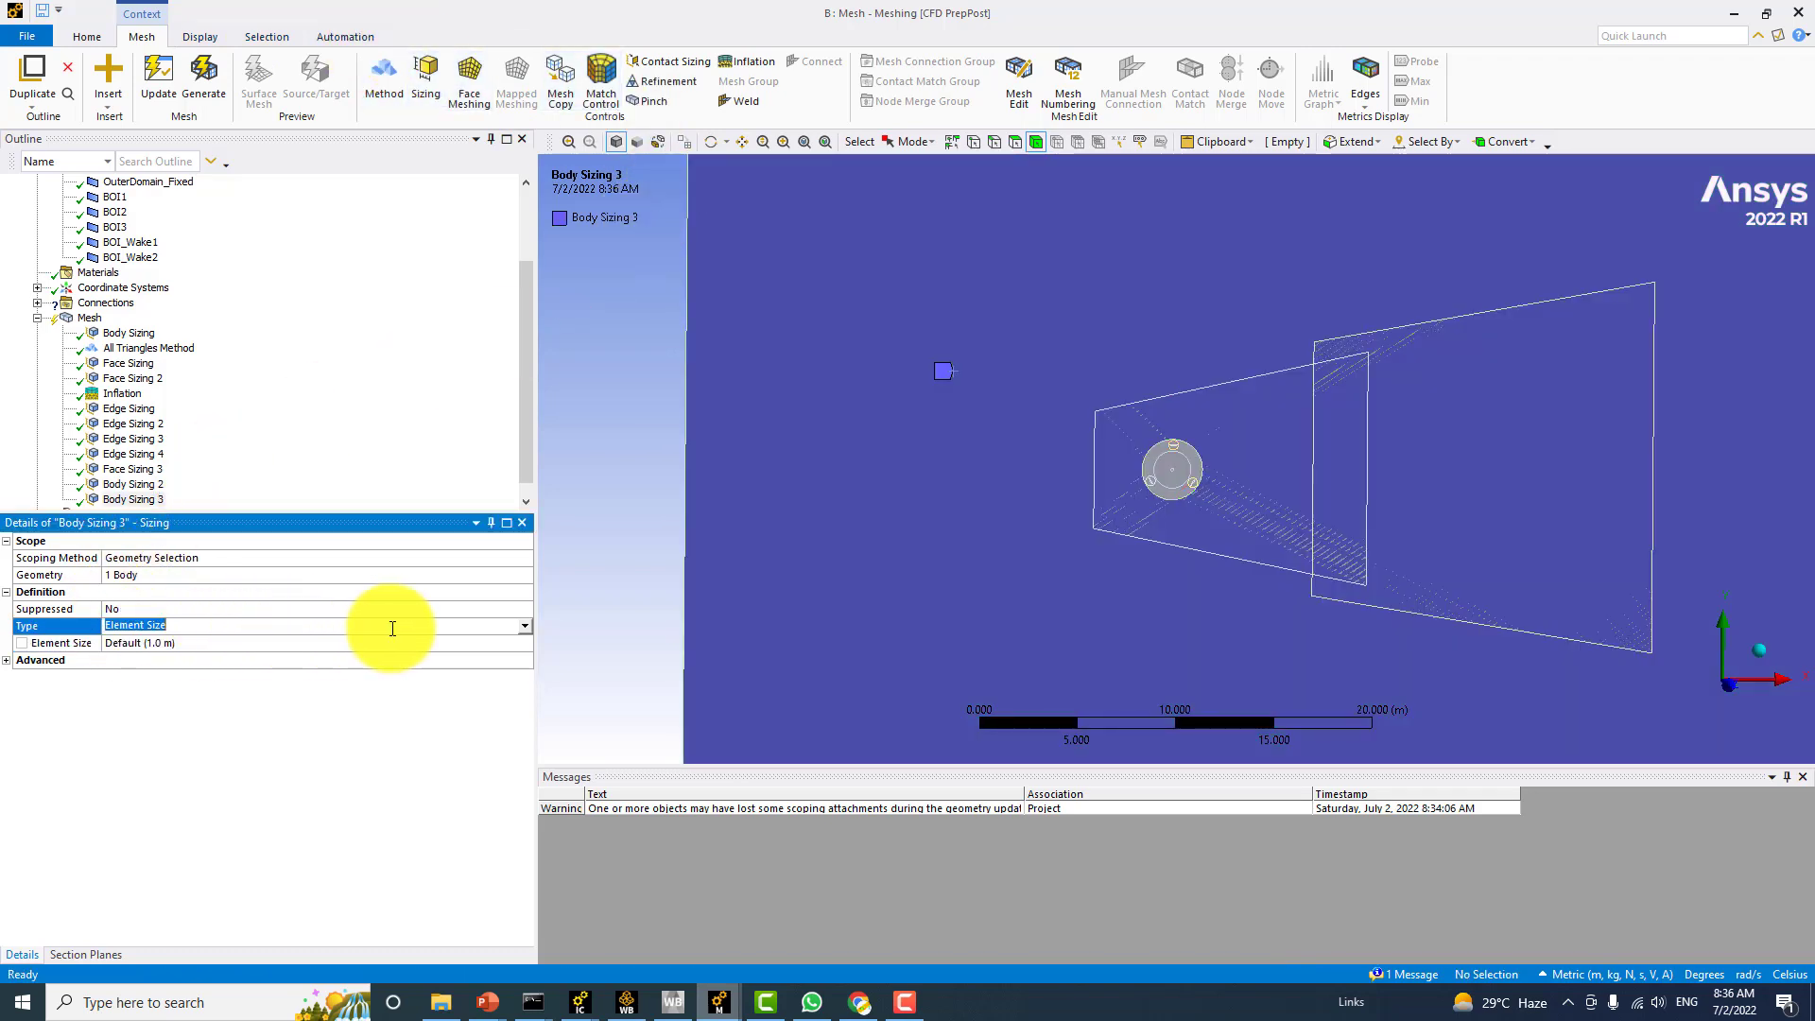
pyautogui.click(522, 626)
pyautogui.click(173, 664)
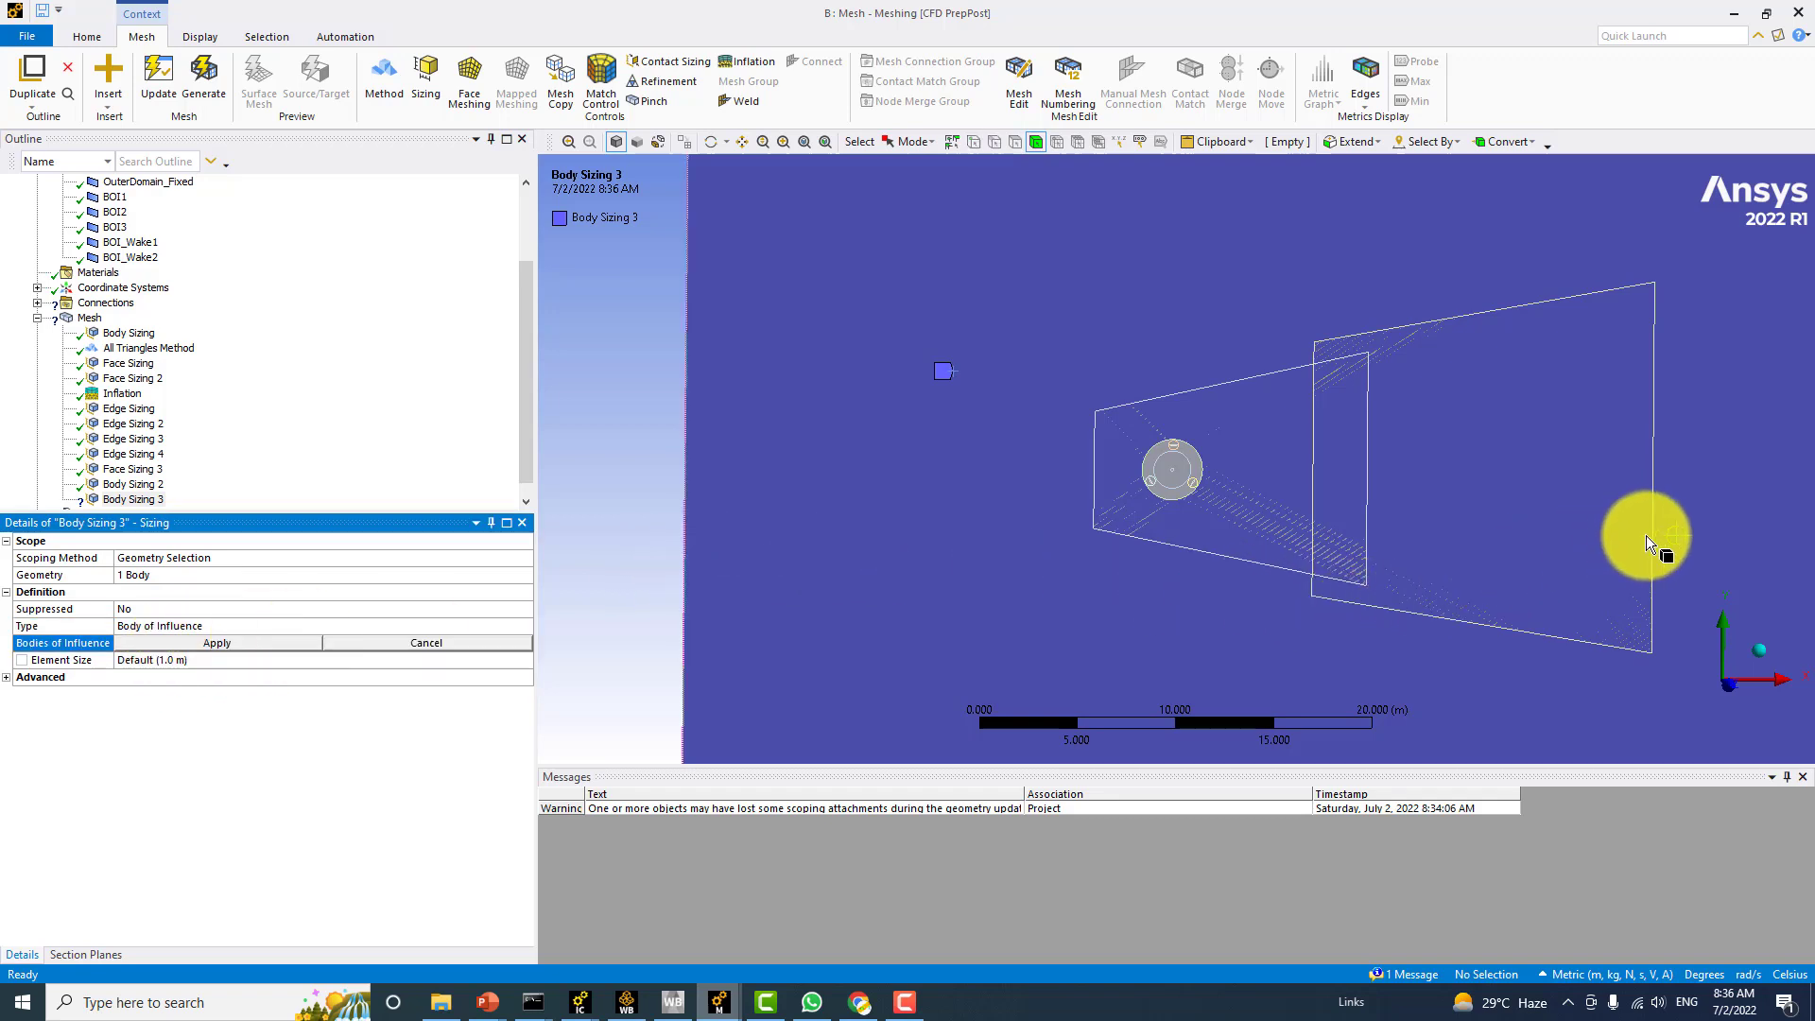
# Assign the larger wake trapezoid, BOI_Wake2, as the body of influence of Body Sizing 3
pyautogui.click(1601, 531)
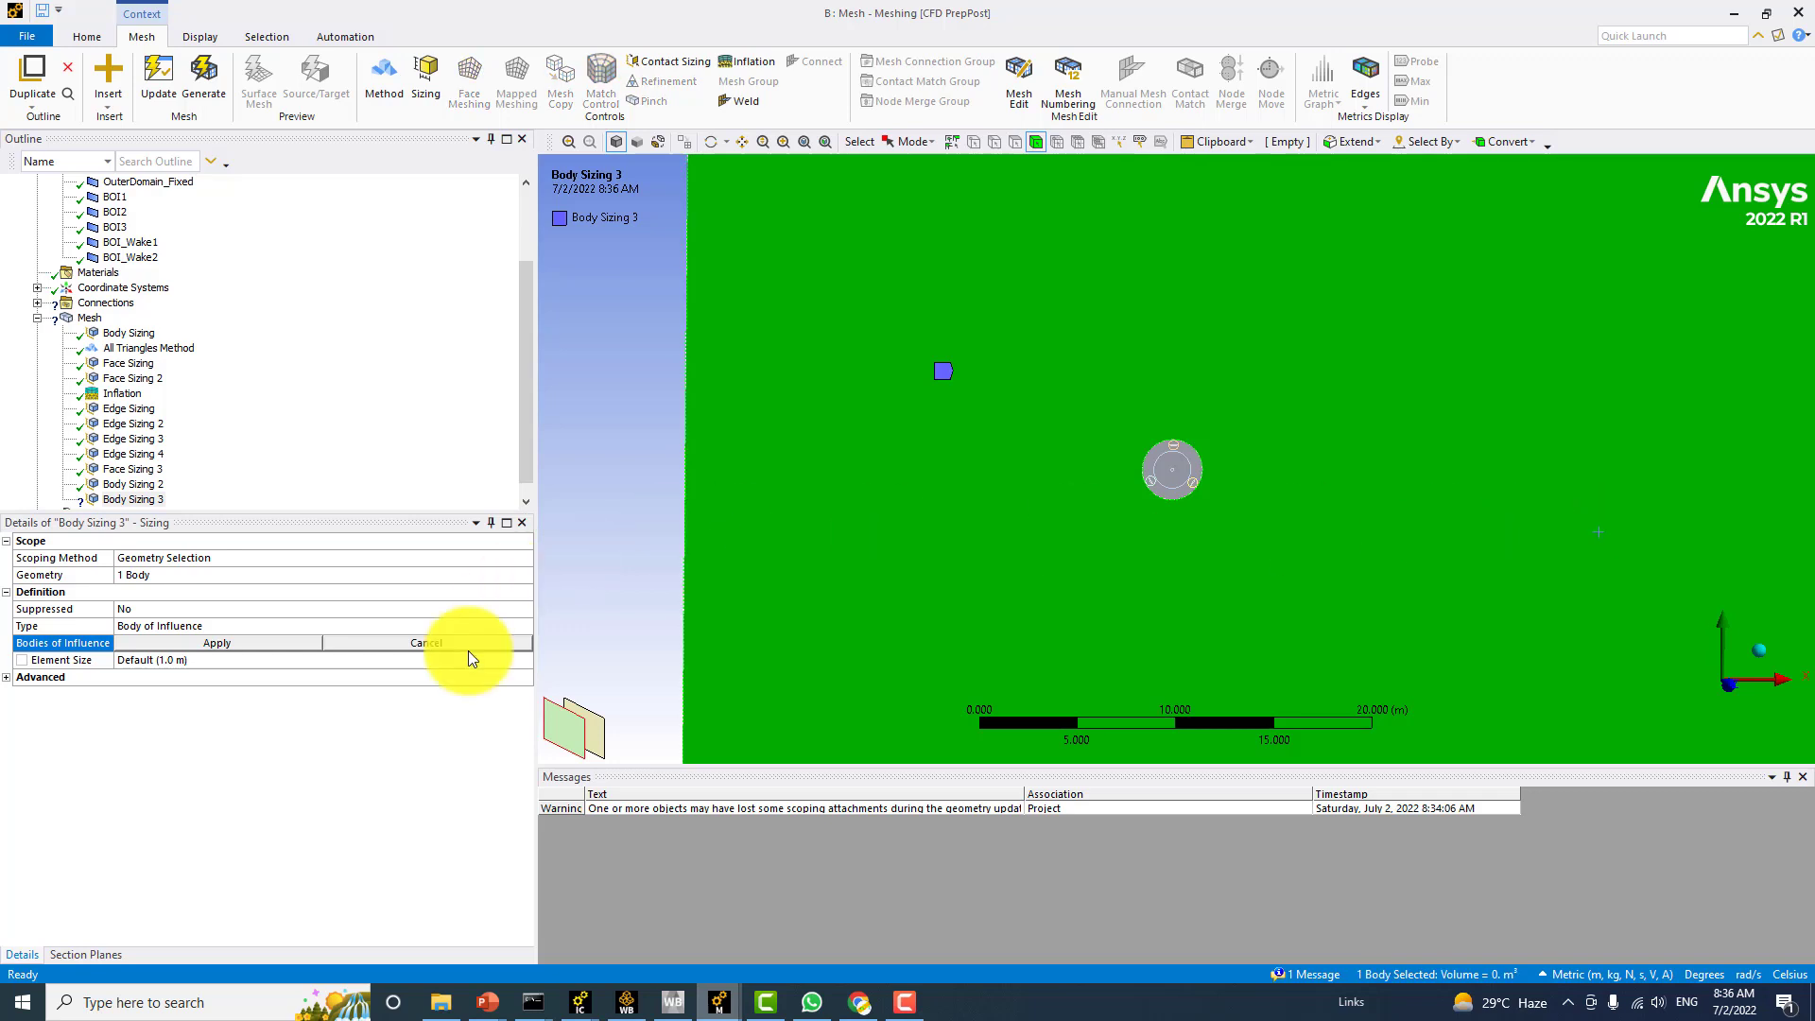
pyautogui.click(598, 722)
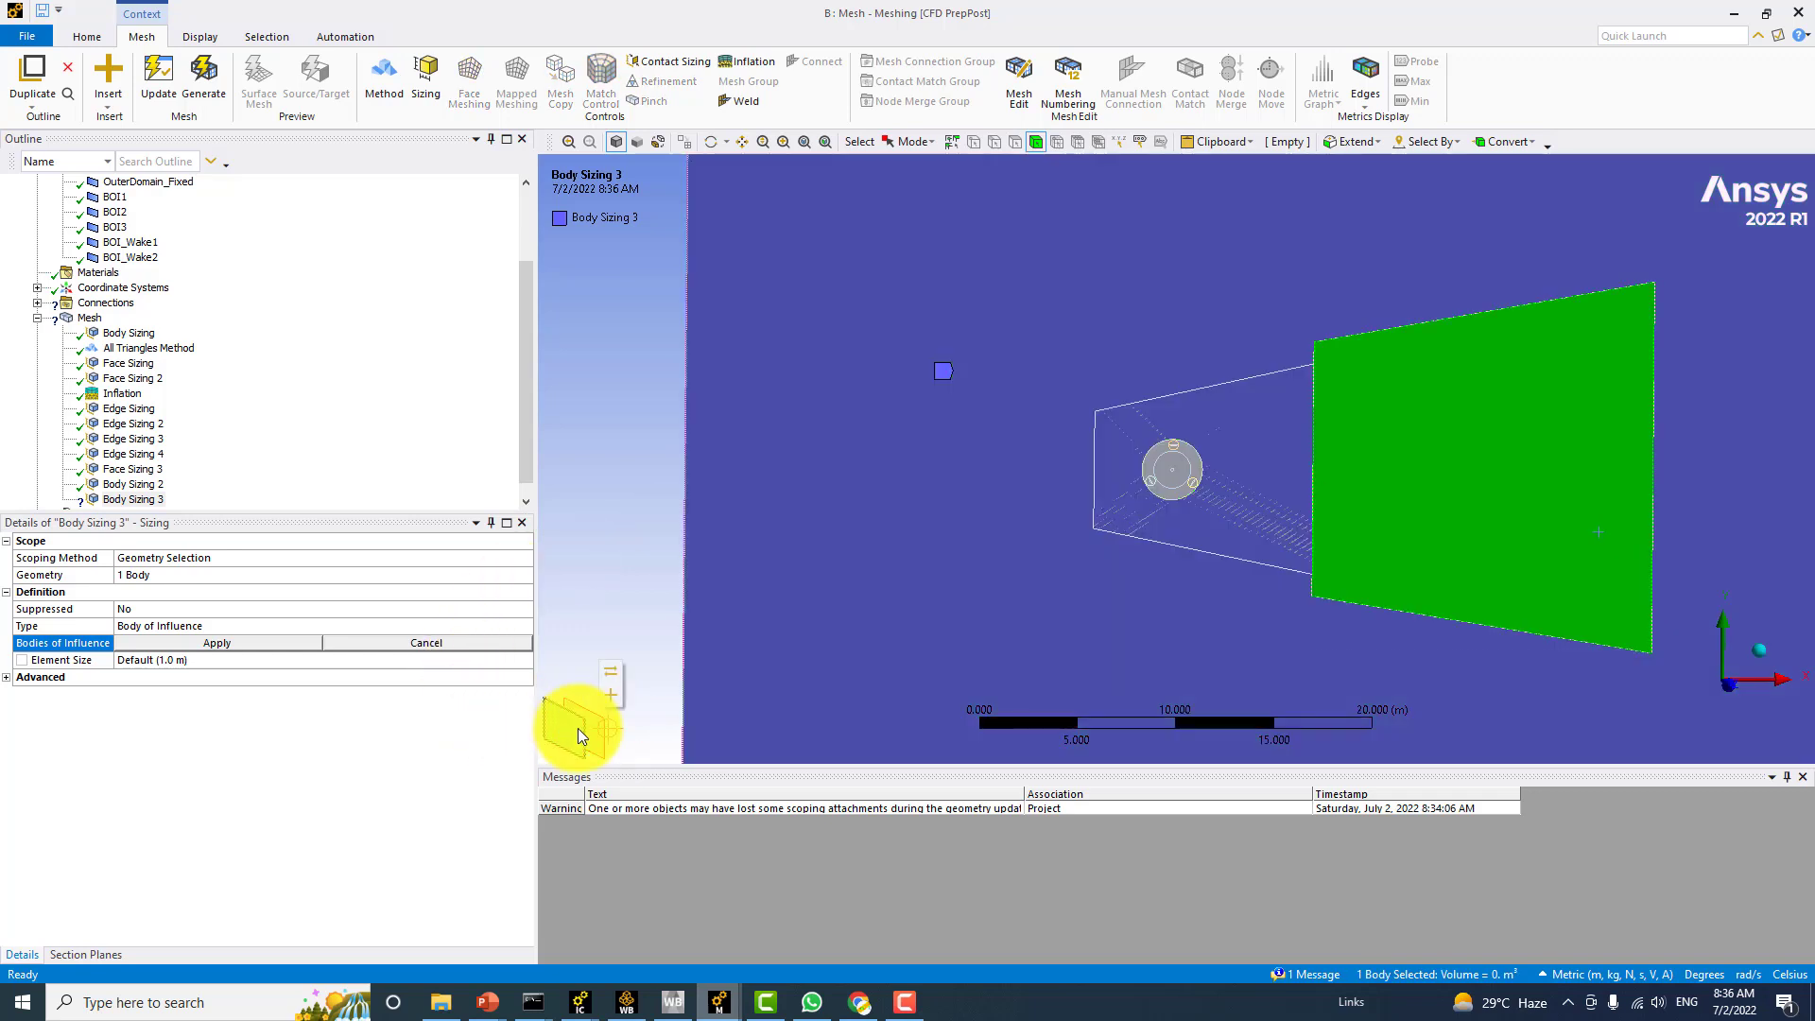
pyautogui.click(276, 645)
# Set the element size of Body Sizing 3 to 0.08 m and generate the mesh
pyautogui.click(200, 661)
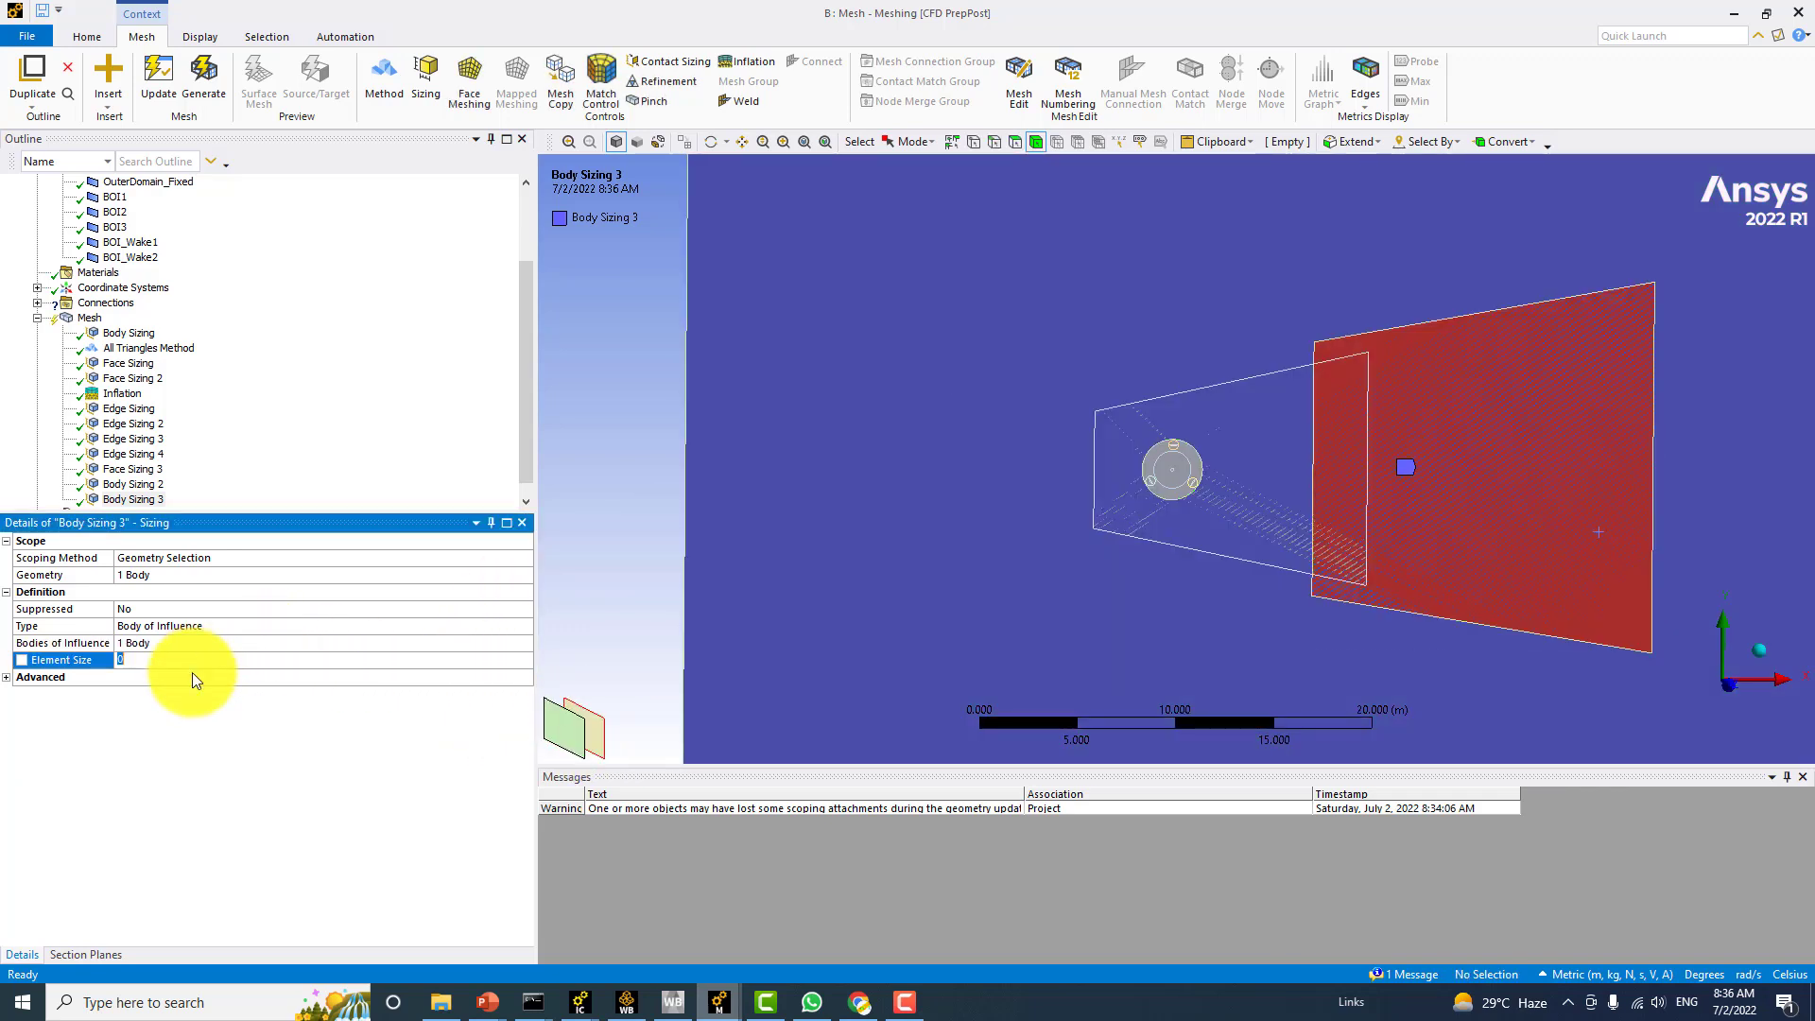
pyautogui.write('.08')
pyautogui.press('Return')
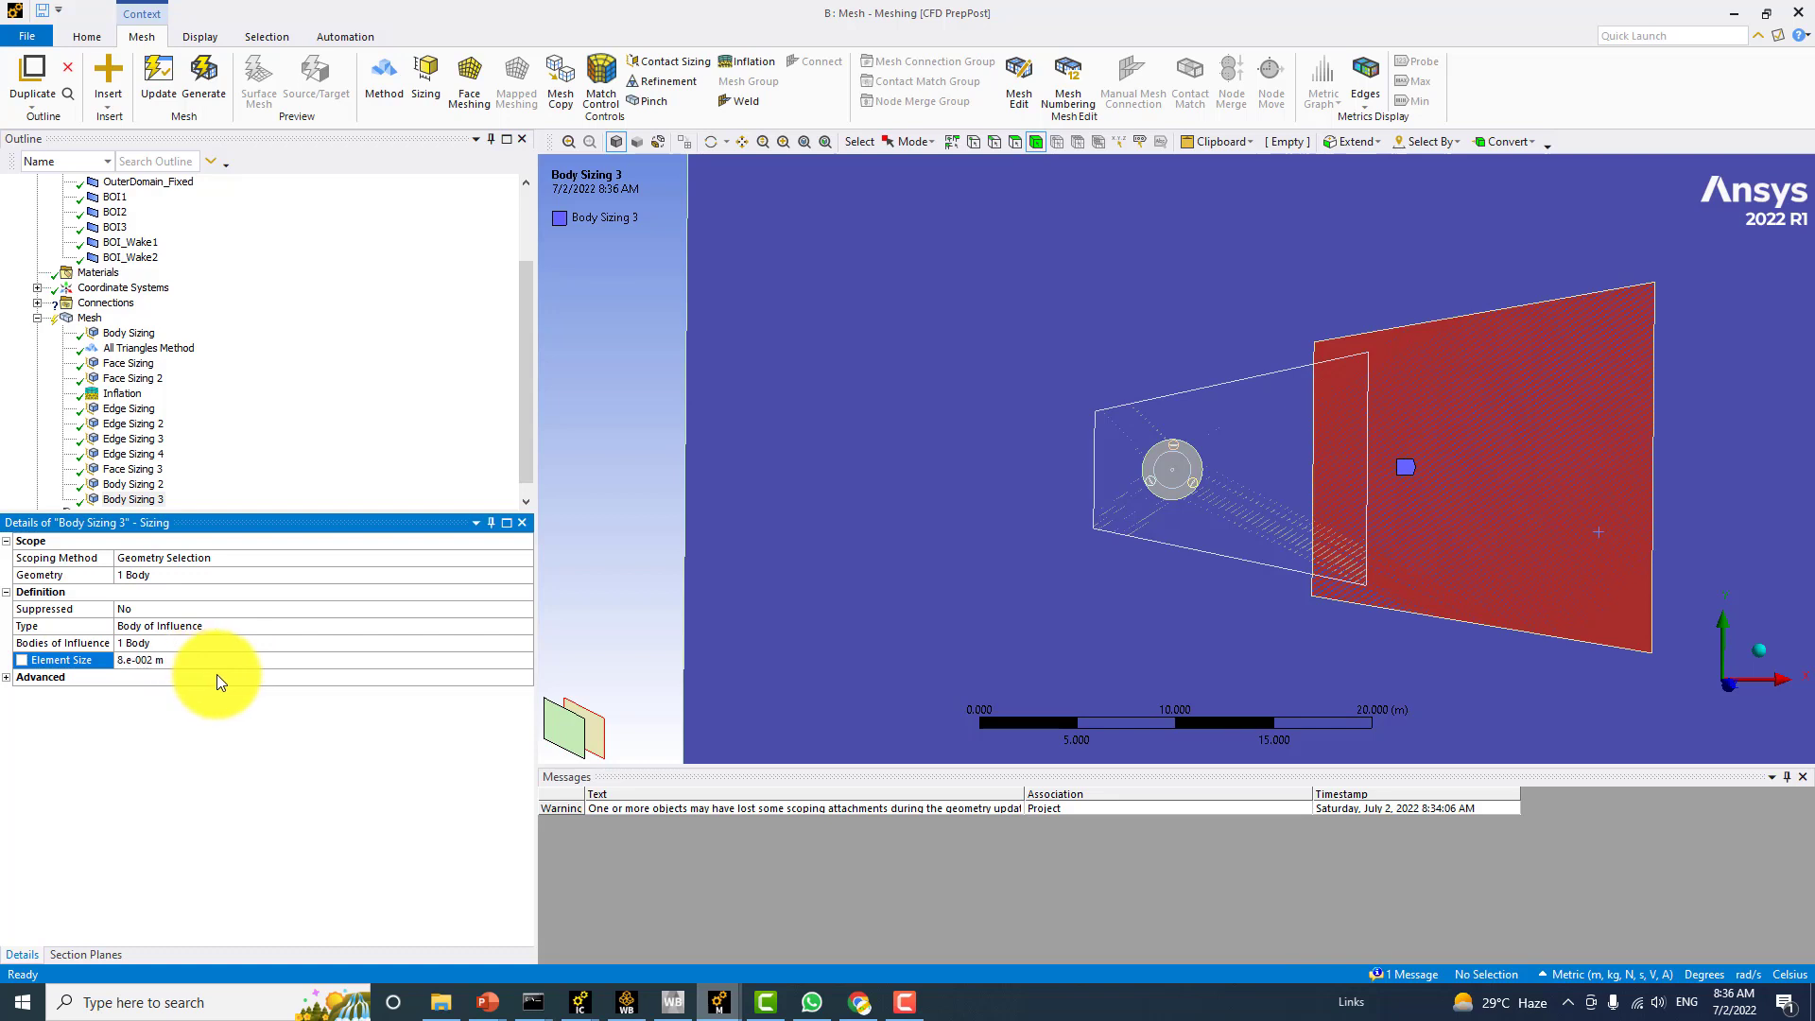
pyautogui.click(207, 74)
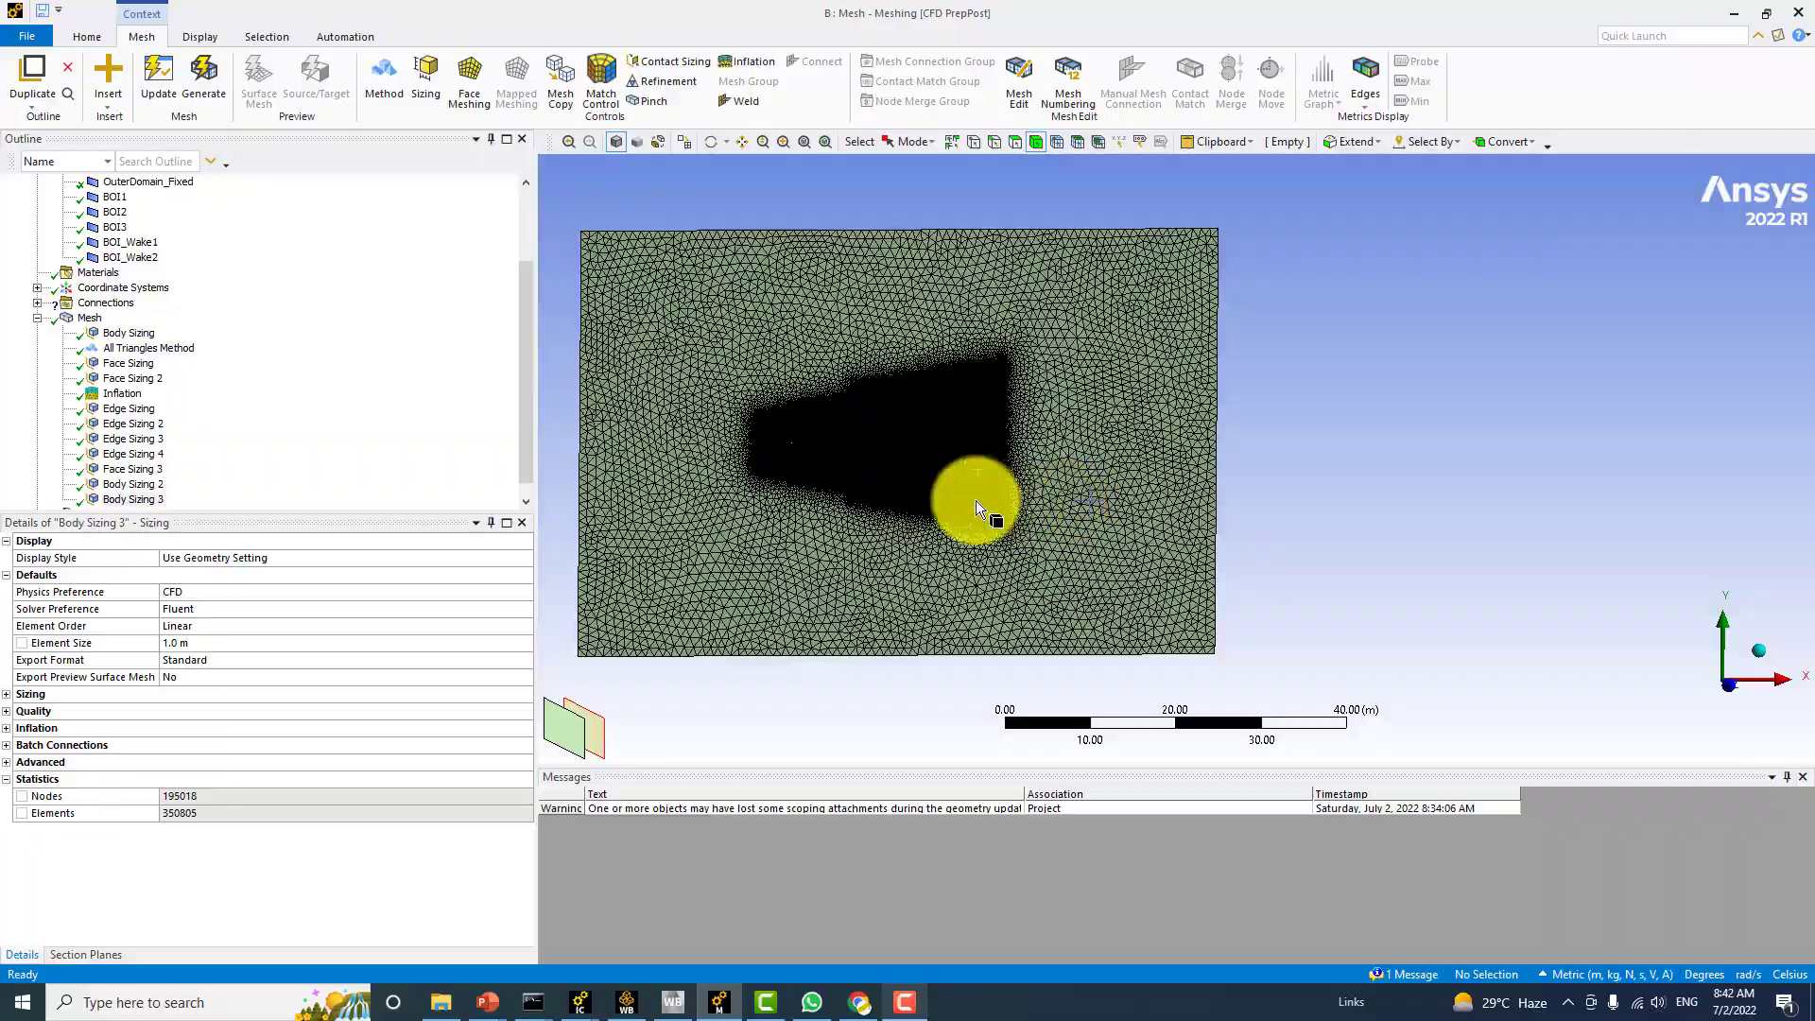
# Examine the generated mesh in both wake trapezoids, at their transitions to the outer domain and around the rotor
pyautogui.scroll(3, 834, 506)
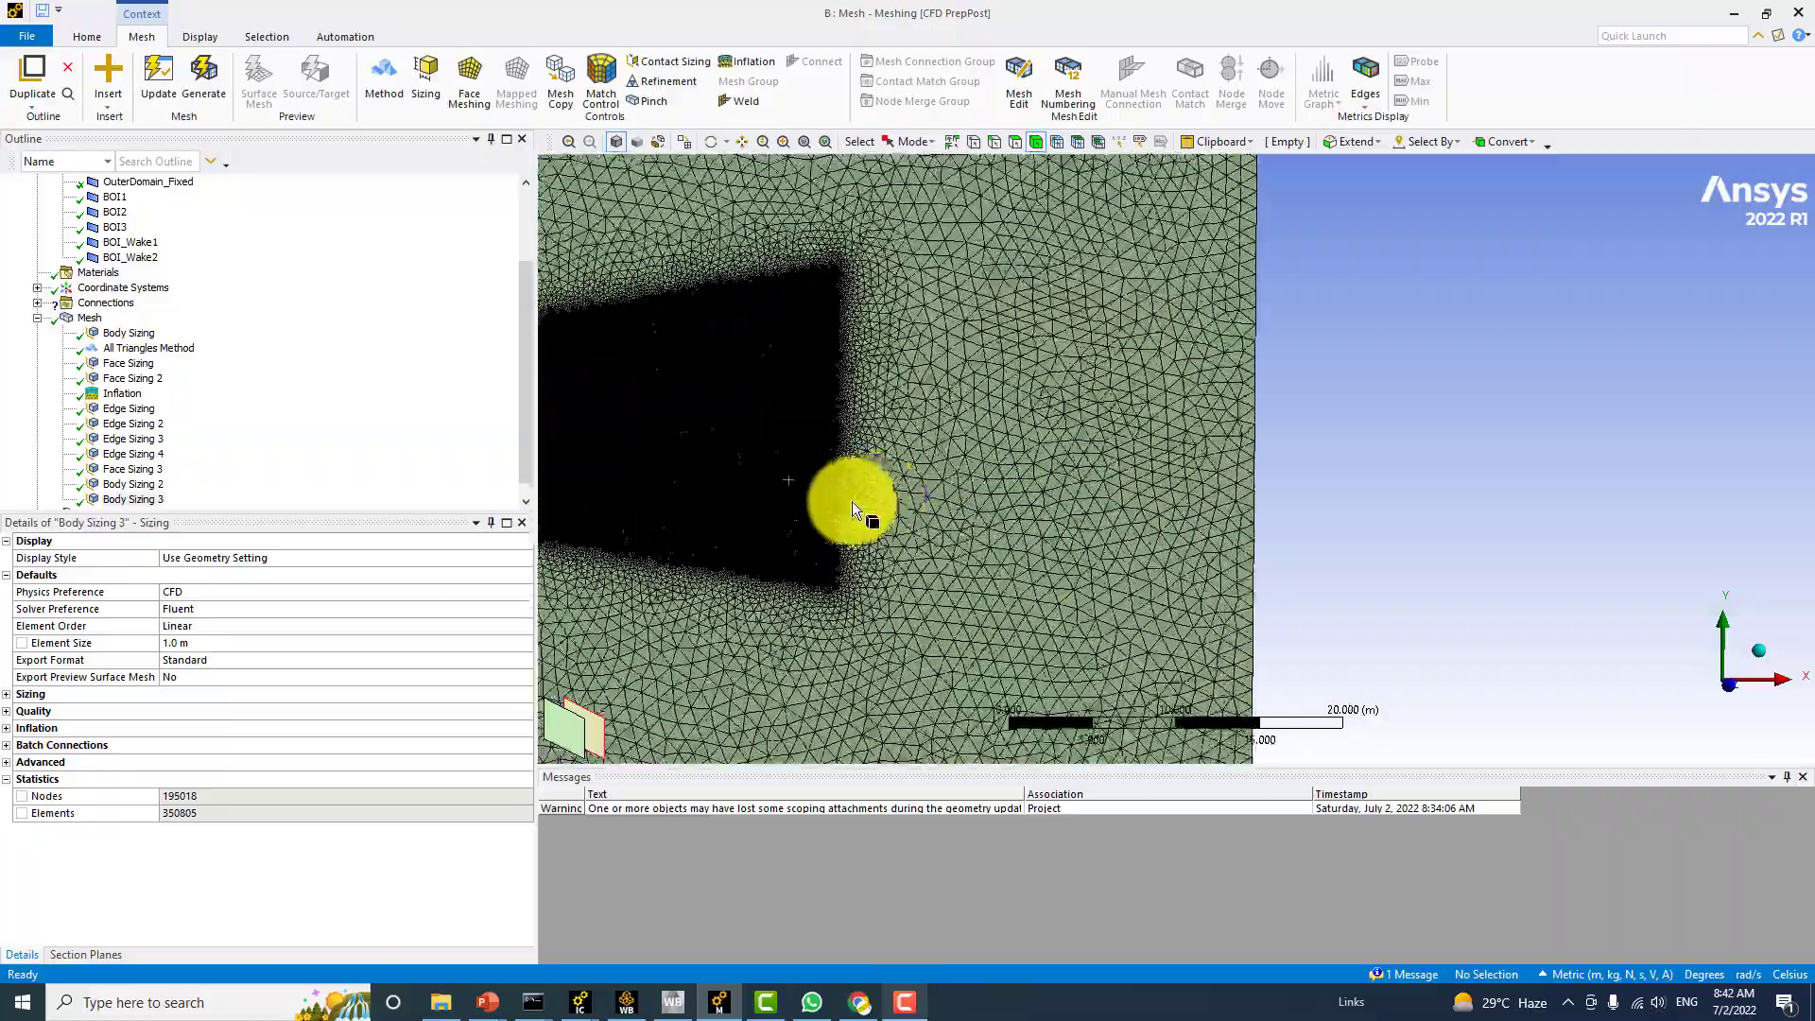
pyautogui.keyDown('ctrl'); pyautogui.moveTo(835, 505); pyautogui.dragTo(1134, 527, button='middle'); pyautogui.keyUp('ctrl')
pyautogui.scroll(4, 1132, 528)
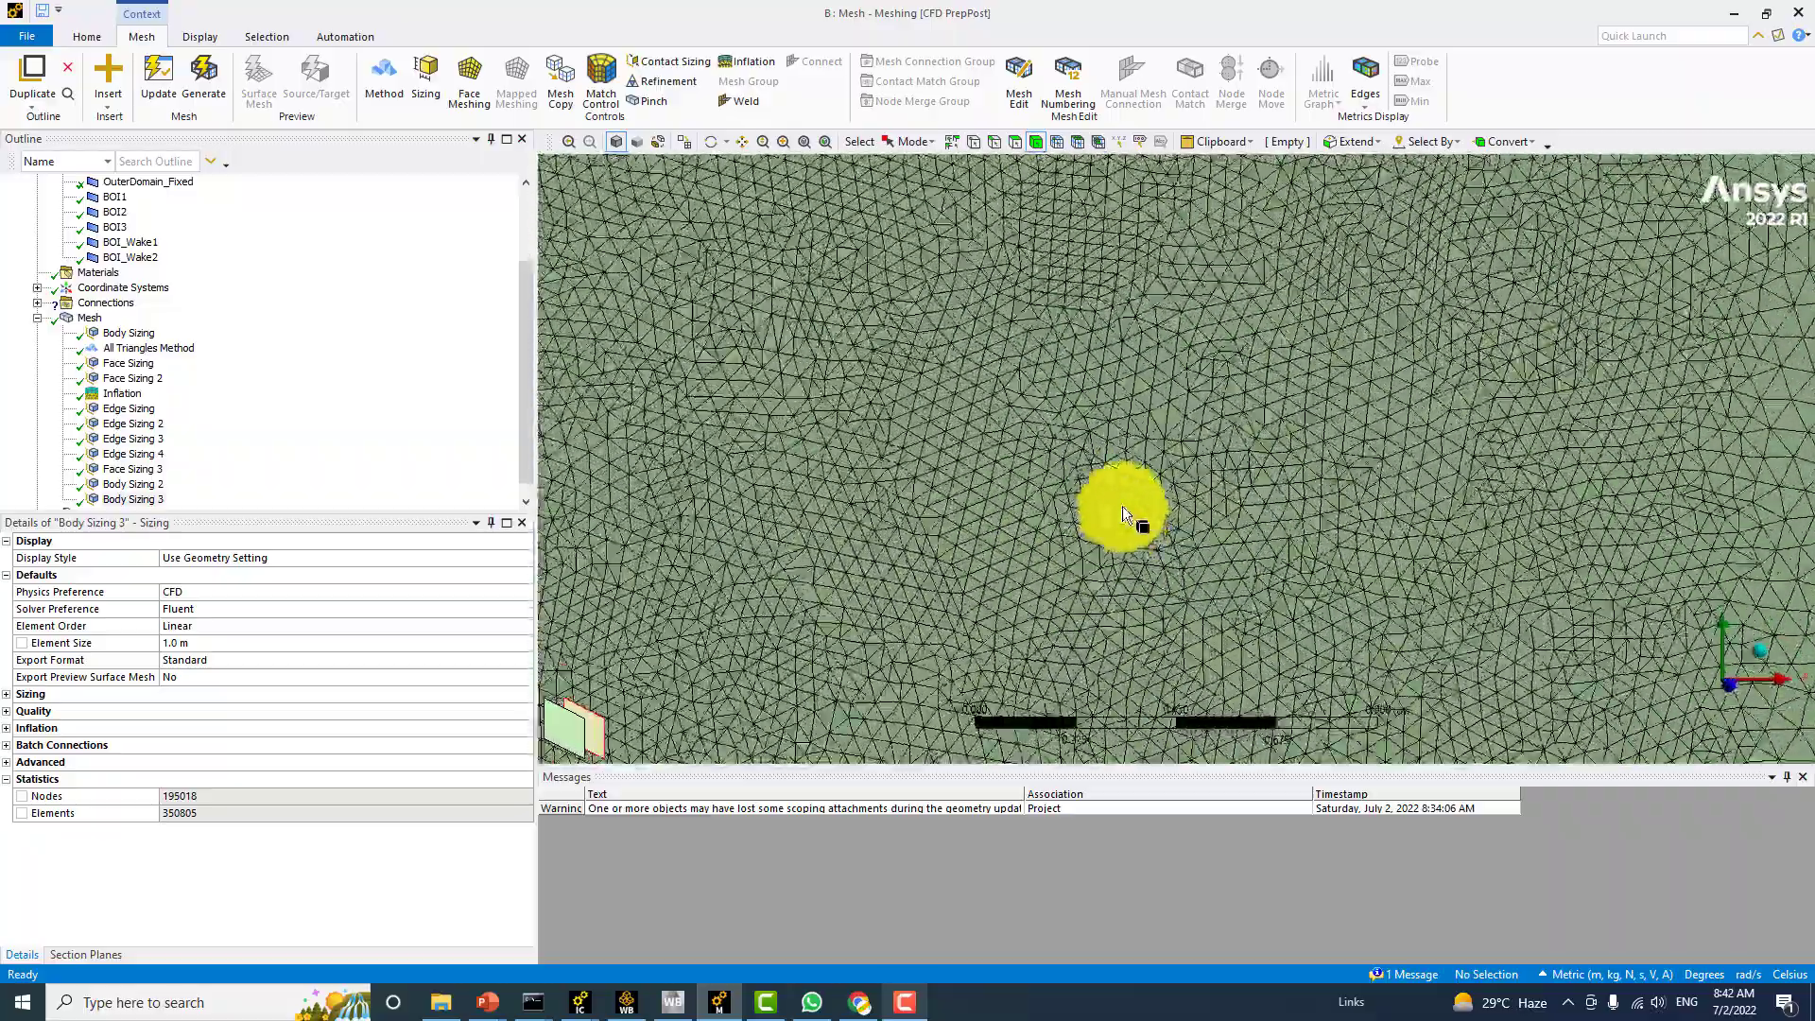
pyautogui.scroll(-5, 1123, 513)
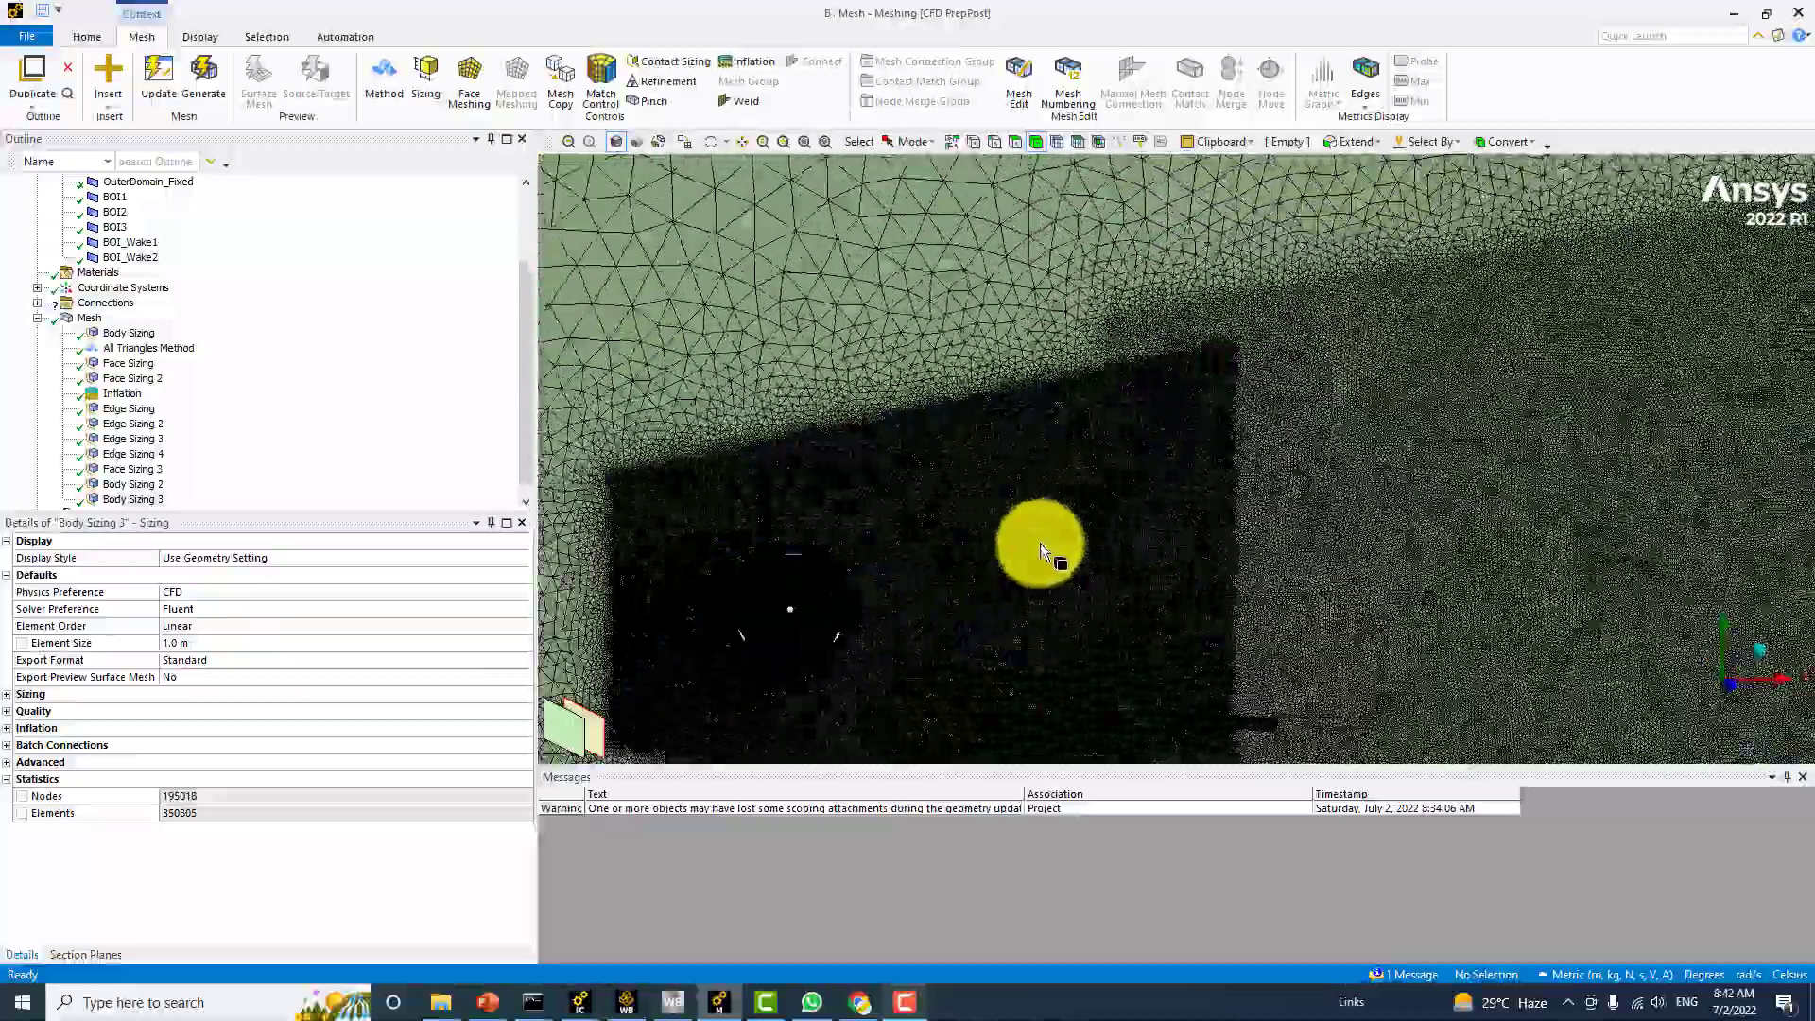
pyautogui.scroll(-3, 948, 581)
pyautogui.scroll(8, 1146, 494)
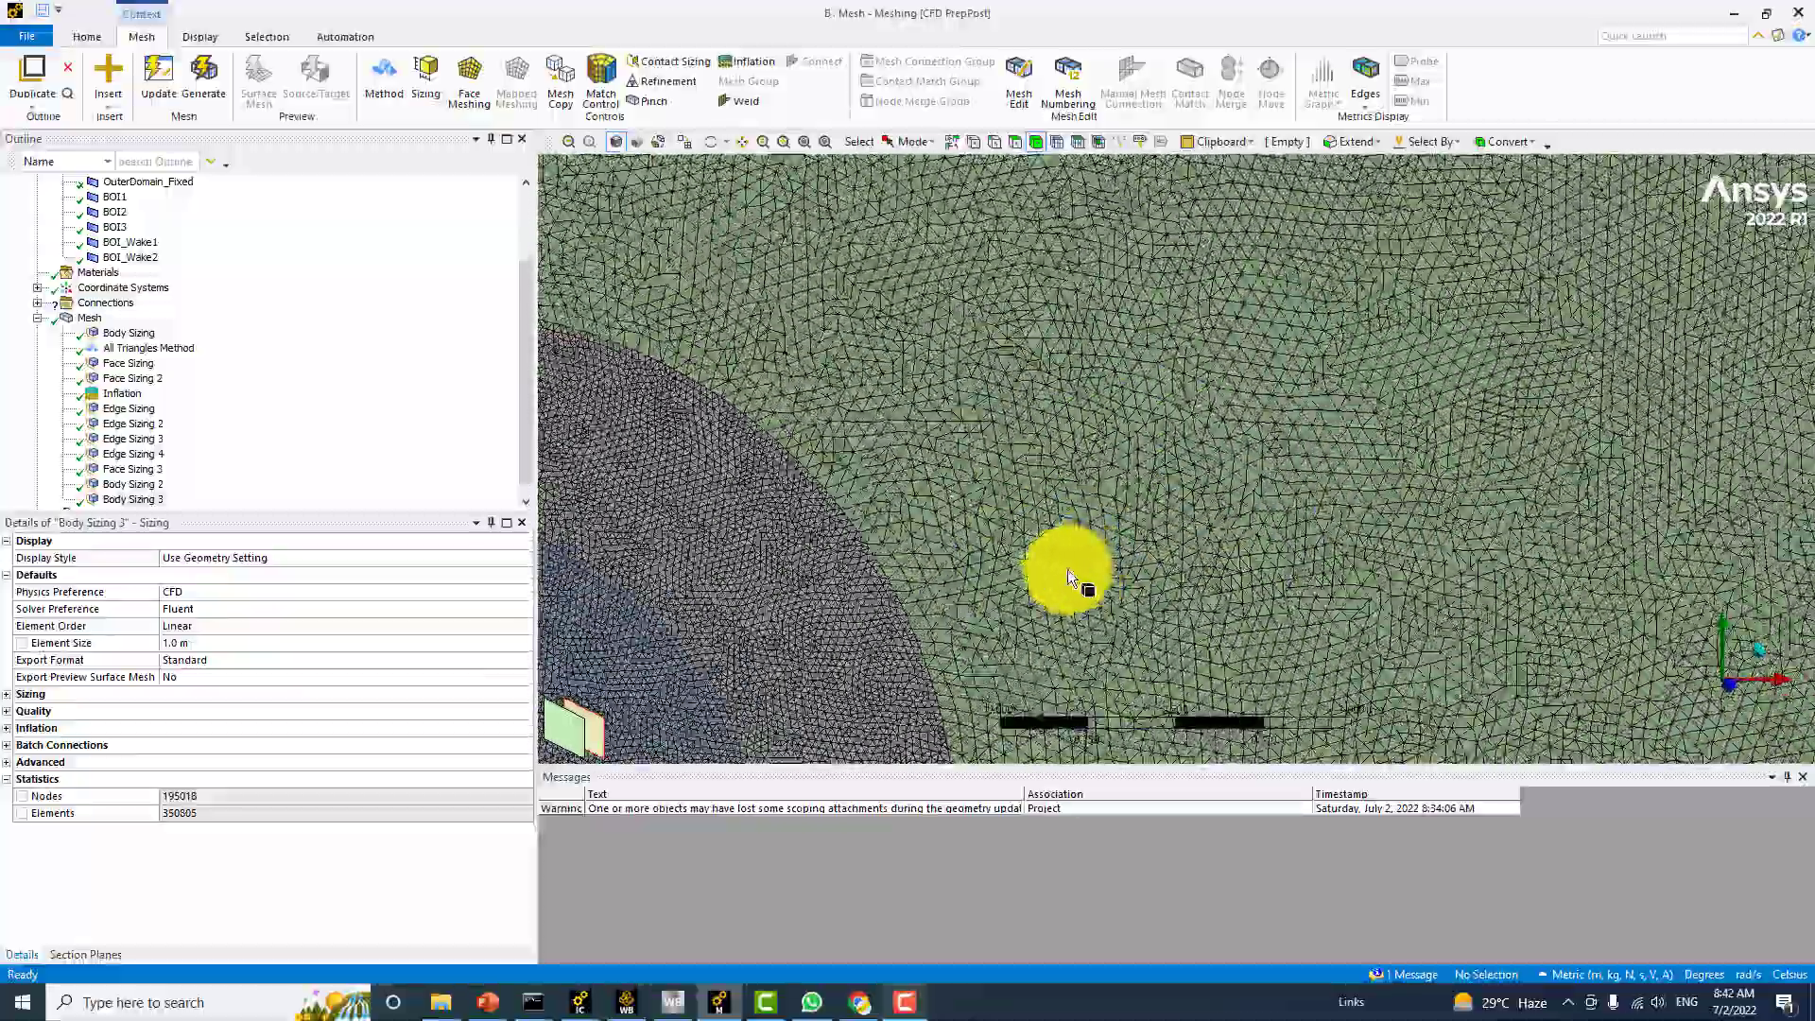
pyautogui.scroll(-6, 1097, 506)
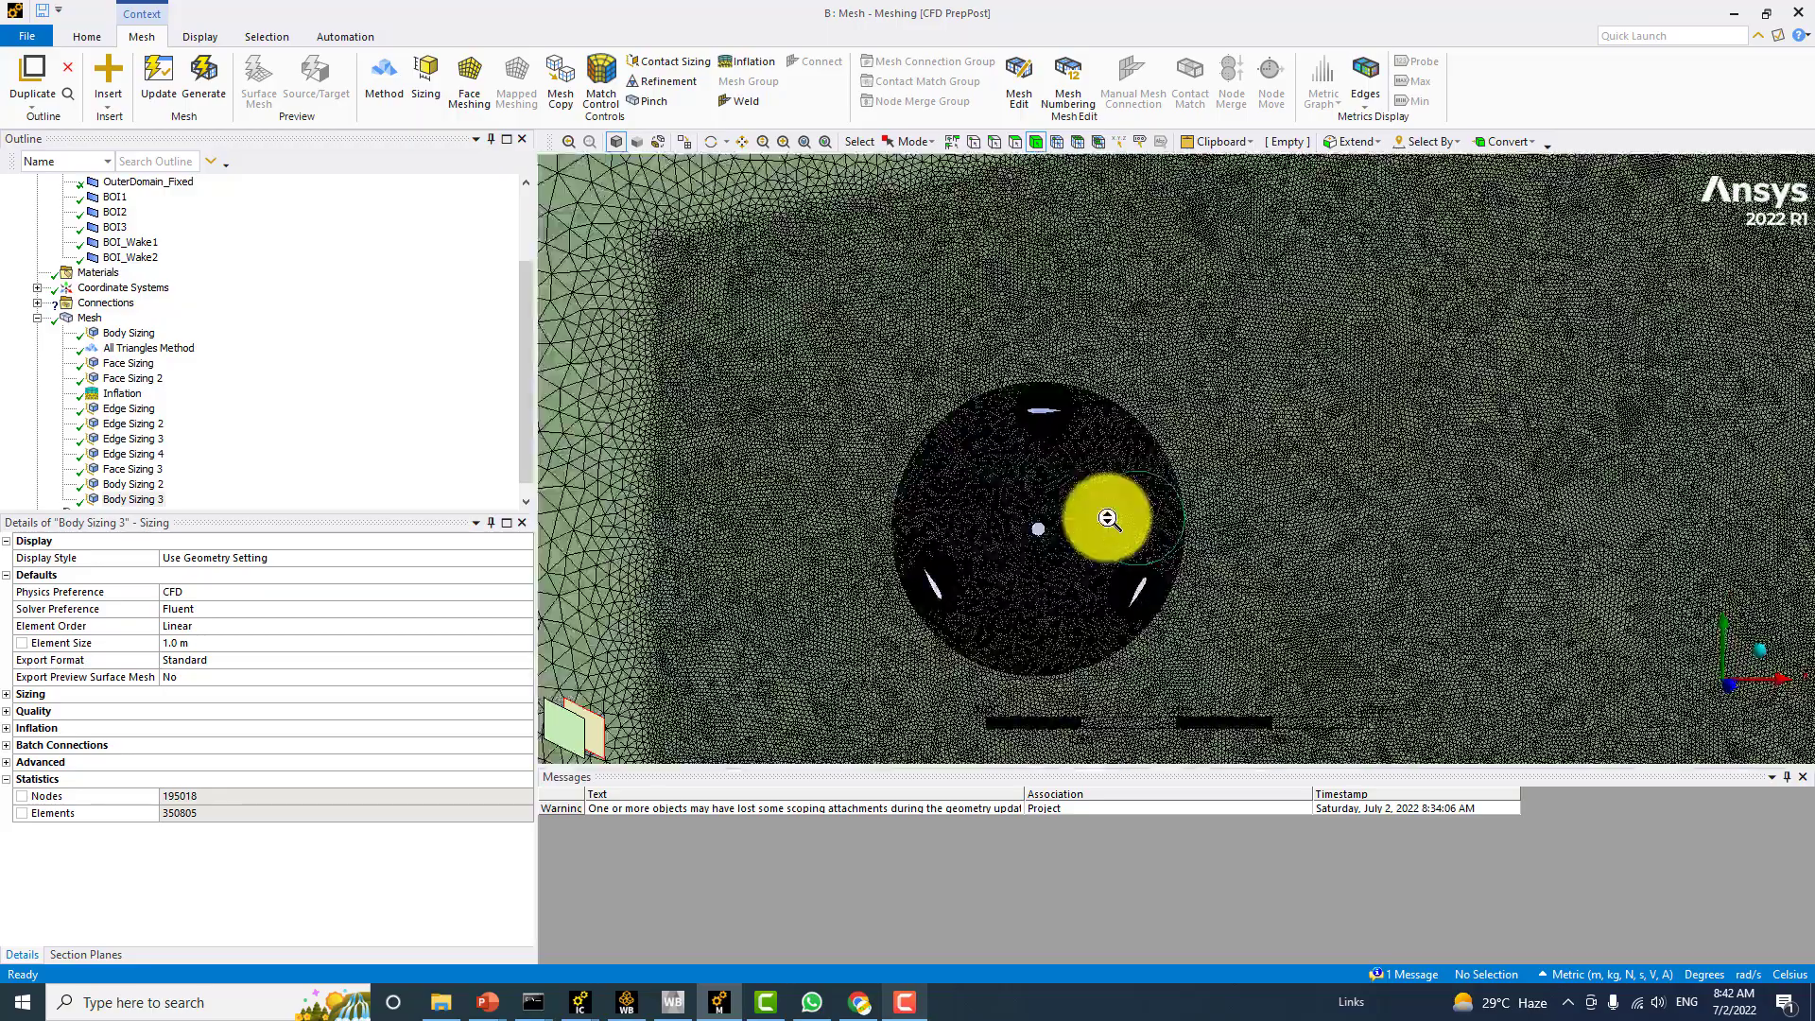
pyautogui.moveTo(1108, 519); pyautogui.dragTo(1030, 434, button='middle')
pyautogui.scroll(-1, 142, 435)
# Set the element size of Body Sizing 2 to 0.08 m
pyautogui.click(137, 470)
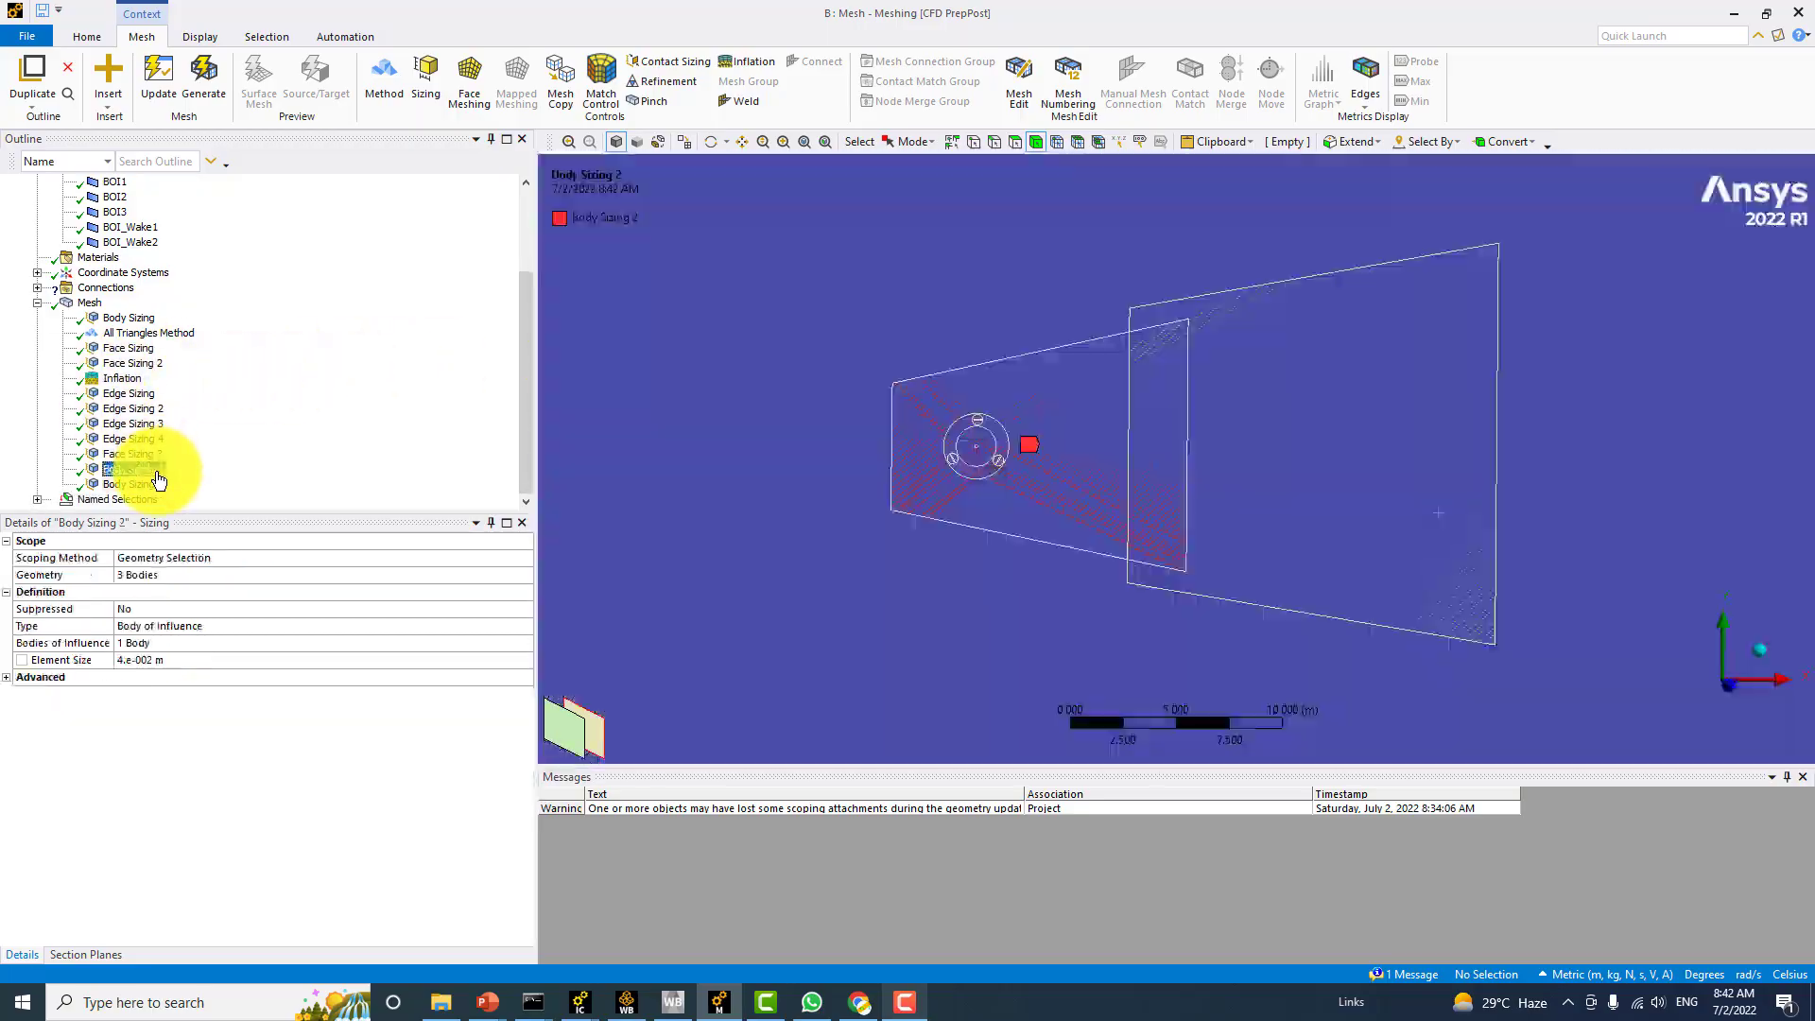
pyautogui.click(184, 660)
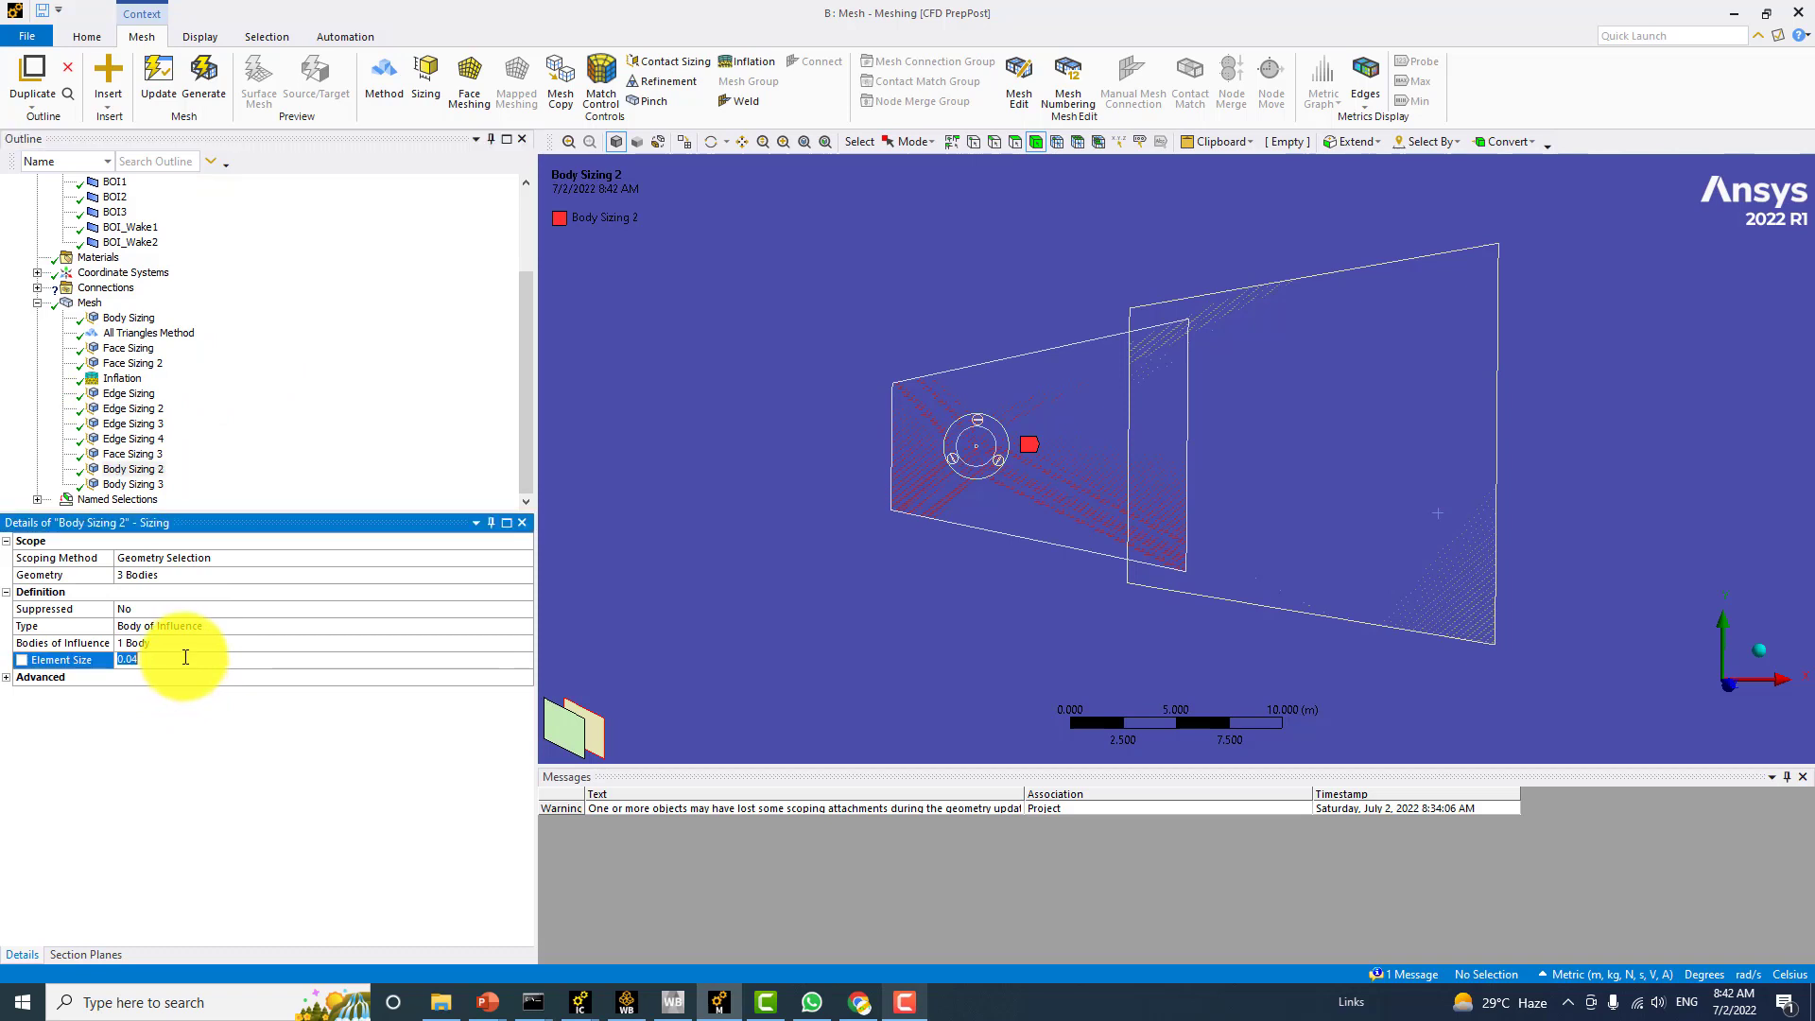
pyautogui.write('0.08')
pyautogui.press('Return')
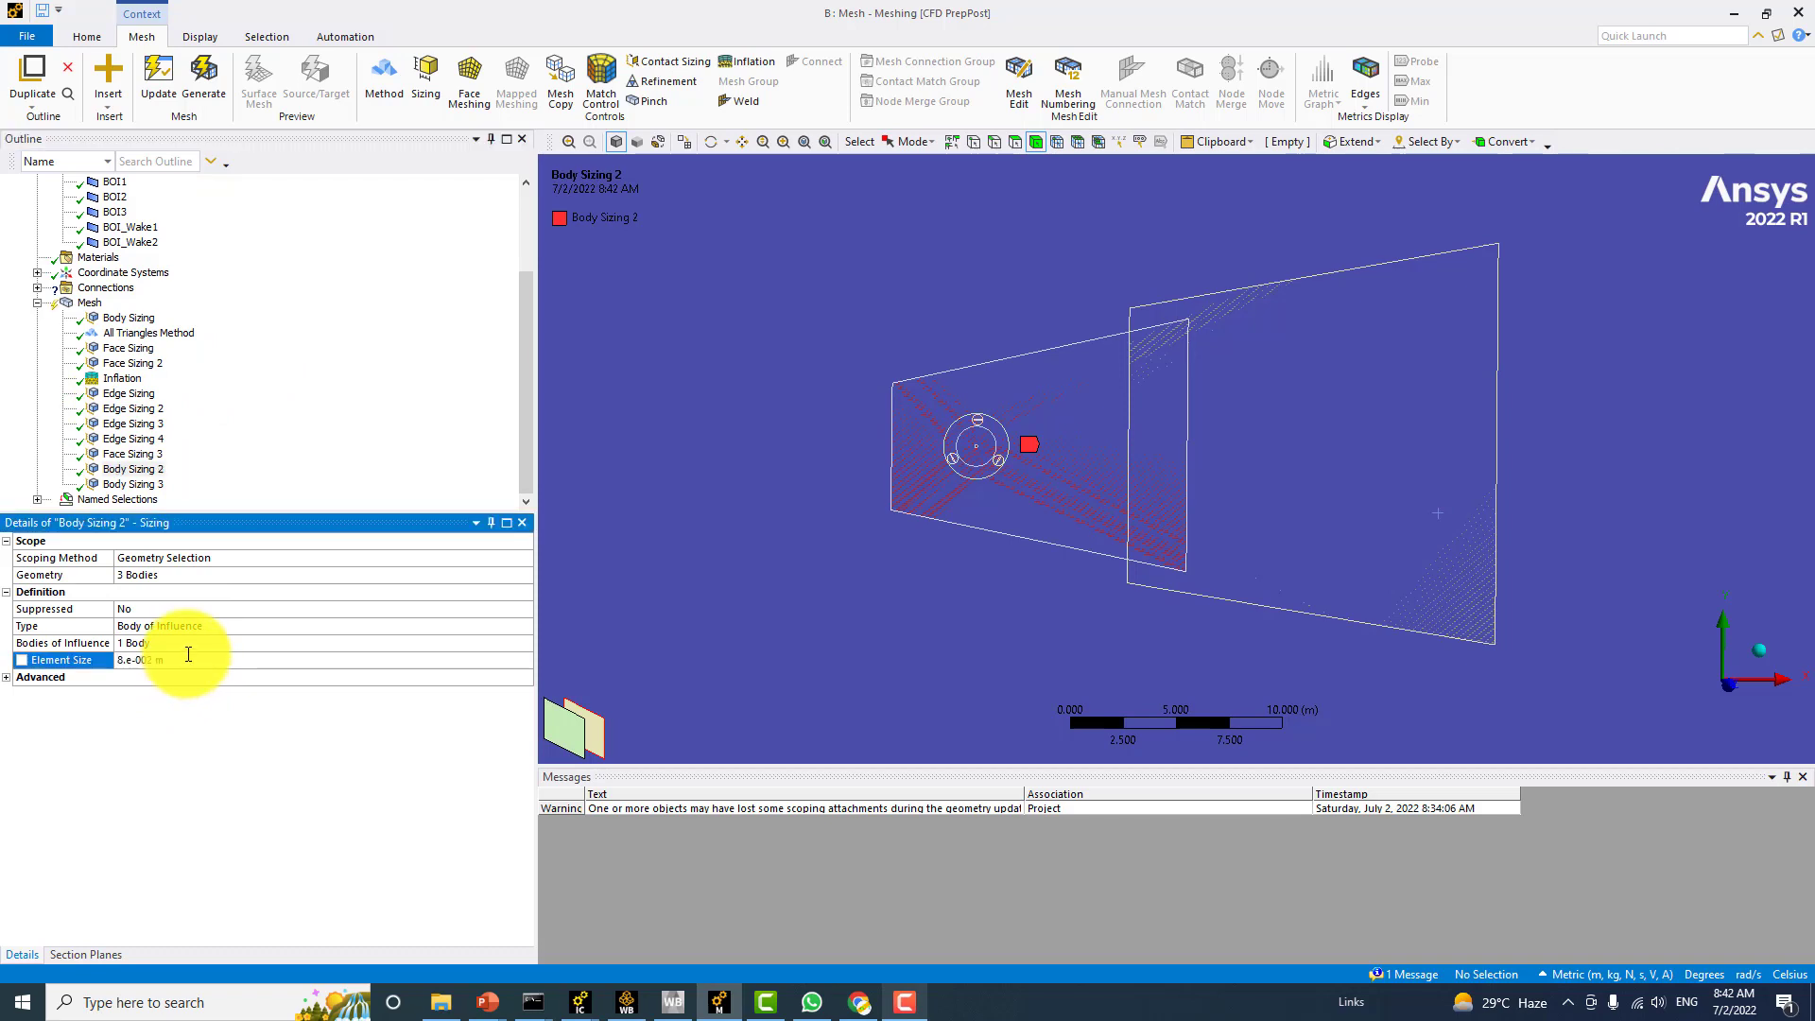
# Set the element size of Body Sizing 3 to 0.16 m
pyautogui.click(149, 484)
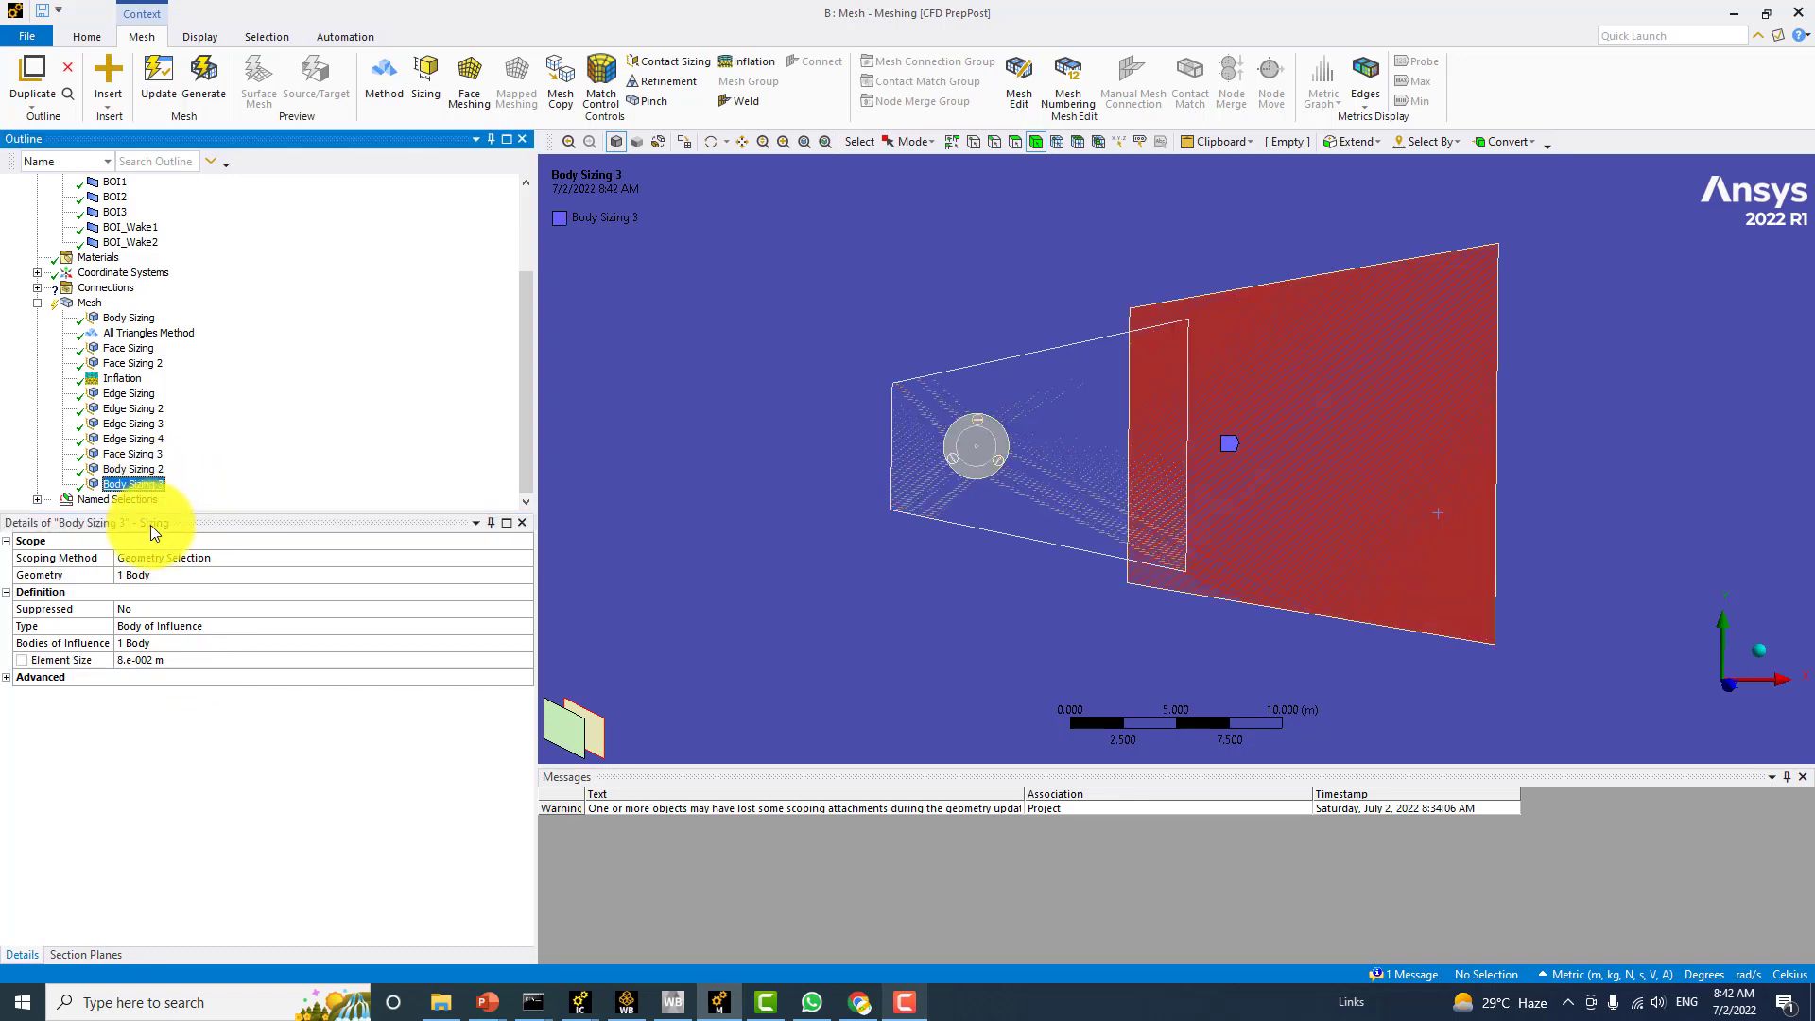
pyautogui.click(171, 659)
pyautogui.write('0.16')
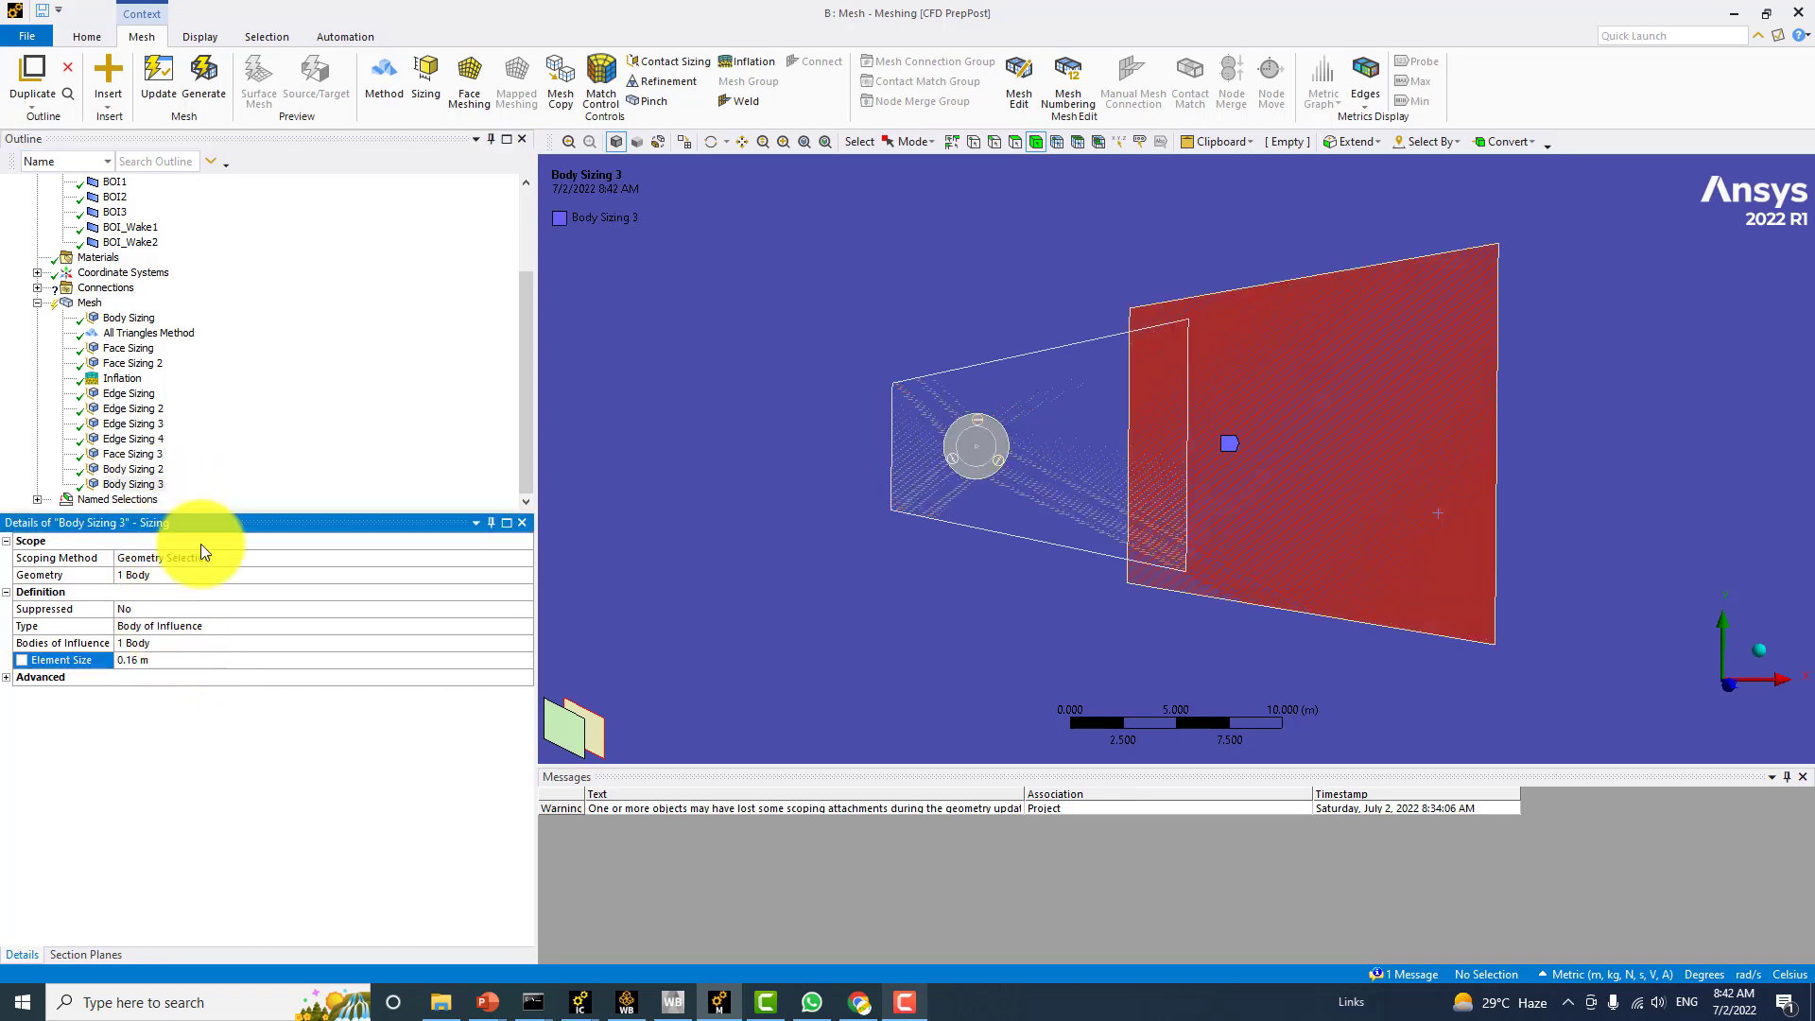
# Generate the mesh with the updated wake body sizings and check the refined region around the rotor
pyautogui.click(188, 91)
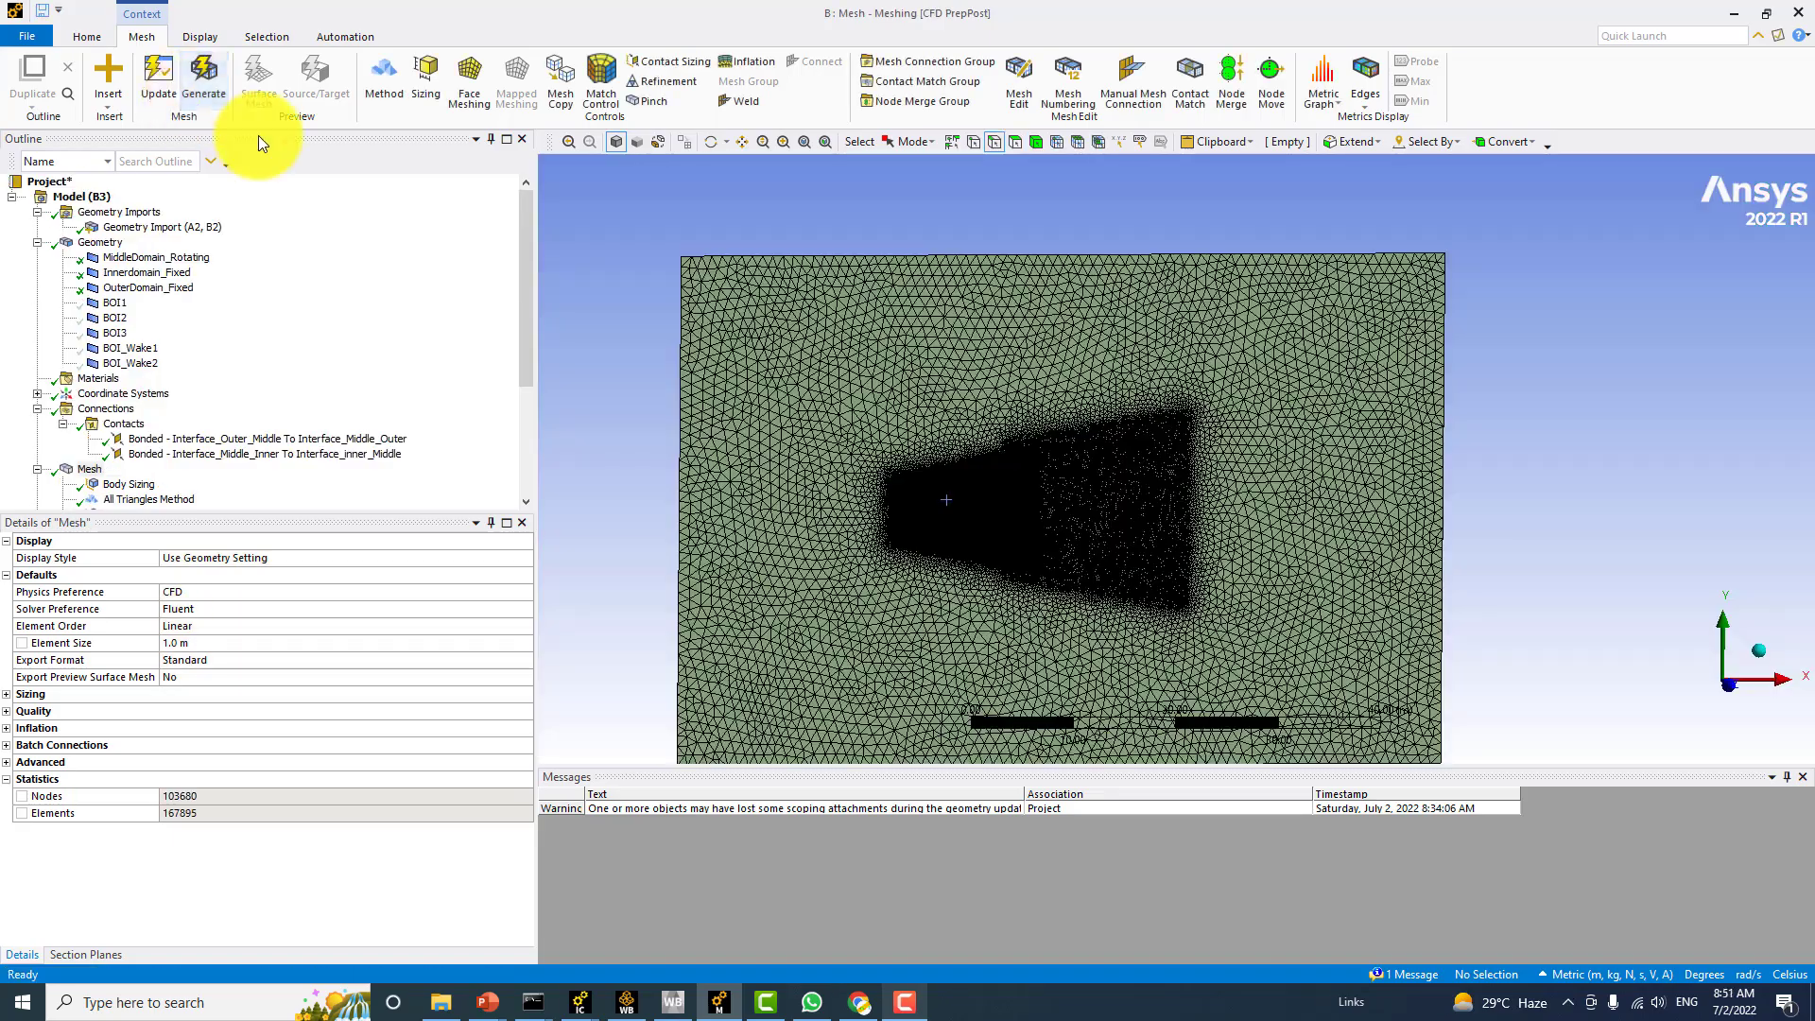
pyautogui.scroll(10, 789, 444)
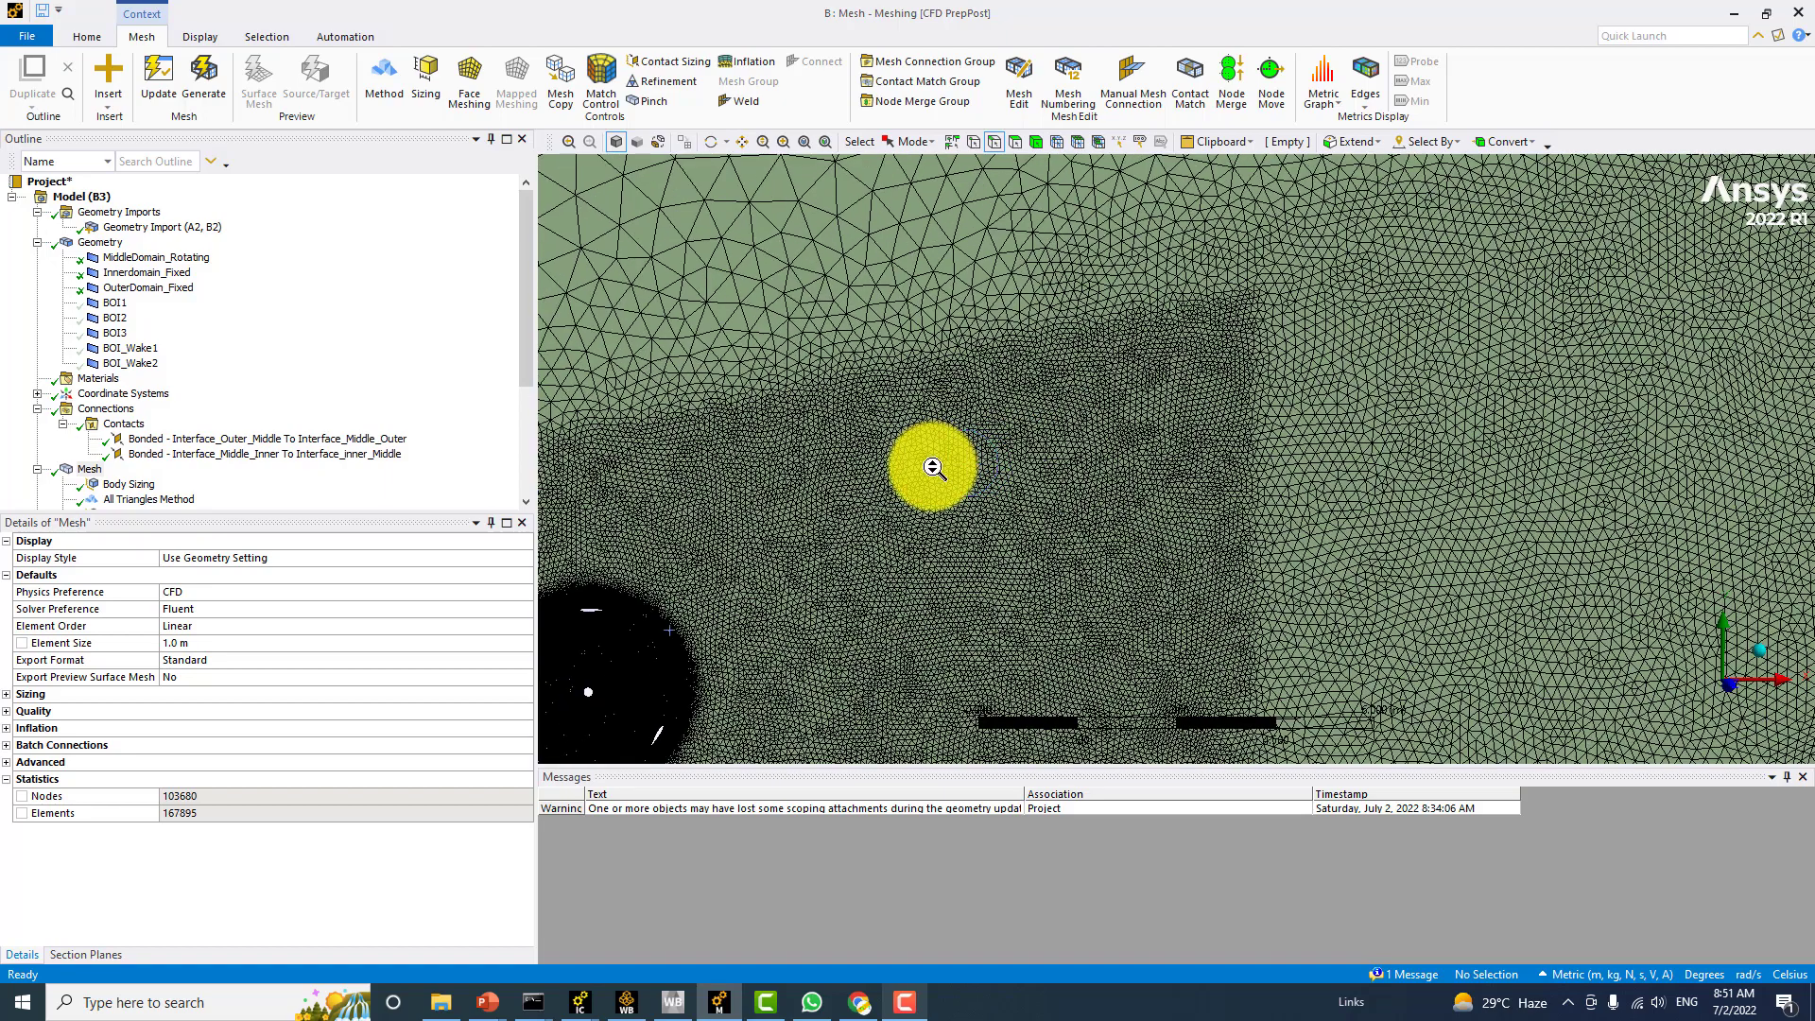
pyautogui.keyDown('ctrl'); pyautogui.moveTo(934, 467); pyautogui.dragTo(1155, 264, button='middle'); pyautogui.keyUp('ctrl')
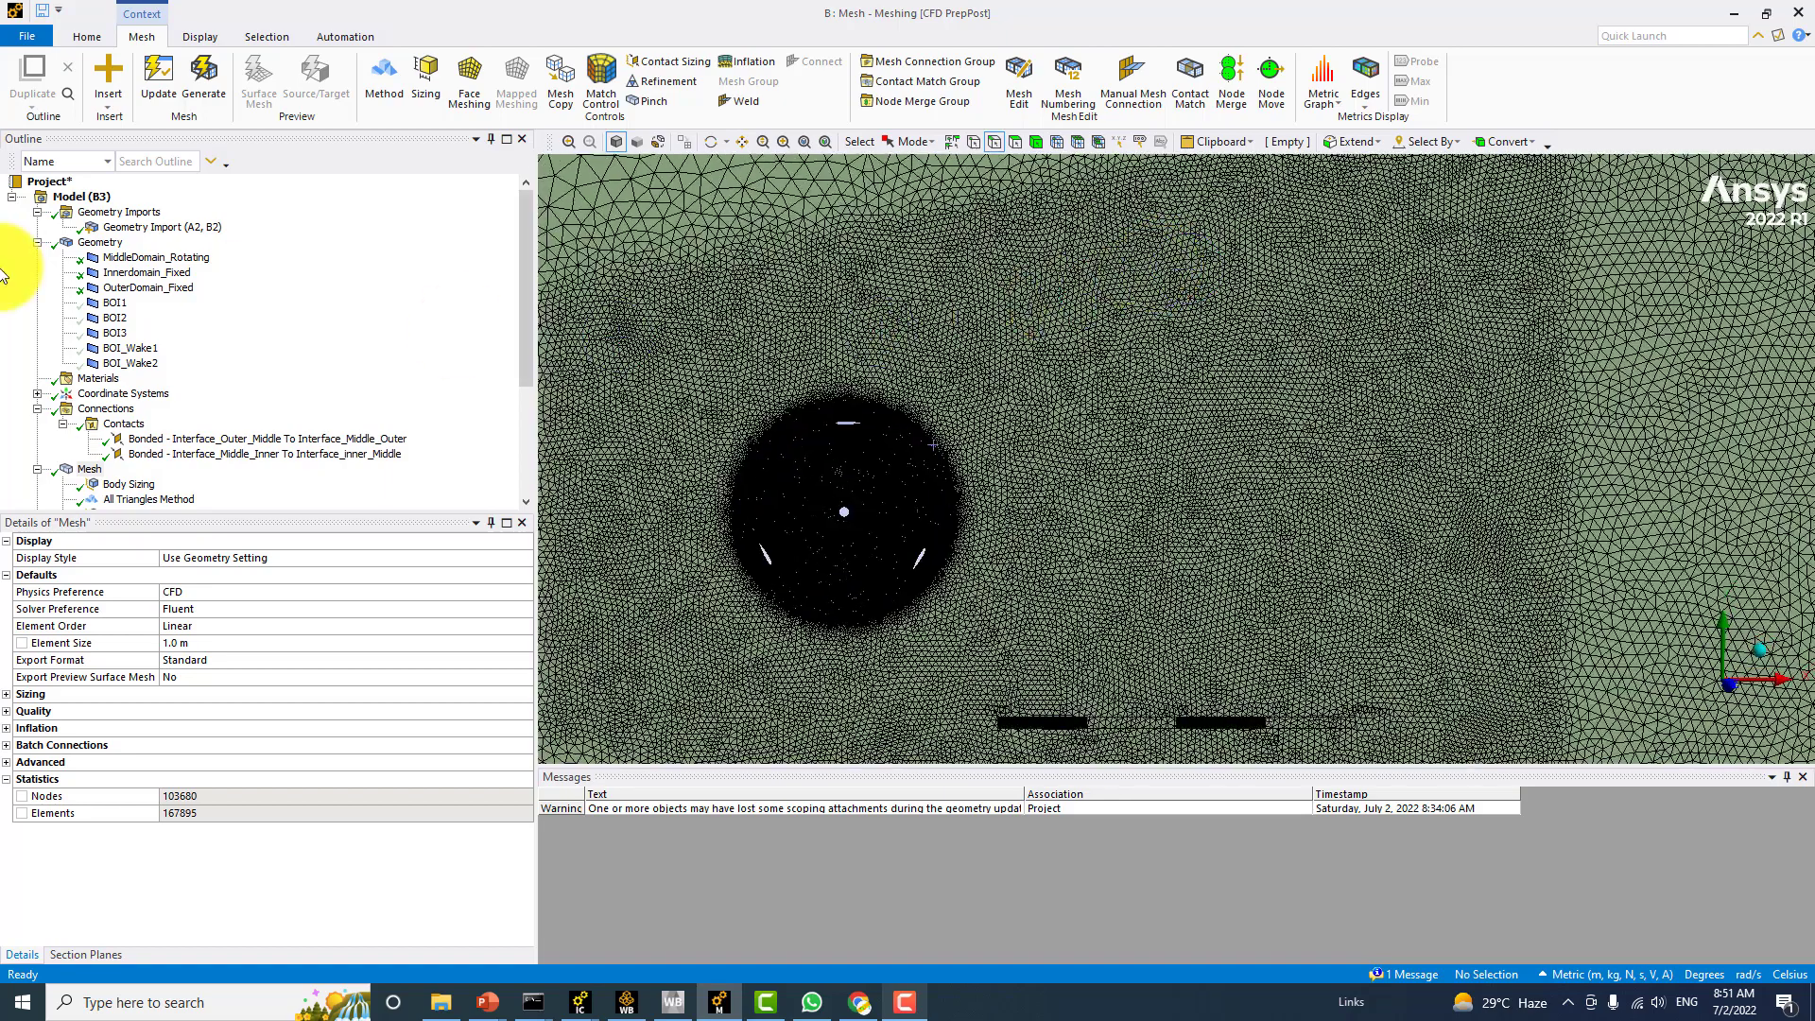
# Review the element sizes assigned to Body Sizing 3 and Body Sizing 2
pyautogui.scroll(-4, 178, 399)
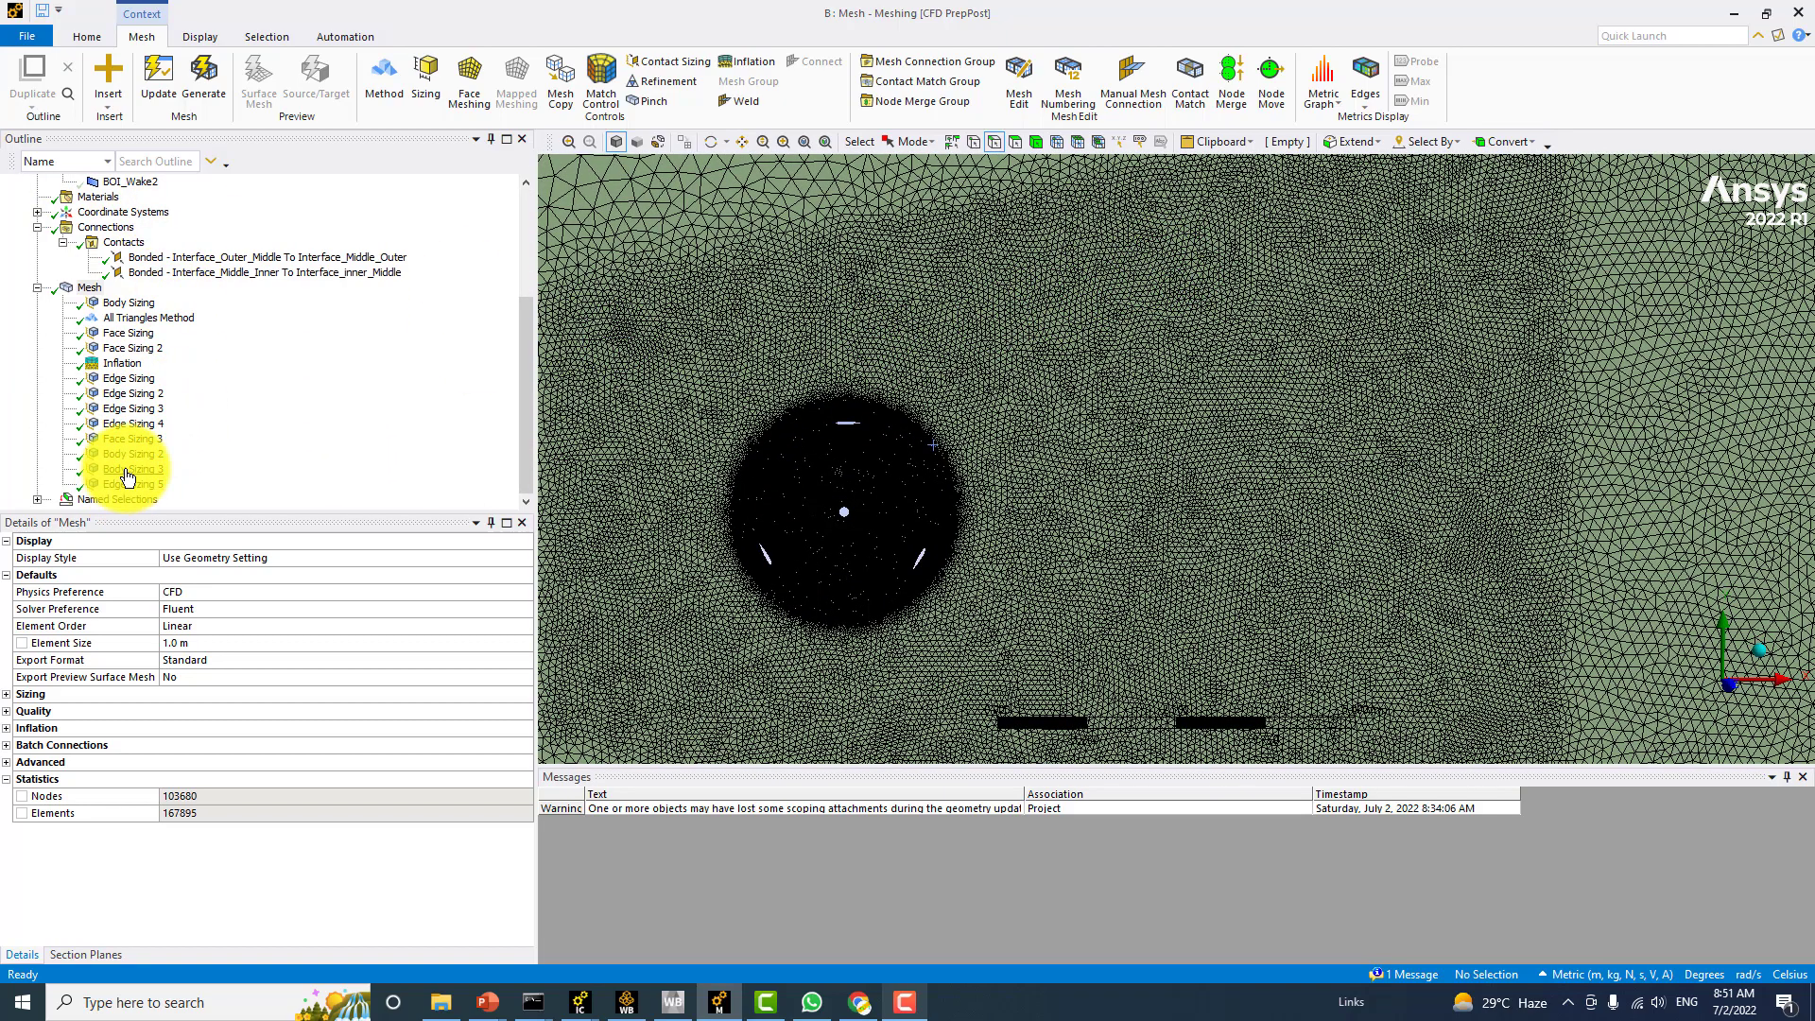
pyautogui.click(130, 469)
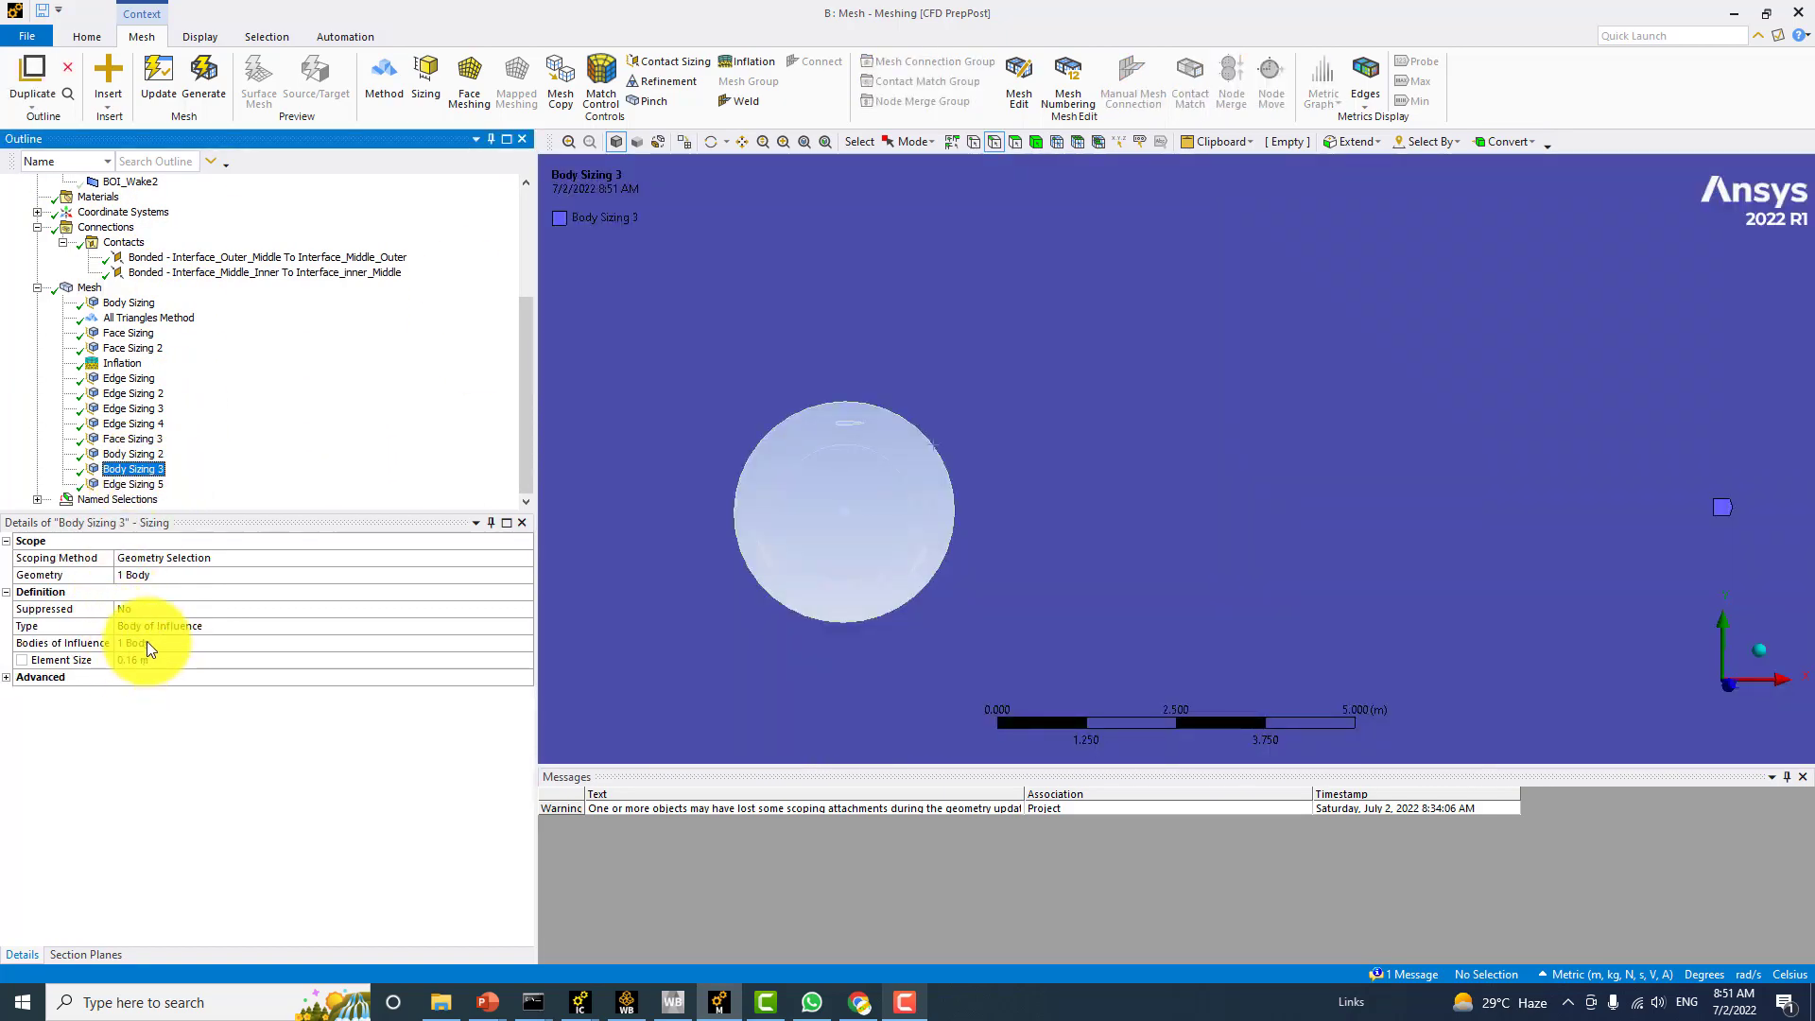
pyautogui.click(132, 454)
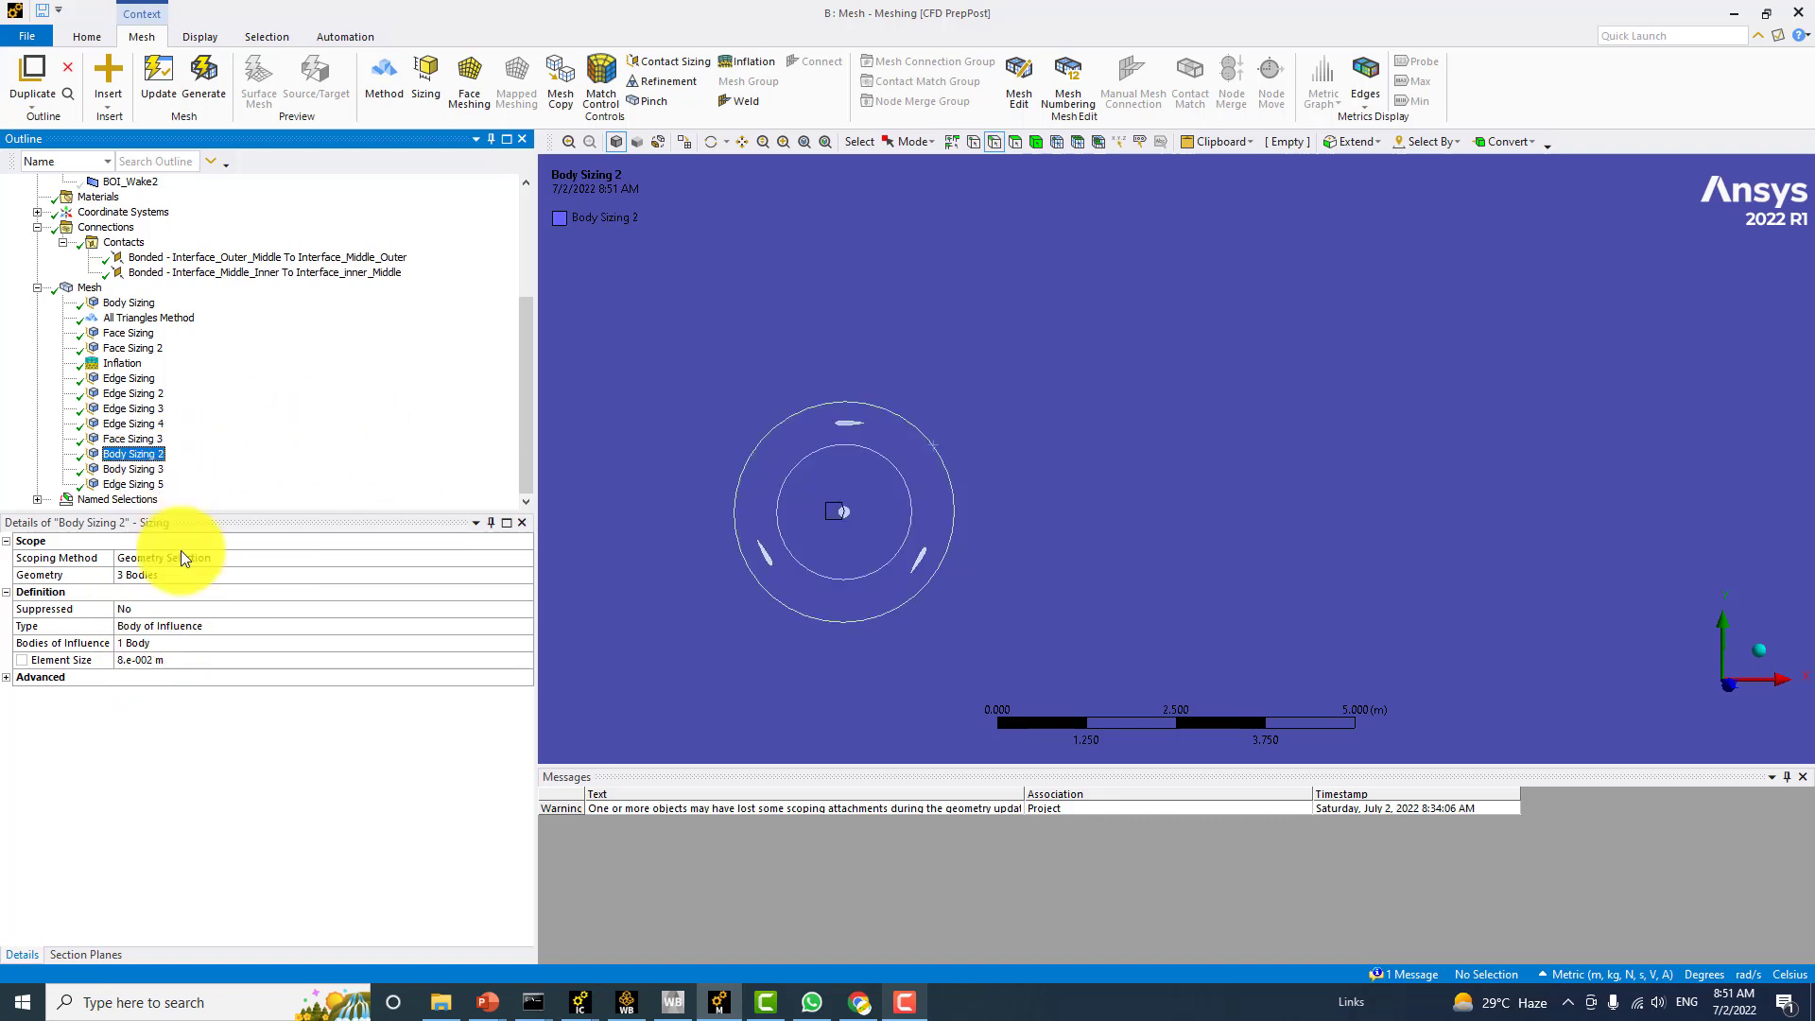
pyautogui.click(145, 659)
pyautogui.scroll(-3, 1013, 497)
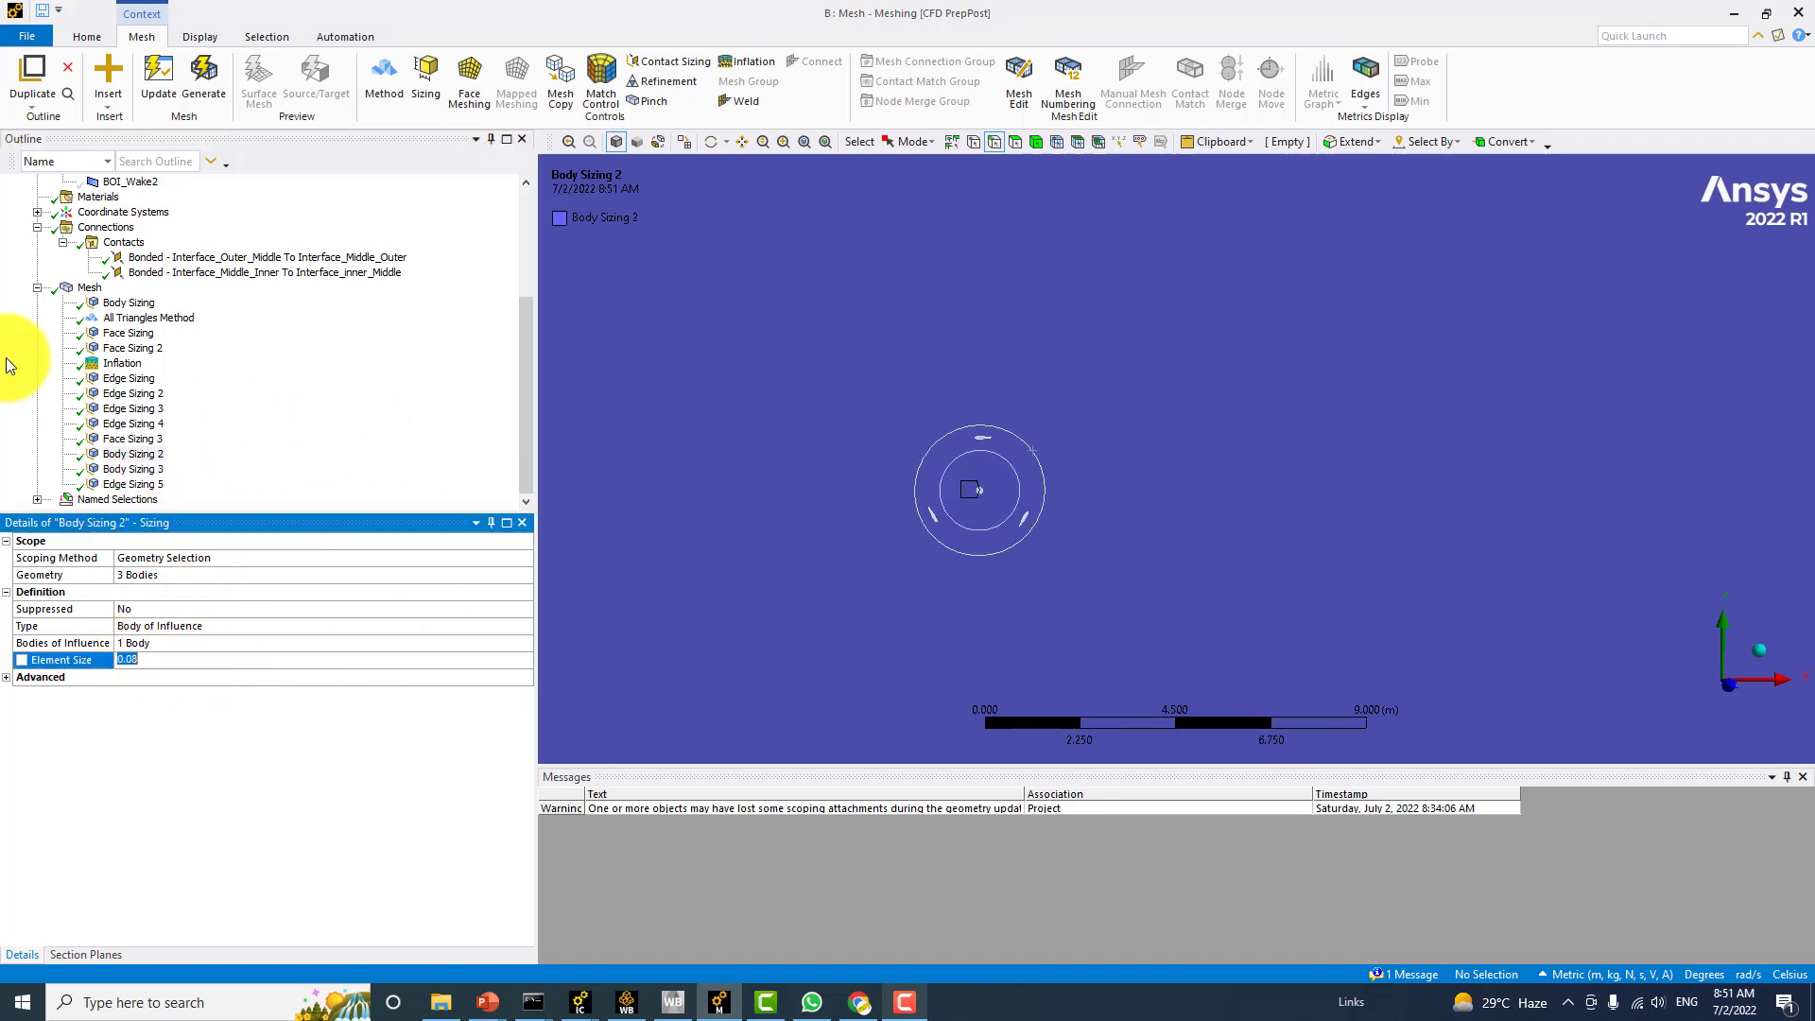
# Examine the regenerated mesh across the whole domain, in both wake trapezoids, at their transitions and around the rotor
pyautogui.click(89, 287)
pyautogui.scroll(-4, 1045, 370)
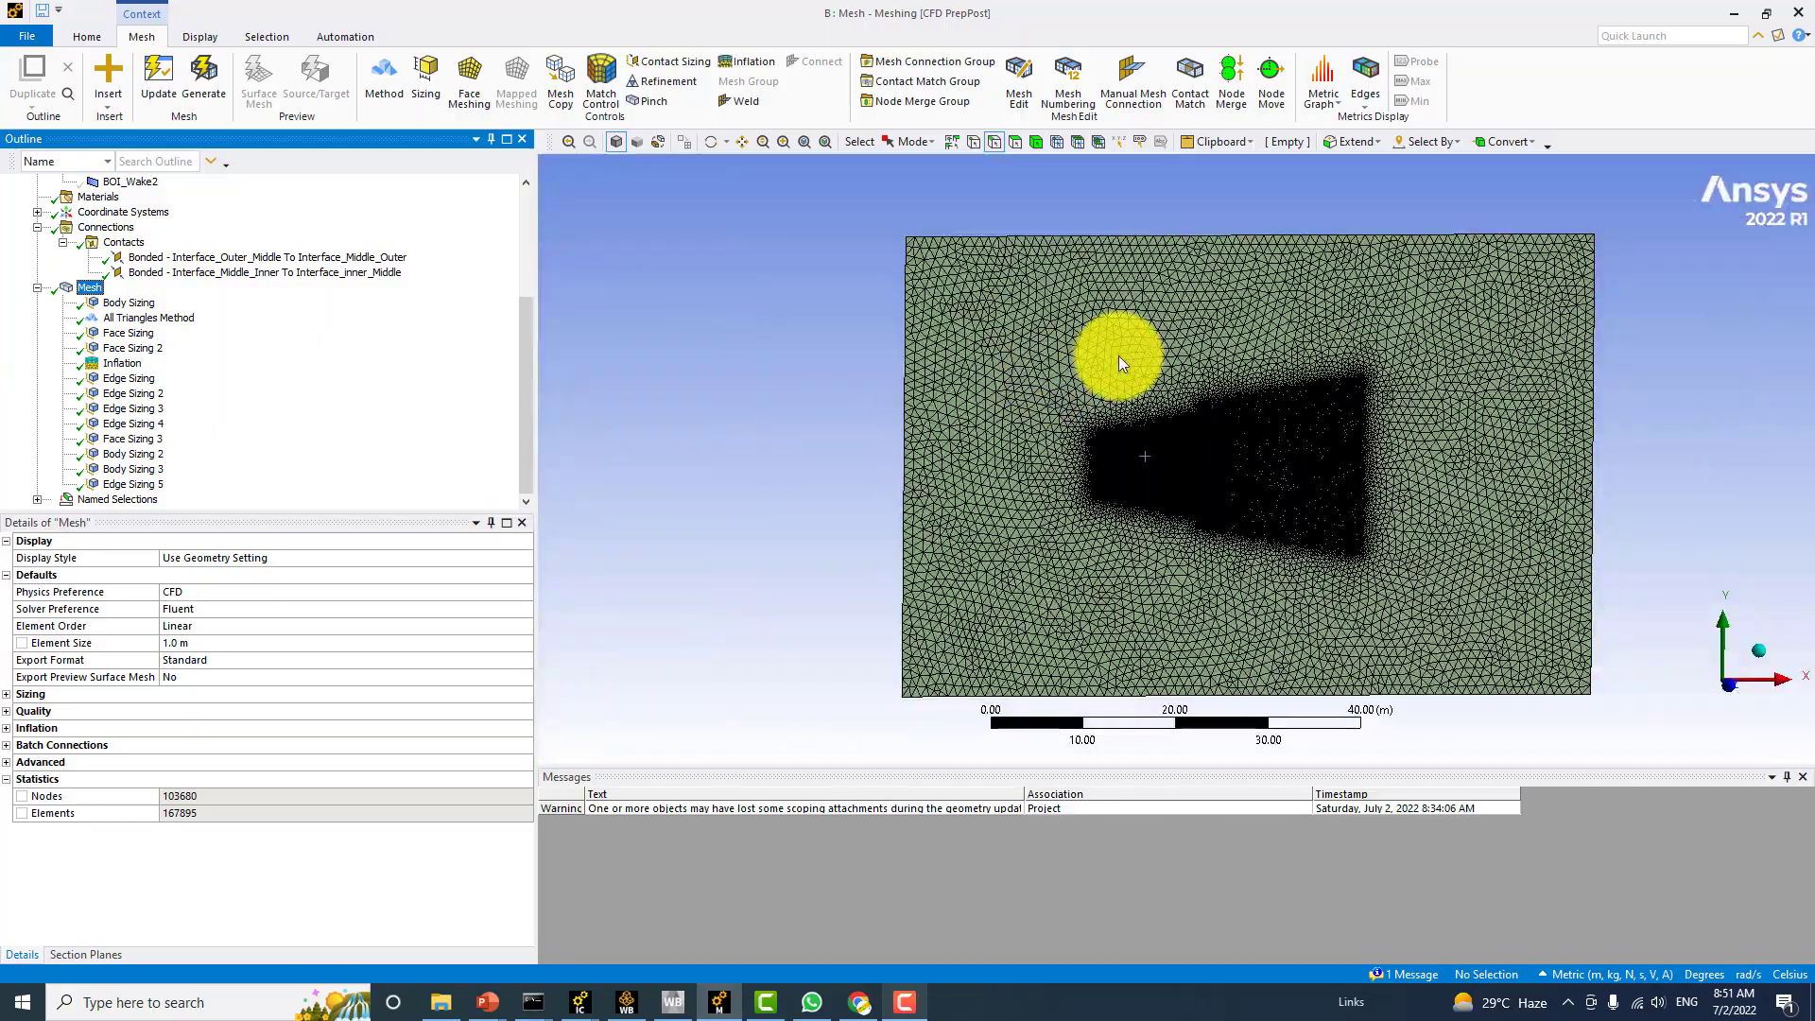
pyautogui.scroll(3, 1119, 352)
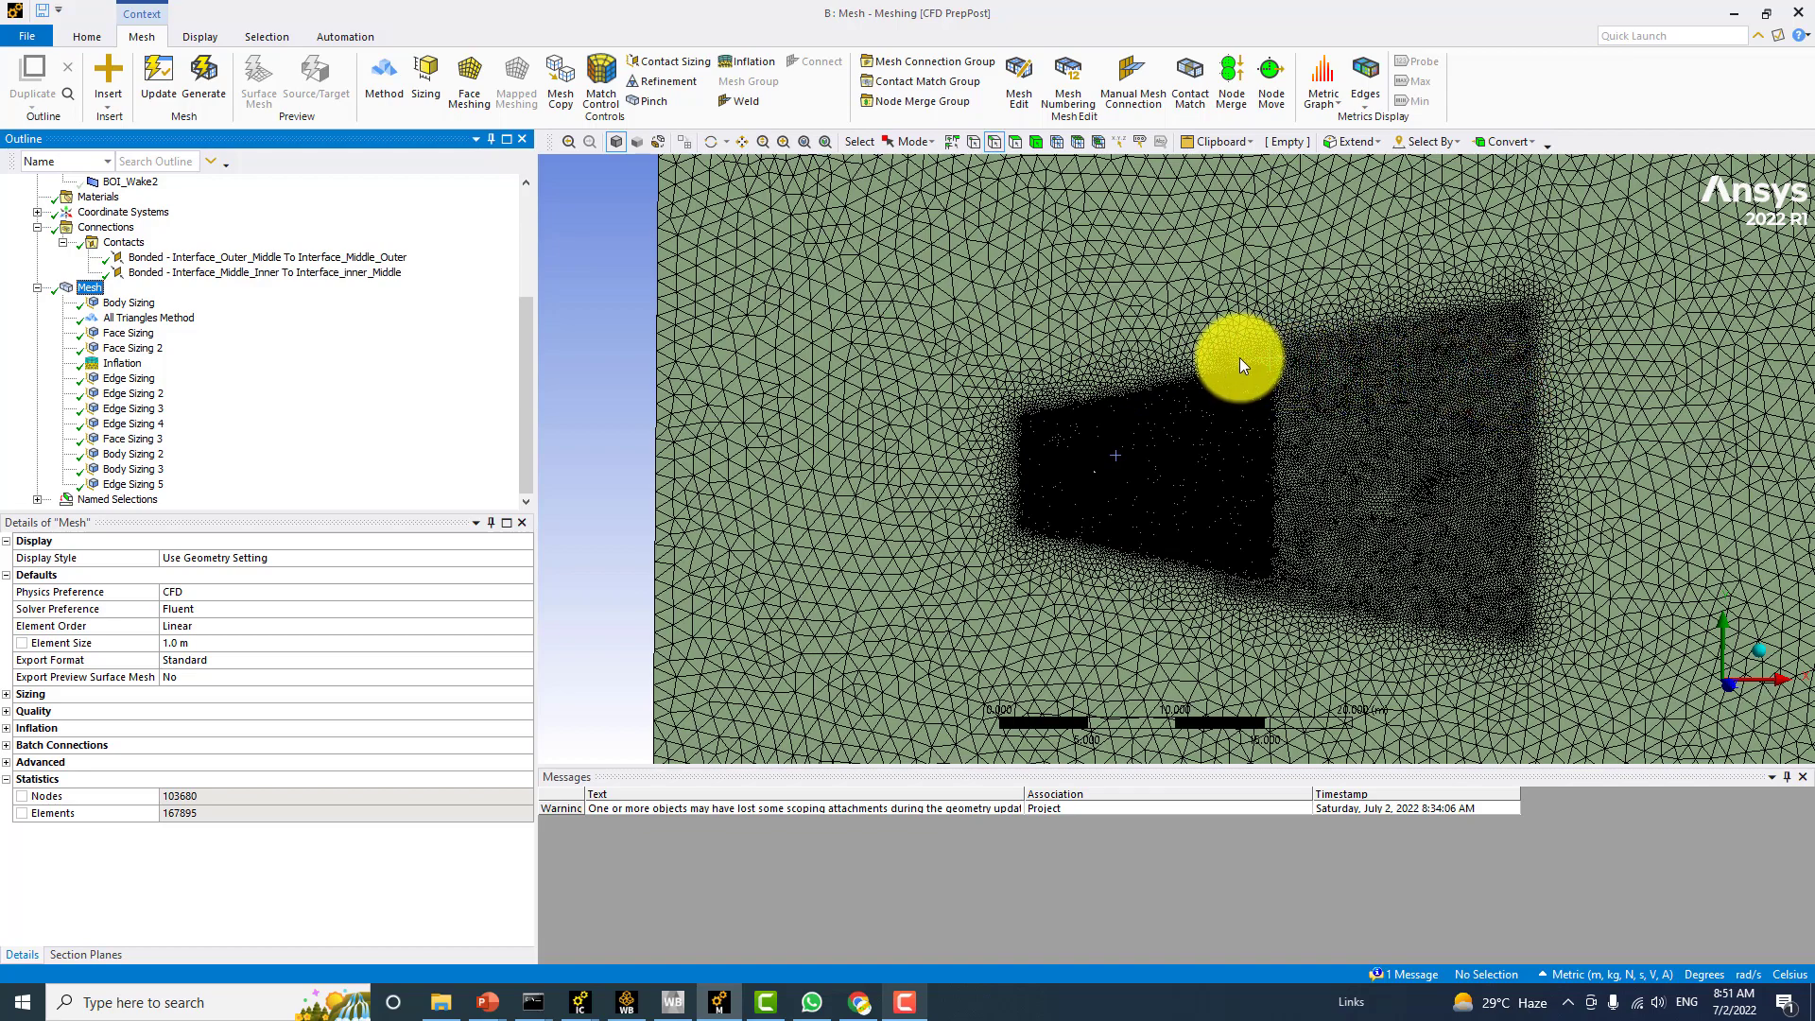
pyautogui.scroll(-3, 1239, 356)
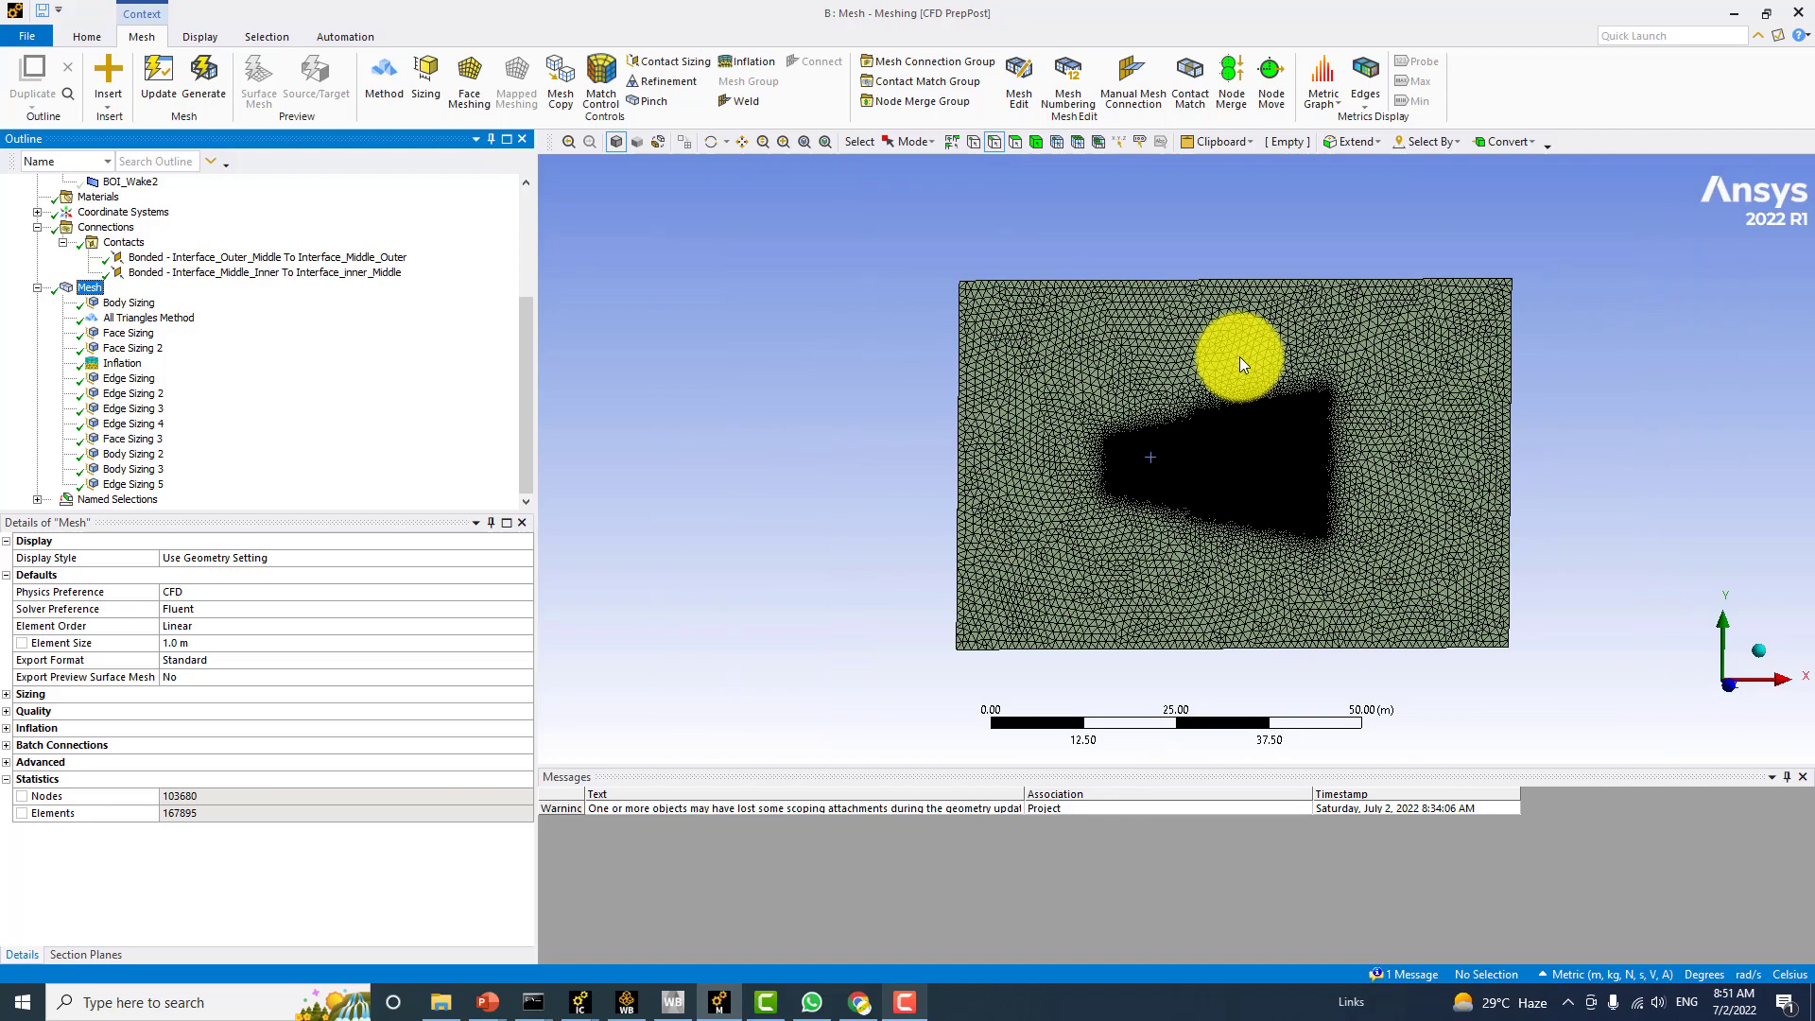
pyautogui.scroll(3, 1239, 355)
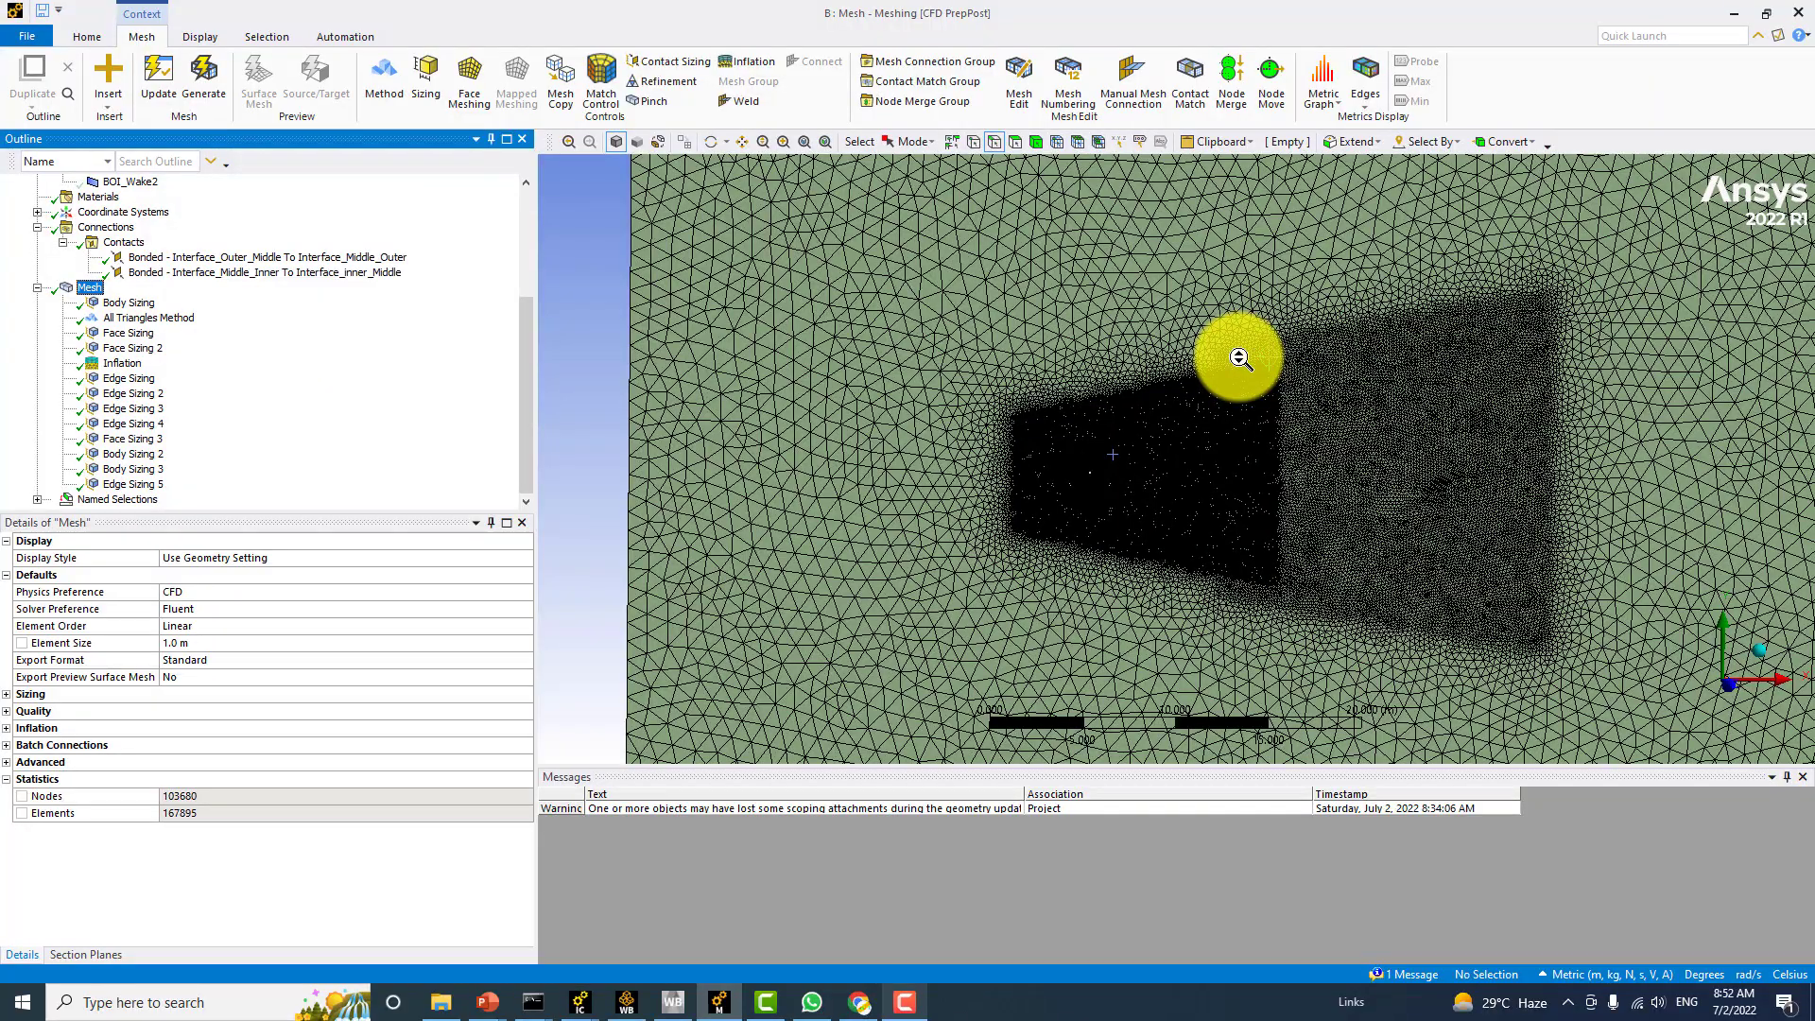
pyautogui.scroll(10, 1143, 422)
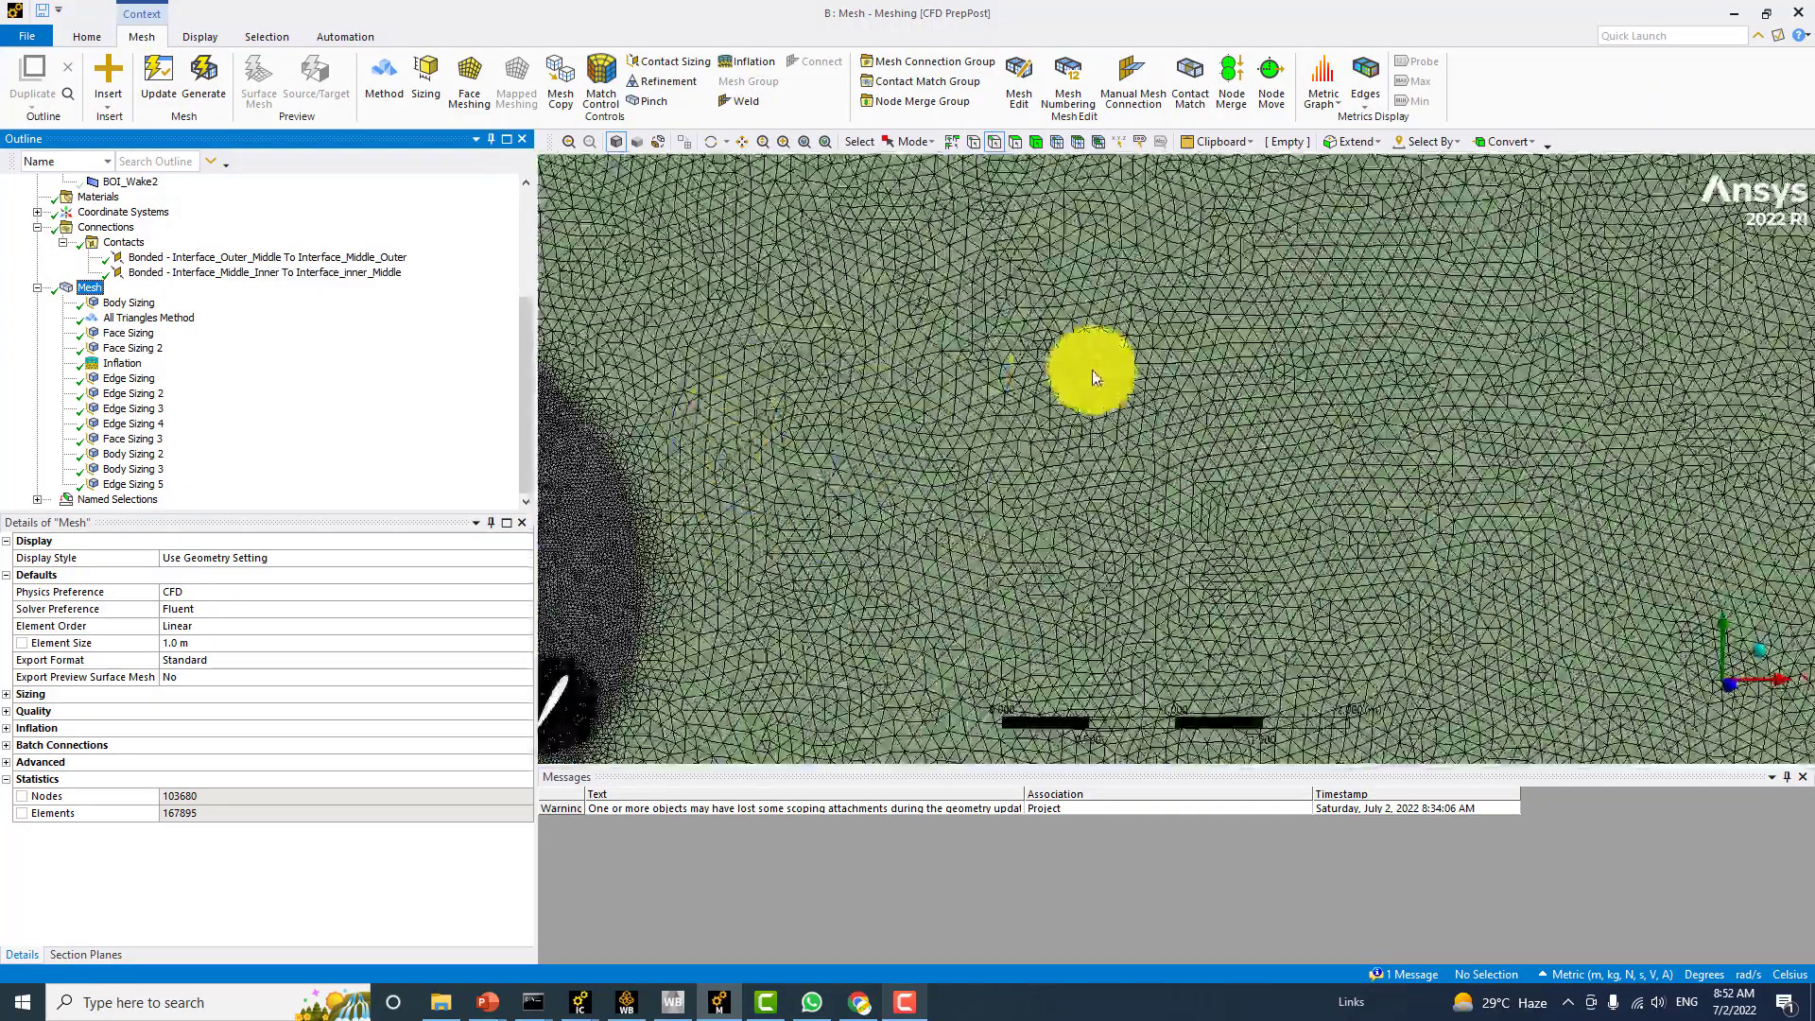
pyautogui.scroll(-5, 1296, 417)
pyautogui.scroll(-6, 1172, 418)
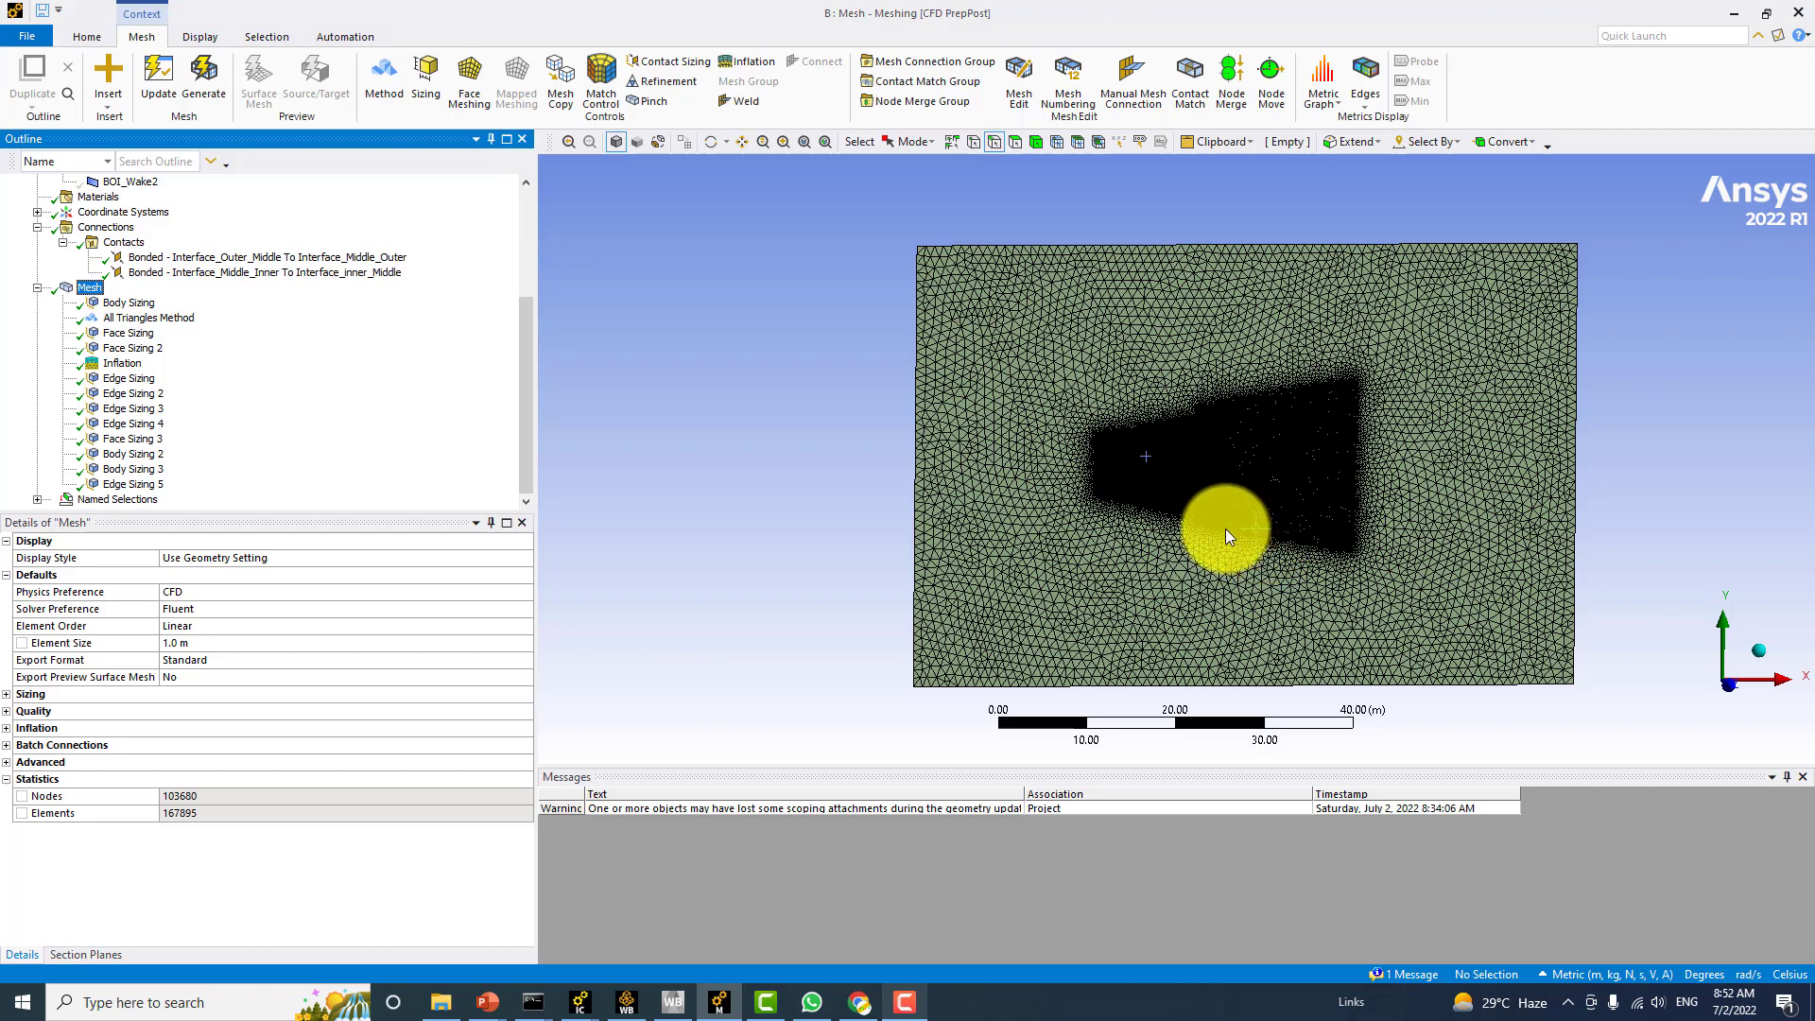
pyautogui.scroll(4, 1226, 535)
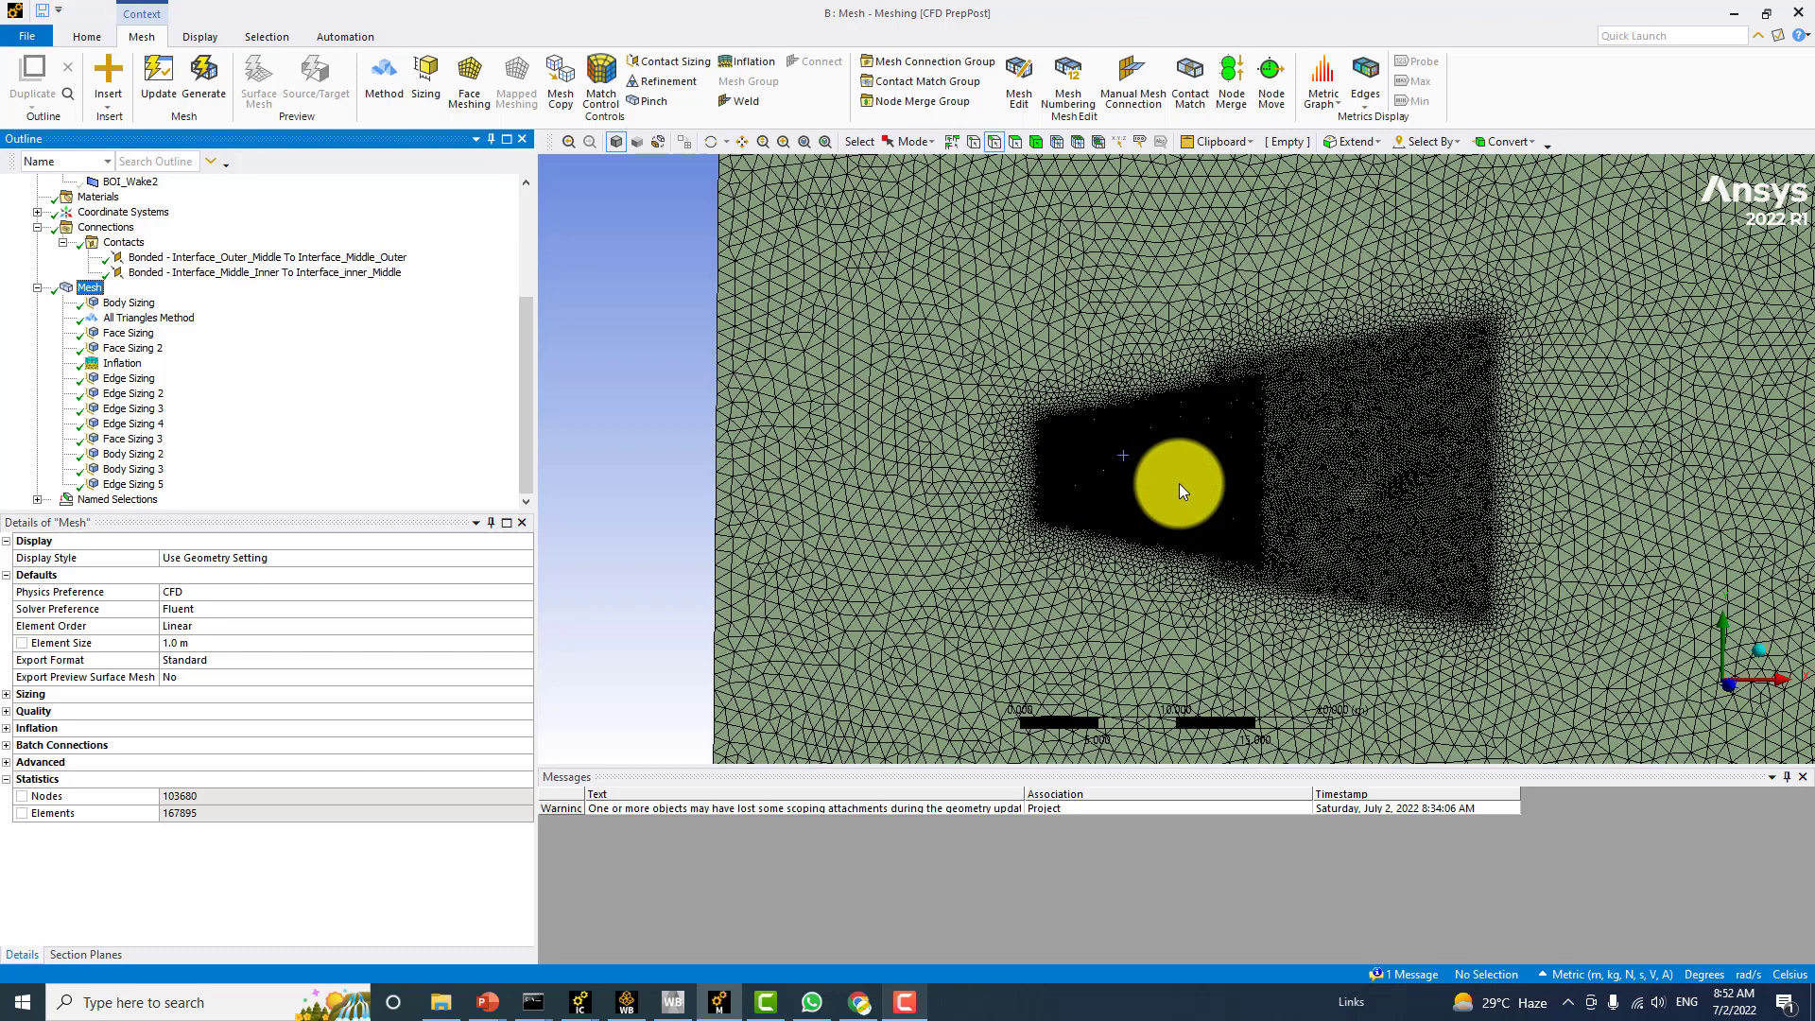
pyautogui.scroll(8, 1191, 431)
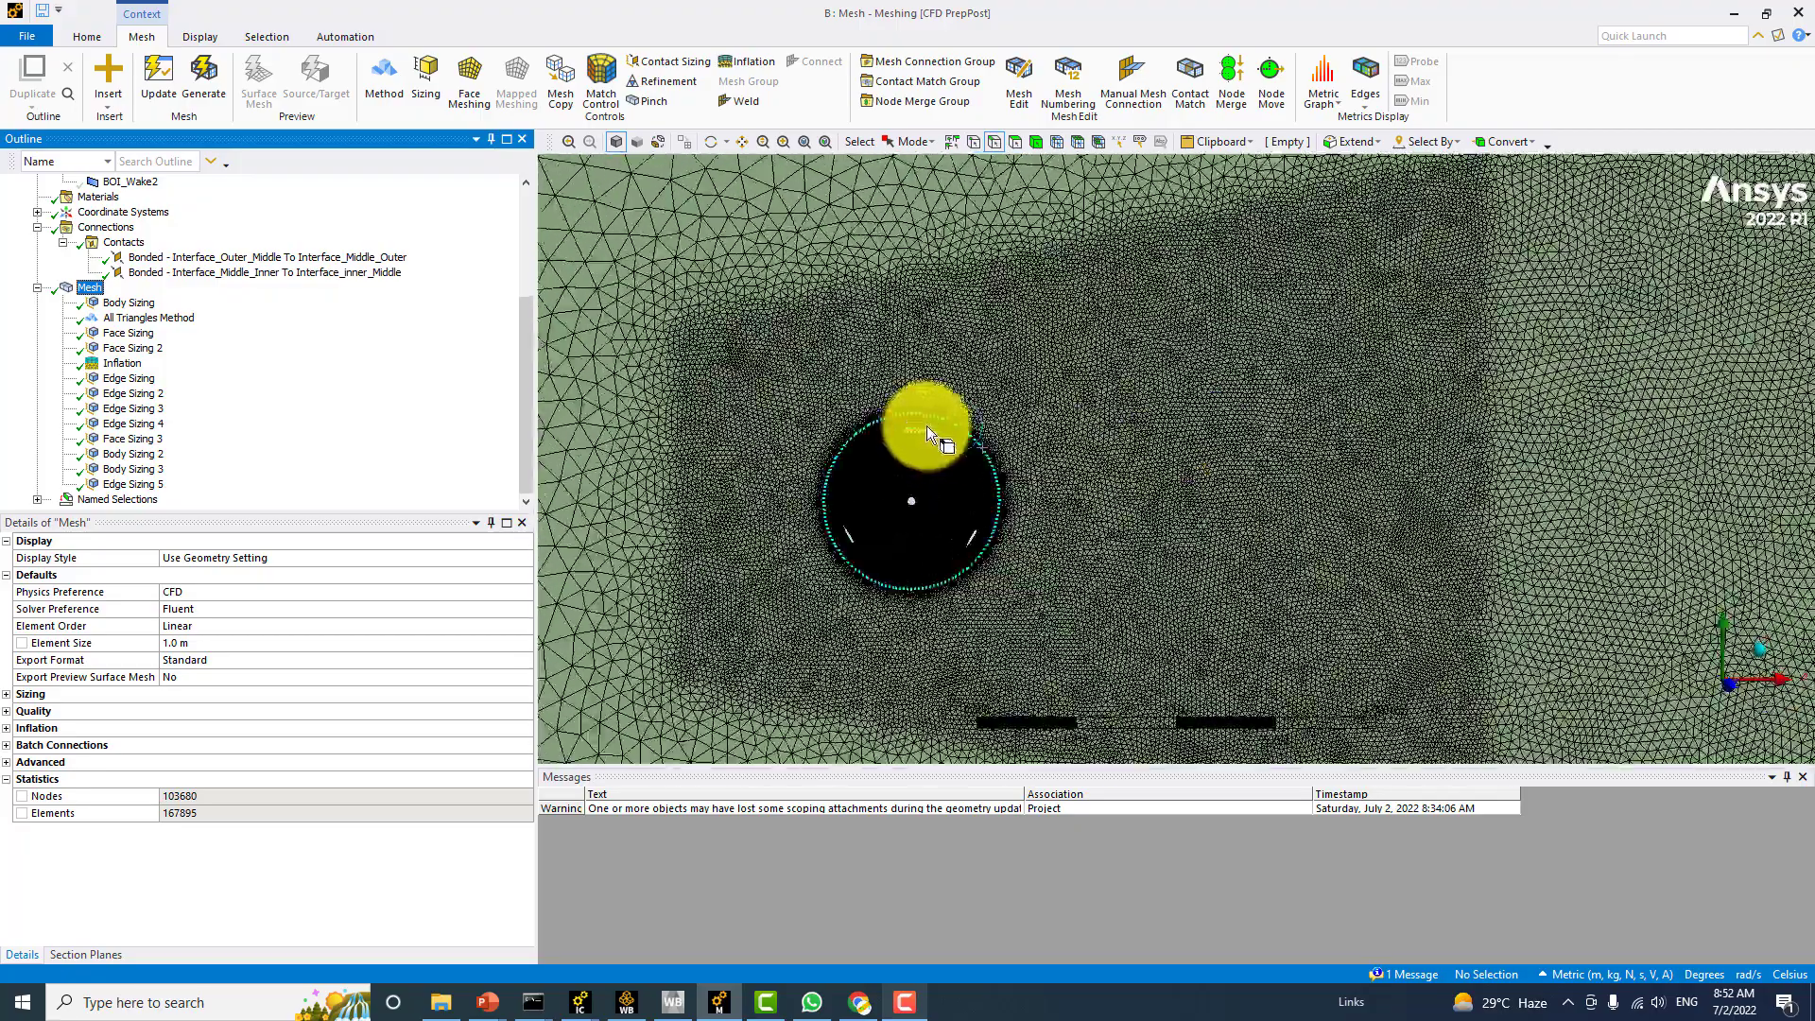